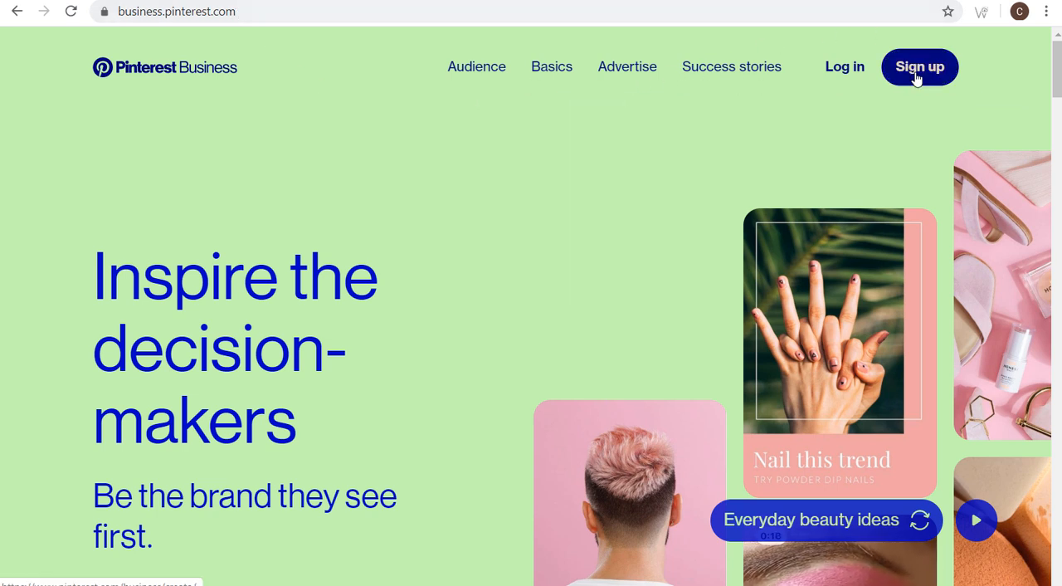
- Return to the Pinterest Business hub and open the Conversions page for ads
{"action": "left_click", "coordinate": [17, 10]}
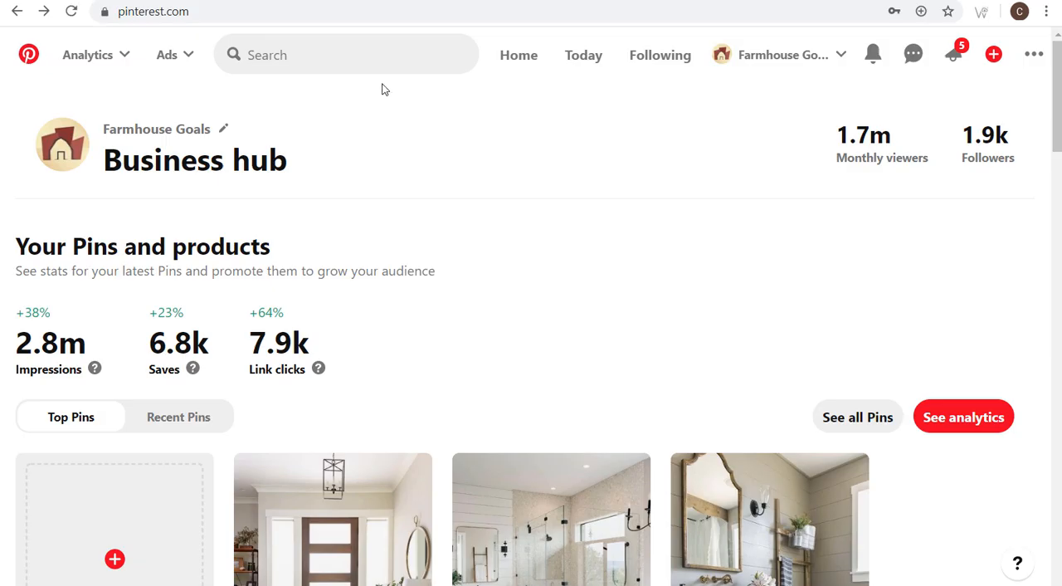
{"action": "left_click", "coordinate": [1033, 56]}
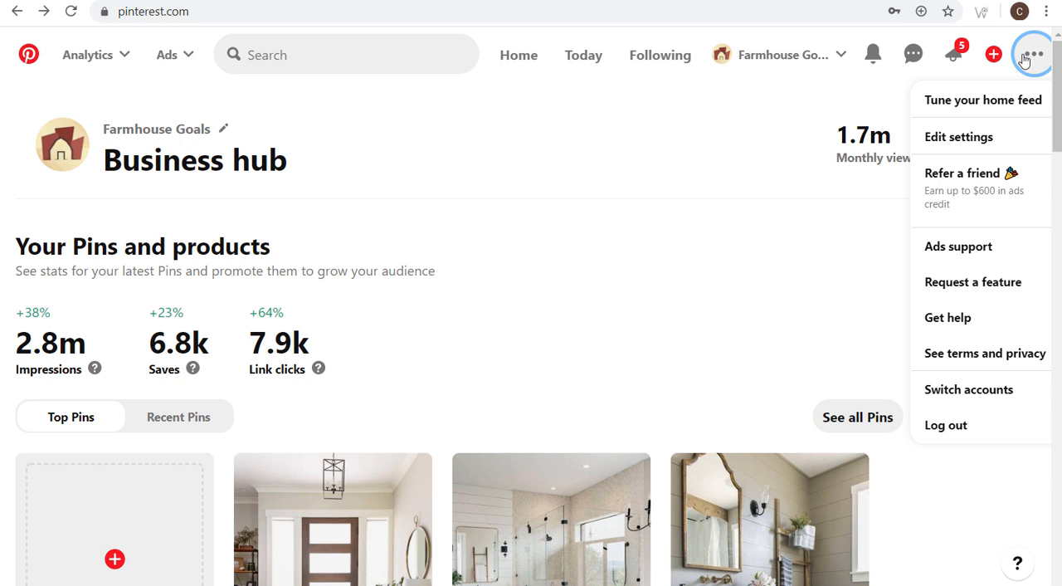
{"action": "left_click", "coordinate": [661, 129]}
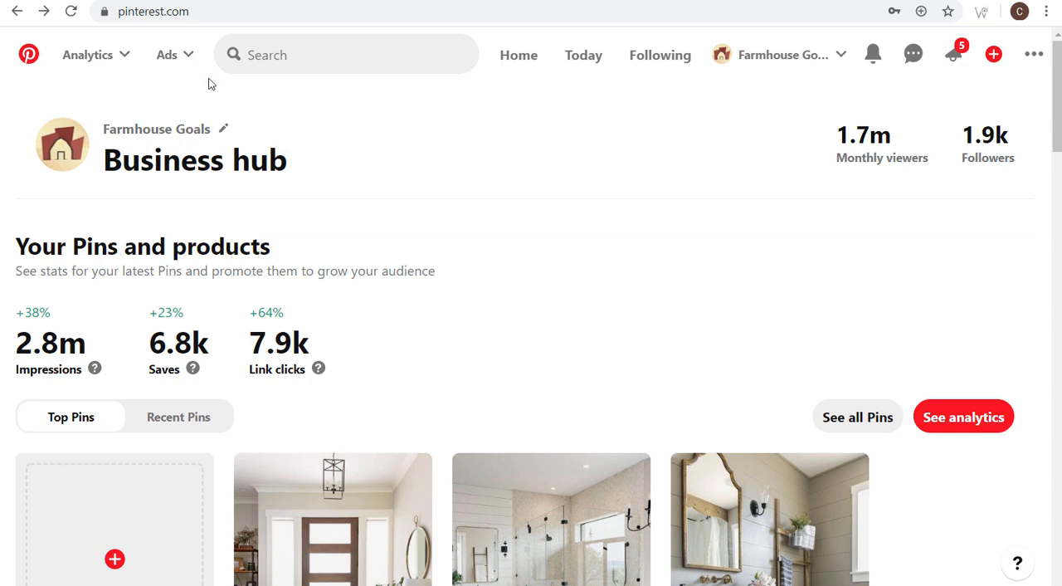
{"action": "left_click", "coordinate": [183, 64]}
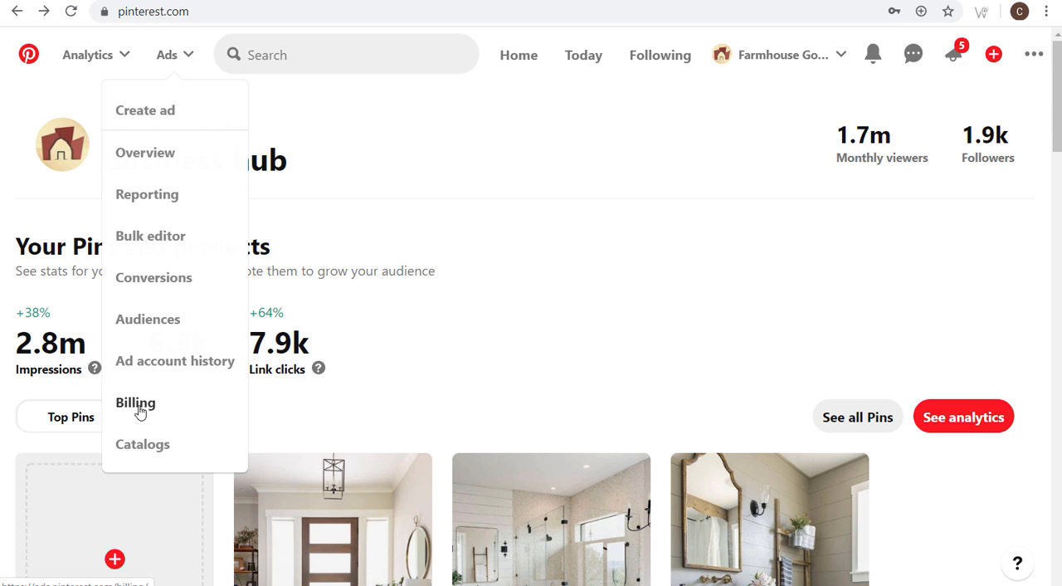
{"action": "left_click", "coordinate": [149, 285]}
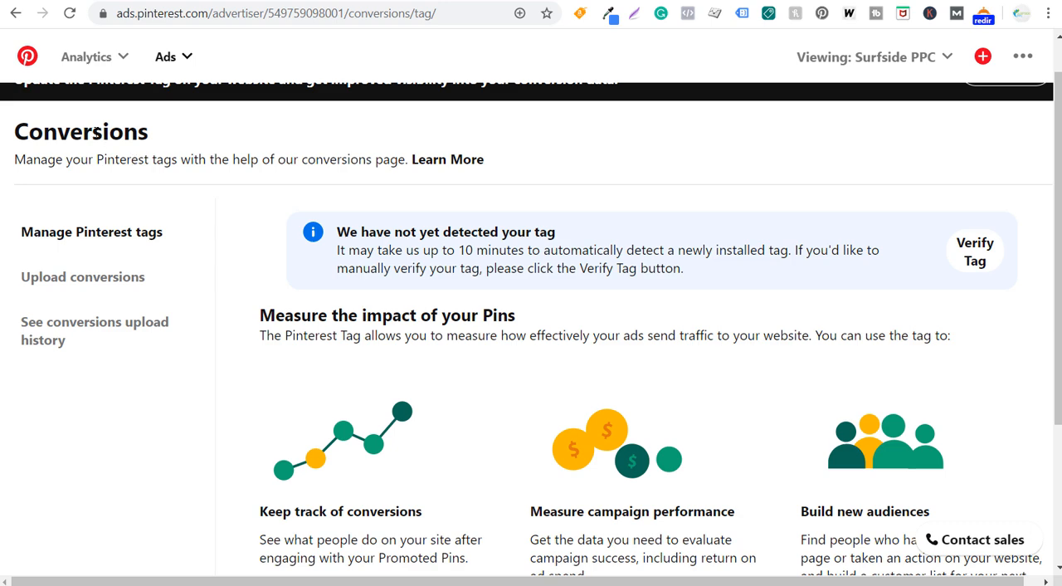
- Review the partner integrations offered for installing the Pinterest tag and close the list
{"action": "scroll", "coordinate": [365, 327], "scroll_direction": "down", "scroll_amount": 2}
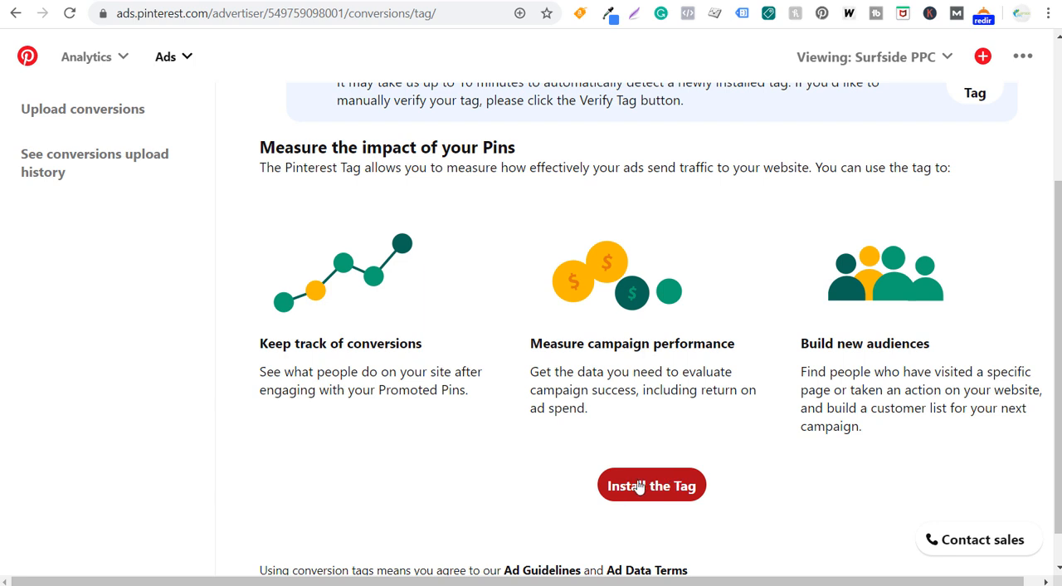
{"action": "left_click", "coordinate": [654, 483]}
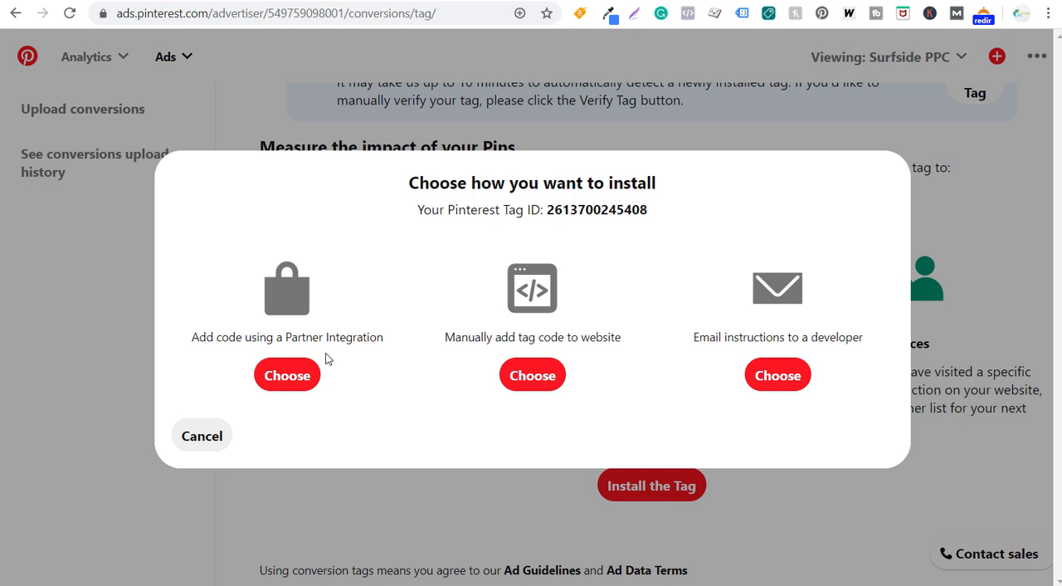
{"action": "left_click", "coordinate": [300, 371]}
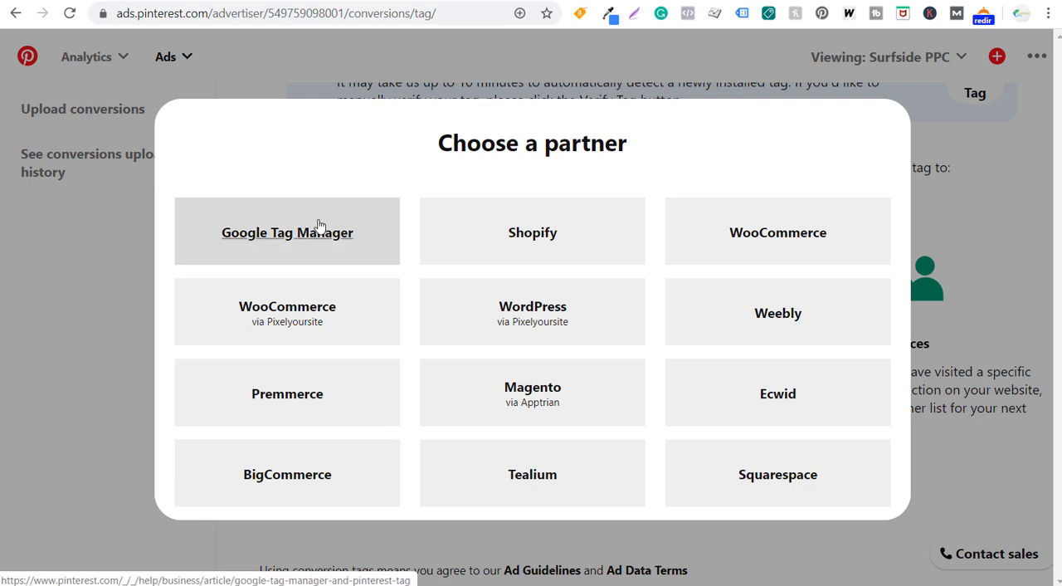
{"action": "left_click", "coordinate": [543, 93]}
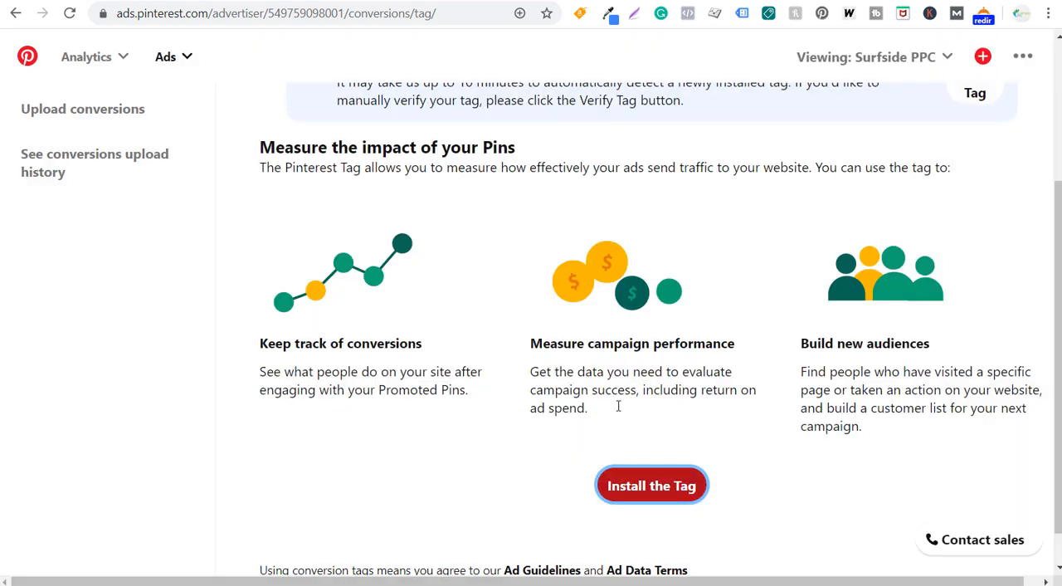
- Review the base code and its placement instructions under the option to manually add tag code to the website
{"action": "left_click", "coordinate": [632, 487]}
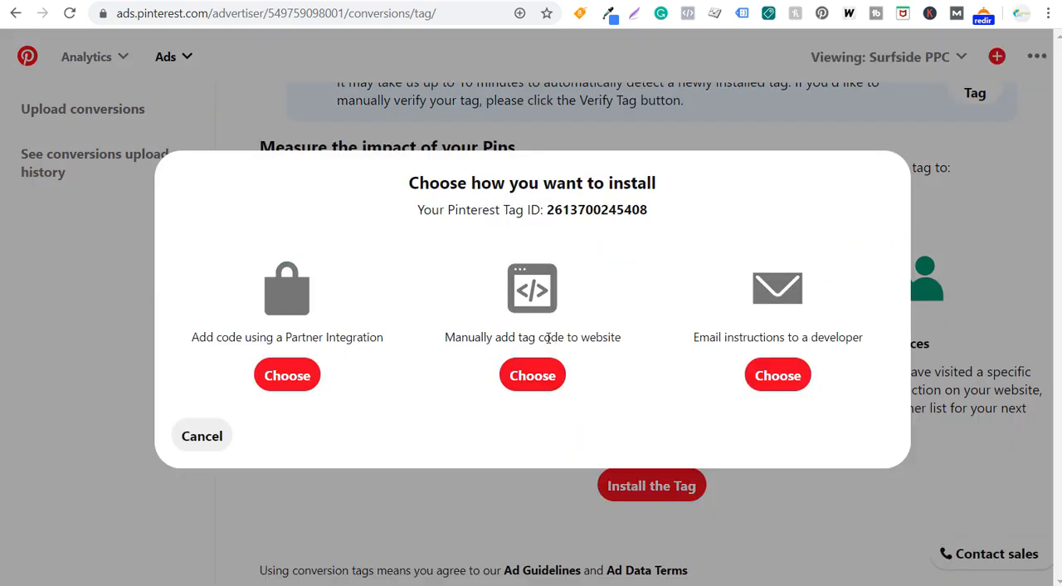
{"action": "left_click", "coordinate": [546, 381]}
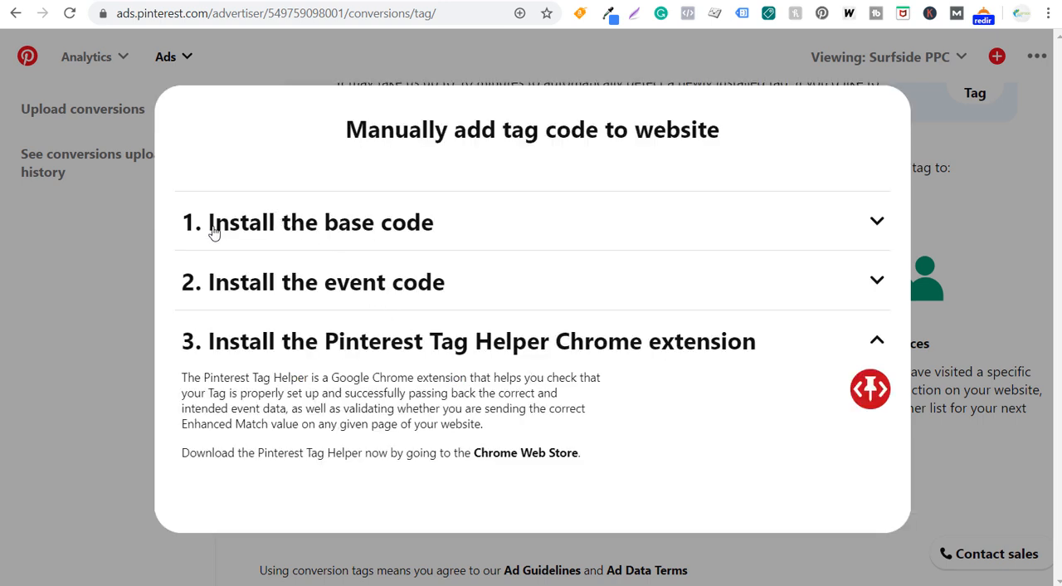
{"action": "left_click", "coordinate": [474, 230]}
{"action": "scroll", "coordinate": [454, 257], "scroll_direction": "down", "scroll_amount": 3}
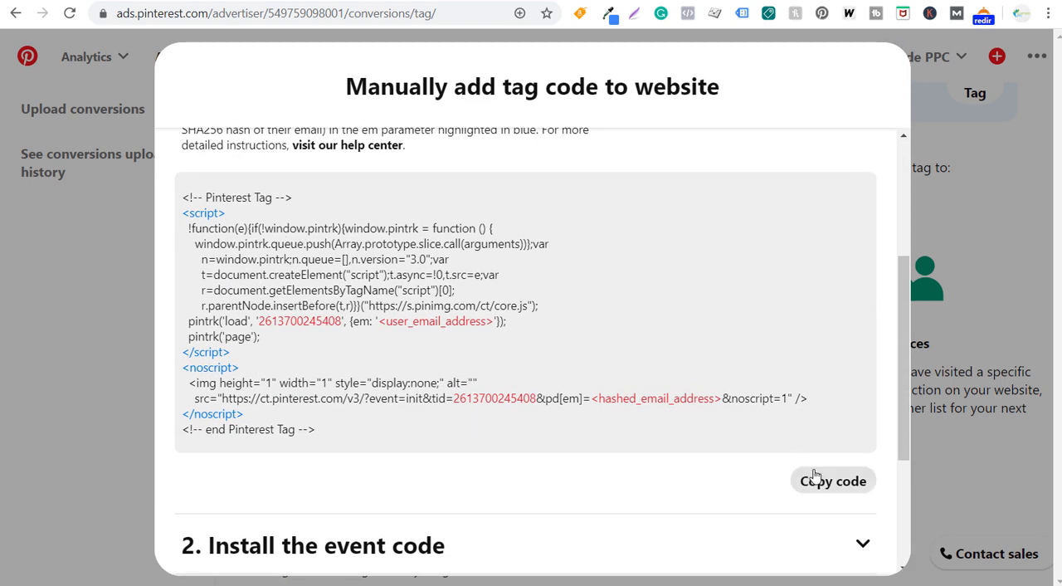
{"action": "scroll", "coordinate": [649, 246], "scroll_direction": "up", "scroll_amount": 3}
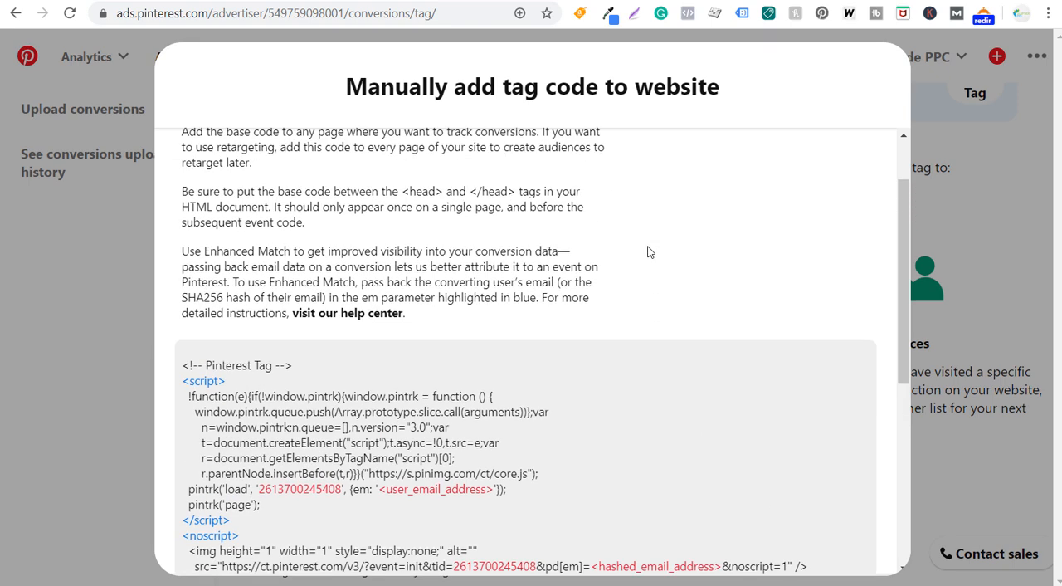
{"action": "left_click_drag", "start_coordinate": [404, 276], "coordinate": [514, 278]}
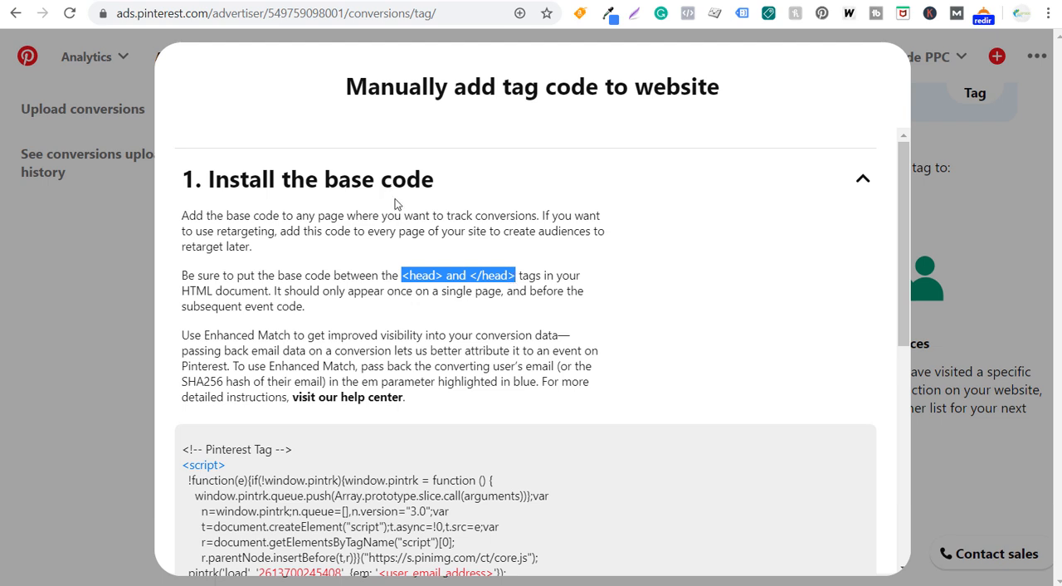
{"action": "left_click", "coordinate": [604, 186]}
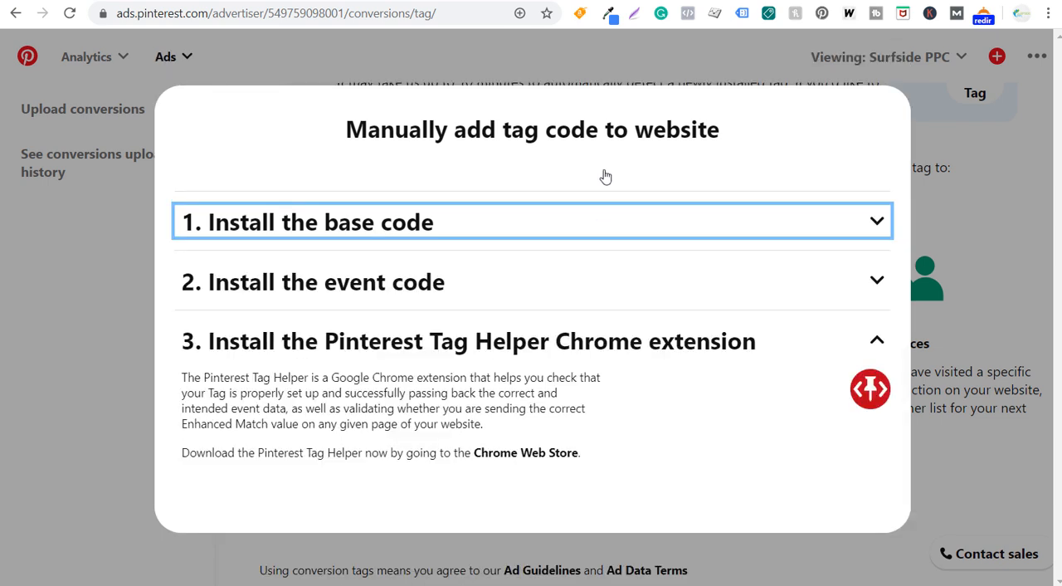
- Examine the event code snippets for all standard, custom and user-defined events, and close the manual installation instructions
{"action": "left_click", "coordinate": [499, 290]}
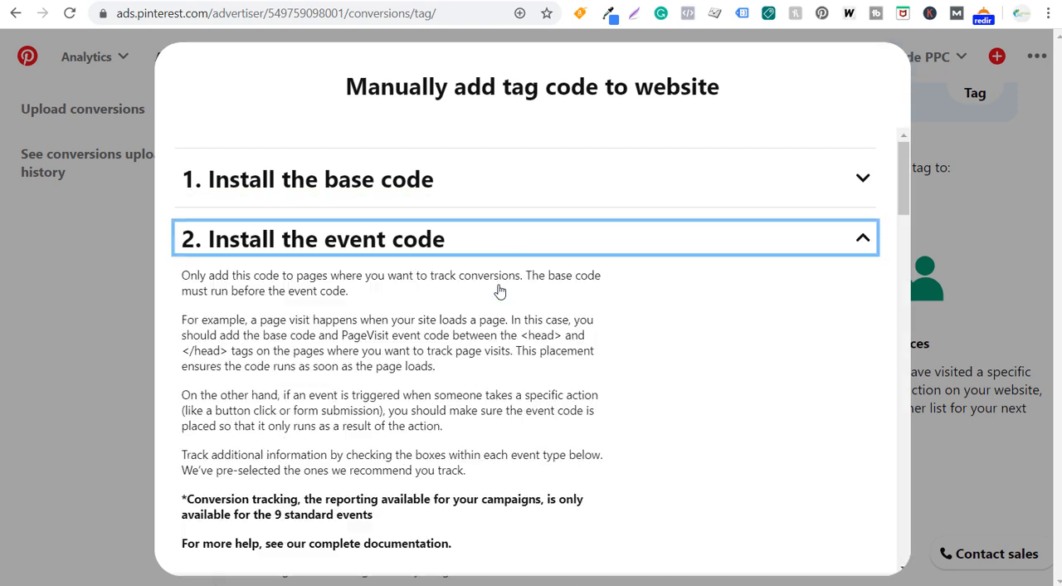
{"action": "scroll", "coordinate": [511, 313], "scroll_direction": "down", "scroll_amount": 3}
{"action": "scroll", "coordinate": [509, 303], "scroll_direction": "down", "scroll_amount": 4}
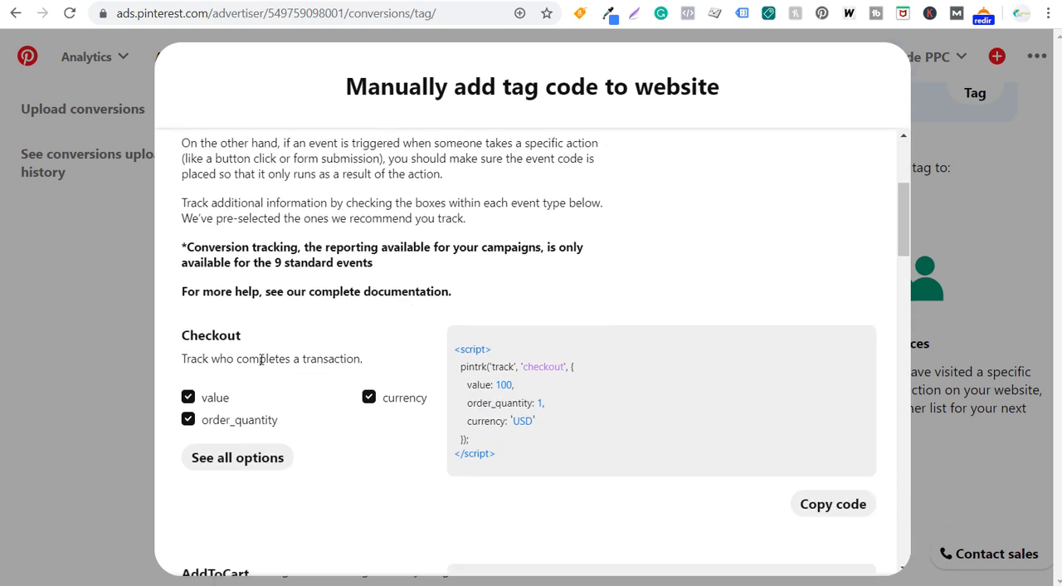
{"action": "scroll", "coordinate": [286, 319], "scroll_direction": "down", "scroll_amount": 2}
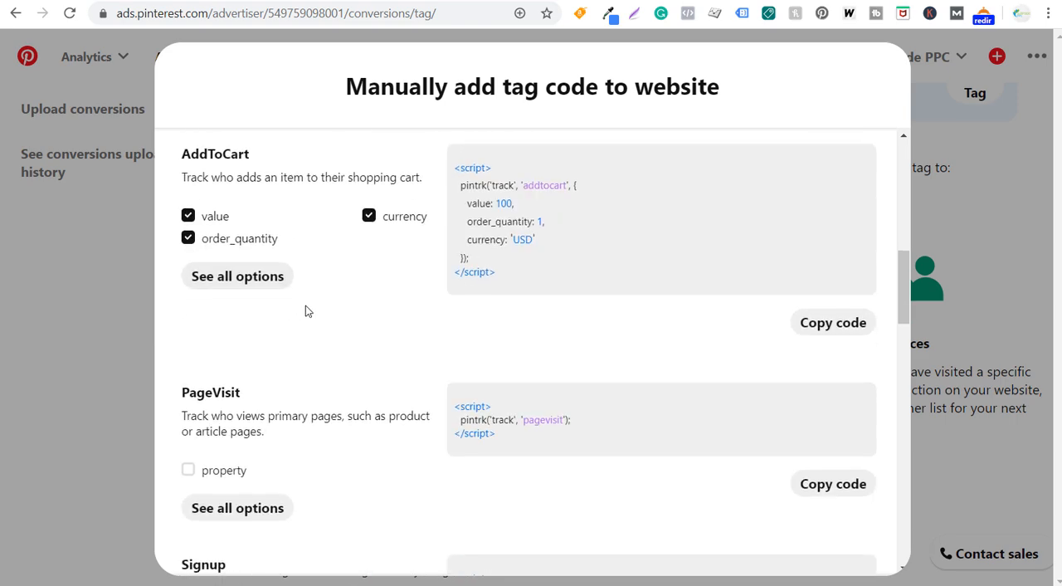
{"action": "scroll", "coordinate": [244, 314], "scroll_direction": "down", "scroll_amount": 3}
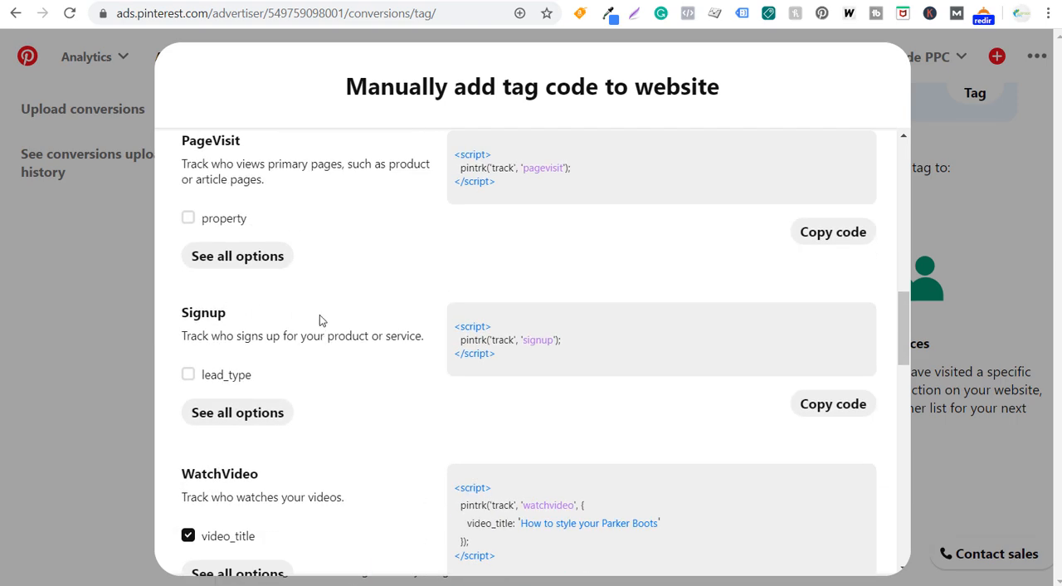
{"action": "scroll", "coordinate": [282, 299], "scroll_direction": "down", "scroll_amount": 3}
{"action": "scroll", "coordinate": [282, 249], "scroll_direction": "down", "scroll_amount": 1}
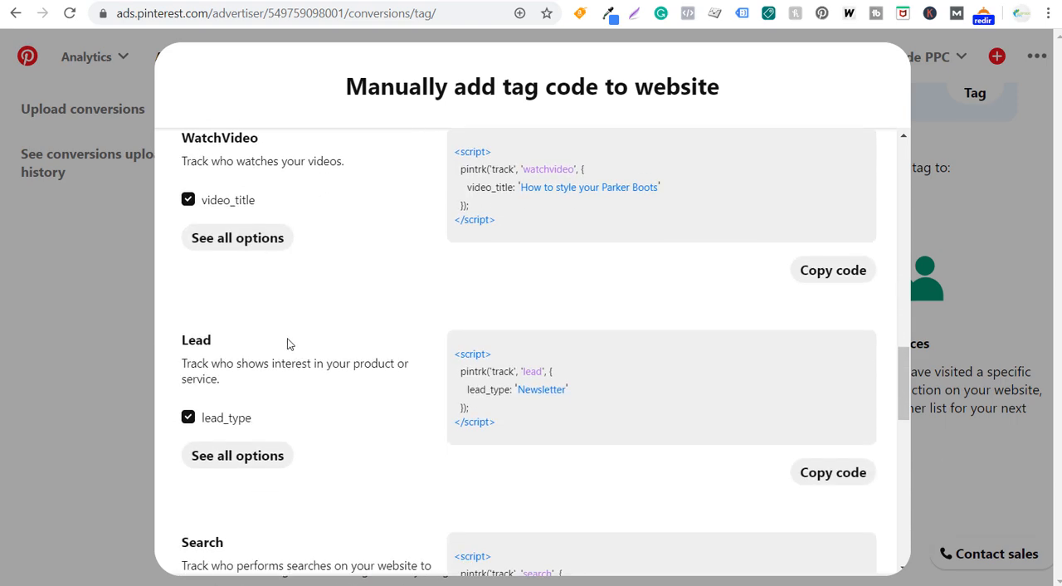
{"action": "scroll", "coordinate": [249, 307], "scroll_direction": "down", "scroll_amount": 4}
{"action": "scroll", "coordinate": [365, 331], "scroll_direction": "down", "scroll_amount": 3}
{"action": "scroll", "coordinate": [365, 334], "scroll_direction": "down", "scroll_amount": 1}
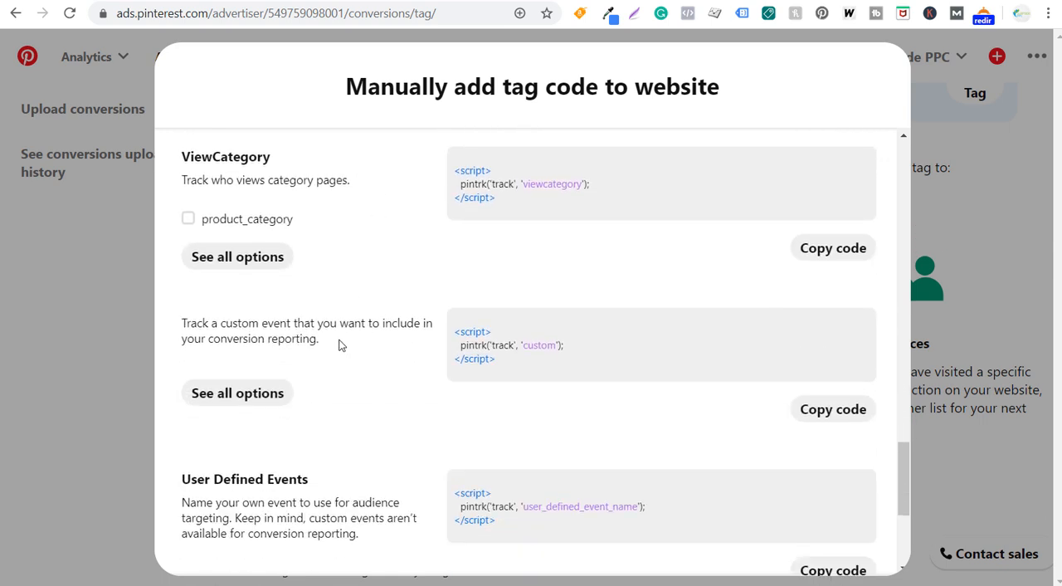
{"action": "left_click_drag", "start_coordinate": [190, 322], "coordinate": [309, 321]}
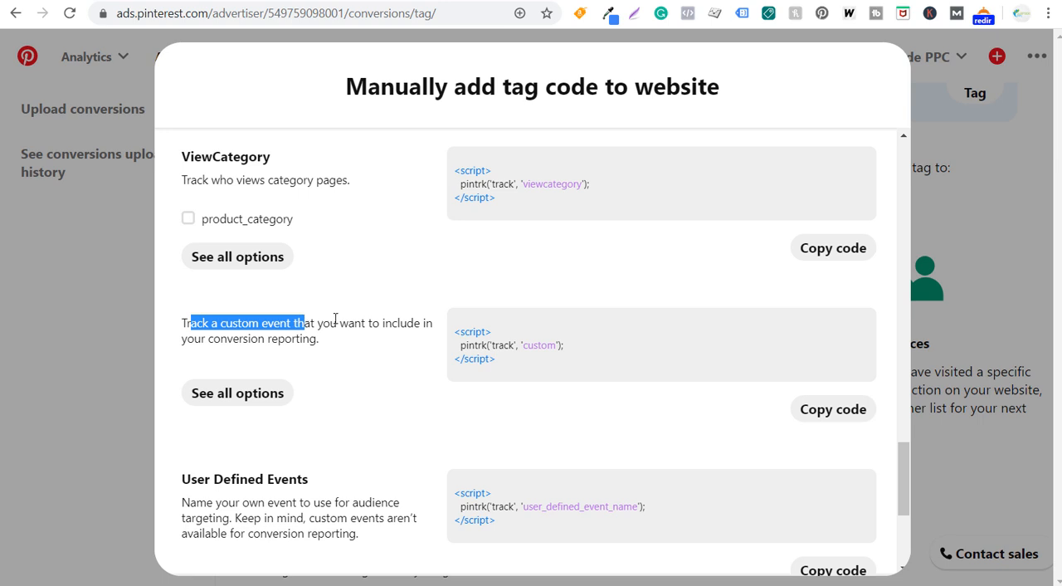
{"action": "left_click", "coordinate": [337, 320]}
{"action": "scroll", "coordinate": [381, 320], "scroll_direction": "up", "scroll_amount": 6}
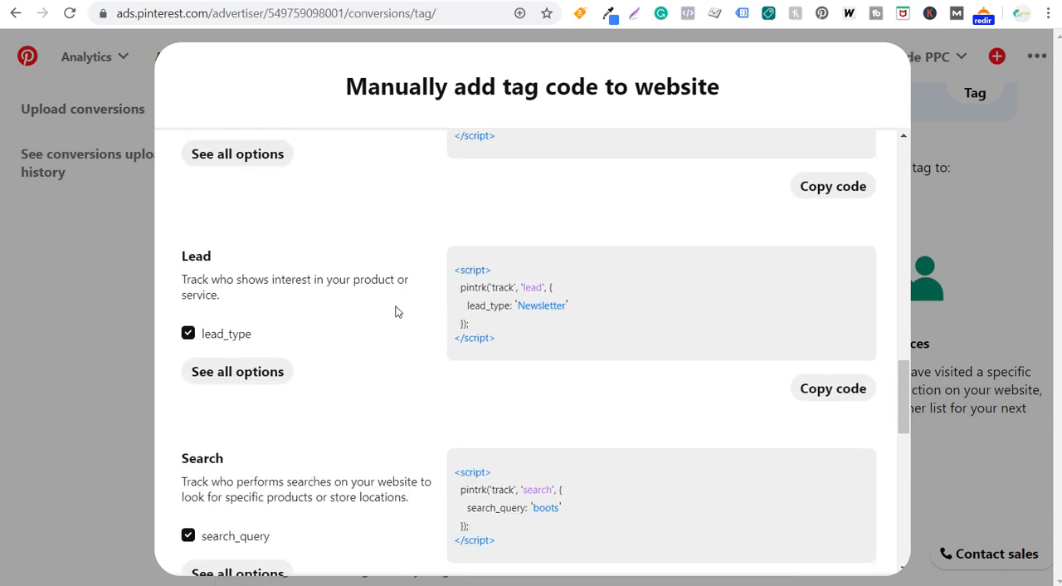
{"action": "left_click", "coordinate": [992, 193]}
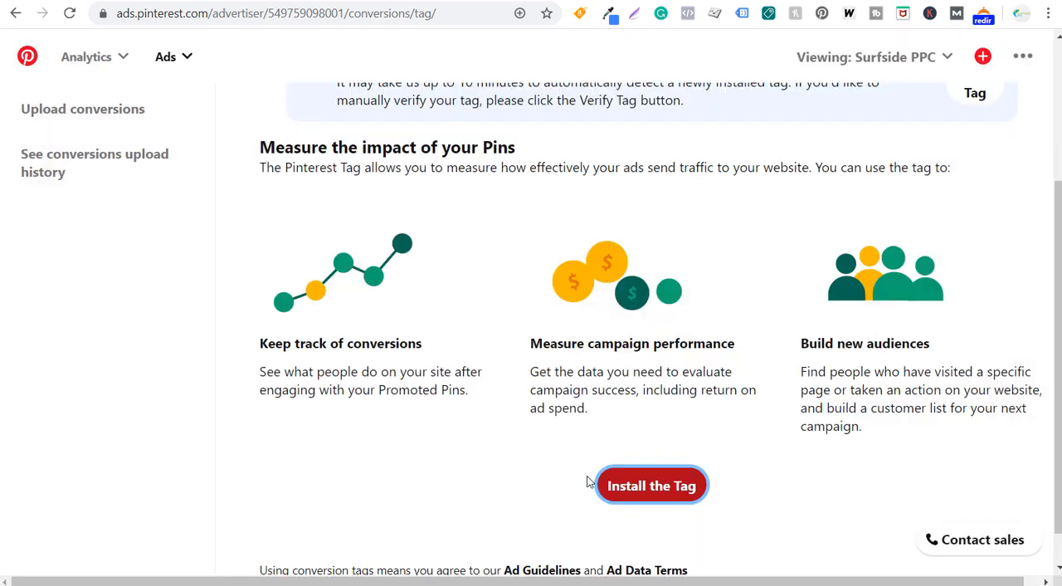
- Start the tag installation through the Google Tag Manager partner integration and open Google Tag Manager separately
{"action": "left_click", "coordinate": [620, 486]}
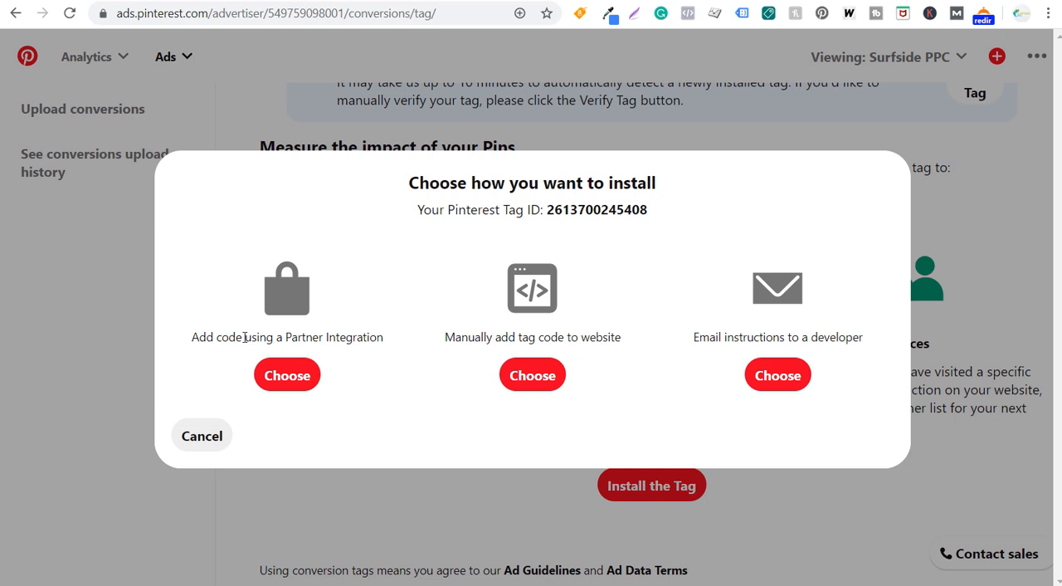
{"action": "left_click", "coordinate": [282, 373]}
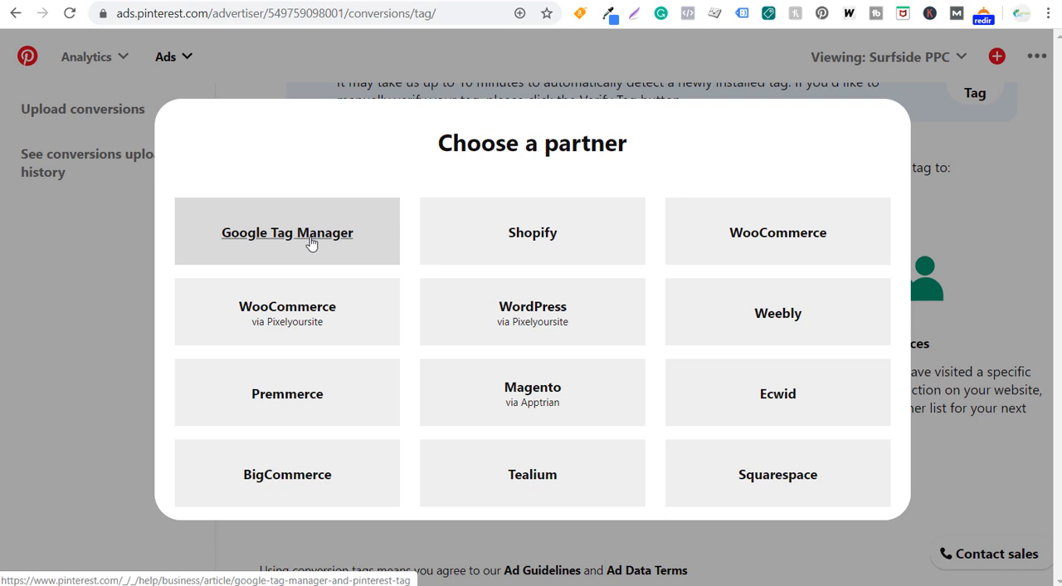
{"action": "left_click", "coordinate": [284, 236]}
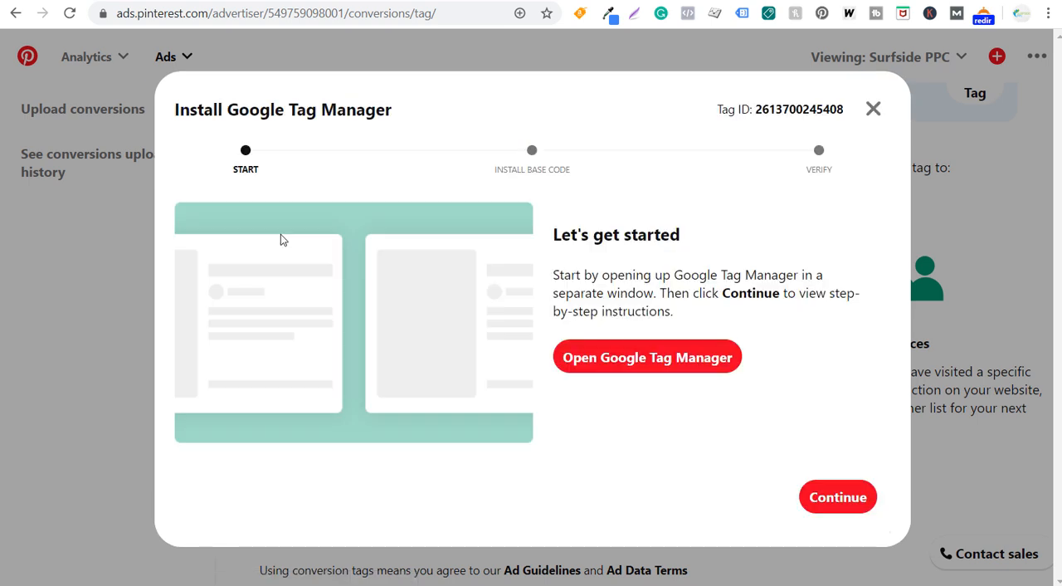
{"action": "left_click", "coordinate": [679, 375]}
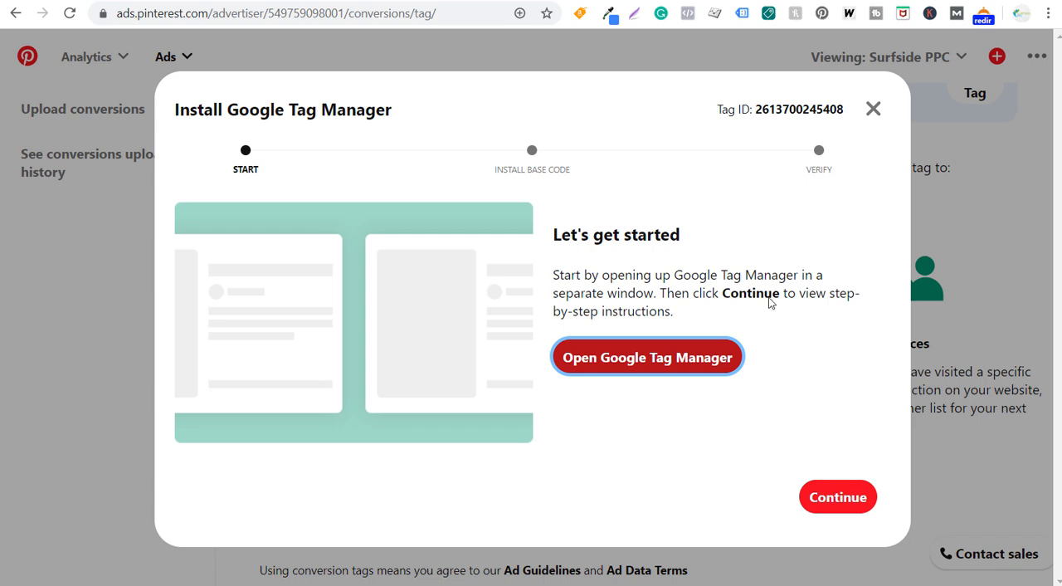
- Advance the base code installation instructions for Google Tag Manager to page 2 of 6
{"action": "left_click", "coordinate": [839, 497]}
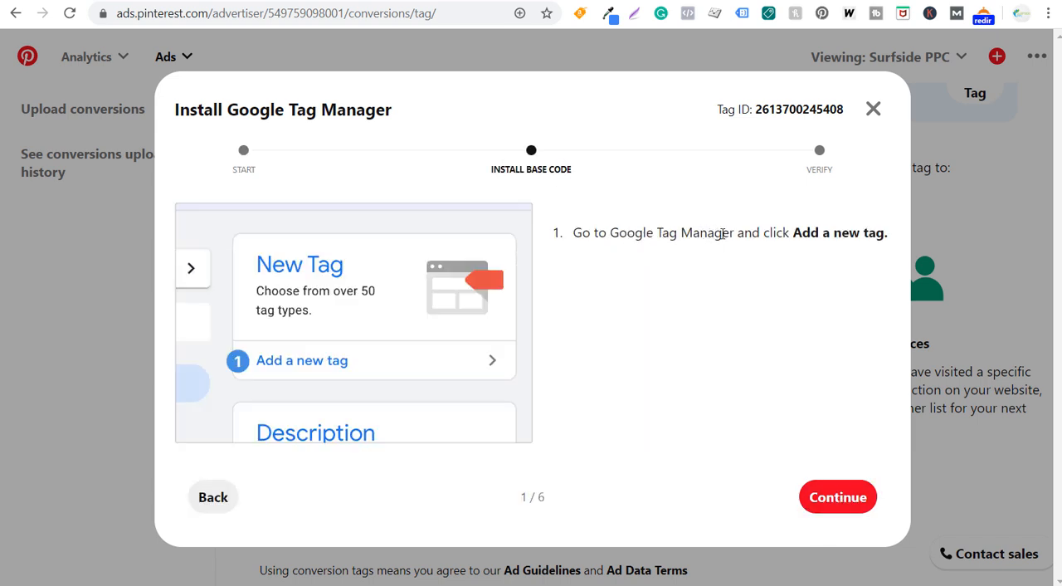
{"action": "left_click", "coordinate": [846, 497]}
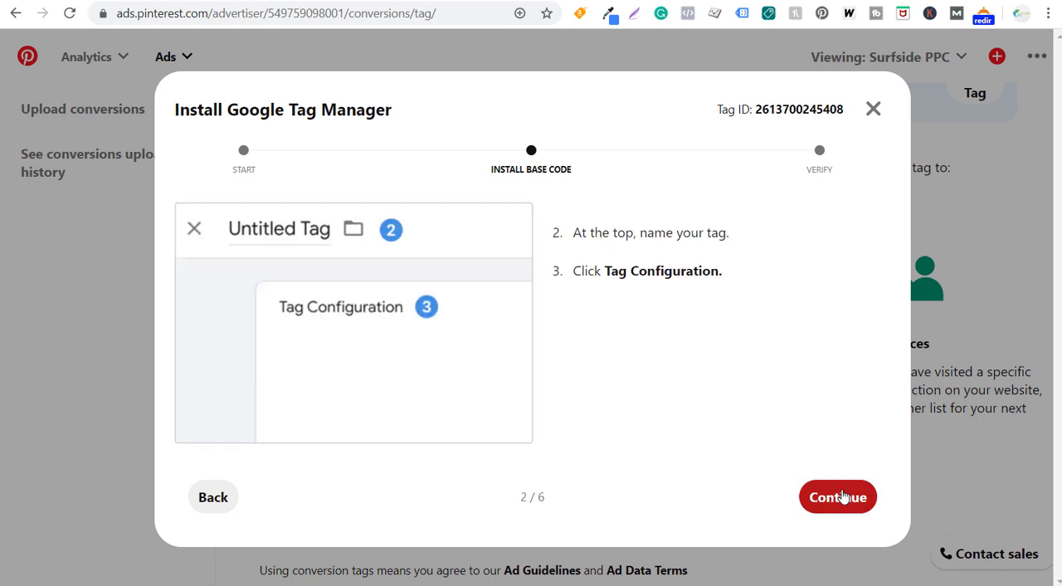
{"action": "left_click_drag", "start_coordinate": [518, 501], "coordinate": [564, 504]}
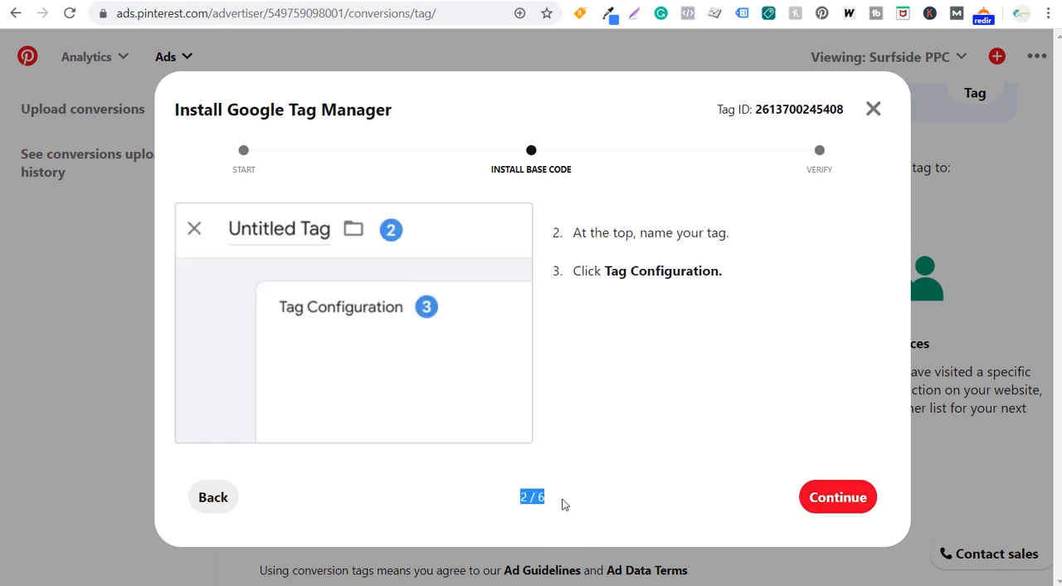
- Switch to Google Tag Manager and create a new tag of the type Pinterest Tag
{"action": "left_click", "coordinate": [747, 1]}
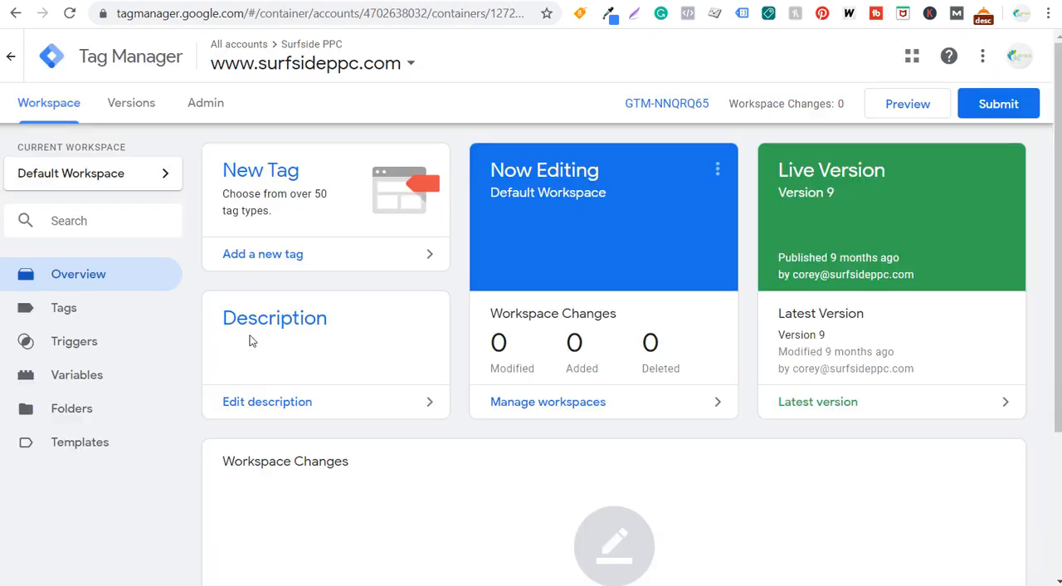
{"action": "left_click", "coordinate": [291, 210]}
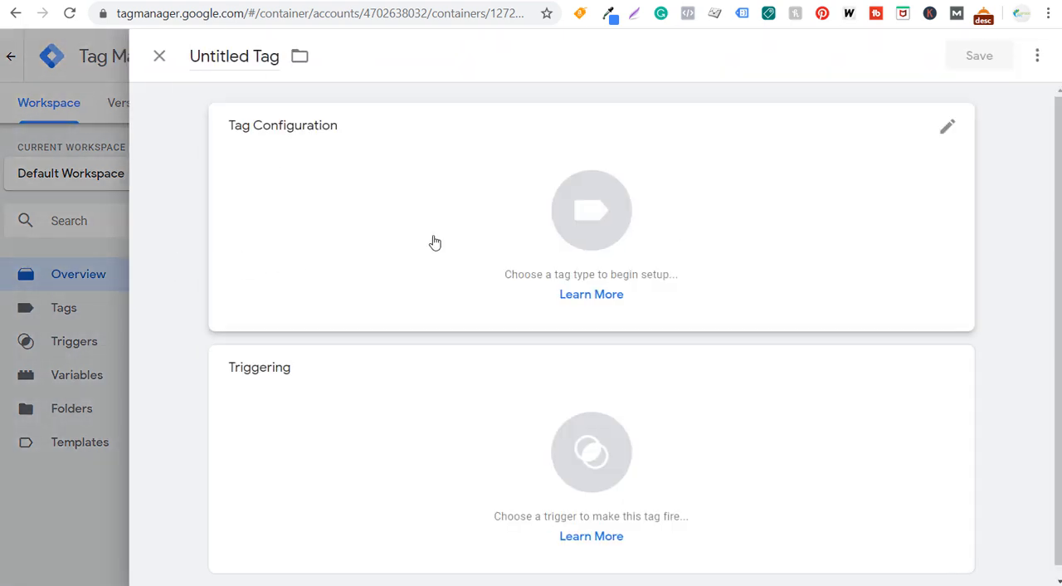
{"action": "left_click", "coordinate": [498, 227]}
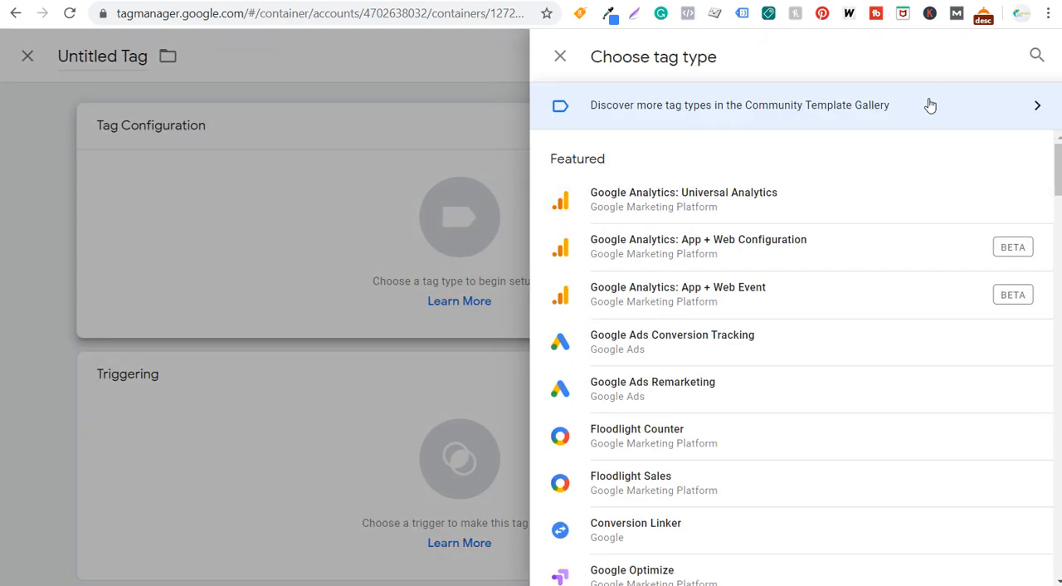
{"action": "left_click", "coordinate": [1037, 55]}
{"action": "type", "text": "pint"}
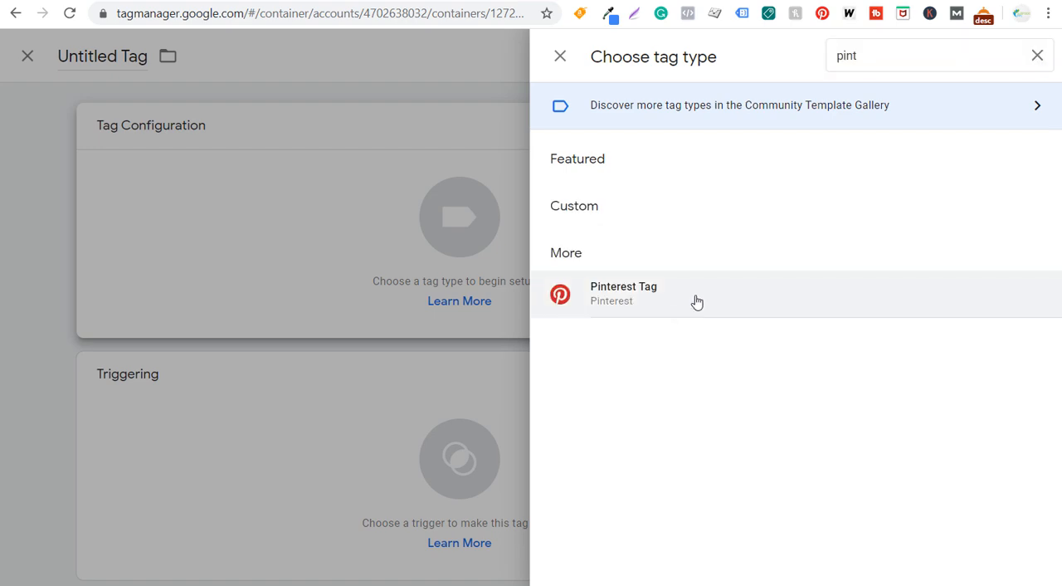
{"action": "left_click", "coordinate": [697, 302]}
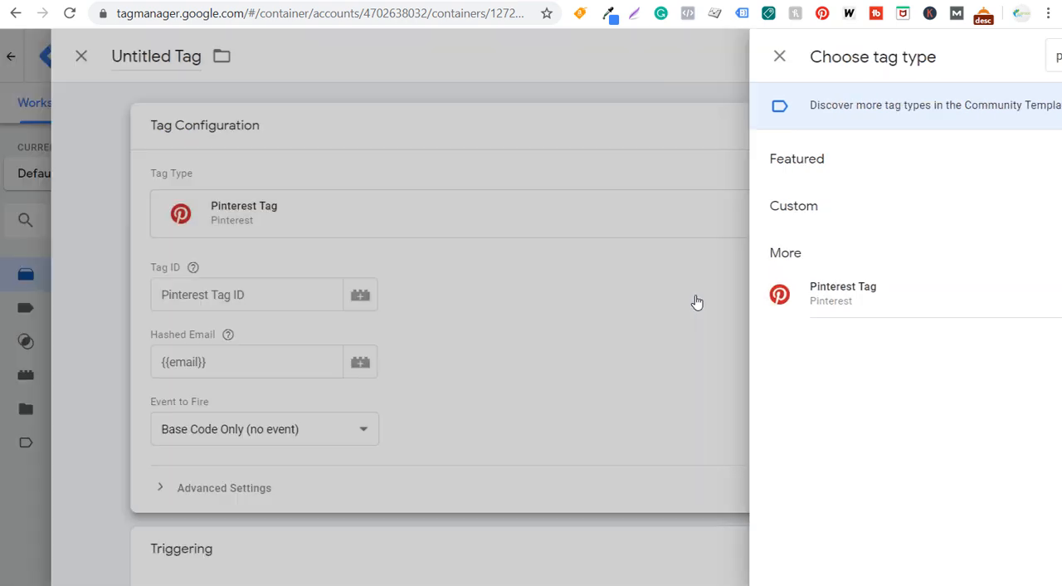
- Name the new tag "Pinterest" and open its tag configuration for editing
{"action": "double_click", "coordinate": [226, 48]}
{"action": "triple_click", "coordinate": [226, 50]}
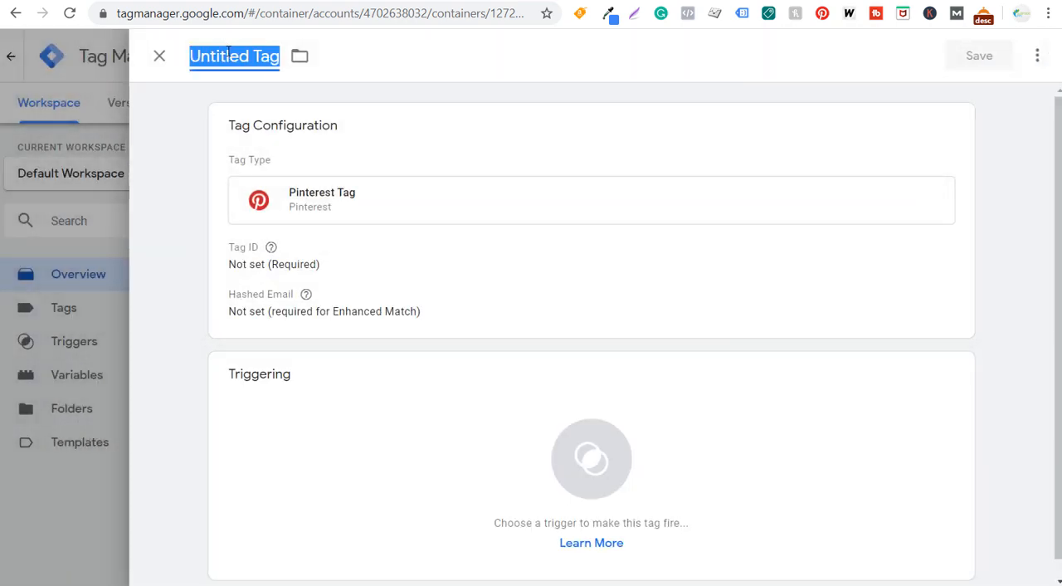
{"action": "type", "text": "Pinterest"}
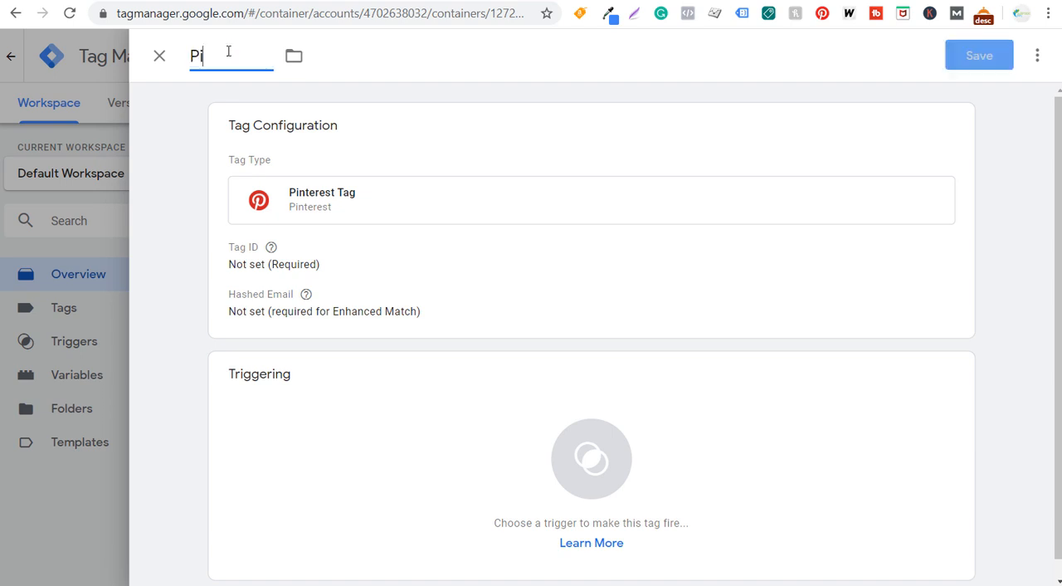
{"action": "left_click", "coordinate": [414, 272]}
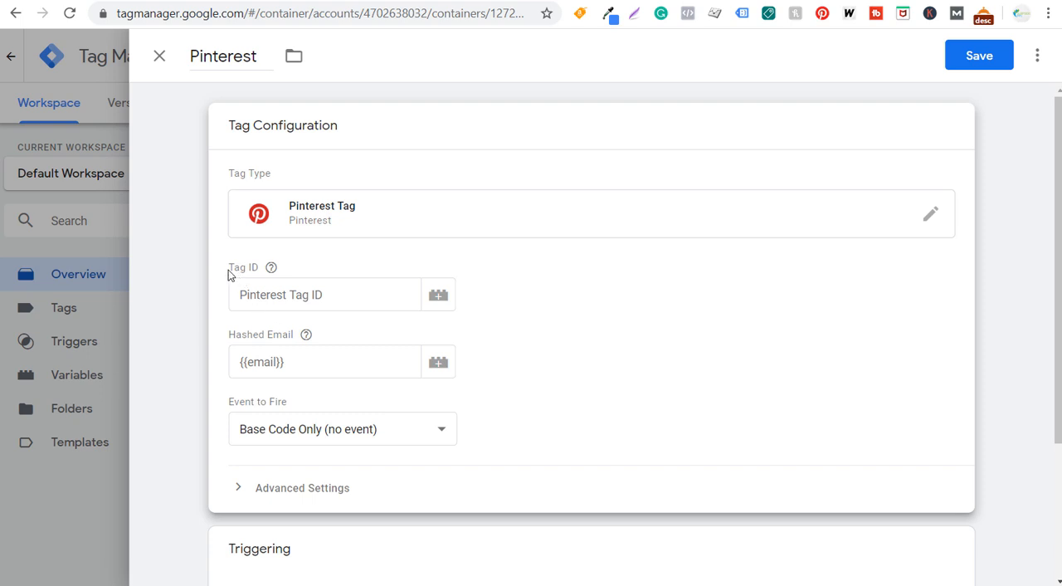
- Switch to the Pinterest installation instructions and advance them to page 4 of 6
{"action": "mouse_move", "coordinate": [271, 267]}
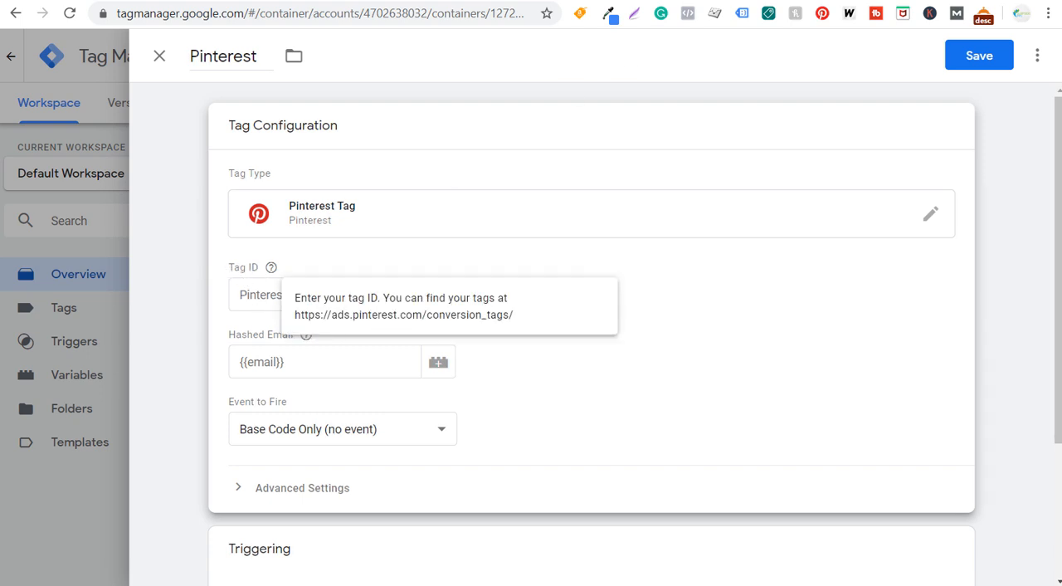
{"action": "left_click", "coordinate": [703, 1]}
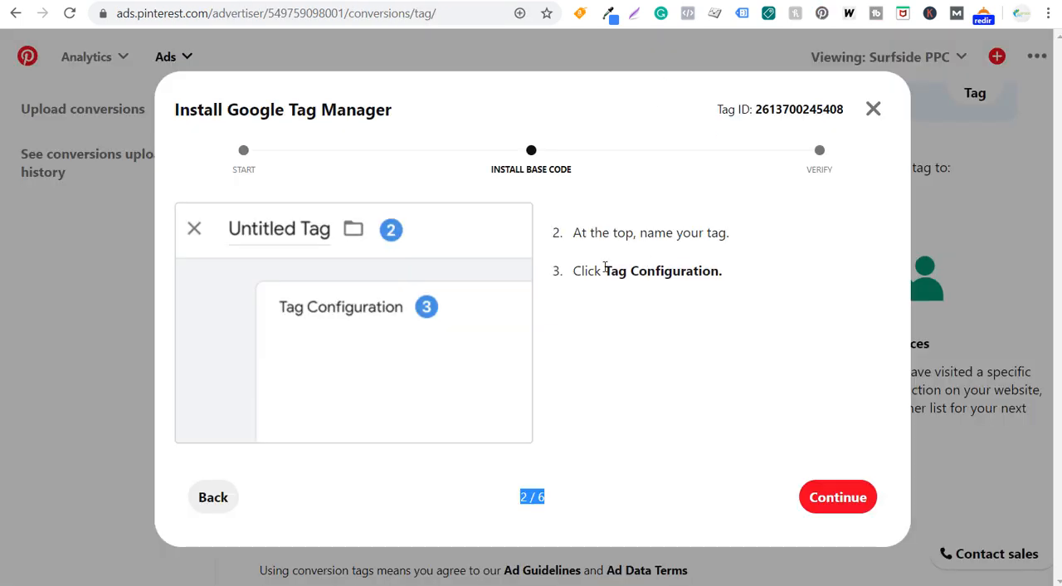
{"action": "left_click", "coordinate": [829, 496]}
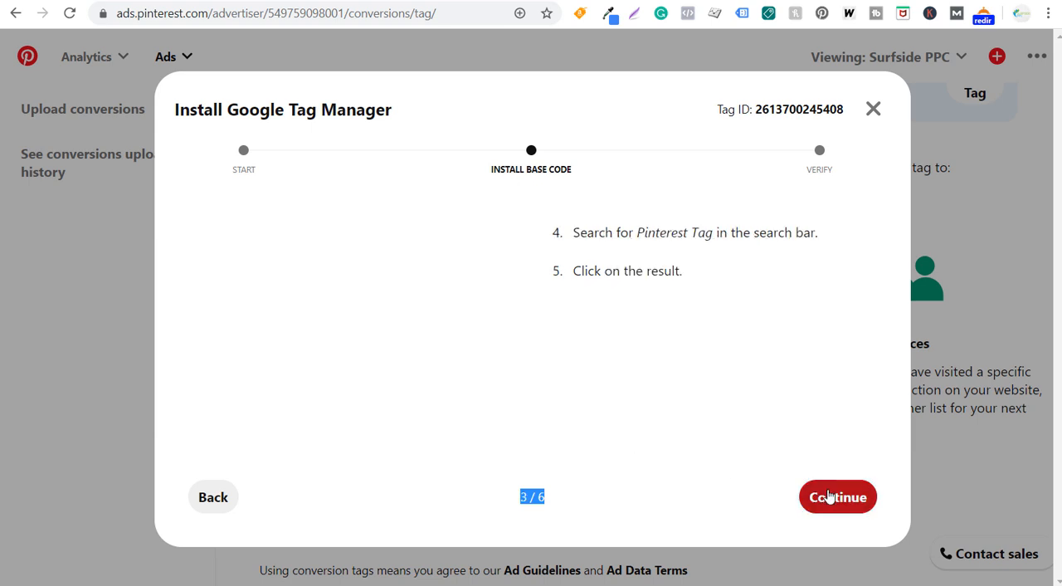
{"action": "left_click_drag", "start_coordinate": [598, 228], "coordinate": [811, 232]}
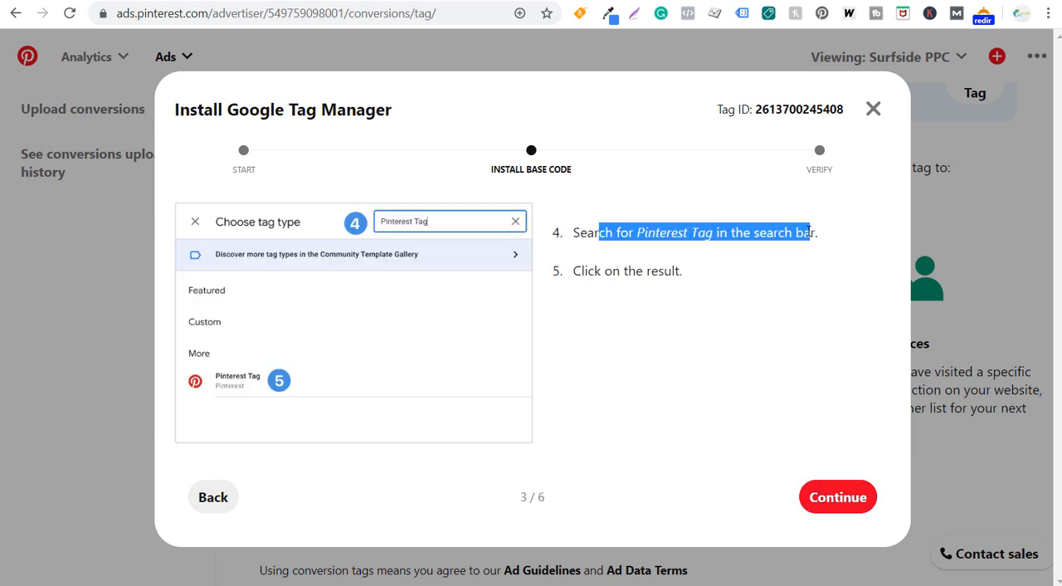
{"action": "left_click", "coordinate": [848, 495]}
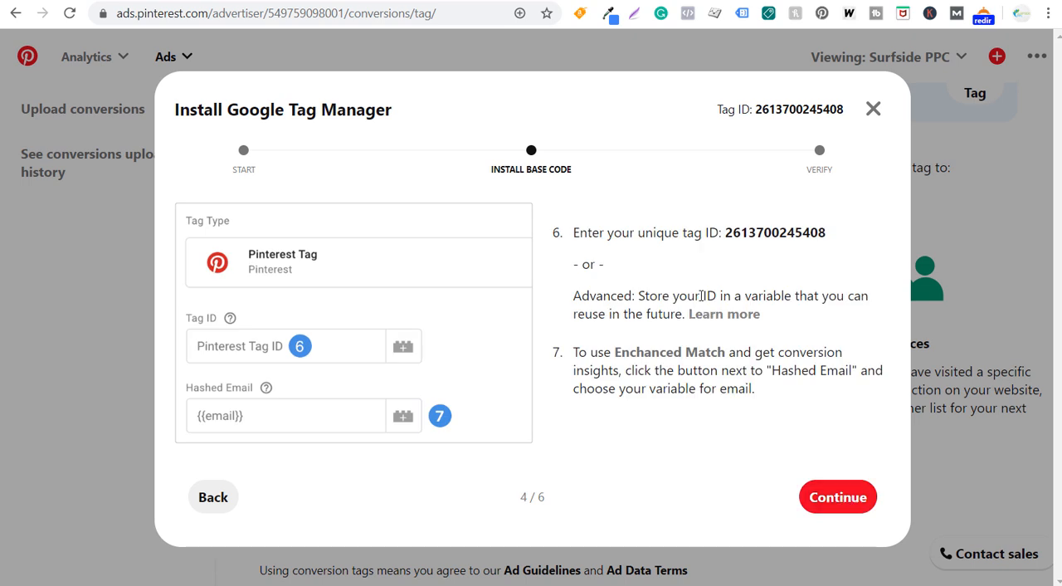
- Copy the unique tag ID from the Pinterest instructions into the Tag ID field of the tag in Google Tag Manager
{"action": "left_click_drag", "start_coordinate": [567, 234], "coordinate": [826, 233]}
{"action": "key", "text": "ctrl+c"}
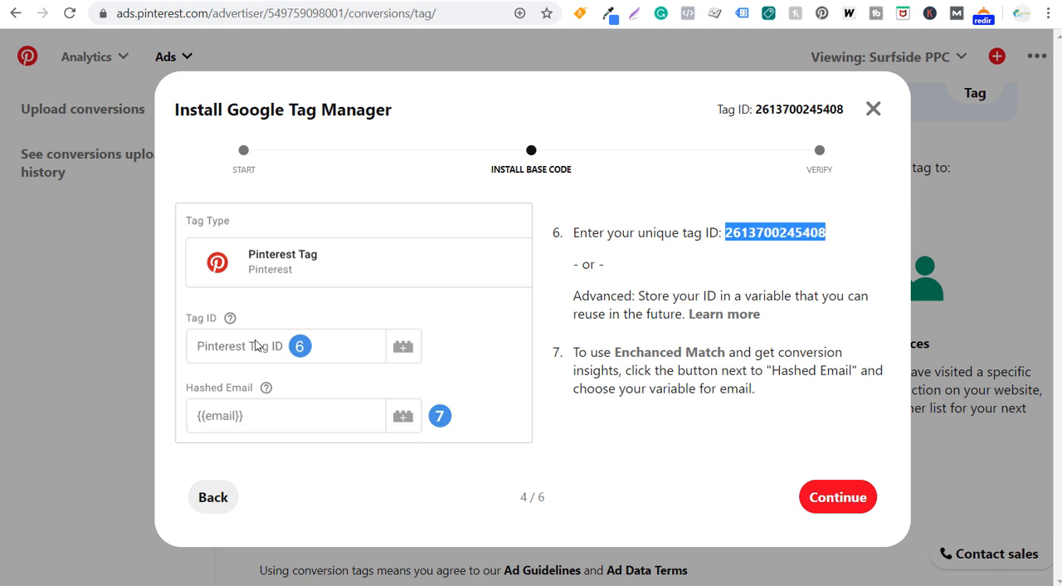
{"action": "key", "text": "alt+Tab"}
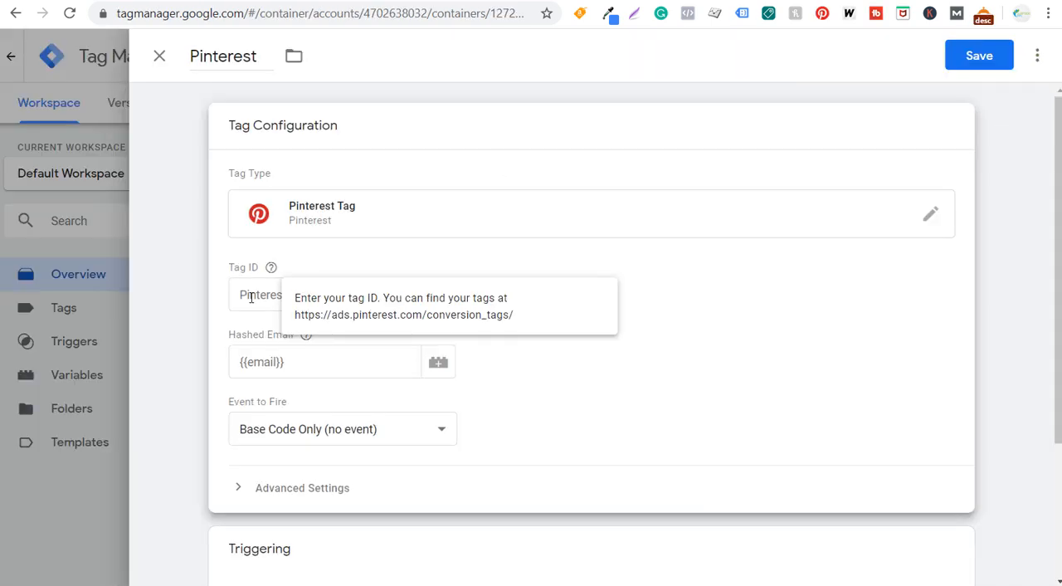
{"action": "left_click", "coordinate": [253, 295]}
{"action": "key", "text": "ctrl+v"}
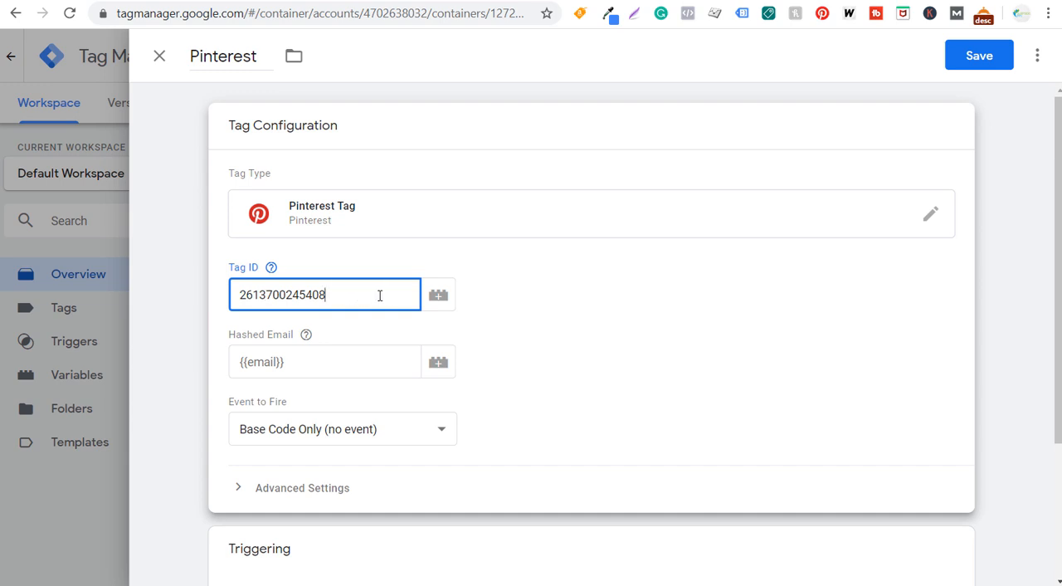
- Switch back to the Pinterest instructions, advance them to page 5 of 6 and read the triggering instruction
{"action": "key", "text": "alt+Tab"}
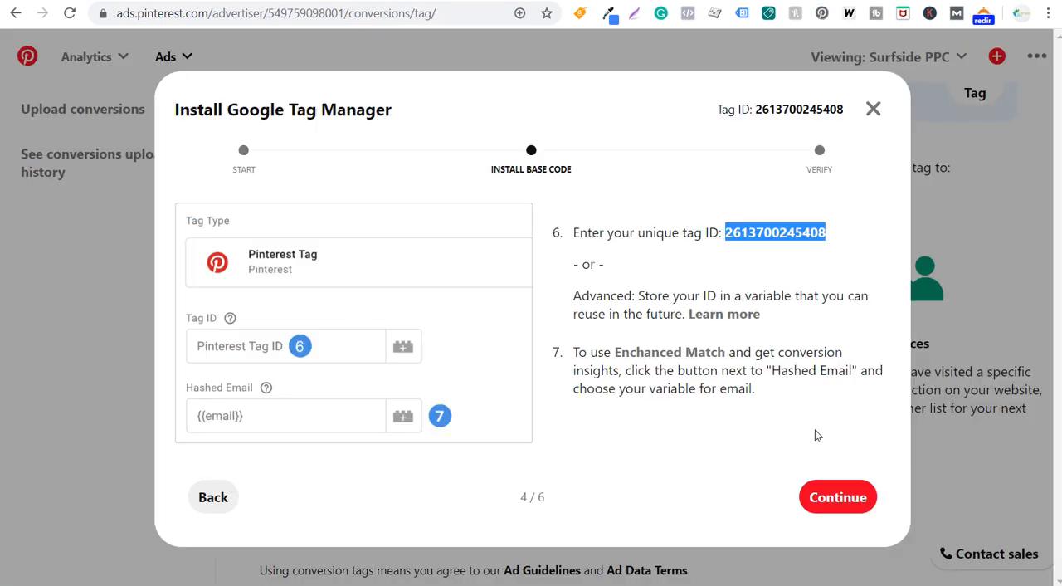
{"action": "left_click", "coordinate": [835, 500]}
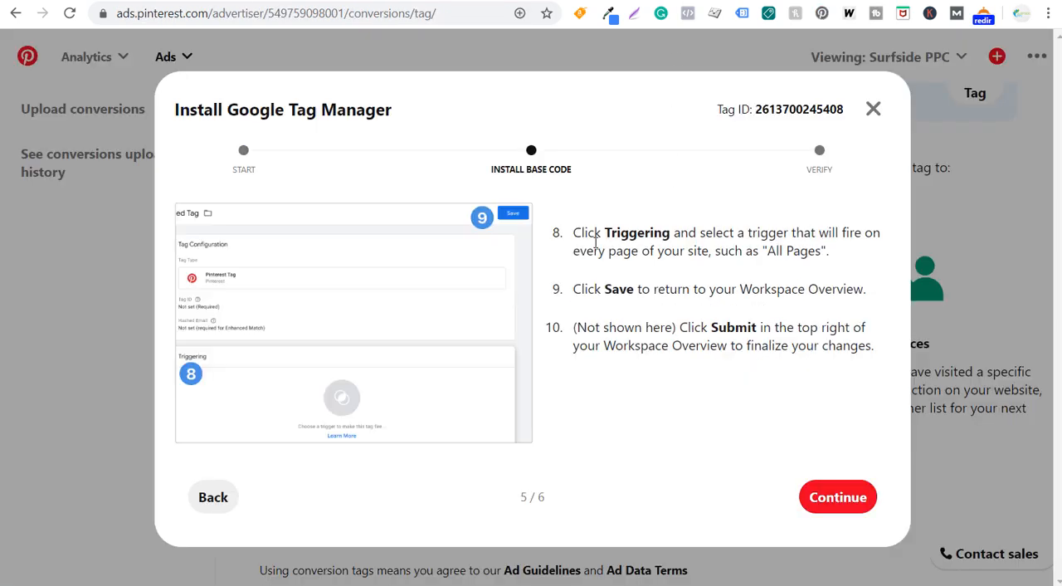
{"action": "left_click_drag", "start_coordinate": [595, 238], "coordinate": [730, 251]}
{"action": "left_click", "coordinate": [769, 246]}
- Return to Google Tag Manager and set the Pinterest tag's event to fire to Base Code Only (no event)
{"action": "key", "text": "alt+Tab"}
{"action": "scroll", "coordinate": [611, 329], "scroll_direction": "down", "scroll_amount": 3}
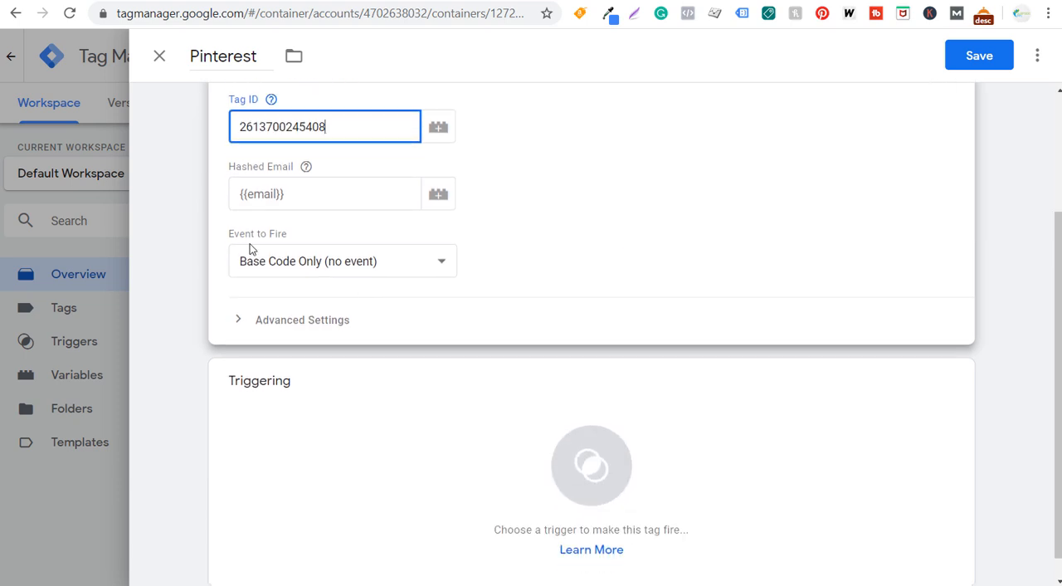
{"action": "left_click", "coordinate": [265, 264]}
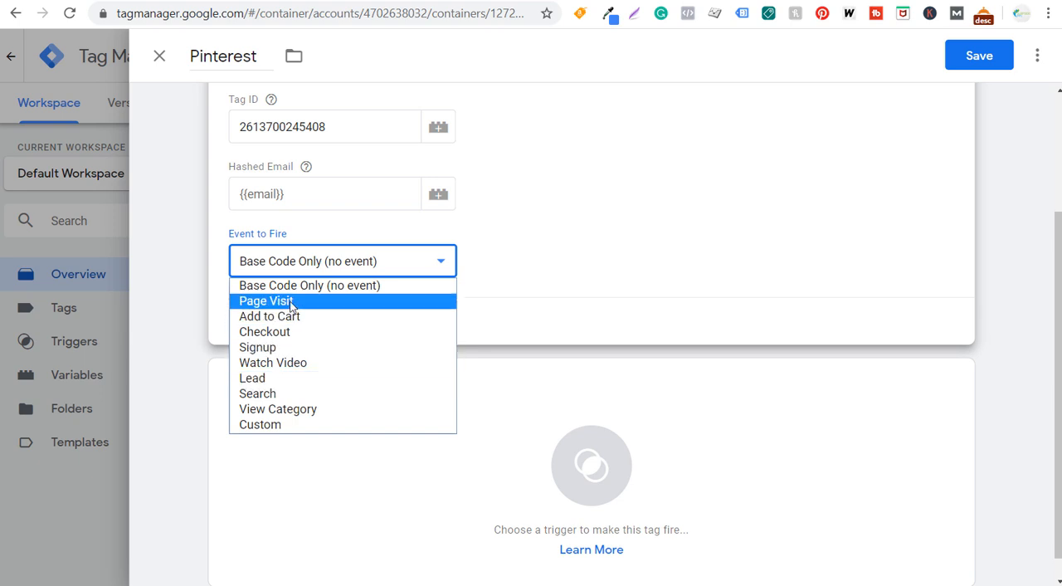
{"action": "left_click", "coordinate": [304, 284]}
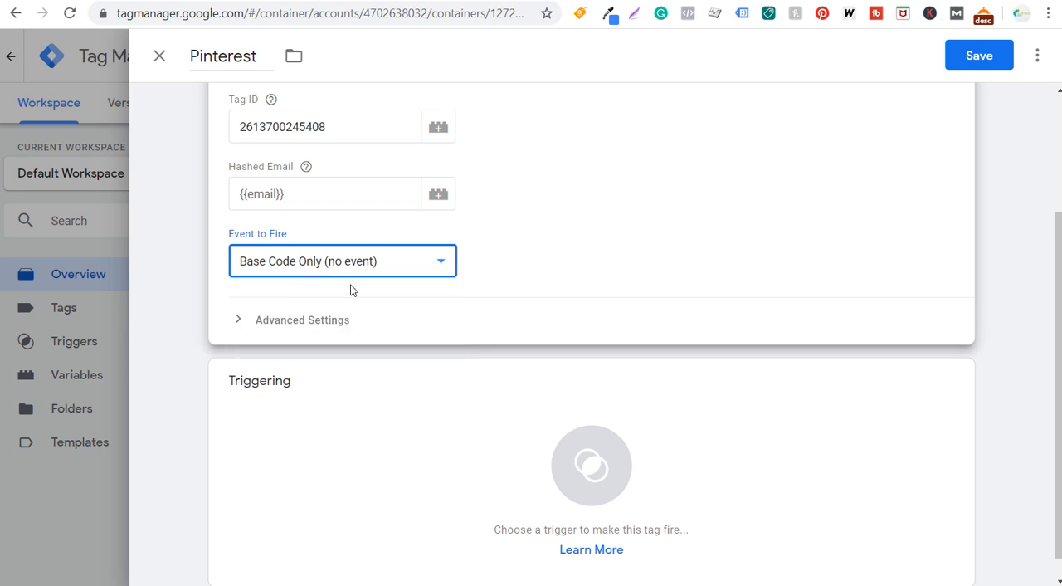
- Assign the All Pages trigger to the Pinterest tag and save the tag
{"action": "scroll", "coordinate": [587, 266], "scroll_direction": "down", "scroll_amount": 1}
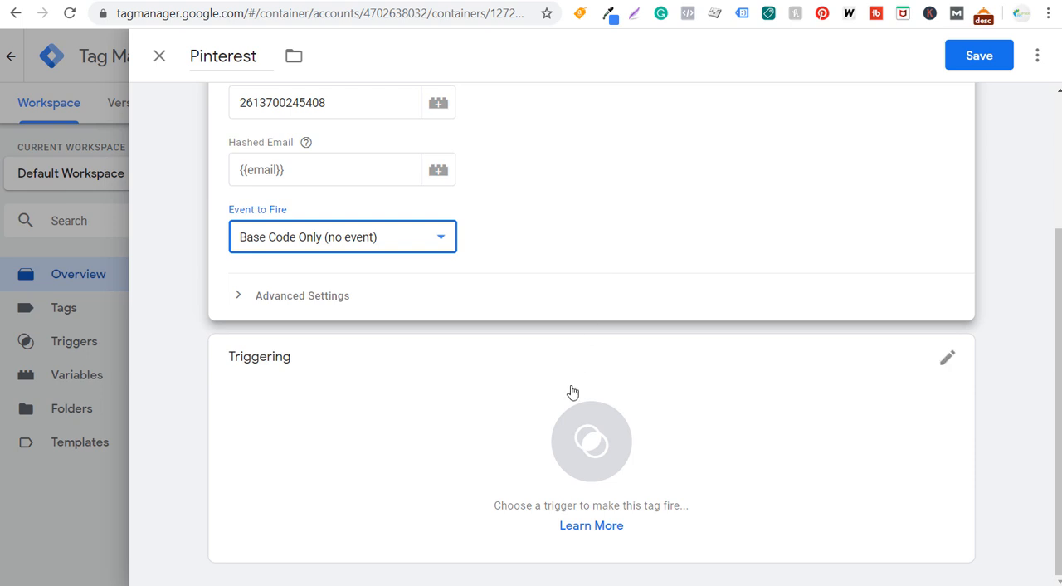
{"action": "left_click", "coordinate": [461, 453]}
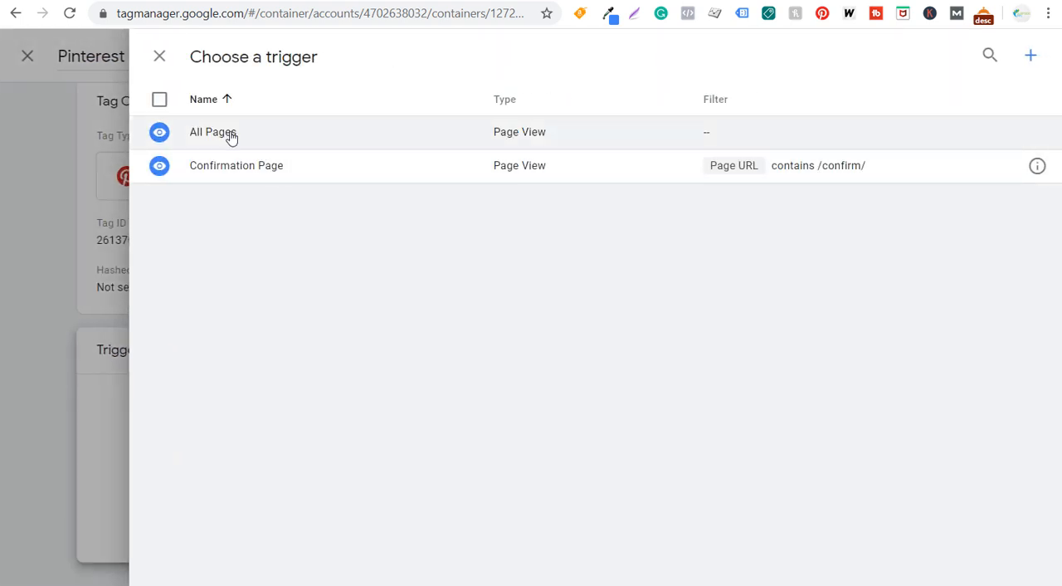
{"action": "left_click", "coordinate": [226, 135]}
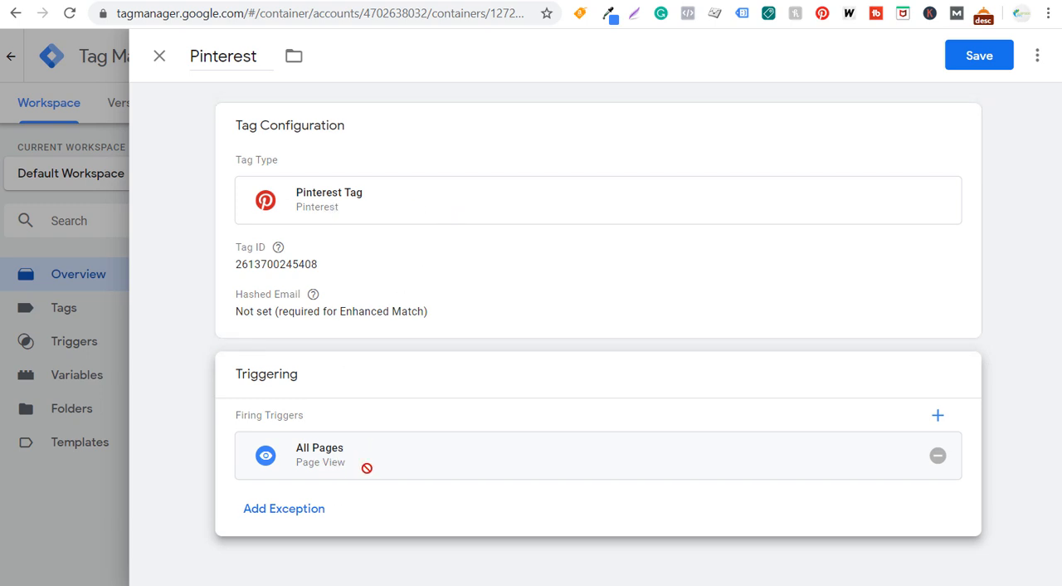
{"action": "left_click", "coordinate": [977, 55]}
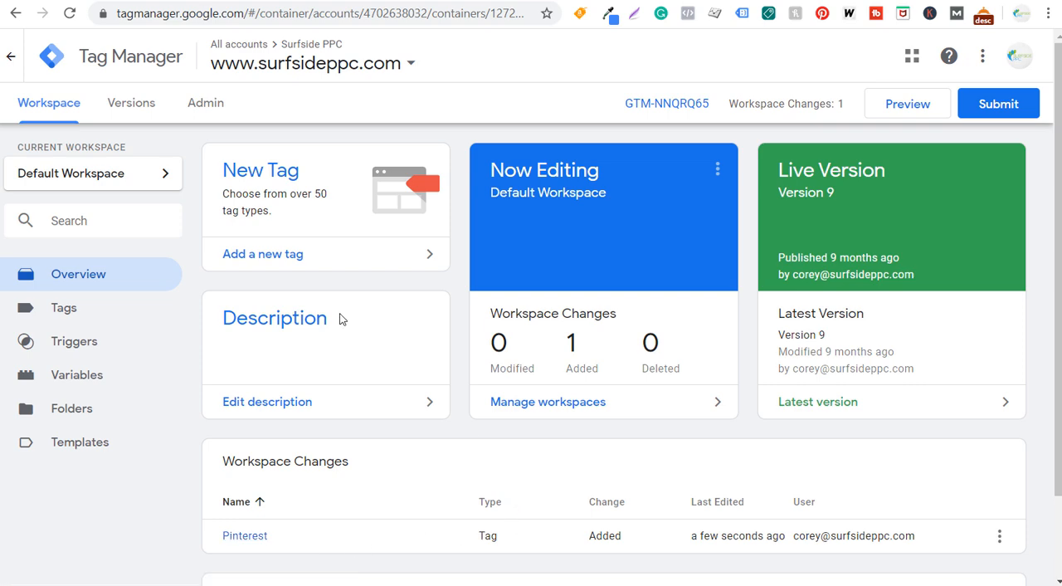
- Add another new tag to the workspace and name it "Pinterest Lead"
{"action": "left_click", "coordinate": [322, 264]}
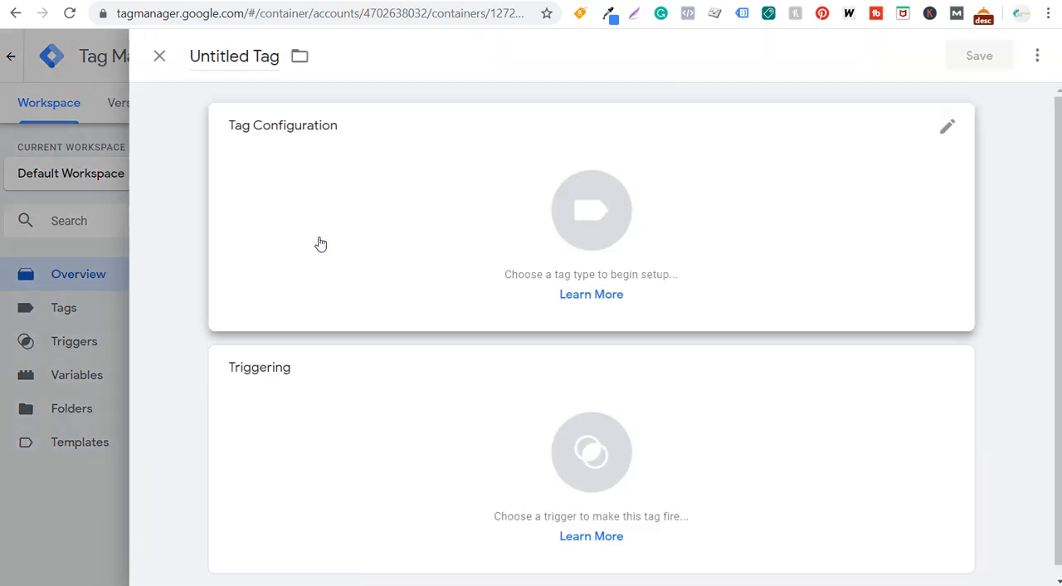
{"action": "left_click", "coordinate": [240, 56]}
{"action": "key", "text": "ctrl+a"}
{"action": "type", "text": "Pinterest Lead"}
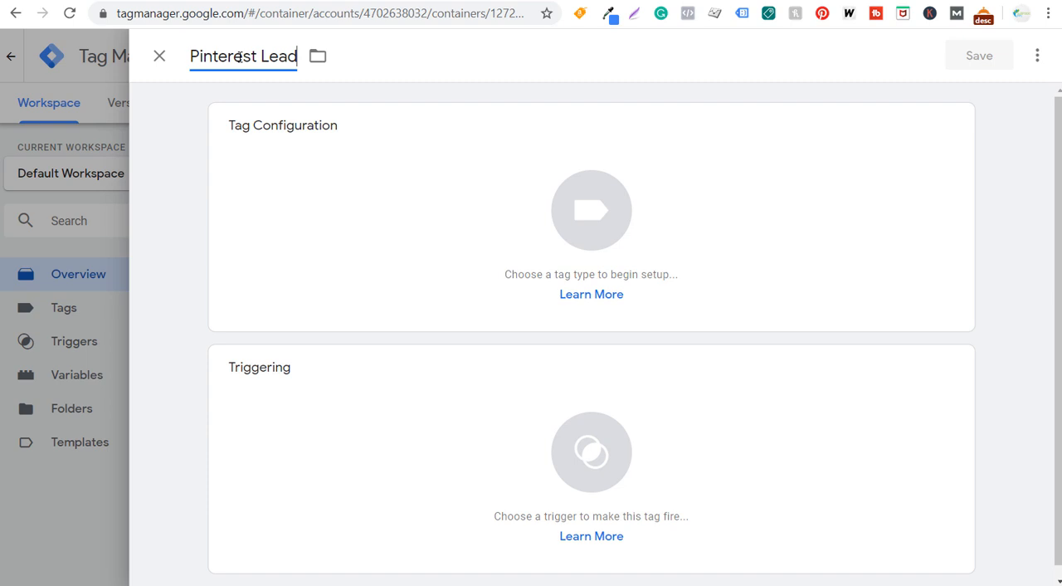
- Set the Pinterest Lead tag's type to Pinterest Tag and paste the copied Pinterest tag ID into its configuration
{"action": "left_click", "coordinate": [453, 188]}
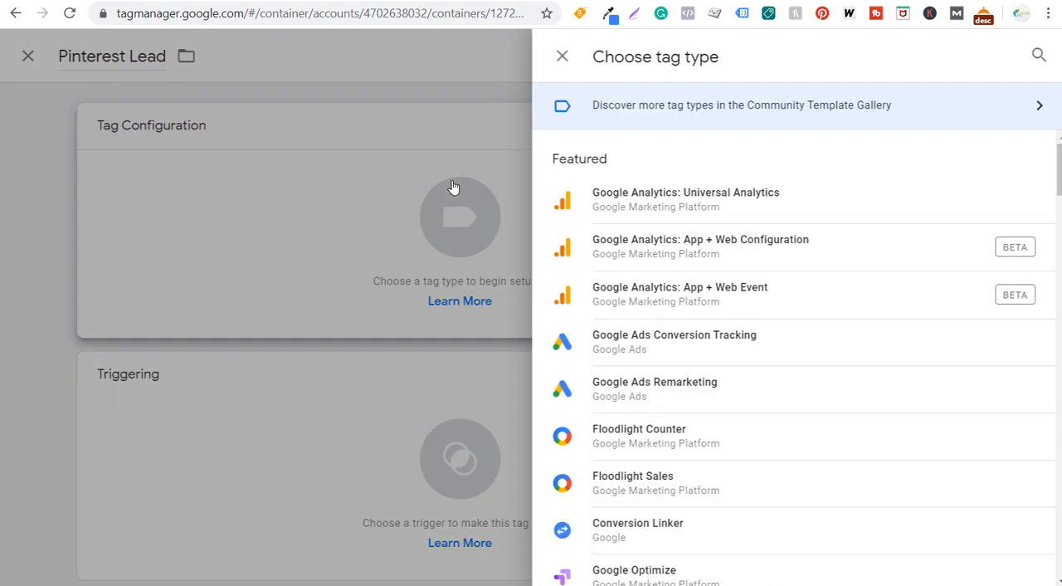
{"action": "left_click", "coordinate": [1032, 55]}
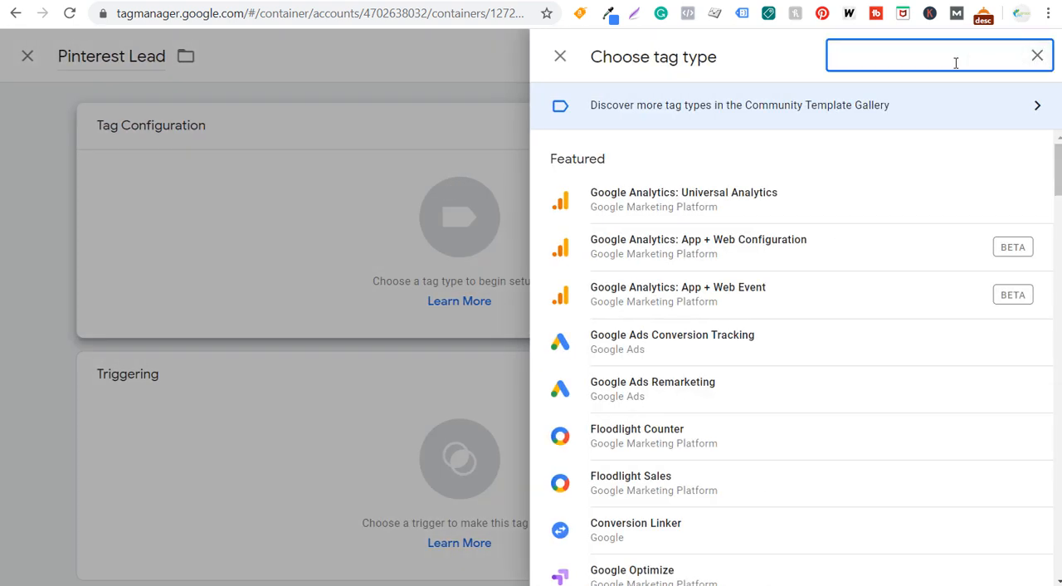
{"action": "type", "text": "pint"}
{"action": "left_click", "coordinate": [652, 296]}
{"action": "left_click", "coordinate": [354, 300]}
{"action": "key", "text": "ctrl+v"}
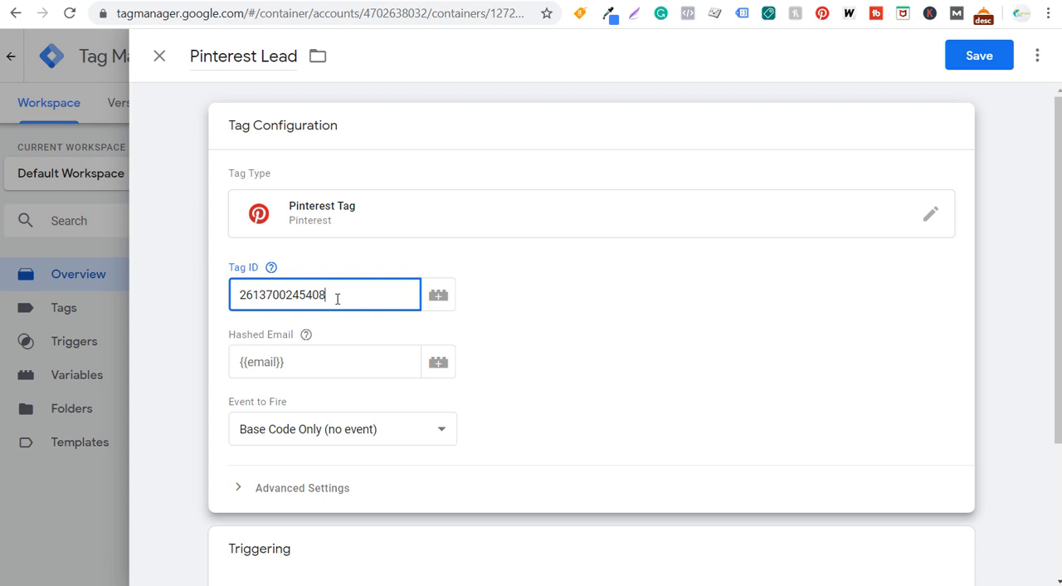
- View the Hashed Email help and set the Pinterest Lead tag's event to fire to Lead
{"action": "left_click", "coordinate": [305, 333]}
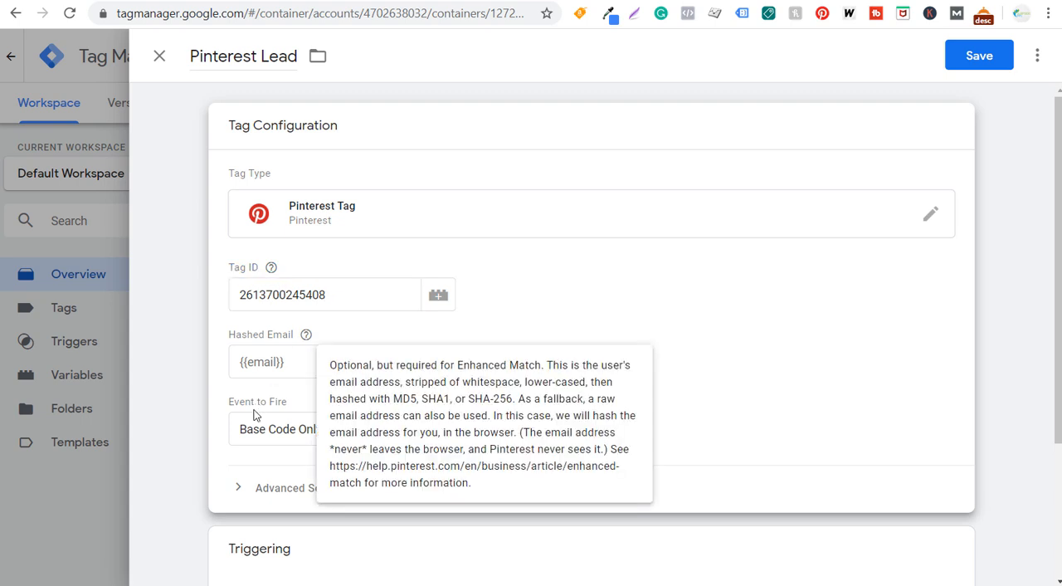
{"action": "left_click", "coordinate": [660, 357]}
{"action": "left_click", "coordinate": [413, 430]}
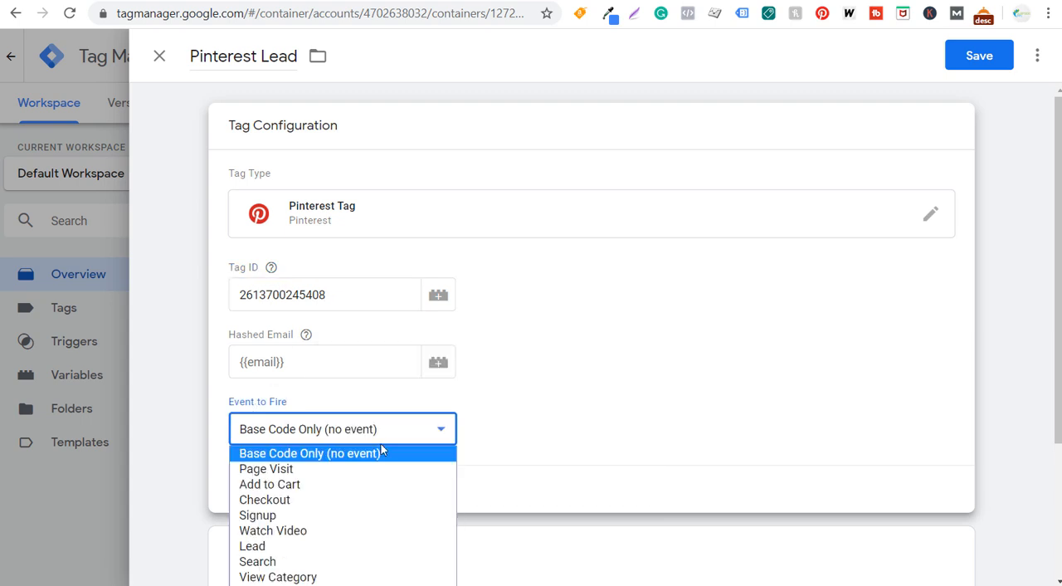
{"action": "left_click", "coordinate": [267, 547]}
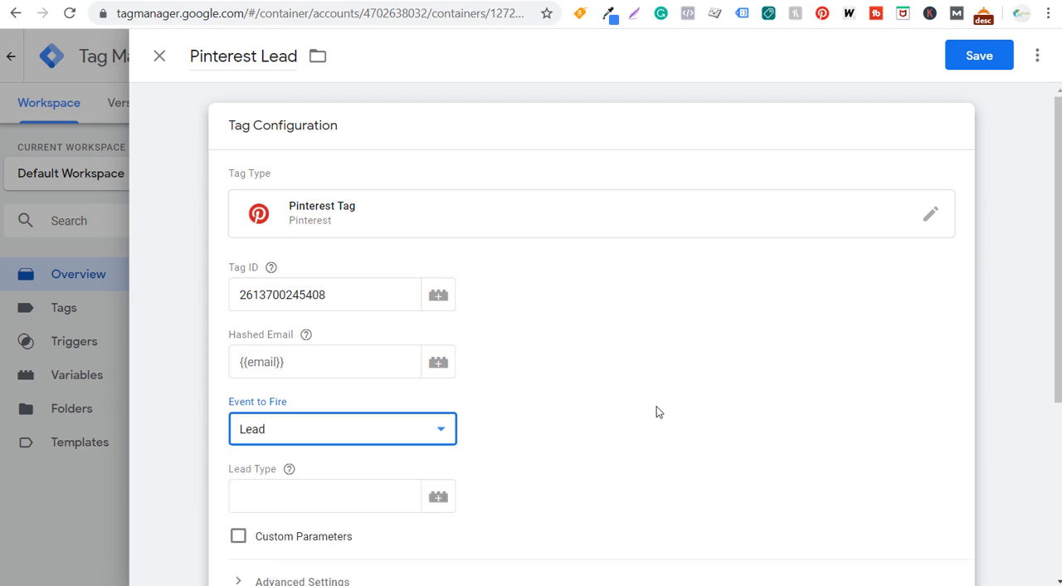
{"action": "scroll", "coordinate": [652, 410], "scroll_direction": "down", "scroll_amount": 3}
{"action": "left_click", "coordinate": [362, 242]}
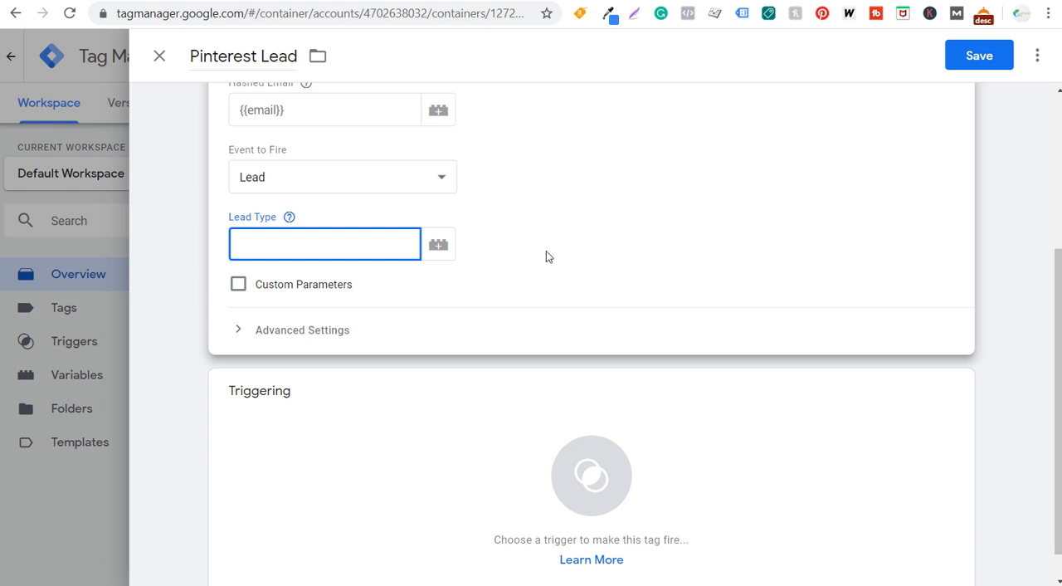
{"action": "left_click", "coordinate": [279, 211]}
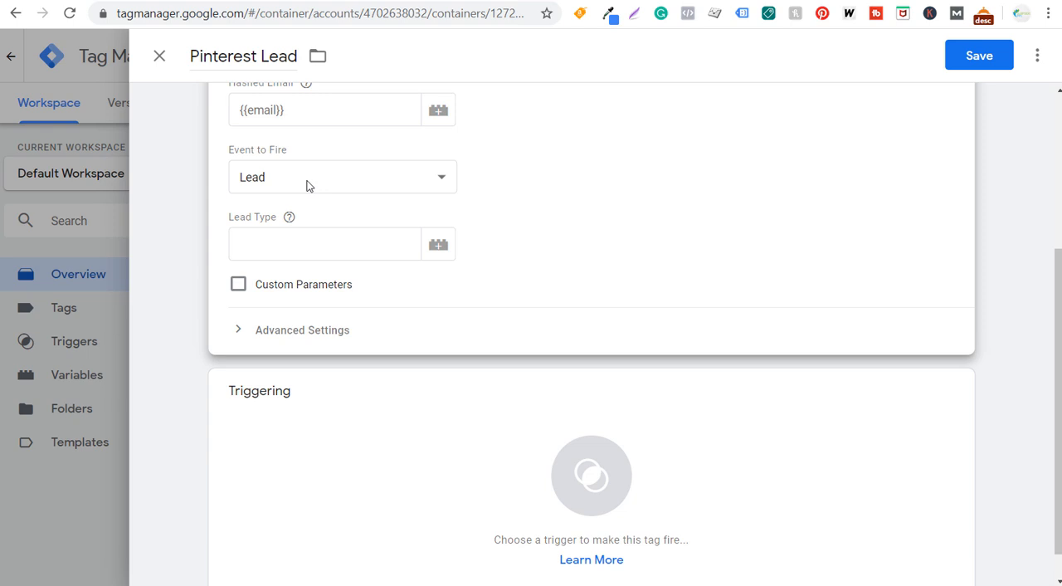
- Assign the Confirmation Page trigger to the Pinterest Lead tag and save the tag
{"action": "scroll", "coordinate": [547, 222], "scroll_direction": "down", "scroll_amount": 1}
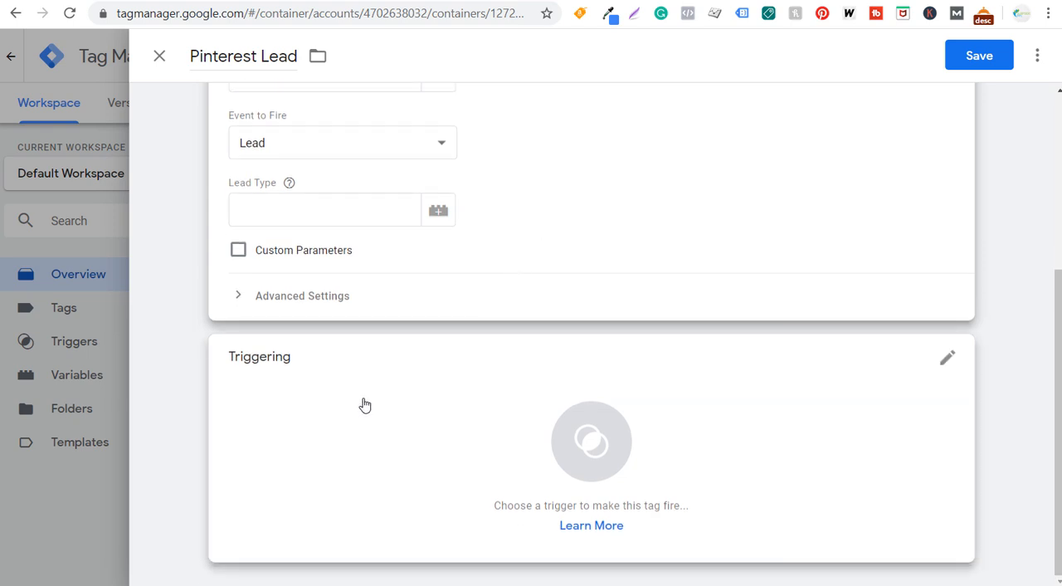
{"action": "left_click", "coordinate": [419, 399]}
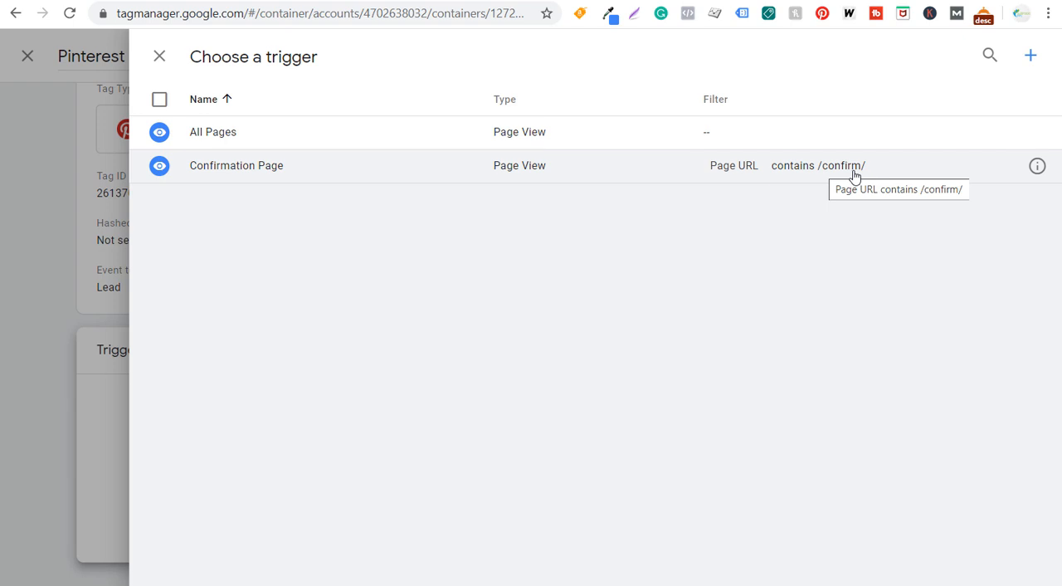
{"action": "left_click", "coordinate": [256, 172]}
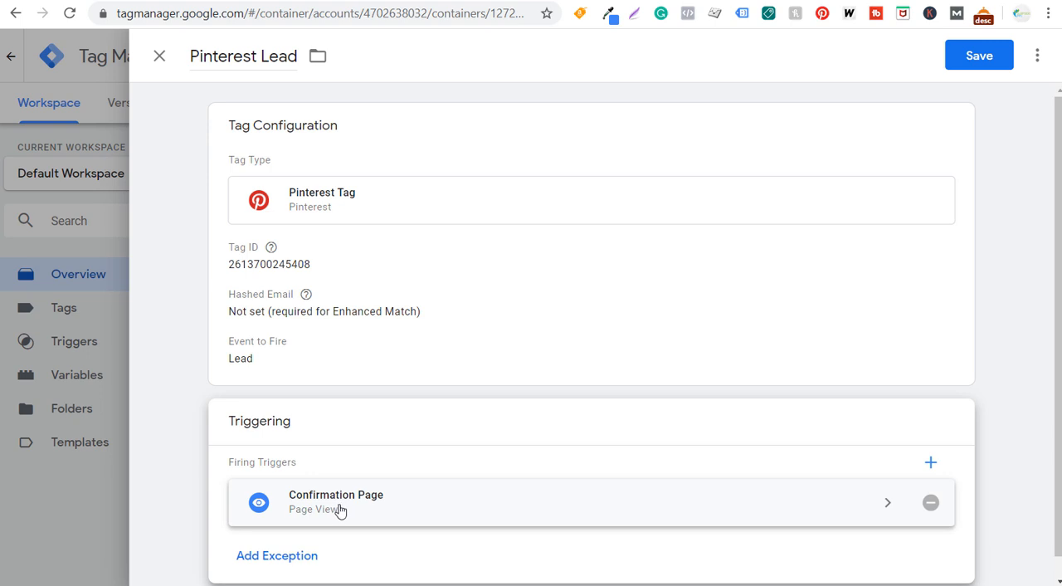
{"action": "left_click", "coordinate": [983, 61]}
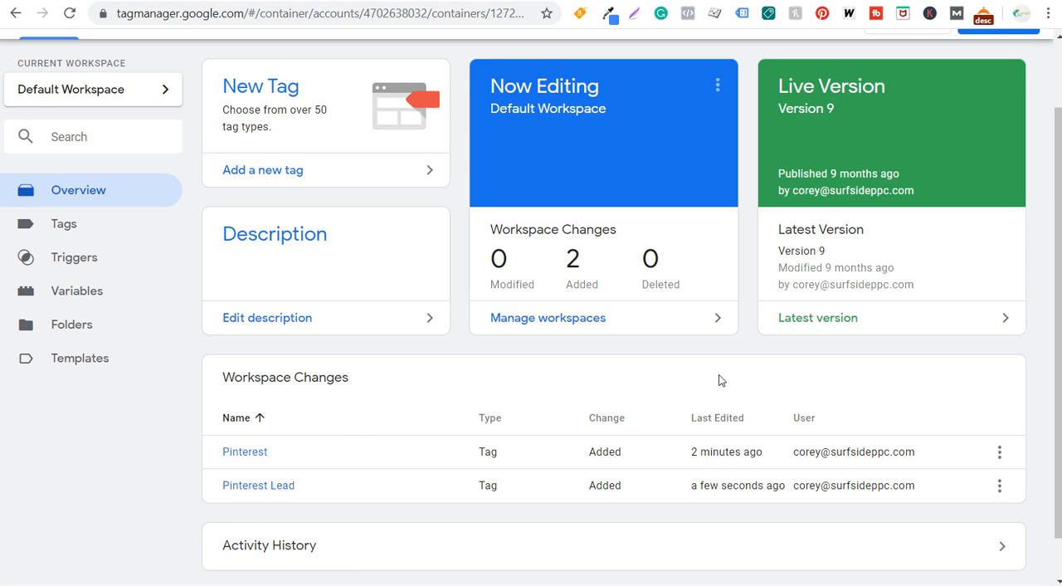
- Submit and publish the workspace changes as version "Pinterest Conversion Tracking" with the description "Added Pinterest base code and Lead event code."
{"action": "scroll", "coordinate": [718, 380], "scroll_direction": "up", "scroll_amount": 2}
{"action": "left_click", "coordinate": [996, 103]}
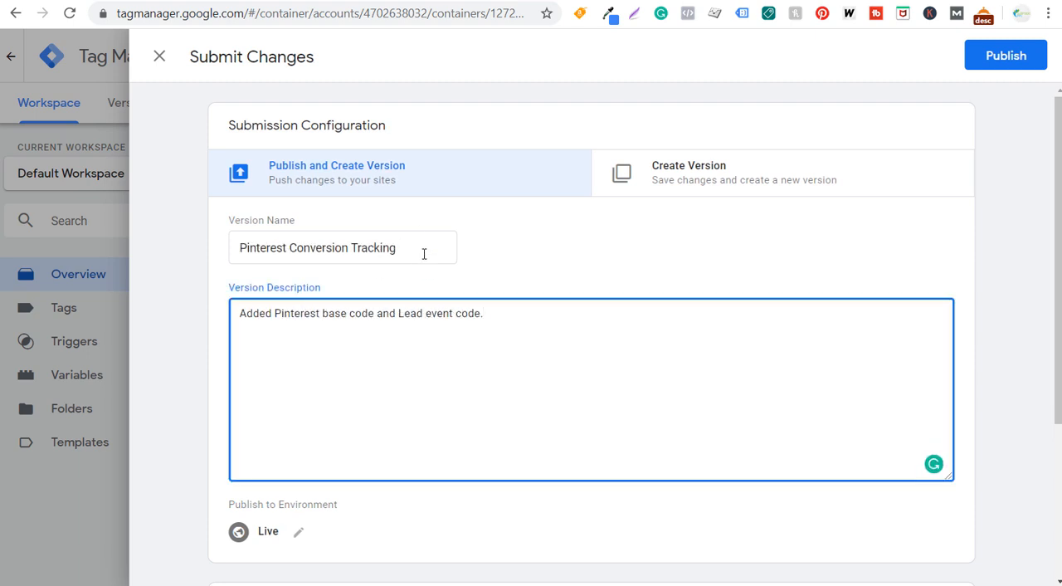
{"action": "left_click", "coordinate": [994, 69]}
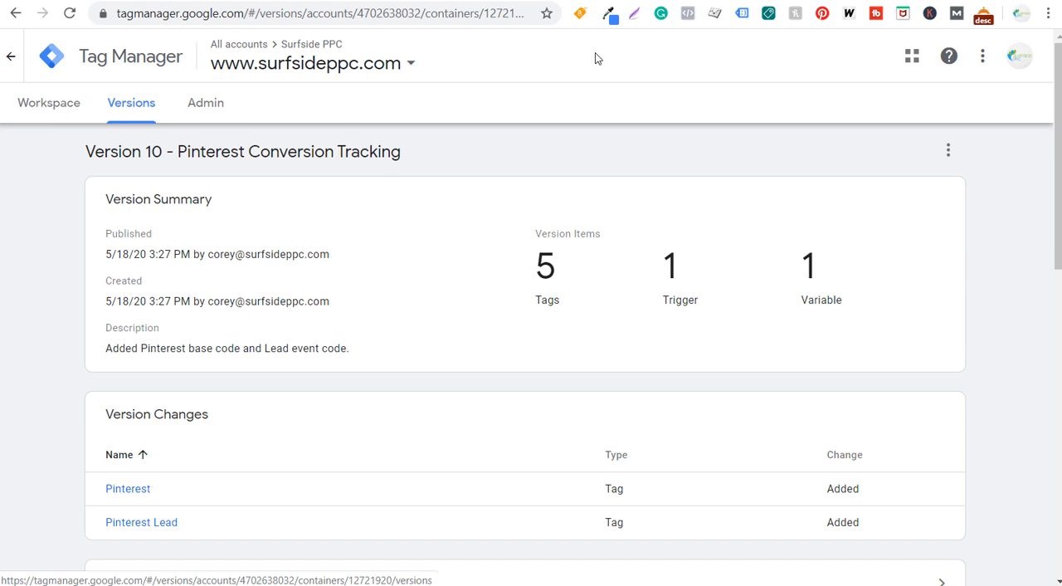
- Switch to Pinterest Ads and advance through the remaining Google Tag Manager install instructions to the Verify stage
{"action": "left_click", "coordinate": [730, 1]}
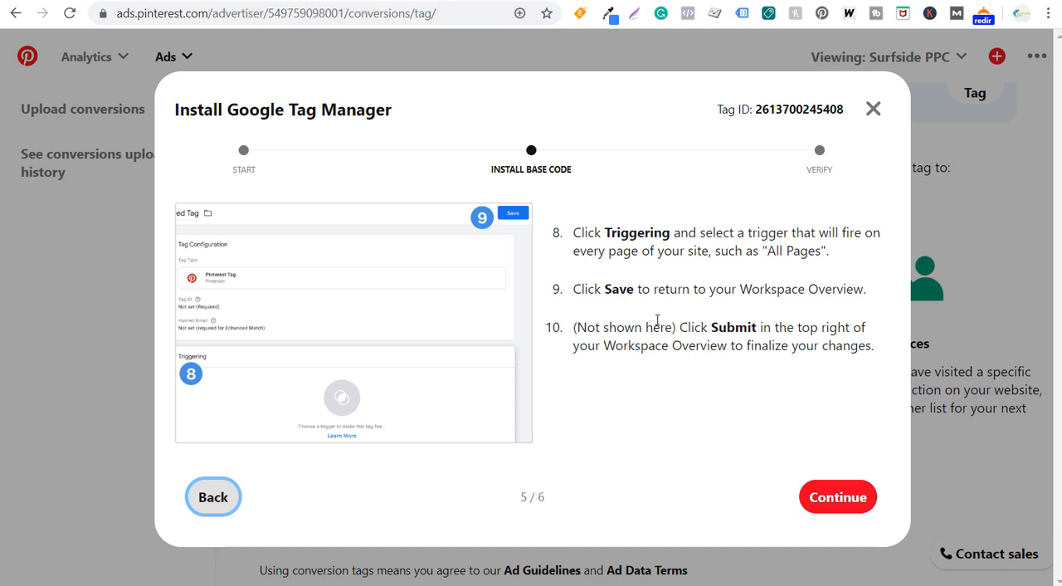
{"action": "left_click_drag", "start_coordinate": [610, 232], "coordinate": [817, 249]}
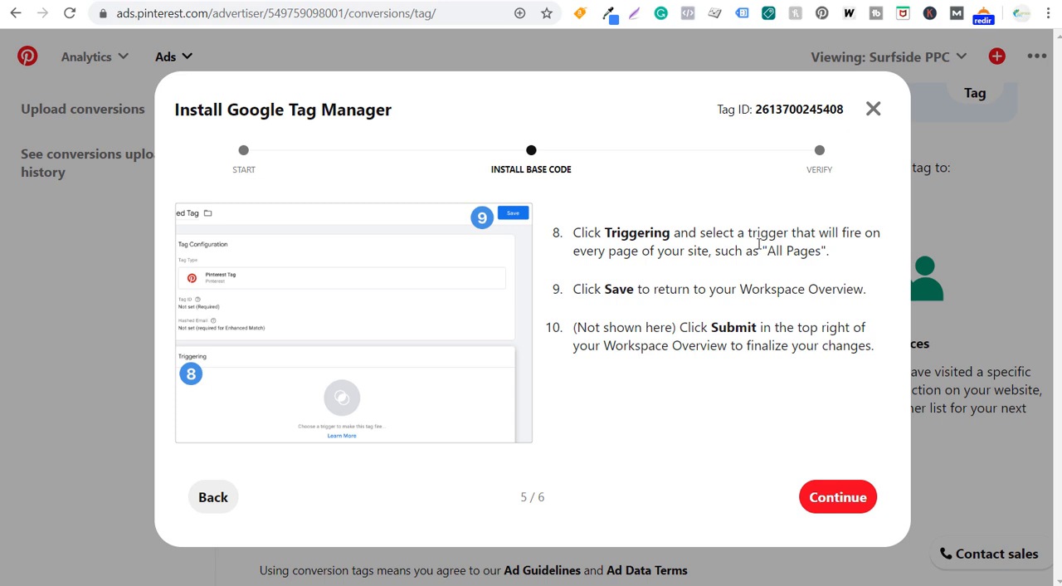
{"action": "left_click_drag", "start_coordinate": [486, 171], "coordinate": [583, 172]}
{"action": "left_click", "coordinate": [650, 187]}
{"action": "left_click", "coordinate": [836, 499]}
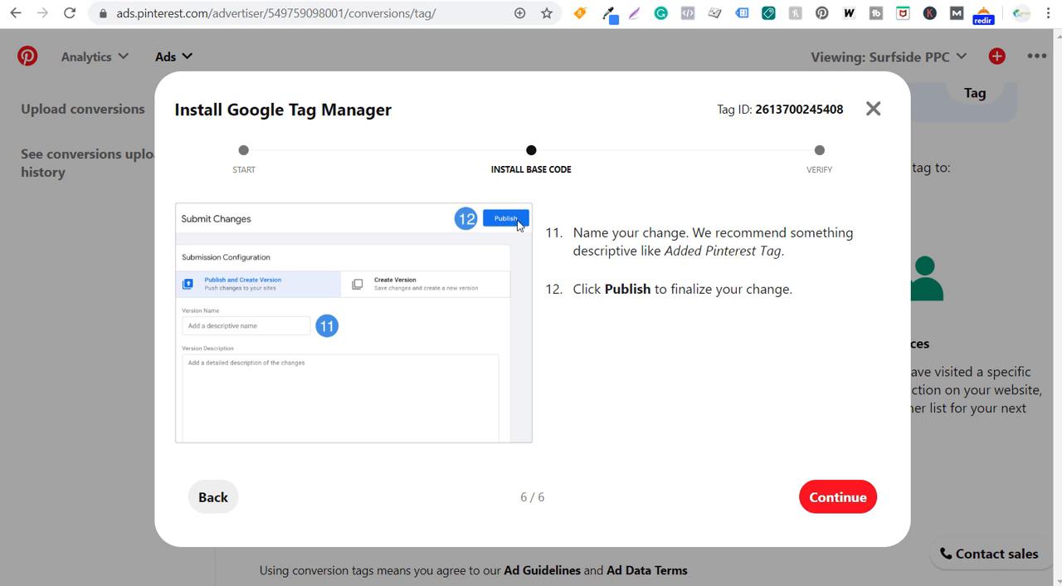
{"action": "left_click", "coordinate": [837, 507]}
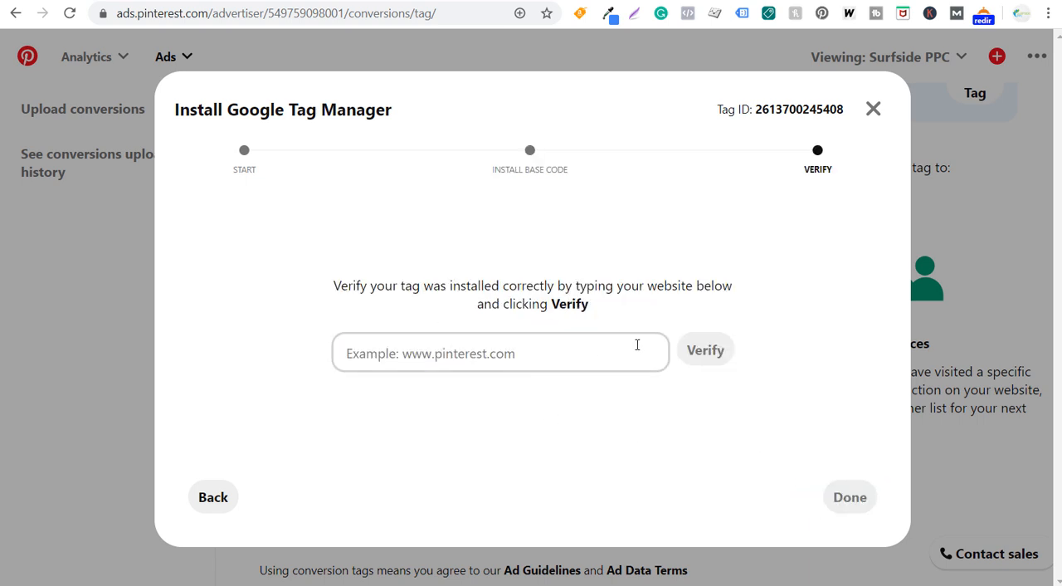
- Verify the tag installation for the website surfsideppc.com and finish the install wizard
{"action": "left_click", "coordinate": [460, 352]}
{"action": "type", "text": "surfsideppc.com"}
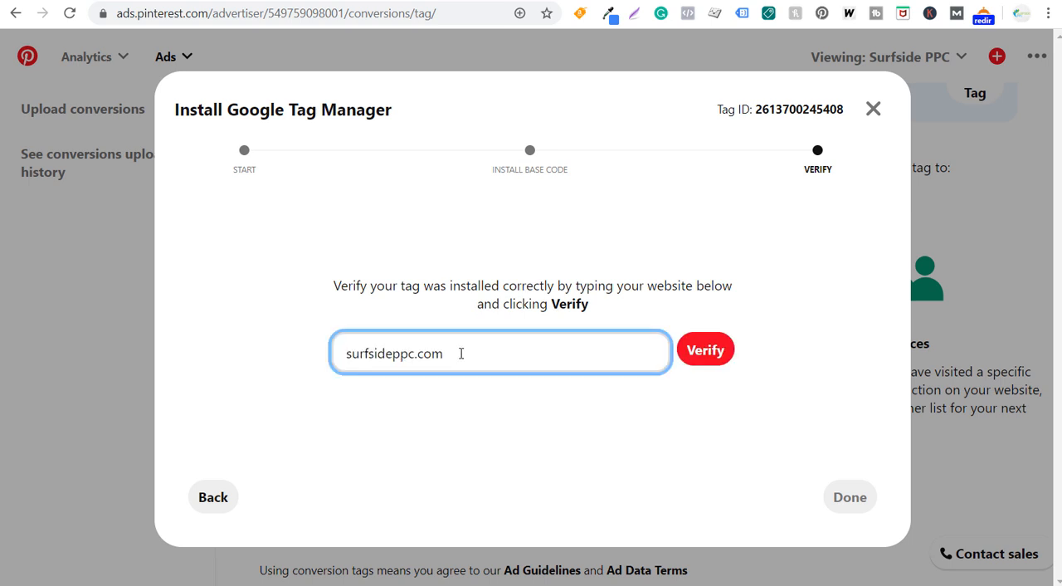
{"action": "left_click", "coordinate": [718, 361]}
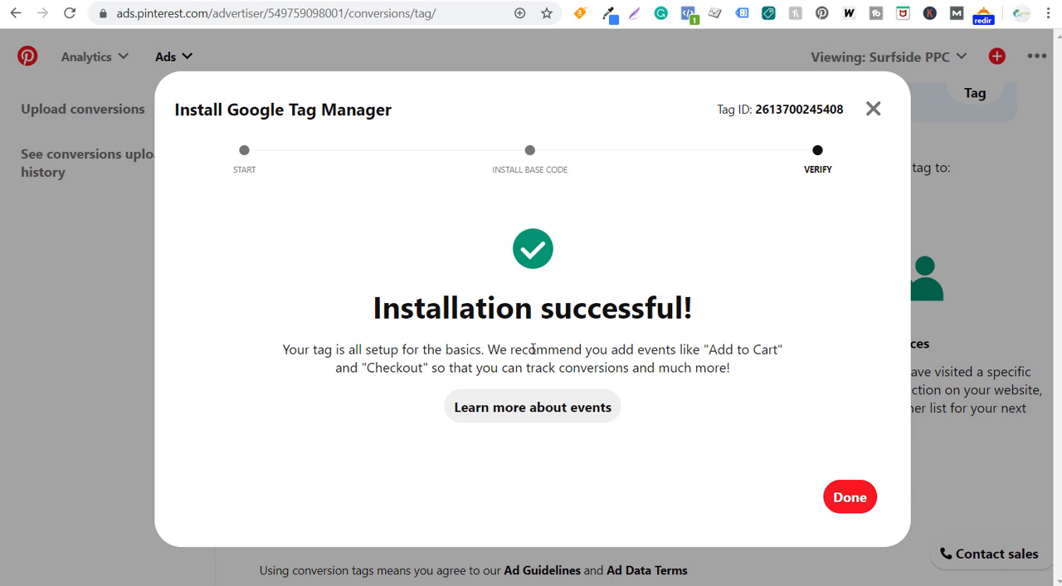
{"action": "left_click_drag", "start_coordinate": [481, 349], "coordinate": [720, 349]}
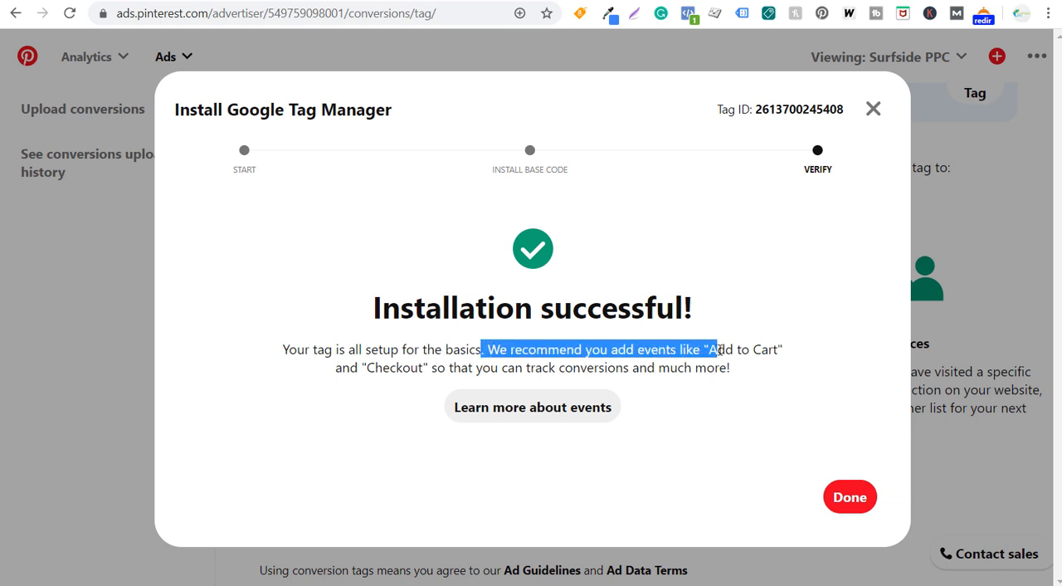
{"action": "left_click", "coordinate": [750, 348]}
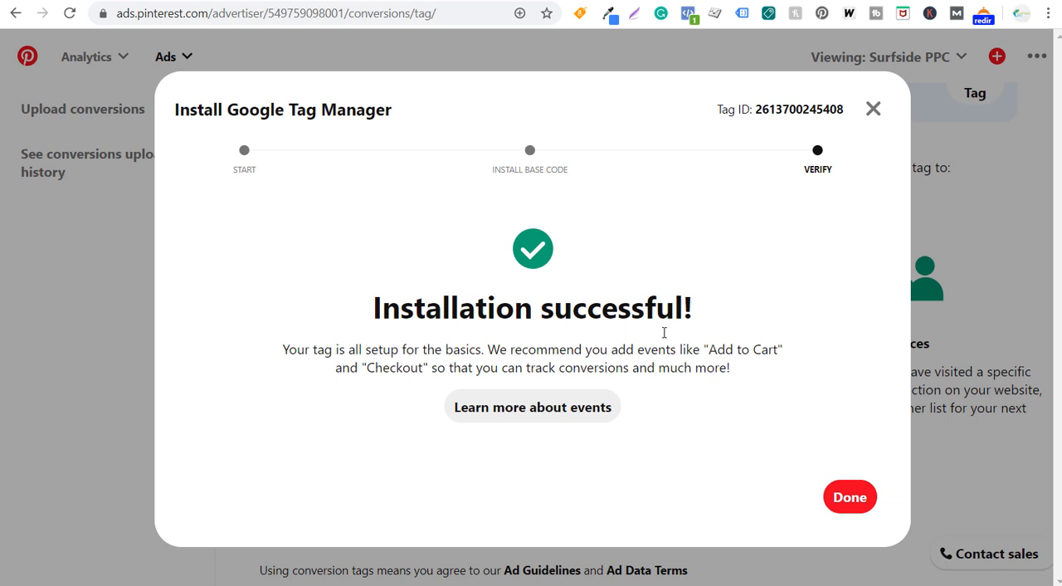
{"action": "left_click", "coordinate": [850, 498]}
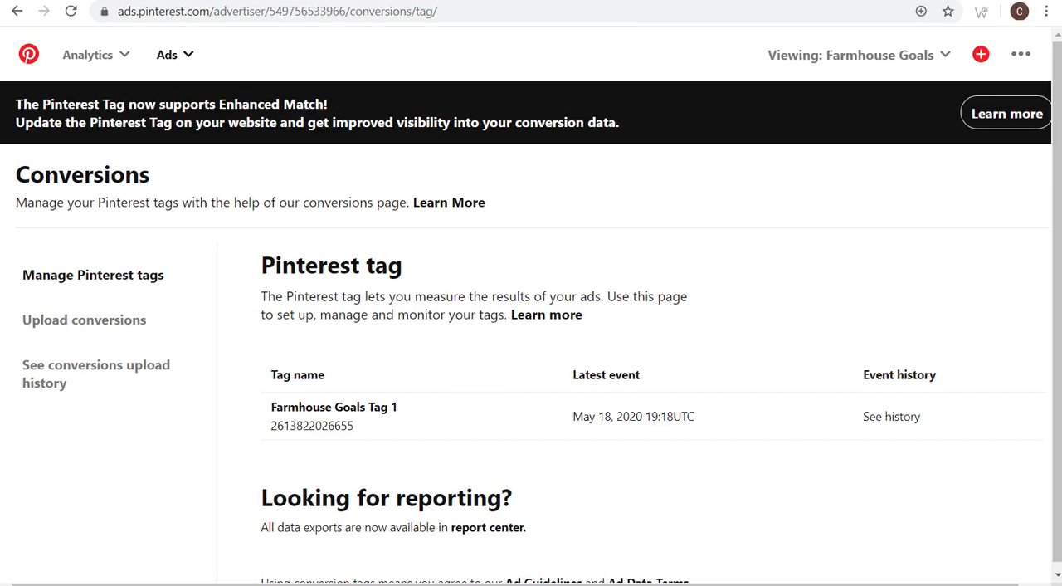
- Open the event history of Farmhouse Goals Tag 1
{"action": "left_click_drag", "start_coordinate": [271, 407], "coordinate": [423, 415]}
{"action": "left_click", "coordinate": [458, 402]}
{"action": "left_click_drag", "start_coordinate": [863, 374], "coordinate": [941, 376]}
{"action": "left_click", "coordinate": [901, 420]}
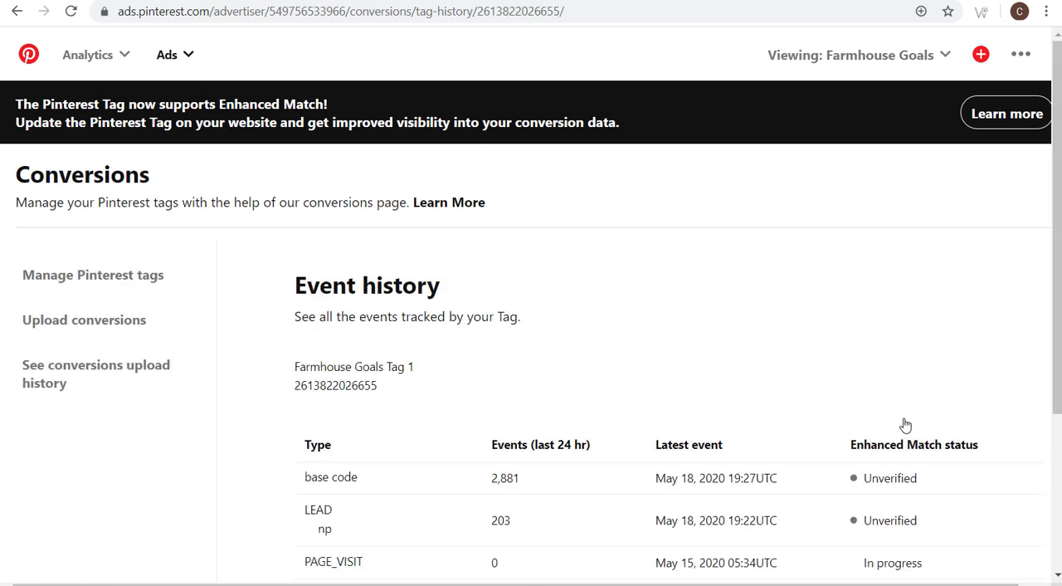
- Examine the LEAD event row and its last-24-hour event count in the tag's event history
{"action": "scroll", "coordinate": [574, 331], "scroll_direction": "down", "scroll_amount": 3}
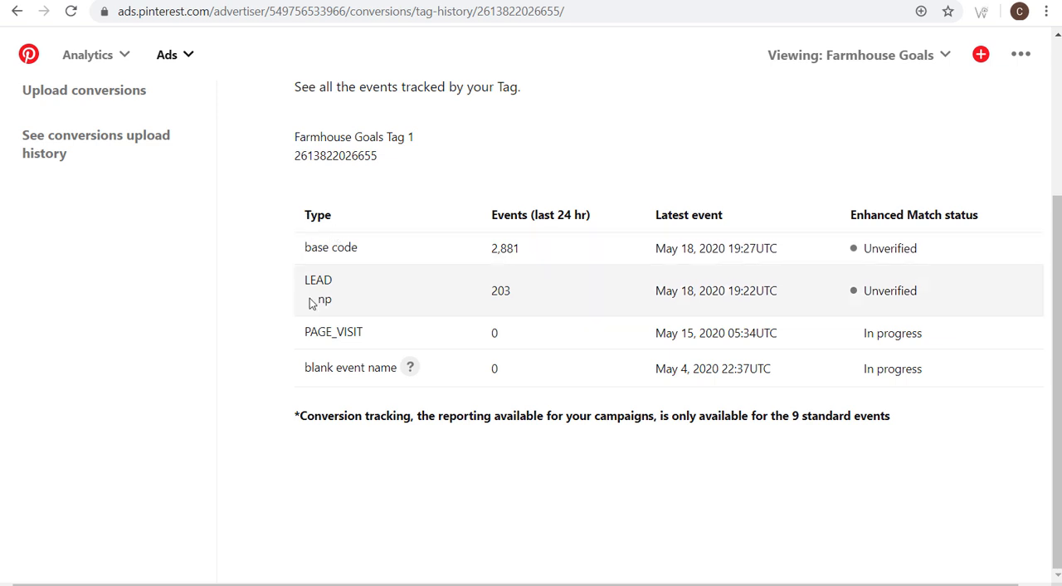
{"action": "left_click_drag", "start_coordinate": [313, 282], "coordinate": [344, 300]}
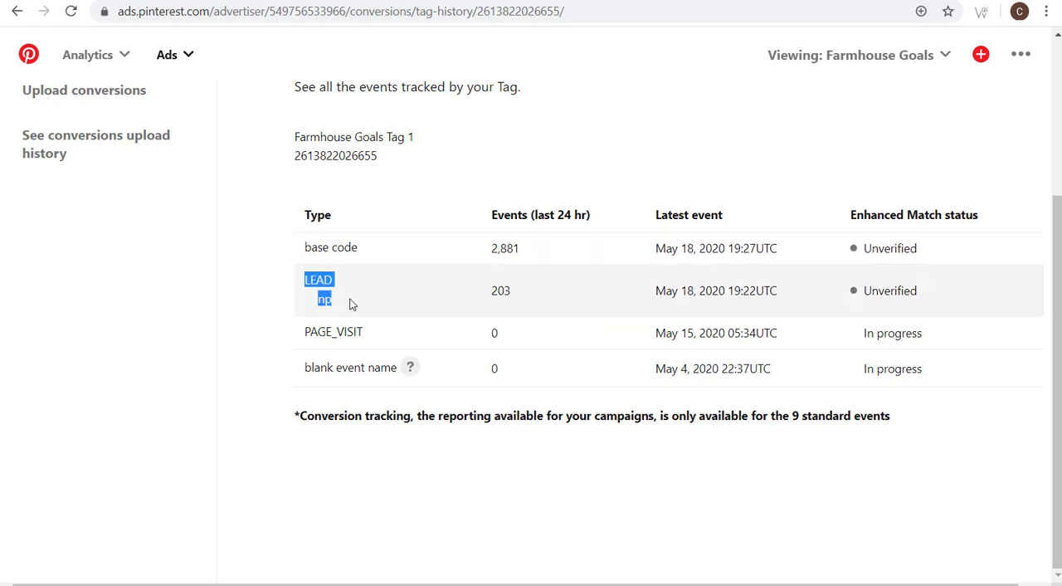
{"action": "left_click", "coordinate": [406, 299]}
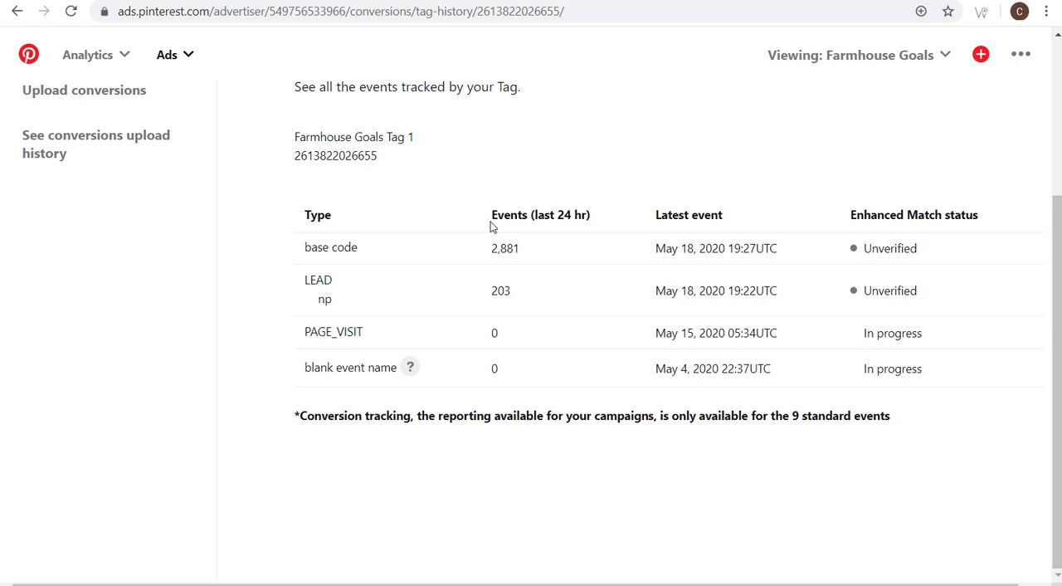
{"action": "left_click_drag", "start_coordinate": [489, 292], "coordinate": [520, 298]}
{"action": "left_click", "coordinate": [569, 295]}
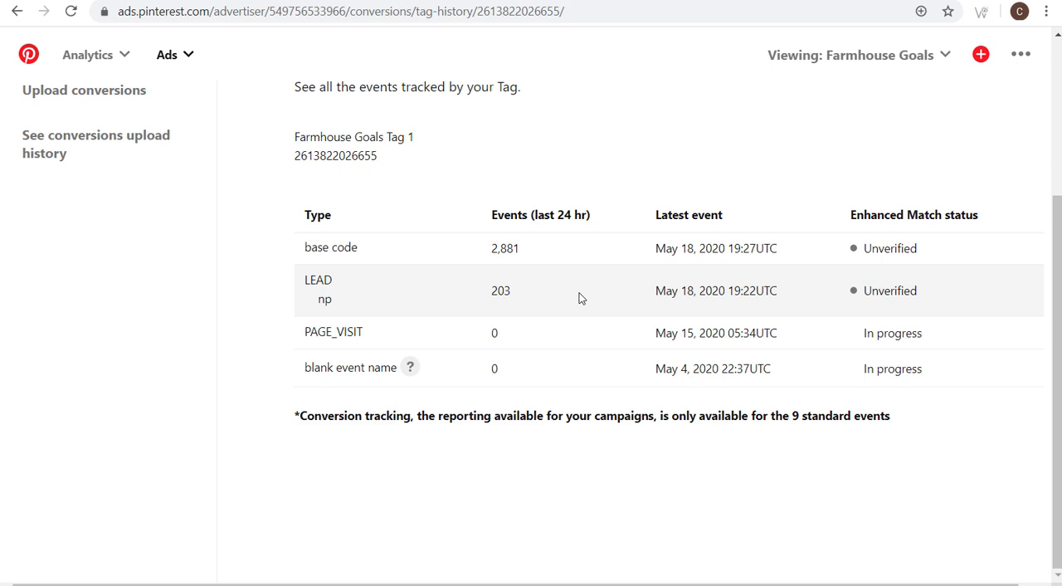
{"action": "scroll", "coordinate": [589, 300], "scroll_direction": "up", "scroll_amount": 3}
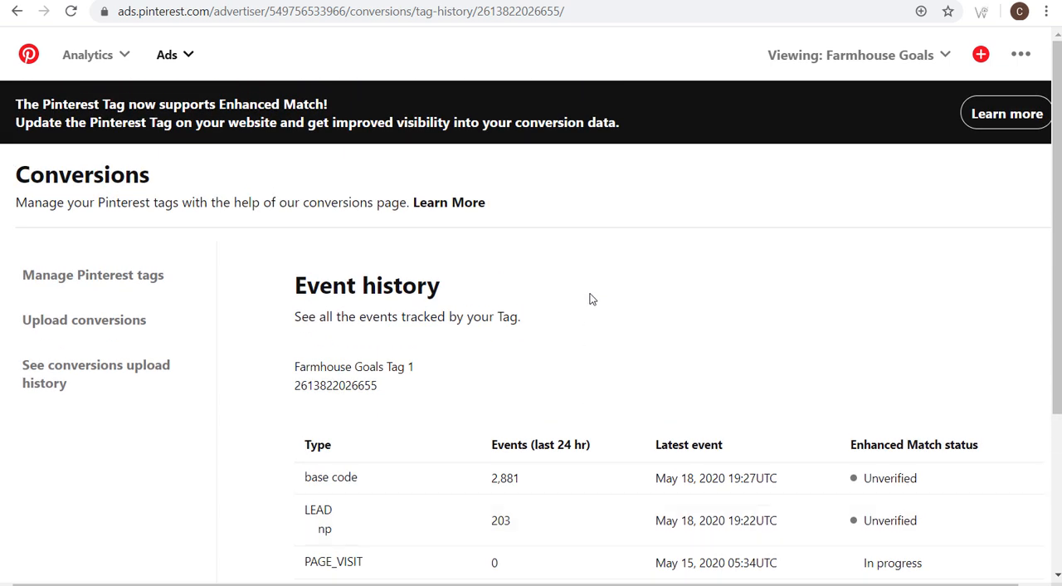
- Go to the Audiences page and review the types of the existing audiences, such as Actalike and Visitor
{"action": "left_click", "coordinate": [164, 54]}
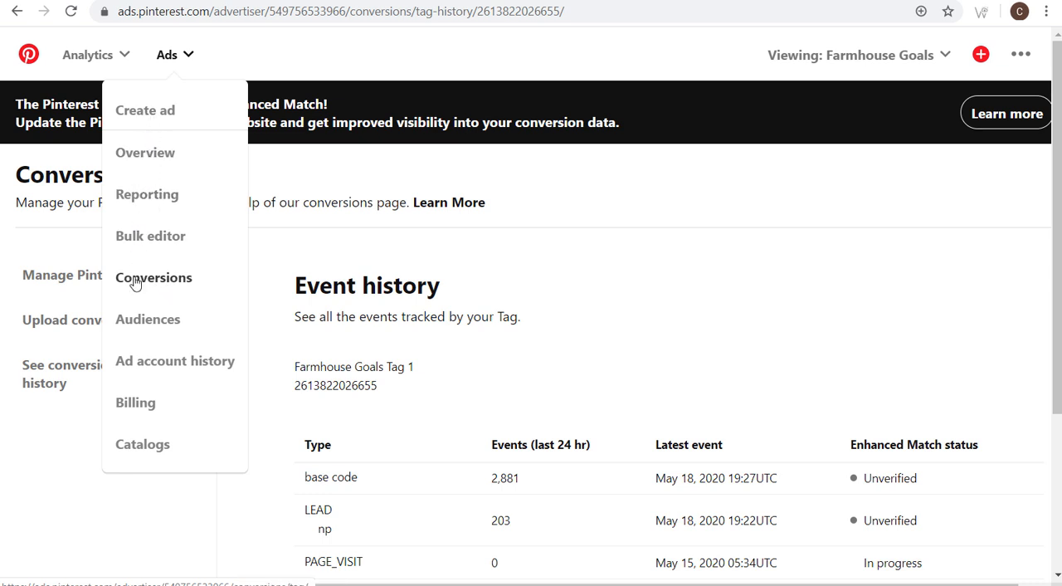
{"action": "left_click", "coordinate": [137, 321]}
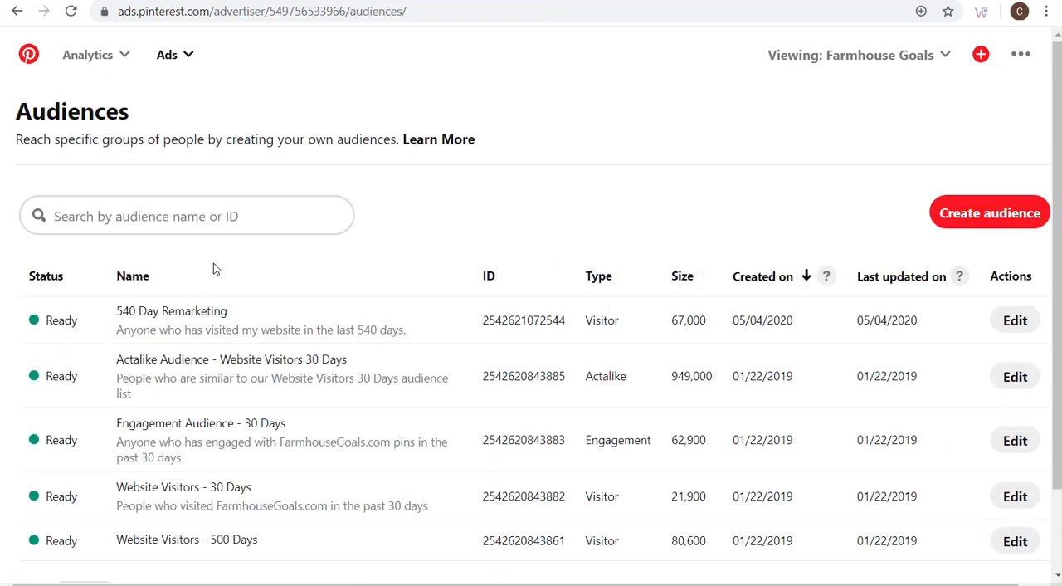
{"action": "scroll", "coordinate": [477, 184], "scroll_direction": "down", "scroll_amount": 1}
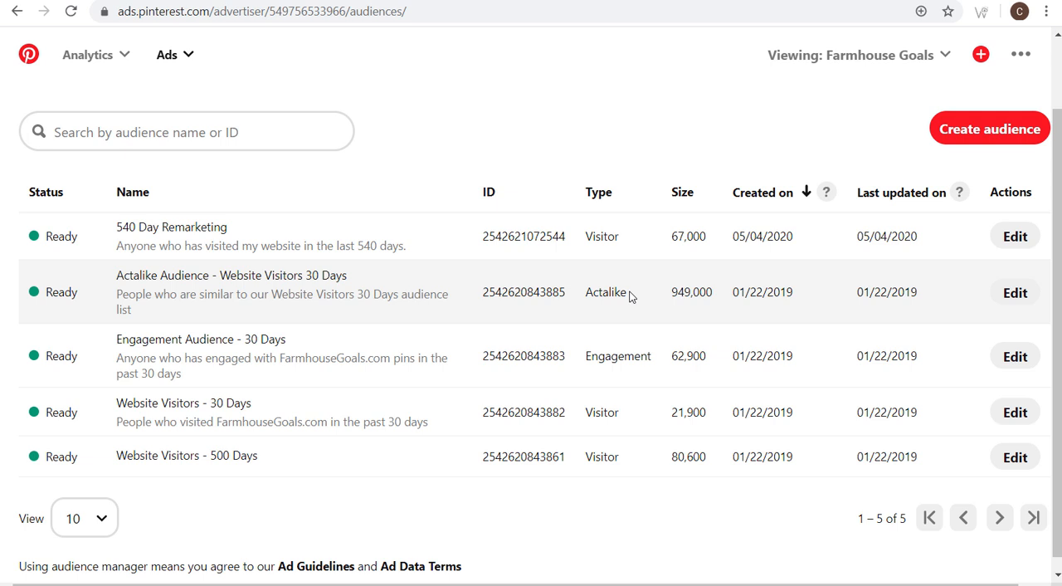
{"action": "left_click_drag", "start_coordinate": [630, 296], "coordinate": [587, 292]}
{"action": "left_click", "coordinate": [601, 292]}
{"action": "left_click_drag", "start_coordinate": [618, 240], "coordinate": [584, 240]}
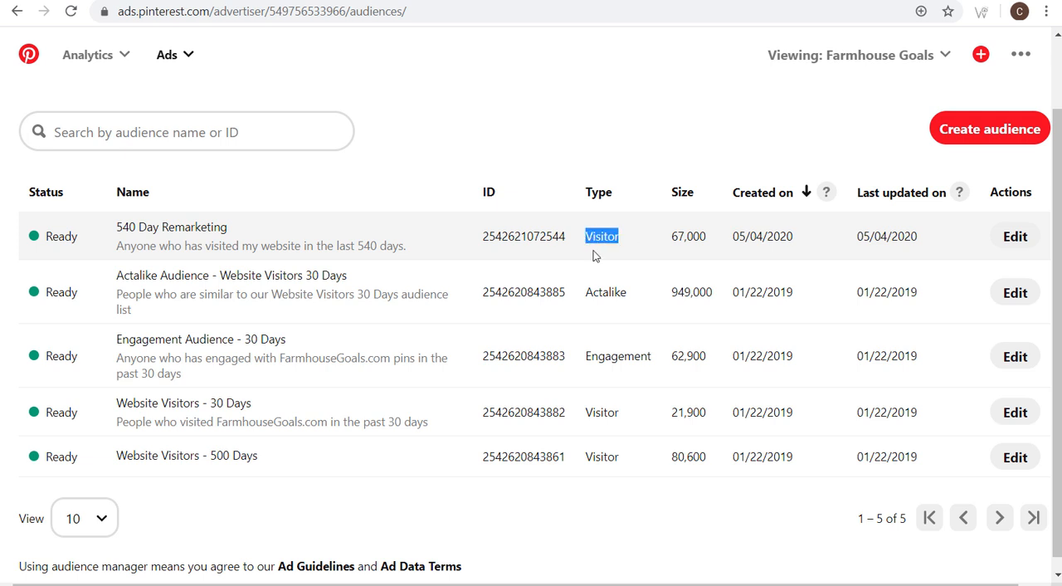
{"action": "left_click", "coordinate": [642, 298]}
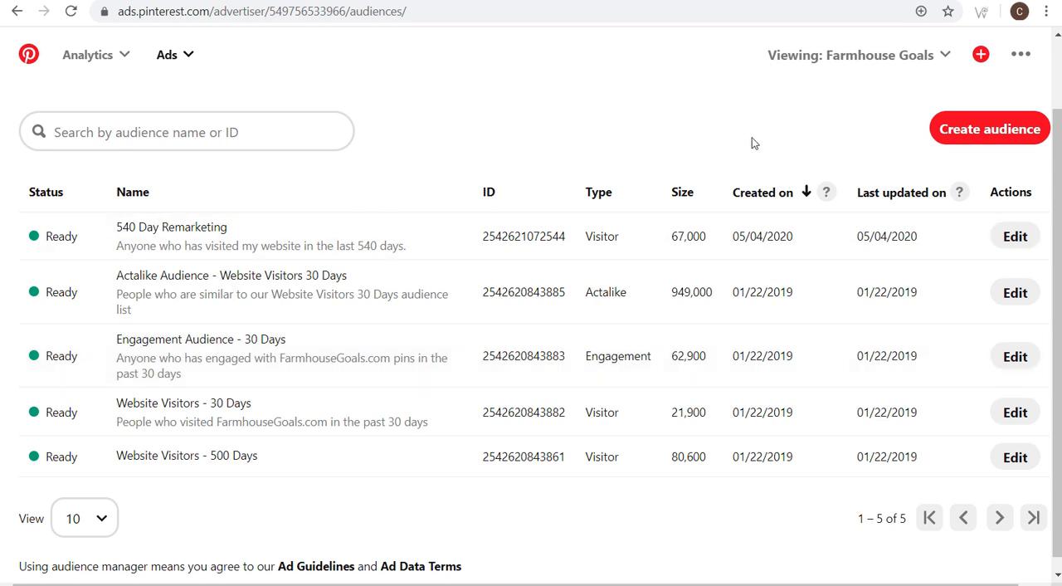
- Start creating an audience based on visitors who went to your site
{"action": "left_click", "coordinate": [959, 136]}
{"action": "left_click_drag", "start_coordinate": [208, 272], "coordinate": [311, 271]}
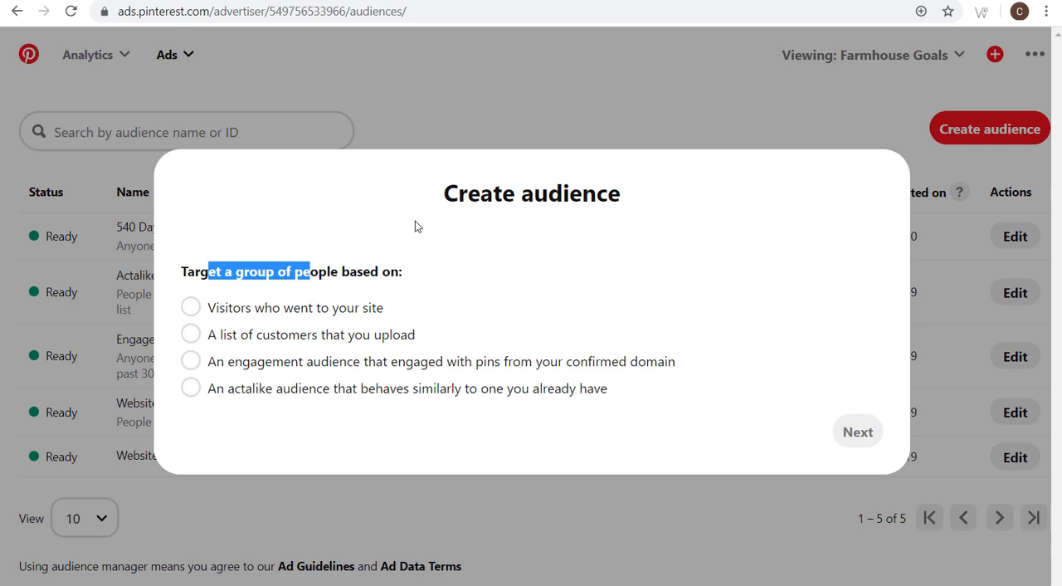
{"action": "left_click", "coordinate": [193, 307]}
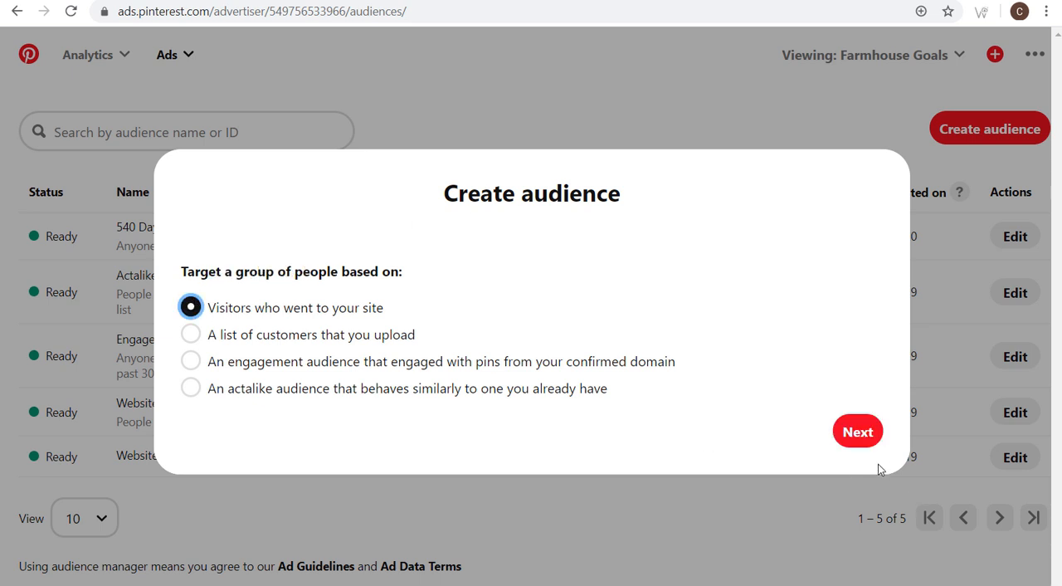
{"action": "left_click", "coordinate": [859, 433]}
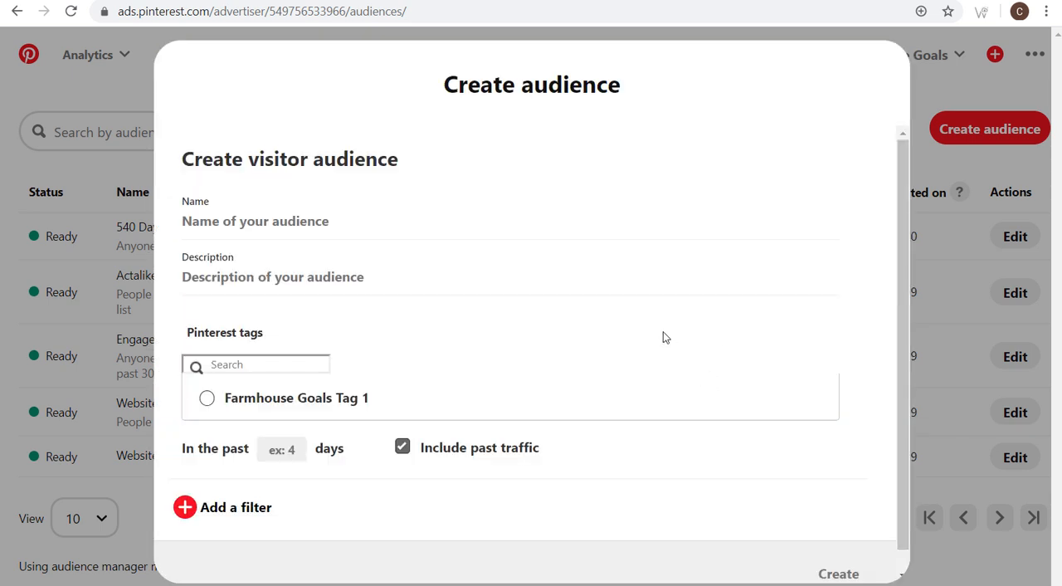
- Choose Farmhouse Goals Tag 1 as the visitor audience's Pinterest tag and add a filter
{"action": "scroll", "coordinate": [561, 306], "scroll_direction": "down", "scroll_amount": 1}
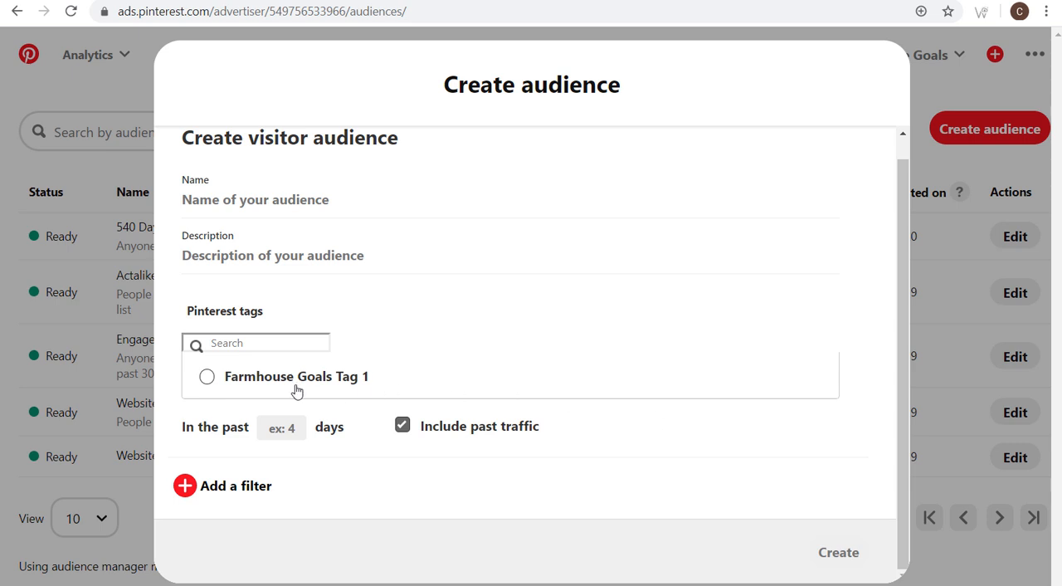
{"action": "left_click", "coordinate": [233, 386]}
{"action": "left_click", "coordinate": [218, 489]}
{"action": "scroll", "coordinate": [444, 427], "scroll_direction": "down", "scroll_amount": 1}
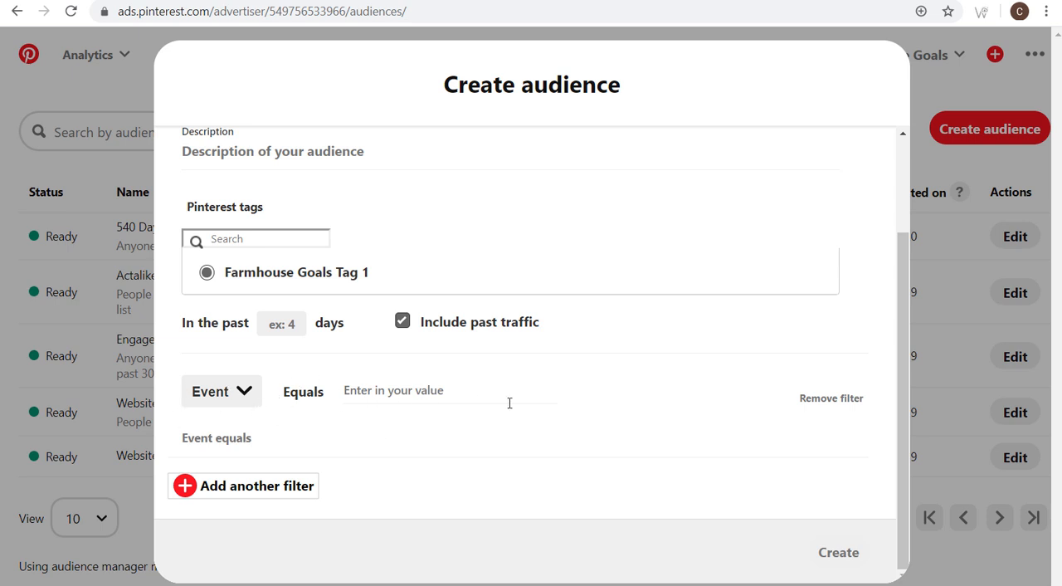
- Change the audience filter to URL and add "sinks" as the value the URL contains
{"action": "left_click", "coordinate": [222, 398]}
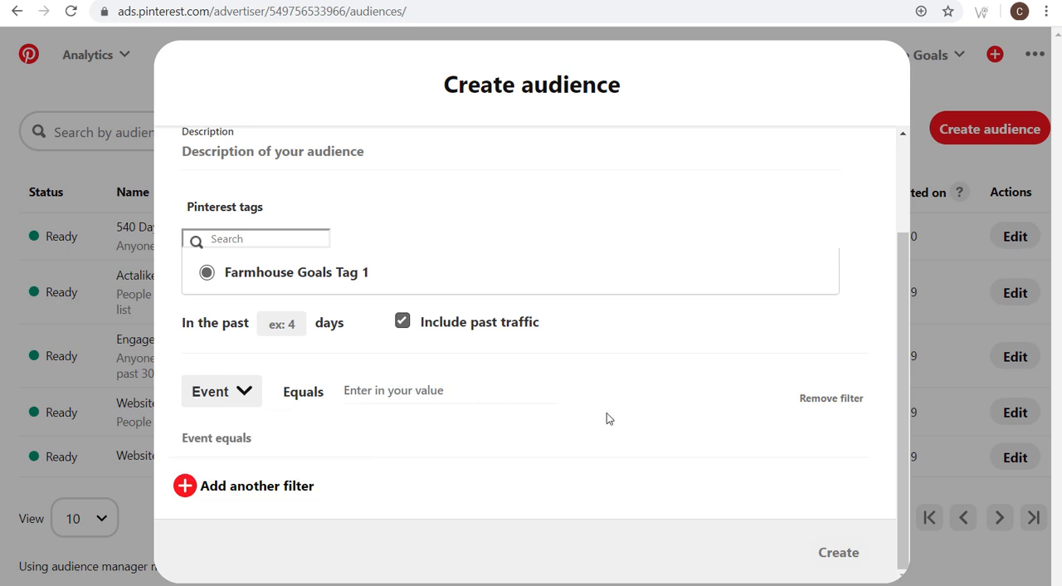
{"action": "left_click", "coordinate": [249, 395]}
{"action": "left_click", "coordinate": [226, 456]}
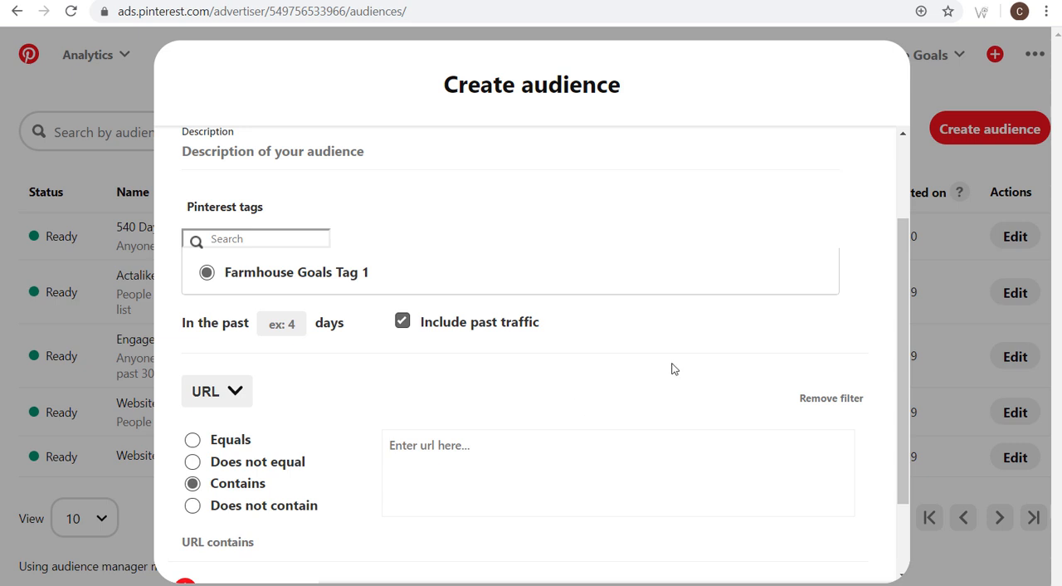
{"action": "type", "text": "sinks"}
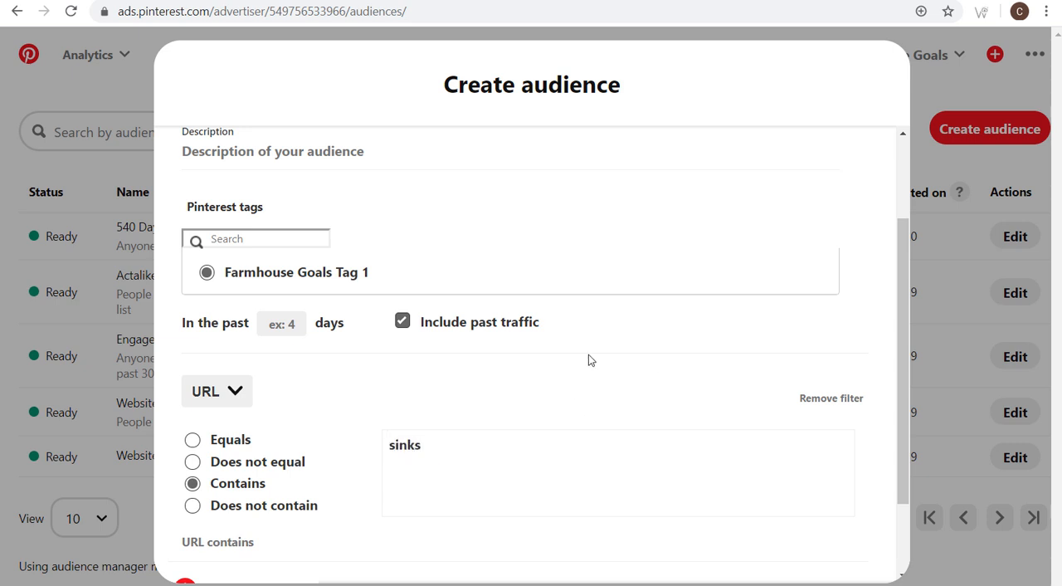
{"action": "key", "text": "Return"}
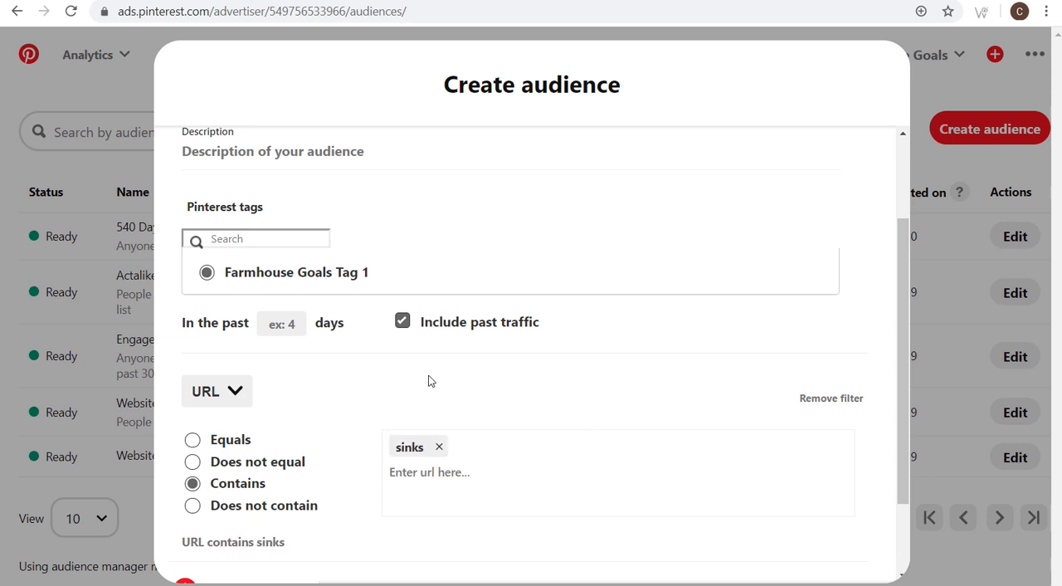
- Limit the visitor audience to people who visited in the past 60 days
{"action": "scroll", "coordinate": [423, 386], "scroll_direction": "down", "scroll_amount": 1}
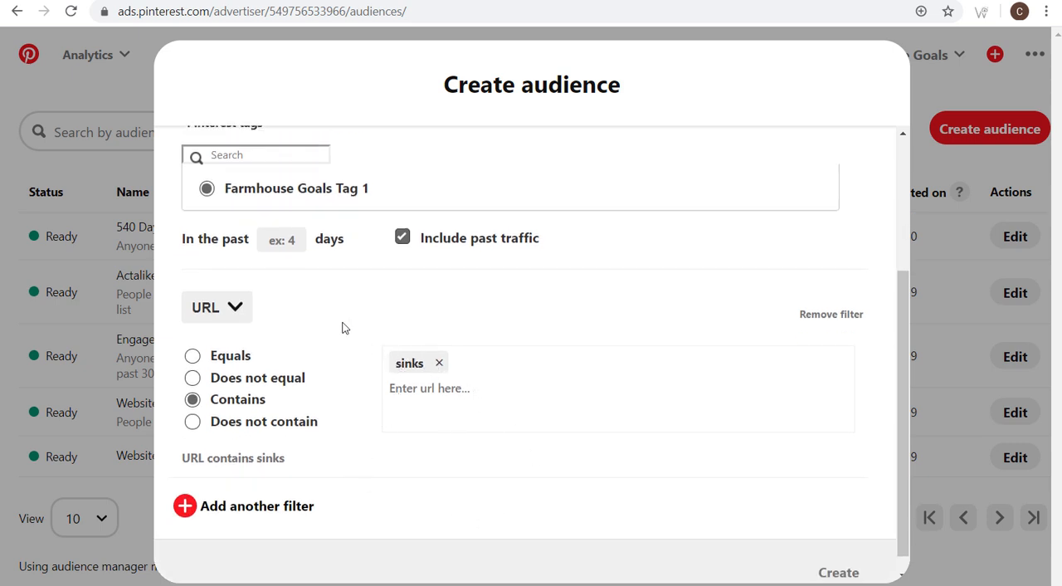
{"action": "left_click", "coordinate": [290, 239]}
{"action": "type", "text": "60"}
- Name the visitor audience "Farmhouse Sinks 60 Days" and create it
{"action": "scroll", "coordinate": [486, 322], "scroll_direction": "up", "scroll_amount": 2}
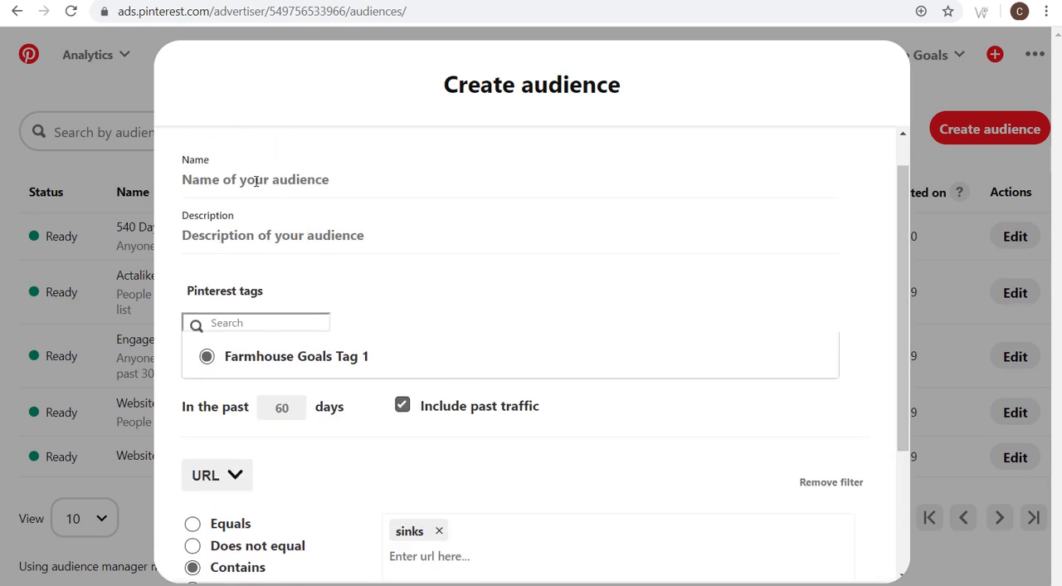
{"action": "type", "text": "Farmhouse Sinks 60 Days"}
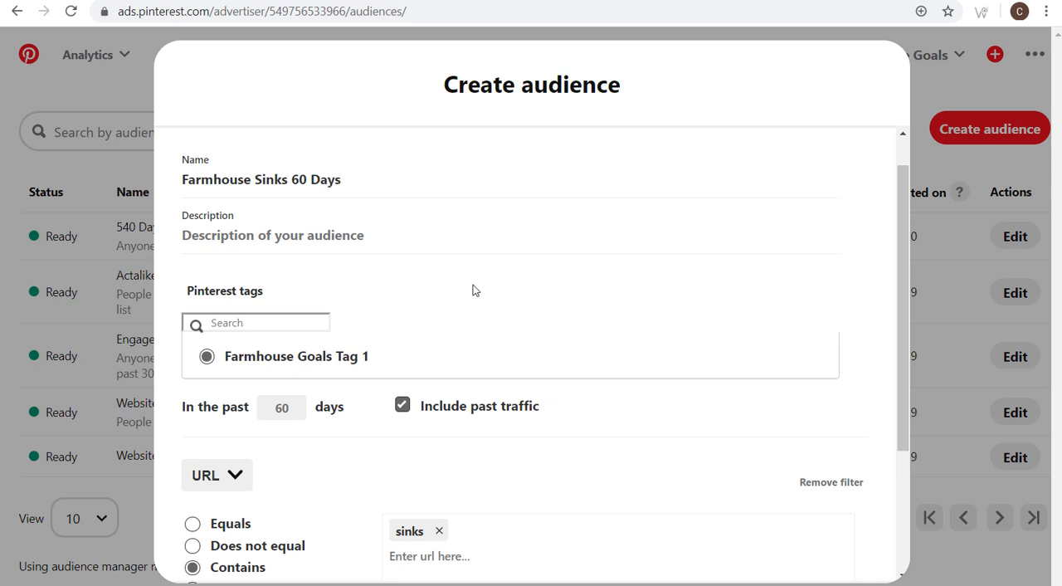
{"action": "scroll", "coordinate": [410, 263], "scroll_direction": "down", "scroll_amount": 3}
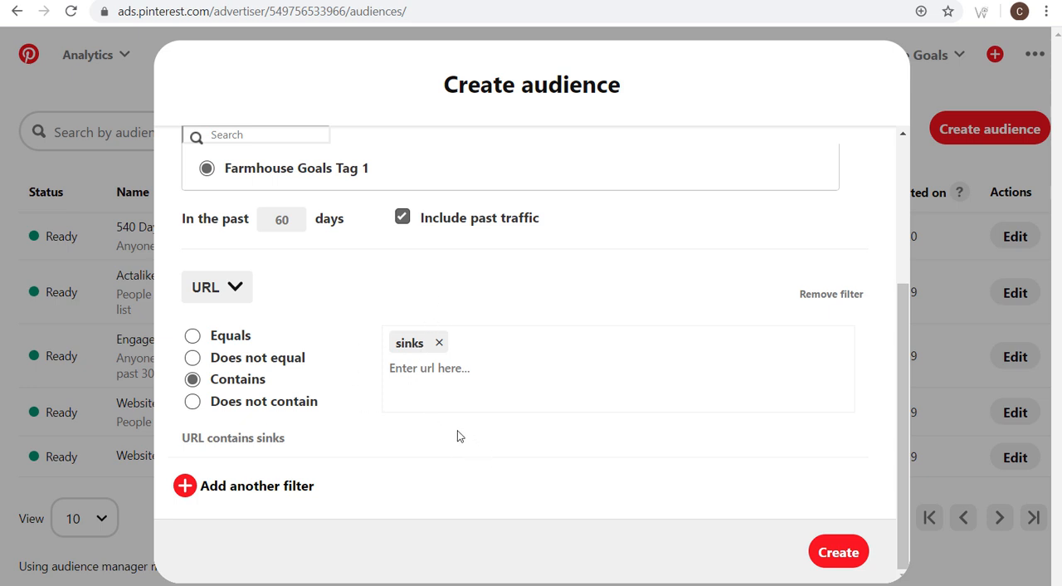
{"action": "left_click", "coordinate": [836, 550]}
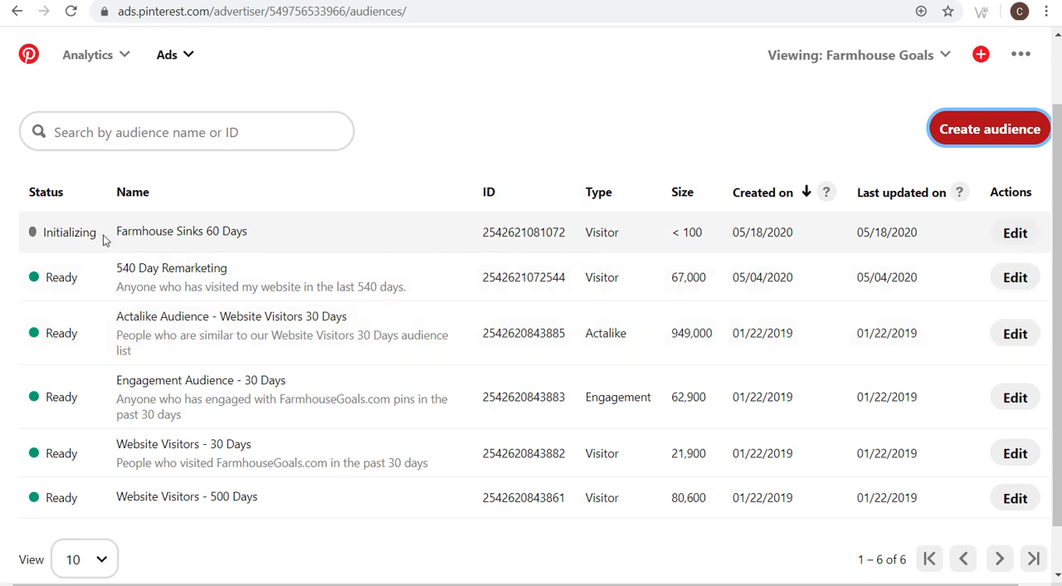
- Compare the status of the Farmhouse Sinks 60 Days audience with that of the 540 Day Remarketing audience
{"action": "left_click_drag", "start_coordinate": [100, 234], "coordinate": [42, 232]}
{"action": "left_click", "coordinate": [71, 236]}
{"action": "double_click", "coordinate": [79, 281]}
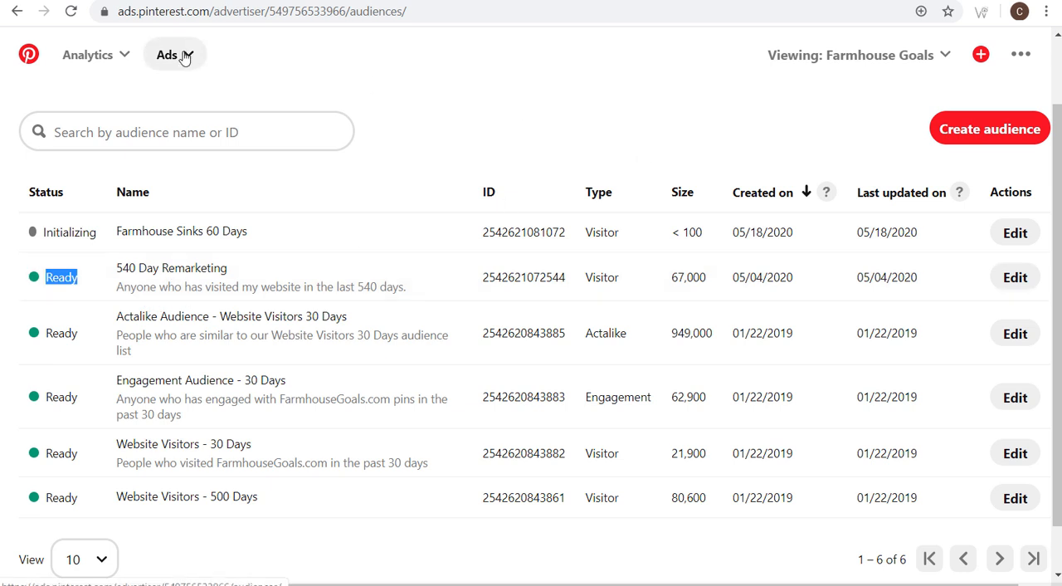
{"action": "left_click_drag", "start_coordinate": [114, 268], "coordinate": [225, 269]}
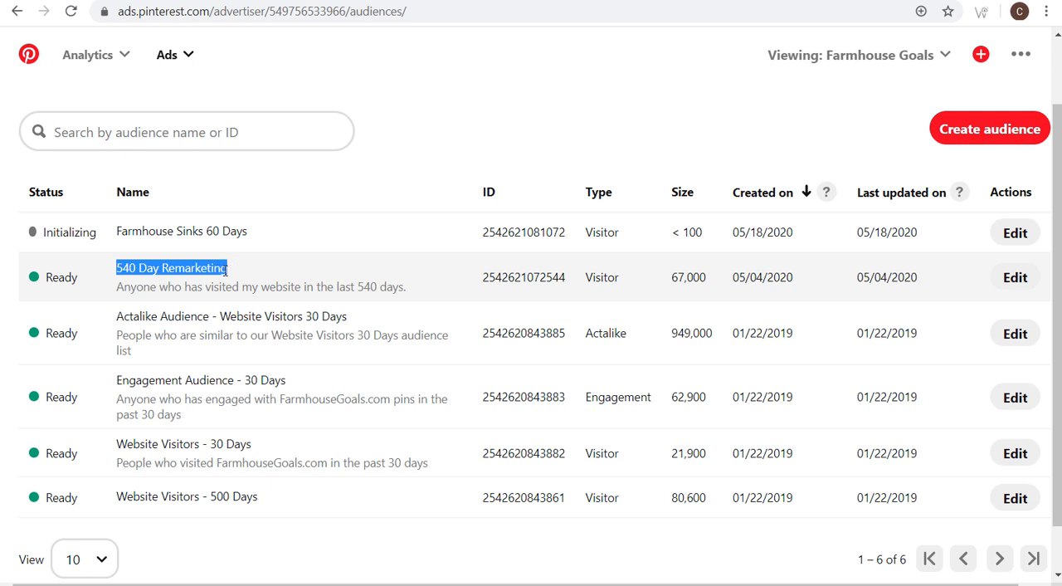
{"action": "left_click", "coordinate": [503, 99]}
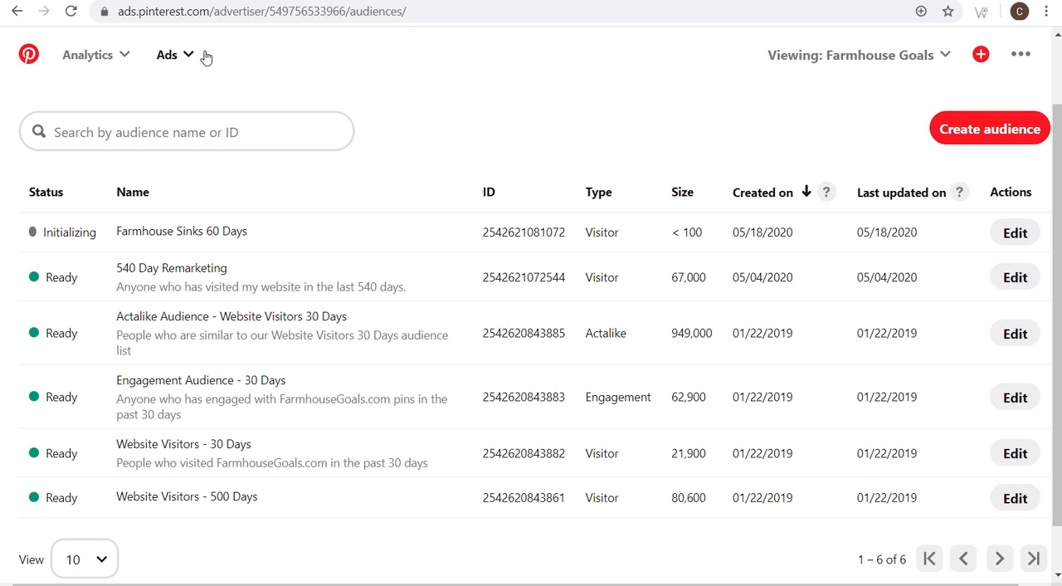
- Start creating a new ad campaign in the Farmhouse Goals account
{"action": "left_click", "coordinate": [189, 55]}
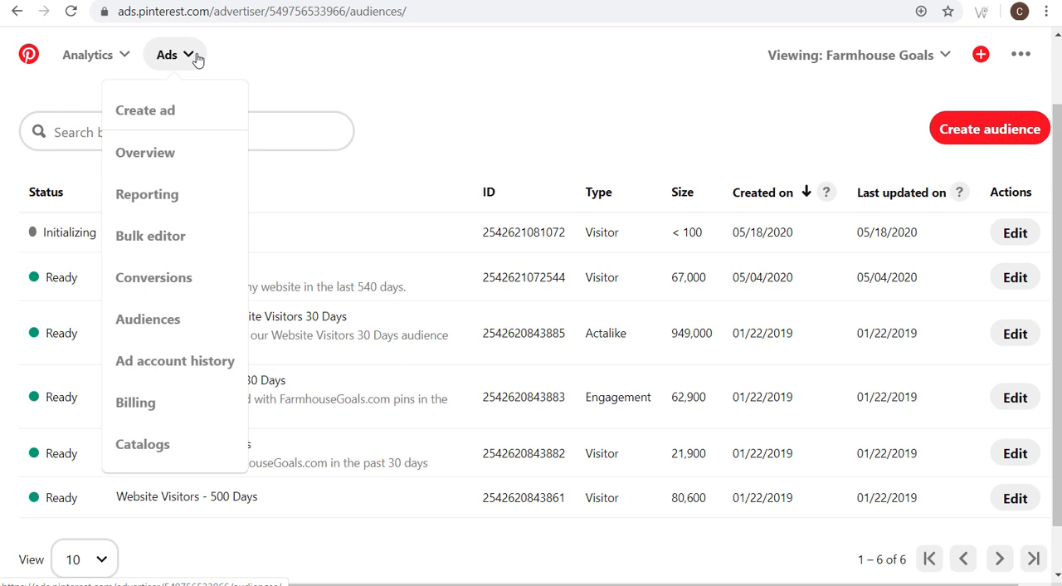
{"action": "left_click", "coordinate": [141, 118]}
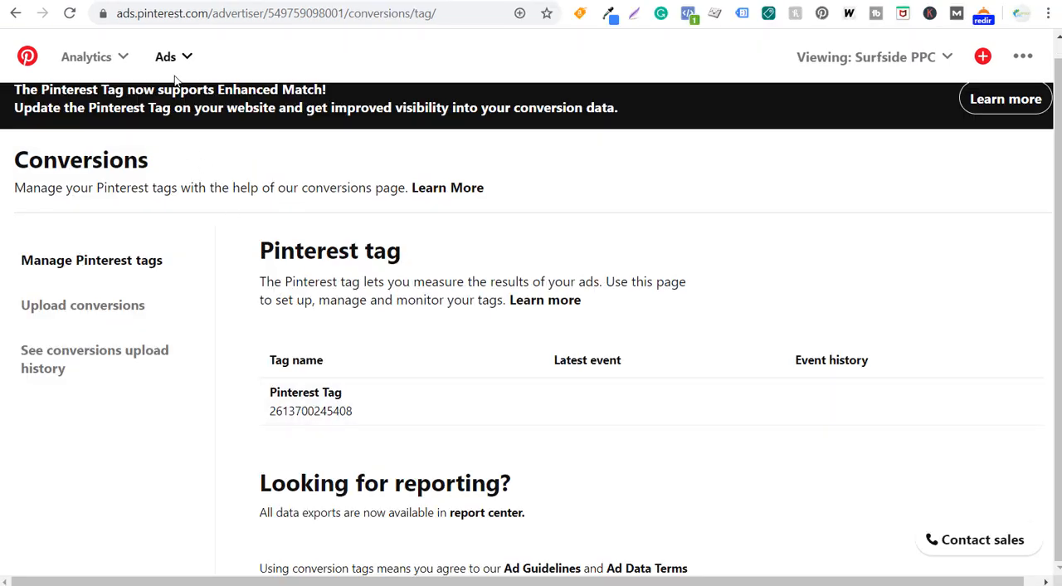
- Switch to the Surfside PPC account, start a new ad campaign there and try to choose the Conversions objective
{"action": "left_click", "coordinate": [170, 58]}
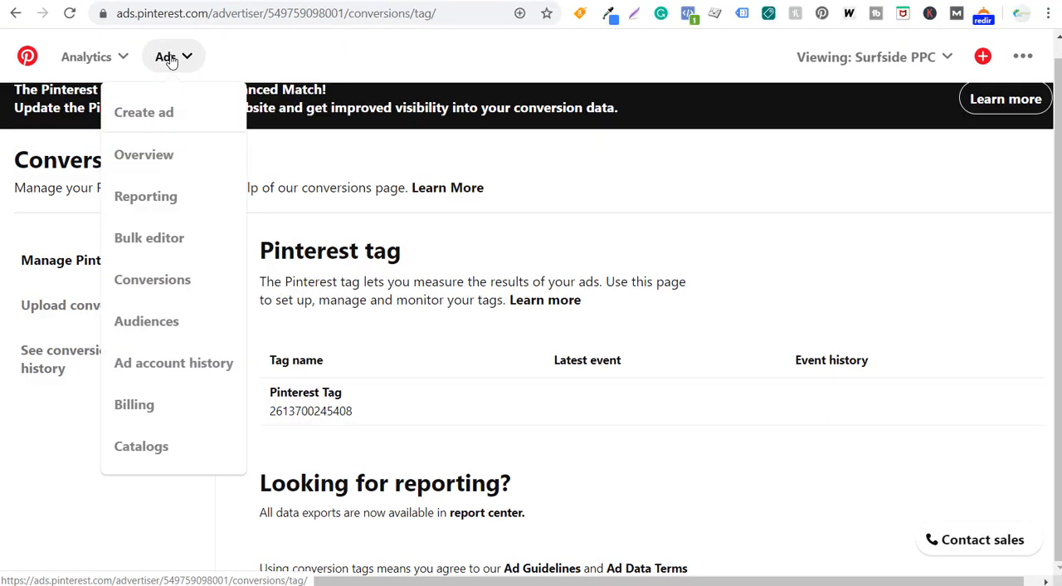
{"action": "left_click", "coordinate": [165, 121]}
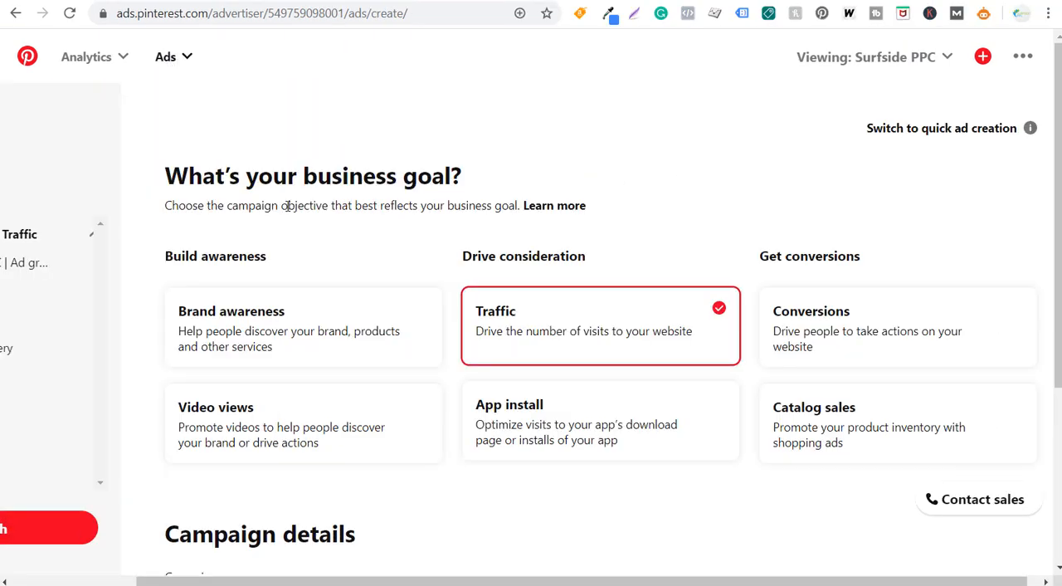
{"action": "left_click_drag", "start_coordinate": [164, 176], "coordinate": [361, 182]}
{"action": "left_click", "coordinate": [362, 183]}
{"action": "left_click", "coordinate": [913, 330]}
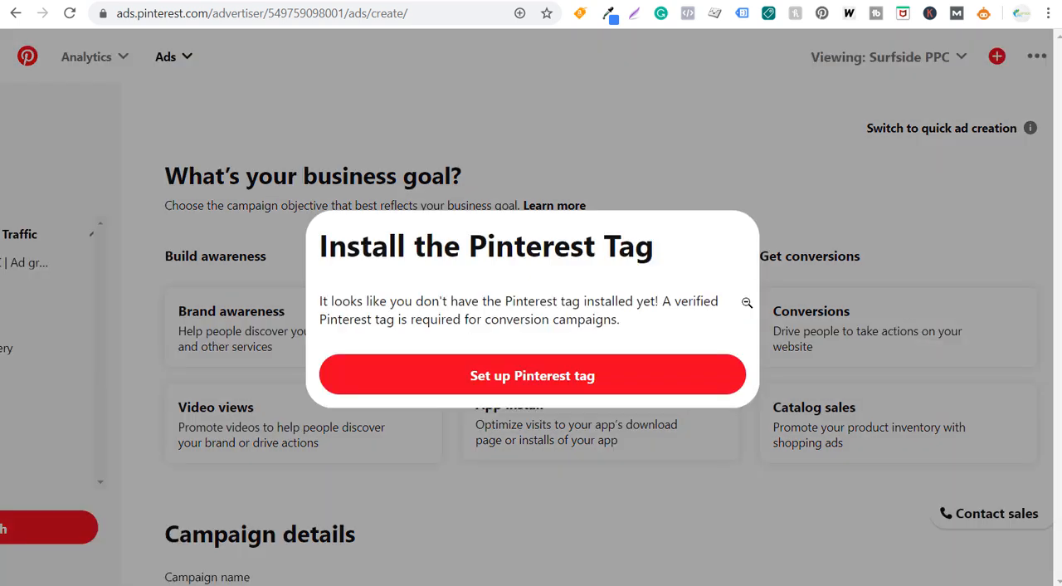
- Read the notice about installing the Pinterest tag for conversion campaigns, dismiss it and return to the Farmhouse Goals campaign
{"action": "left_click_drag", "start_coordinate": [330, 242], "coordinate": [555, 242]}
{"action": "left_click", "coordinate": [622, 234]}
{"action": "left_click_drag", "start_coordinate": [414, 313], "coordinate": [529, 319]}
{"action": "left_click", "coordinate": [567, 313]}
{"action": "left_click", "coordinate": [695, 158]}
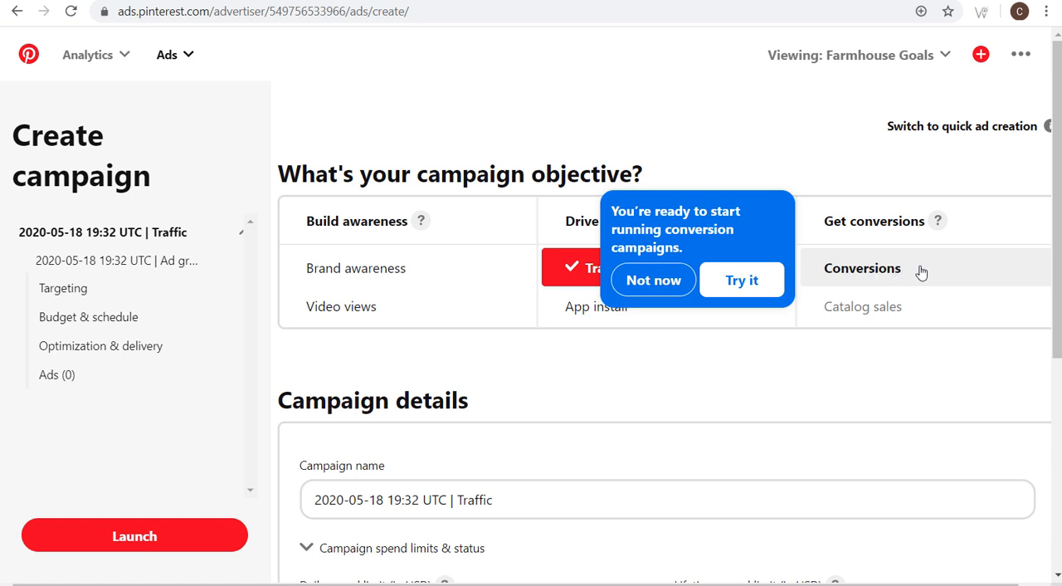
- Try the Conversions and Traffic objectives for the Farmhouse Goals campaign and settle on Conversions
{"action": "left_click", "coordinate": [742, 281]}
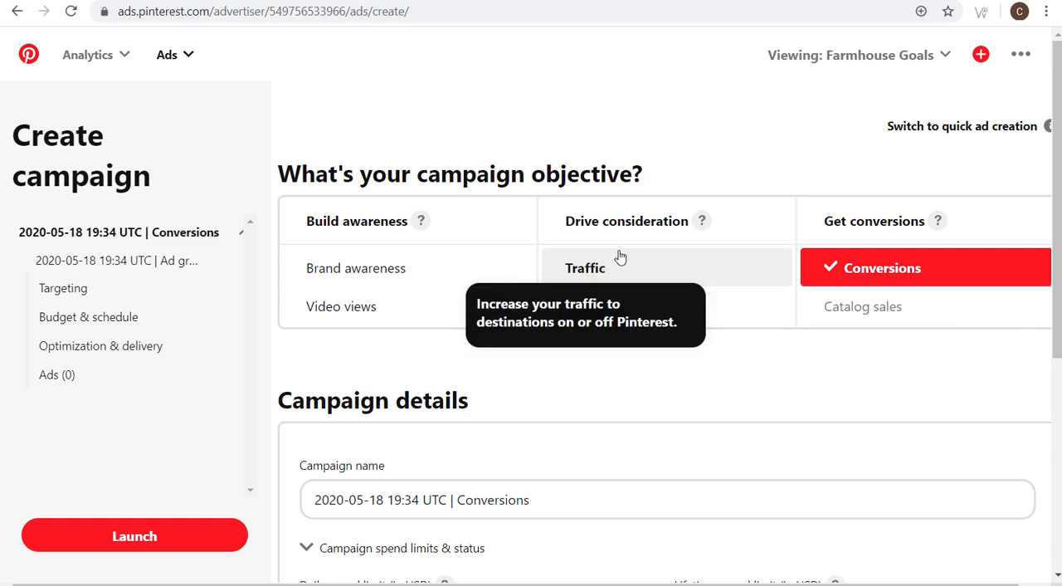
{"action": "left_click", "coordinate": [650, 264]}
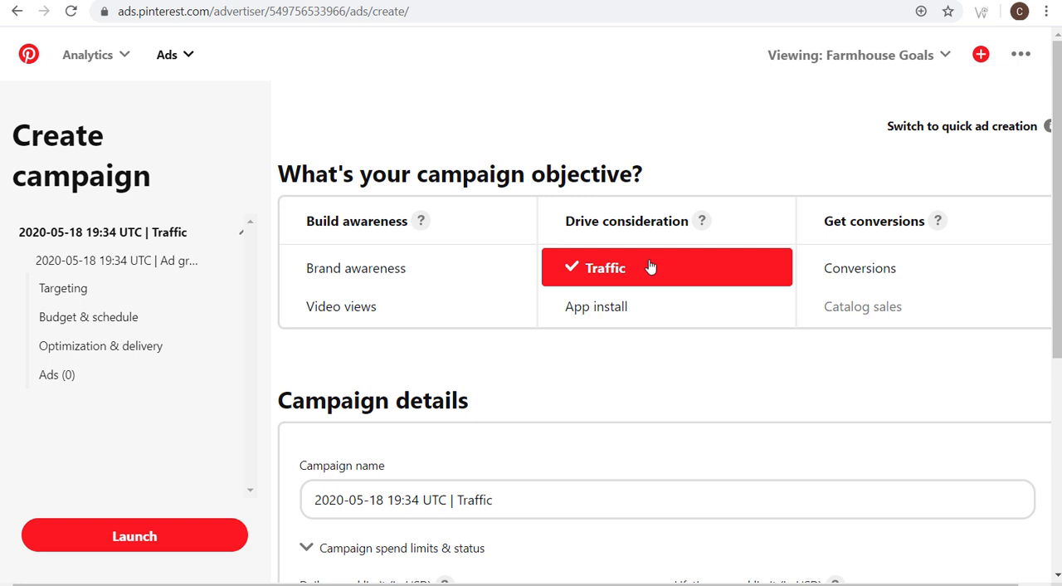
{"action": "left_click", "coordinate": [904, 266]}
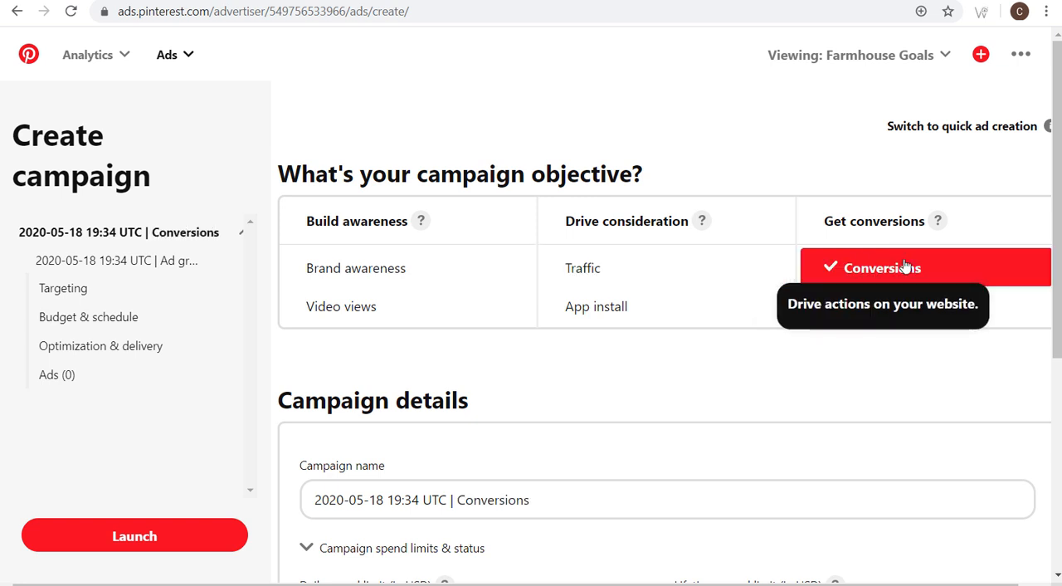
- Name the campaign "Farmhouse Goals Conversions Campaign"
{"action": "scroll", "coordinate": [650, 384], "scroll_direction": "down", "scroll_amount": 2}
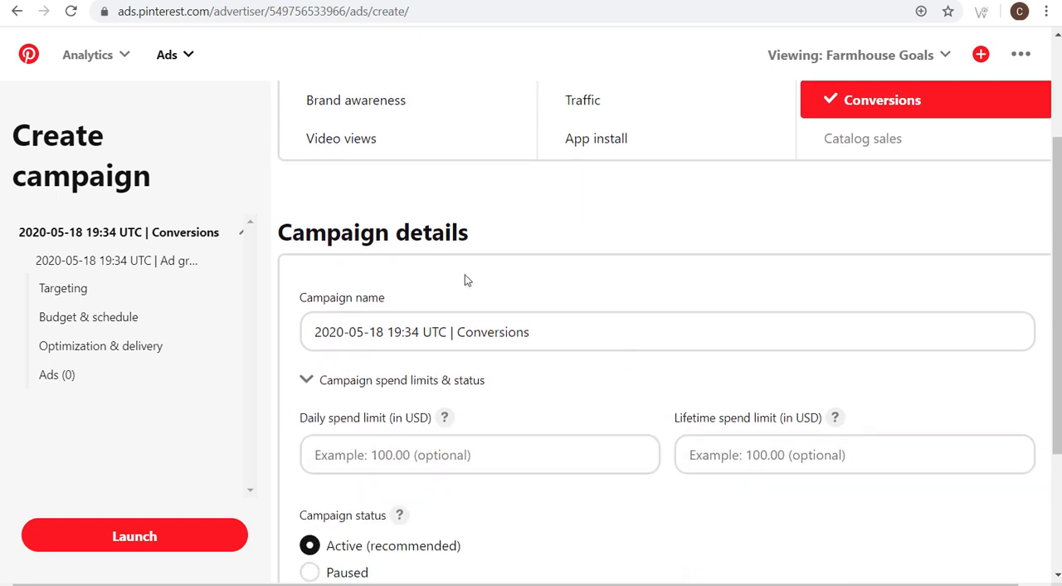
{"action": "triple_click", "coordinate": [579, 330]}
{"action": "type", "text": "Farmhouse Goals Conversions Campaign"}
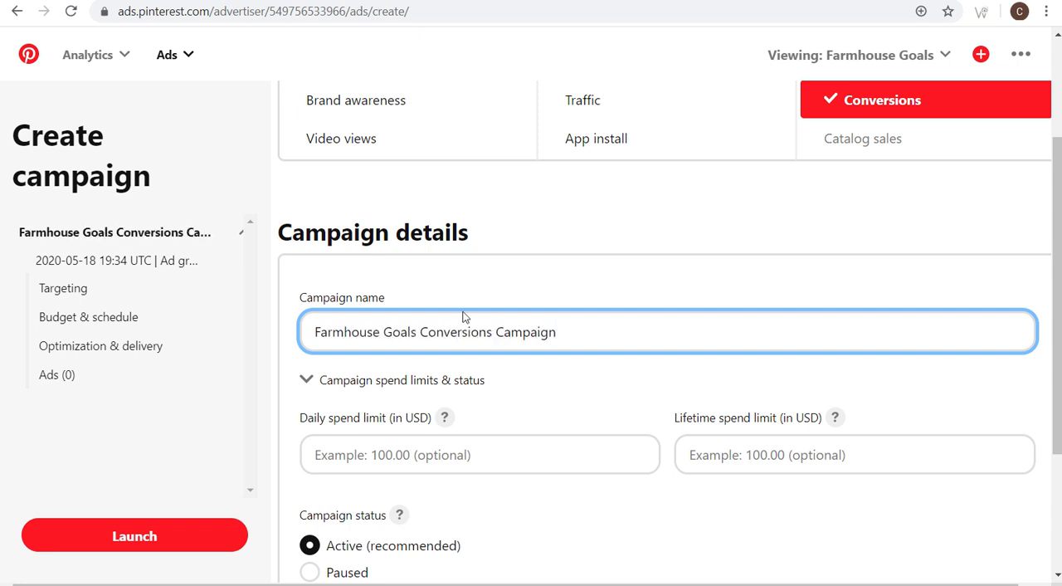
- Set the campaign's daily spend limit to 5.00 USD and lifetime limit to 150.00 USD, and continue to the ad group details
{"action": "scroll", "coordinate": [451, 313], "scroll_direction": "down", "scroll_amount": 1}
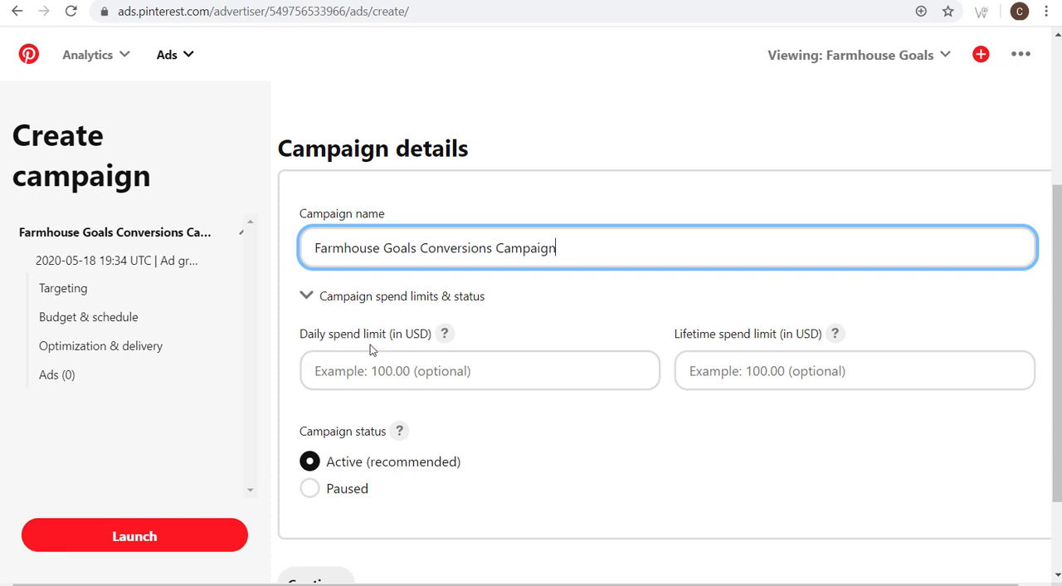
{"action": "left_click", "coordinate": [550, 387]}
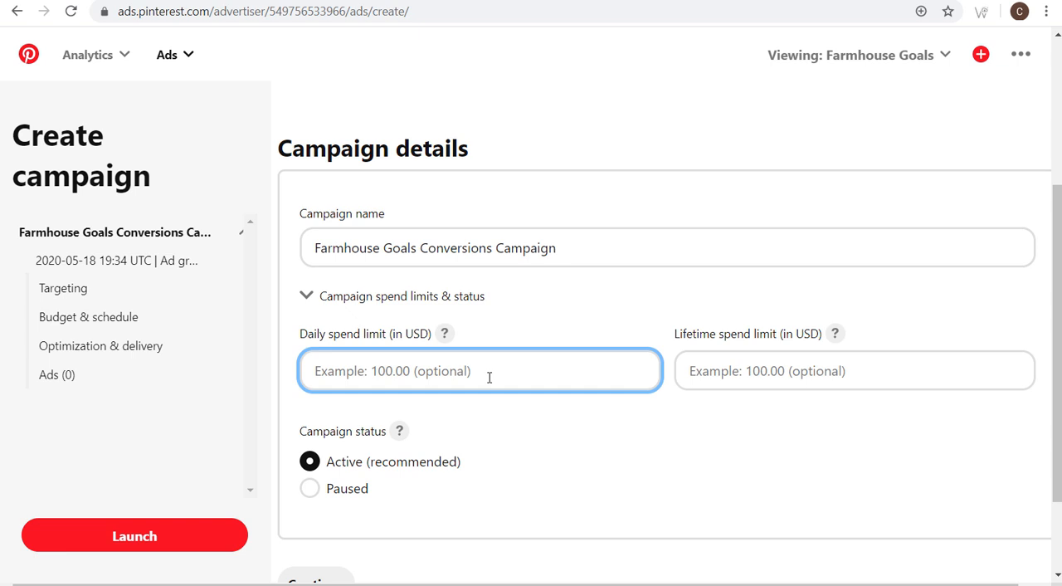
{"action": "type", "text": "5.00"}
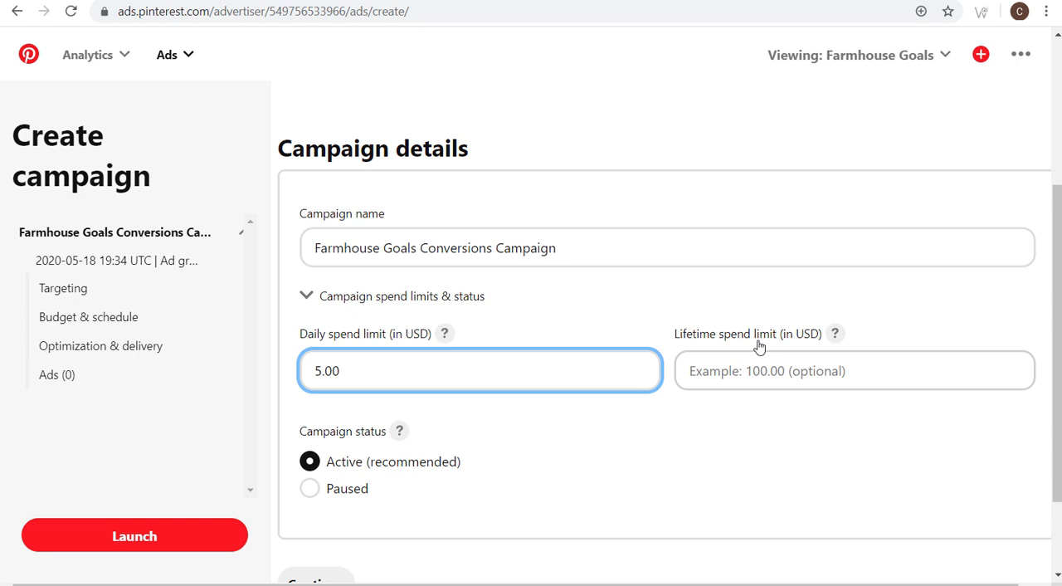
{"action": "left_click", "coordinate": [759, 377]}
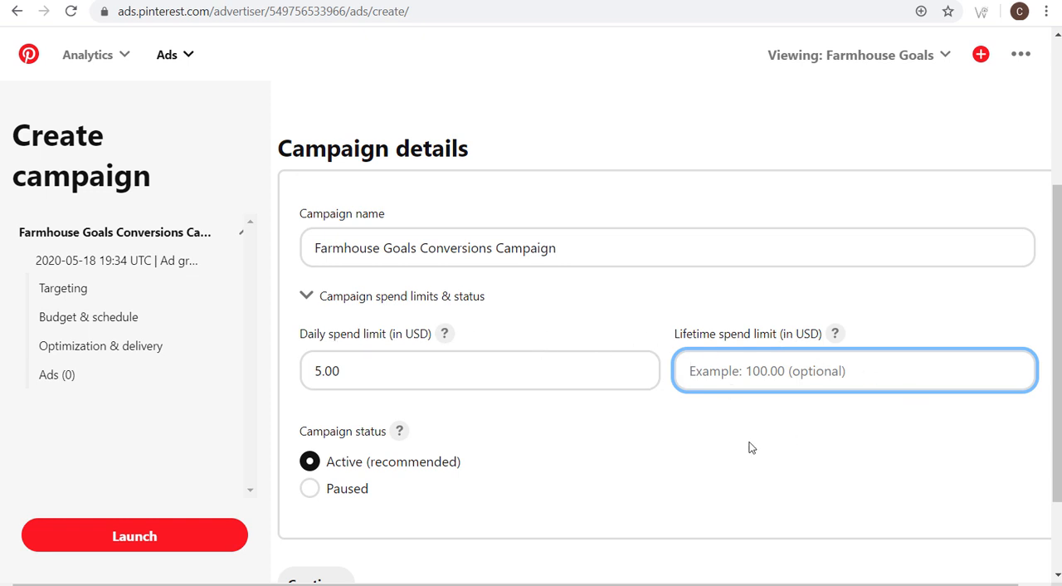
{"action": "type", "text": "150"}
{"action": "type", "text": ".00"}
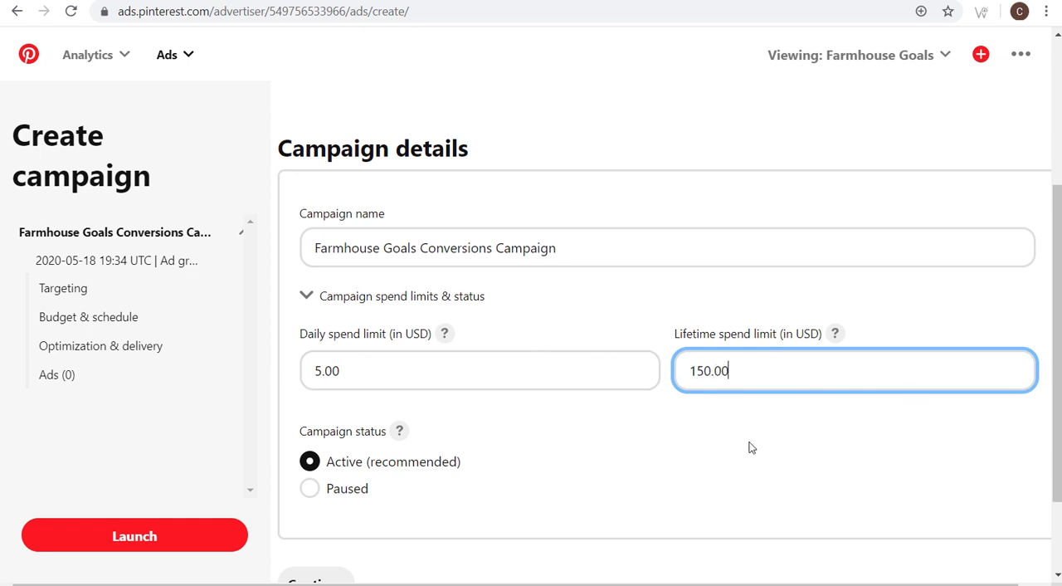
{"action": "left_click", "coordinate": [749, 447]}
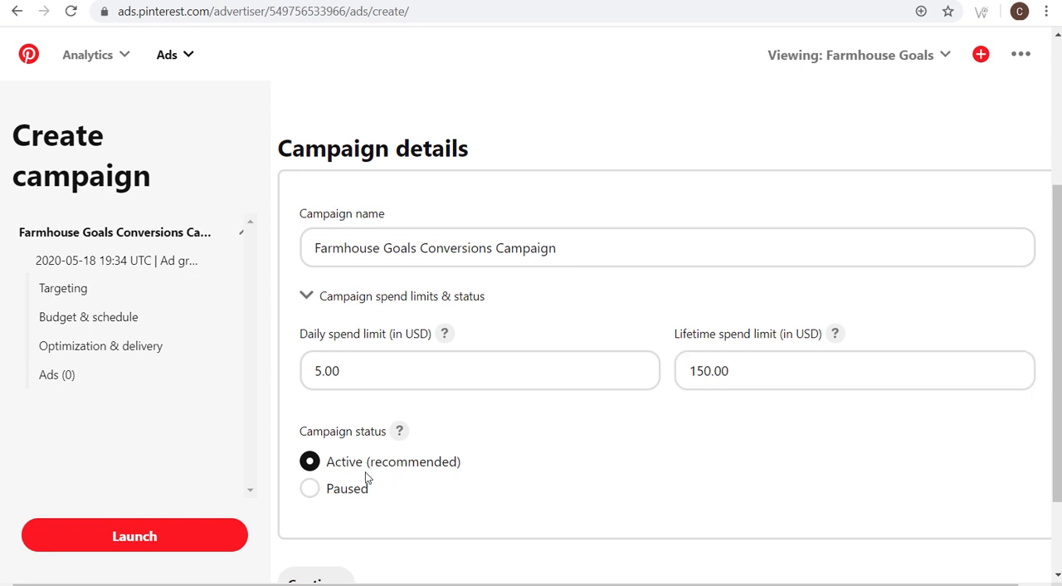
{"action": "scroll", "coordinate": [586, 433], "scroll_direction": "down", "scroll_amount": 2}
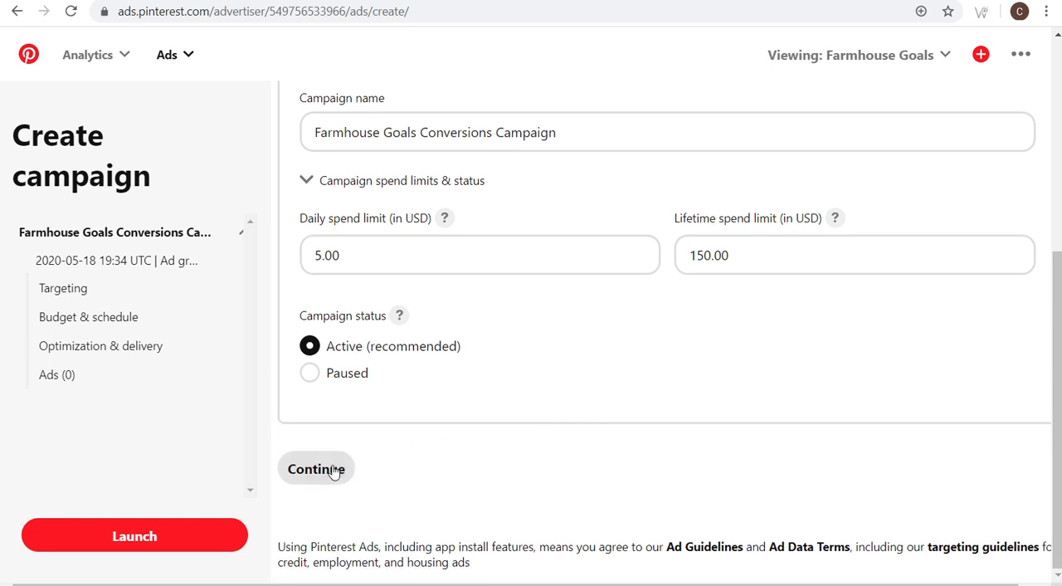
{"action": "left_click", "coordinate": [338, 471]}
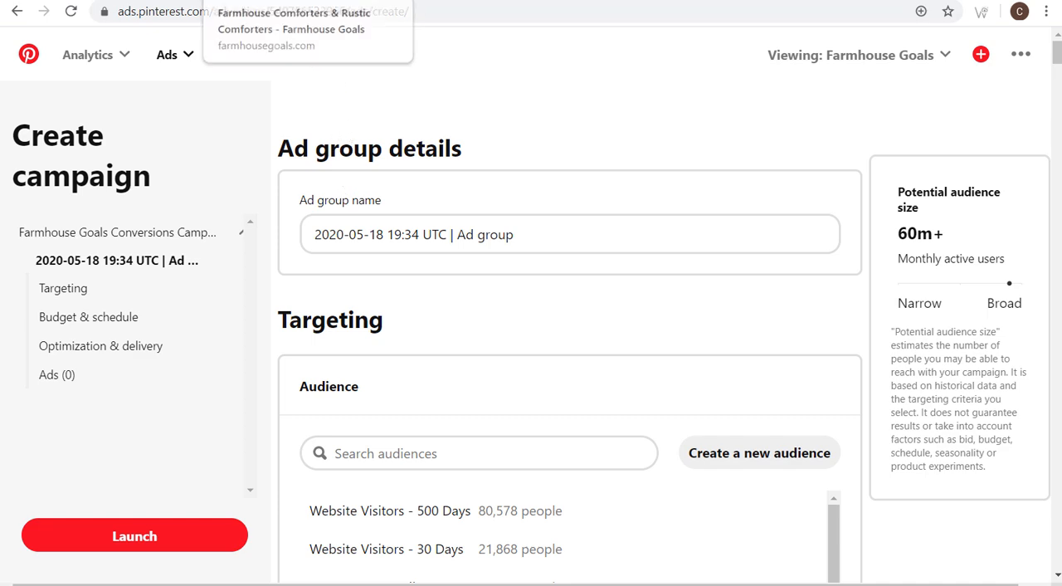
- Look through the Farmhouse Goals website pages on comforters, bedding sets and coffee tables, and return to the campaign setup
{"action": "left_click", "coordinate": [242, 1]}
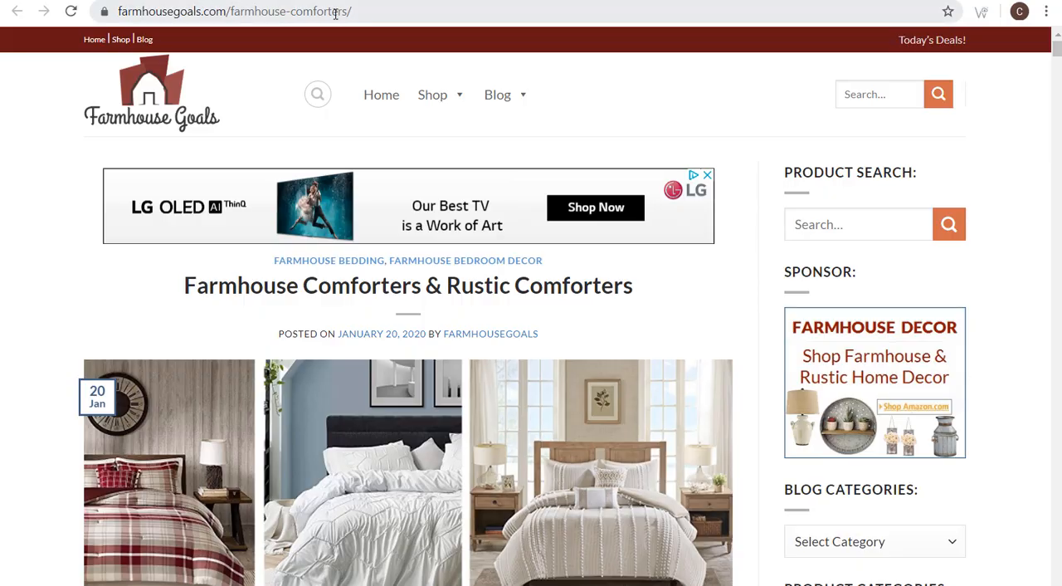
{"action": "left_click", "coordinate": [362, 1]}
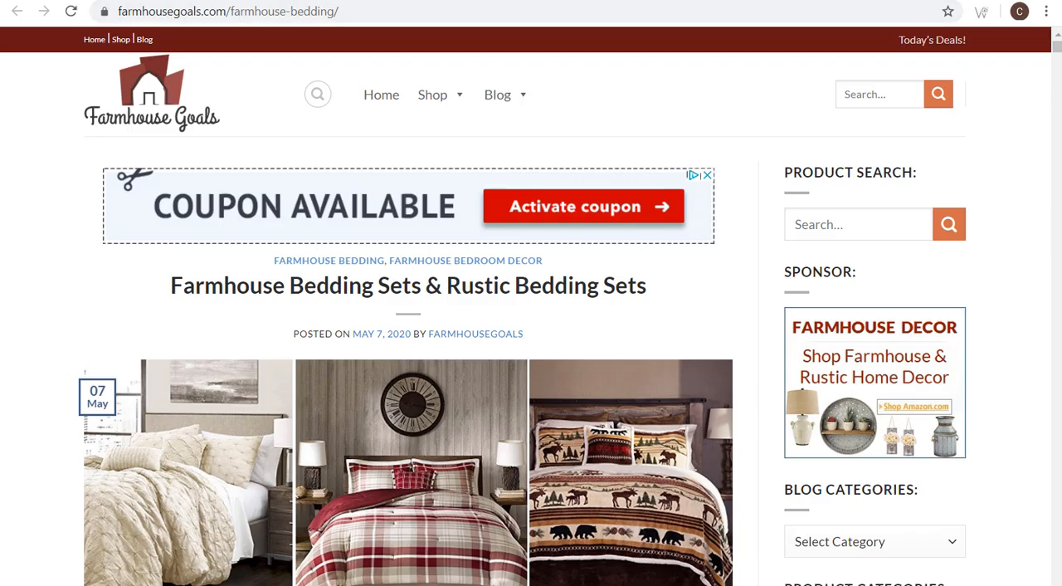
{"action": "left_click", "coordinate": [337, 1]}
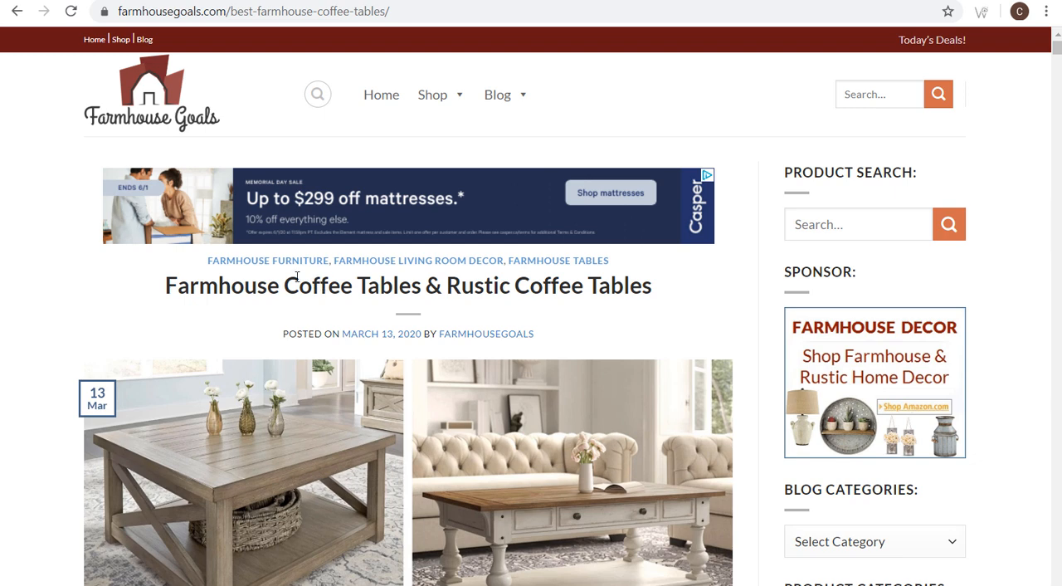
{"action": "left_click", "coordinate": [16, 11]}
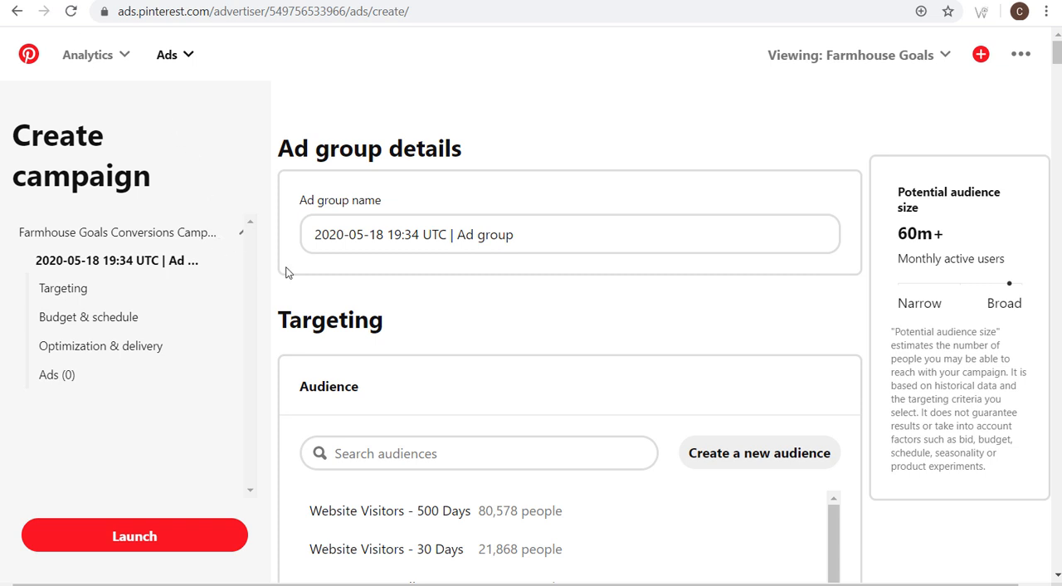
- Name the ad group "Farmhouse Comforters" and go to its audience targeting
{"action": "left_click_drag", "start_coordinate": [531, 233], "coordinate": [281, 233]}
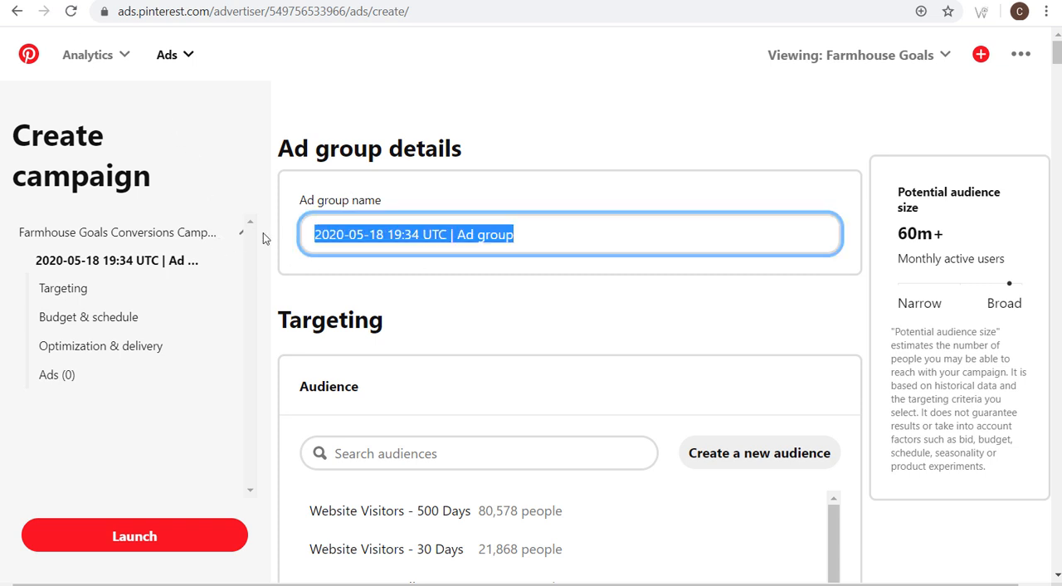
{"action": "type", "text": "Farmhouse "}
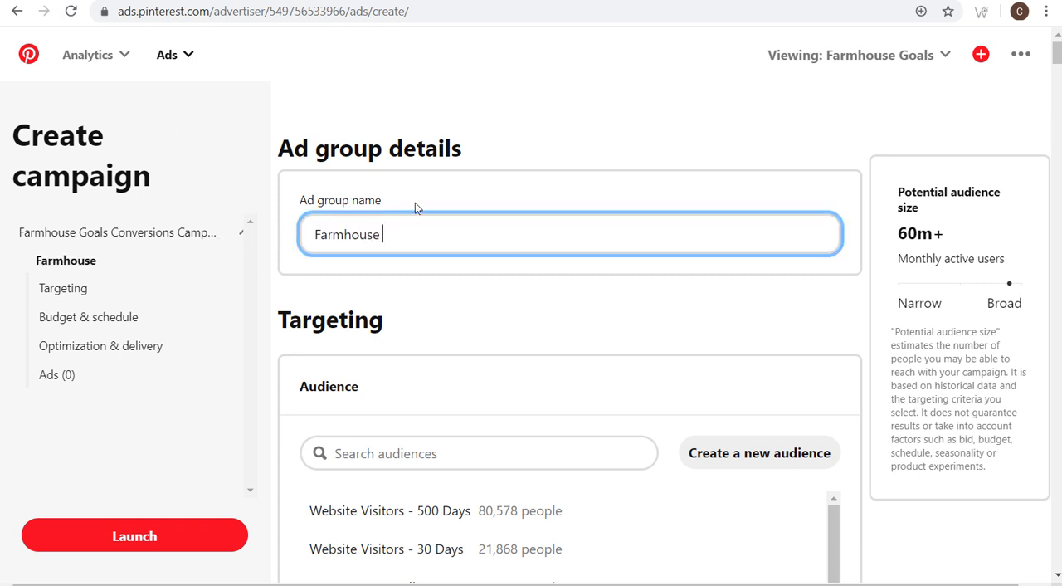
{"action": "type", "text": "Comforters"}
{"action": "left_click", "coordinate": [784, 305]}
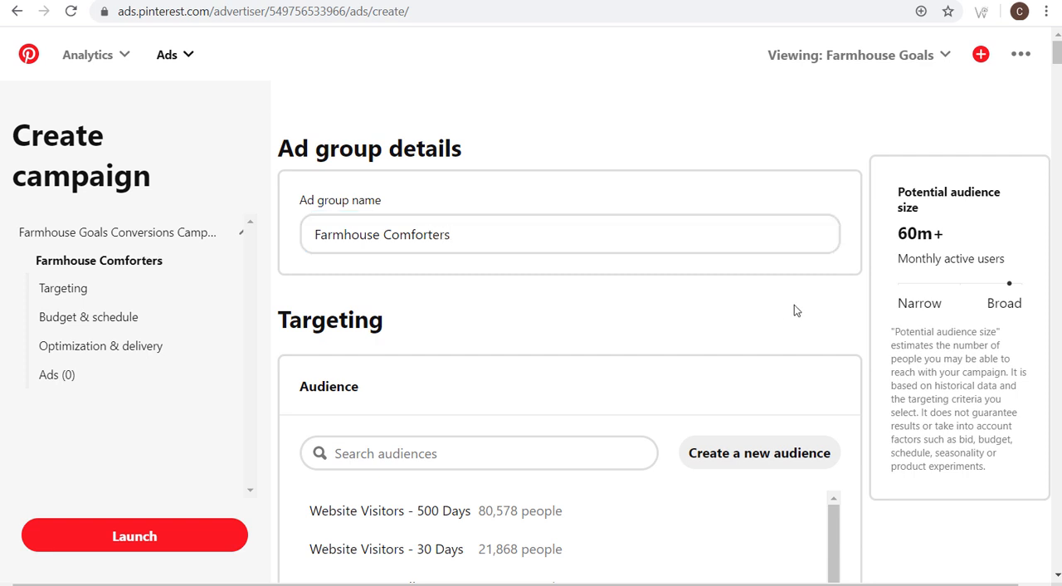
{"action": "scroll", "coordinate": [830, 298], "scroll_direction": "down", "scroll_amount": 1}
{"action": "scroll", "coordinate": [893, 290], "scroll_direction": "down", "scroll_amount": 1}
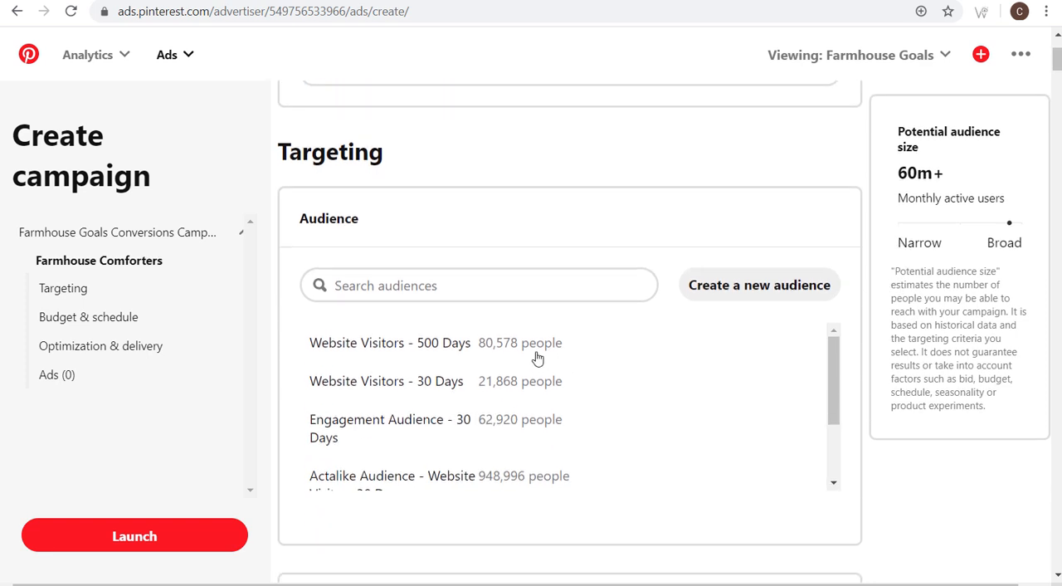
- Include the "Website Visitors - 500 Days" and "Actalike Audience - Website Visitors 30 Days" audiences, trying the Exclude option on the actalike audience
{"action": "left_click", "coordinate": [430, 358]}
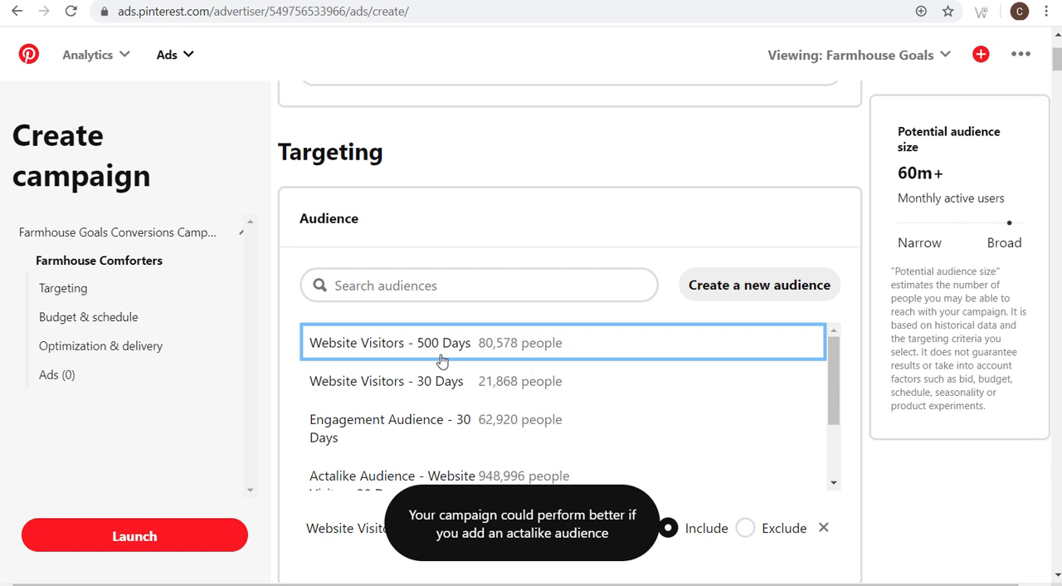
{"action": "scroll", "coordinate": [620, 379], "scroll_direction": "down", "scroll_amount": 1}
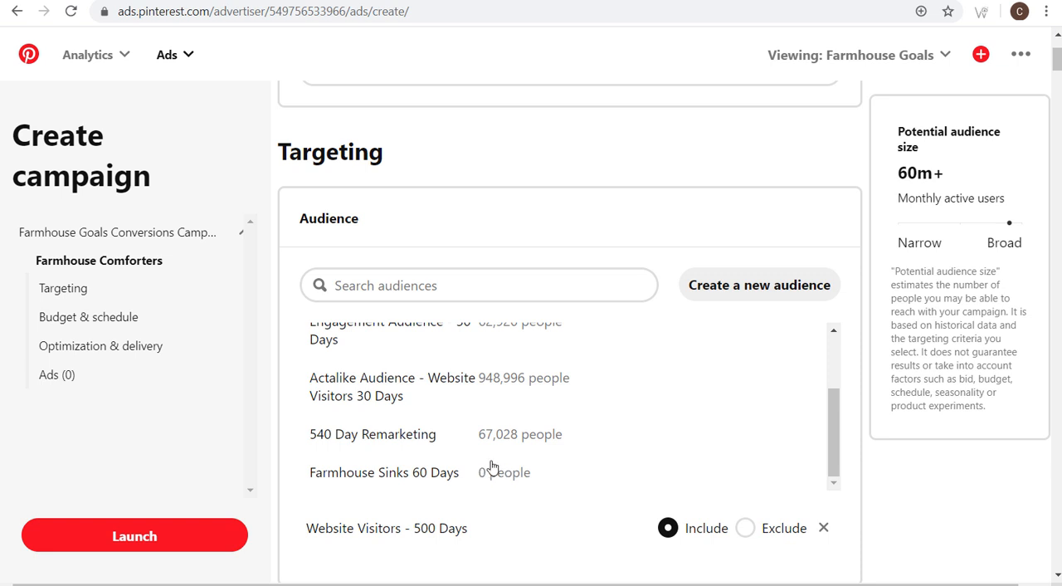
{"action": "scroll", "coordinate": [491, 467], "scroll_direction": "down", "scroll_amount": 1}
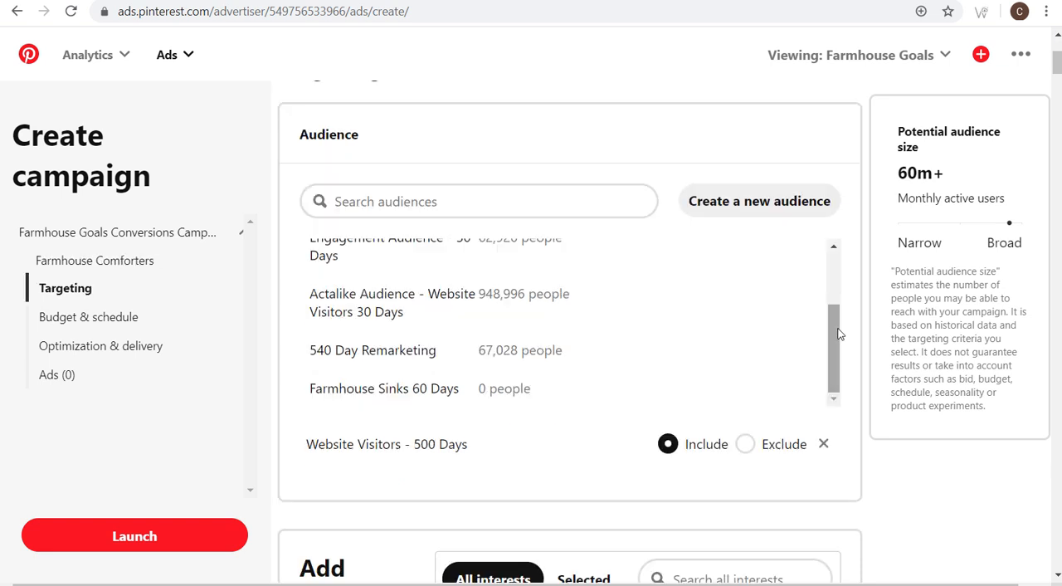
{"action": "left_click", "coordinate": [369, 304]}
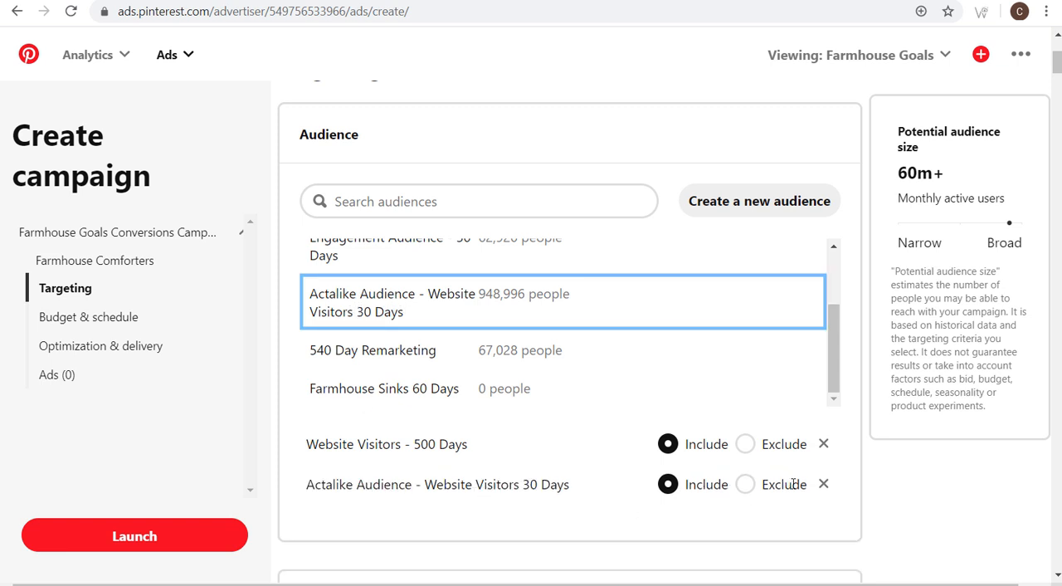
{"action": "left_click", "coordinate": [746, 485]}
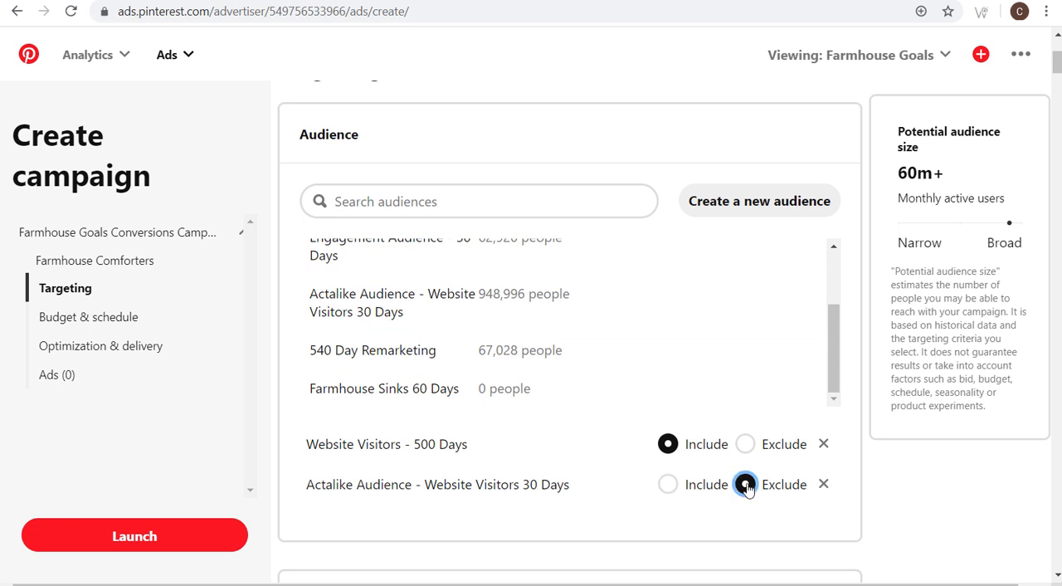
{"action": "left_click", "coordinate": [668, 485]}
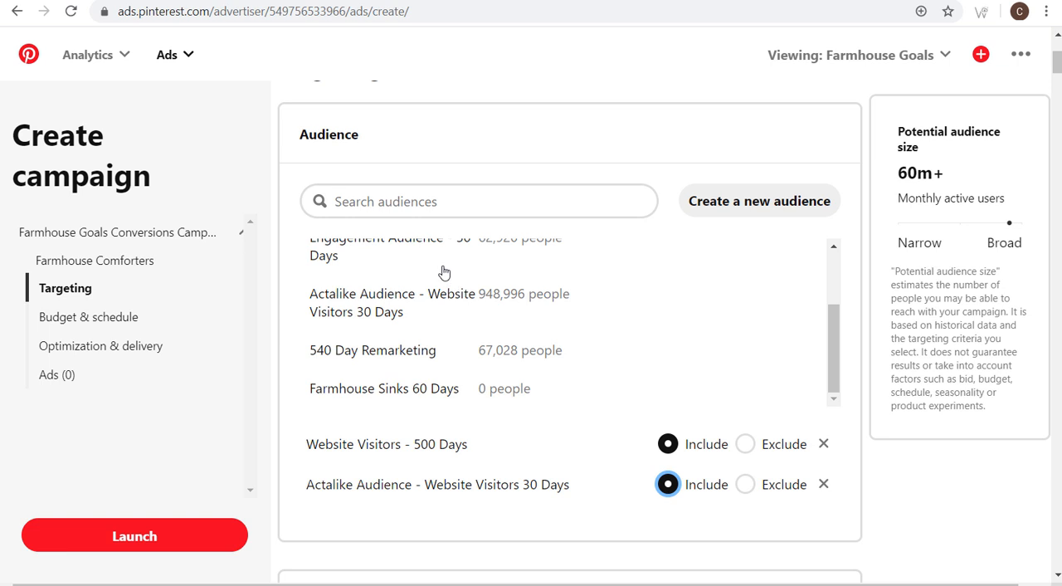
- Remove both selected audiences from the ad group's targeting
{"action": "left_click", "coordinate": [823, 444]}
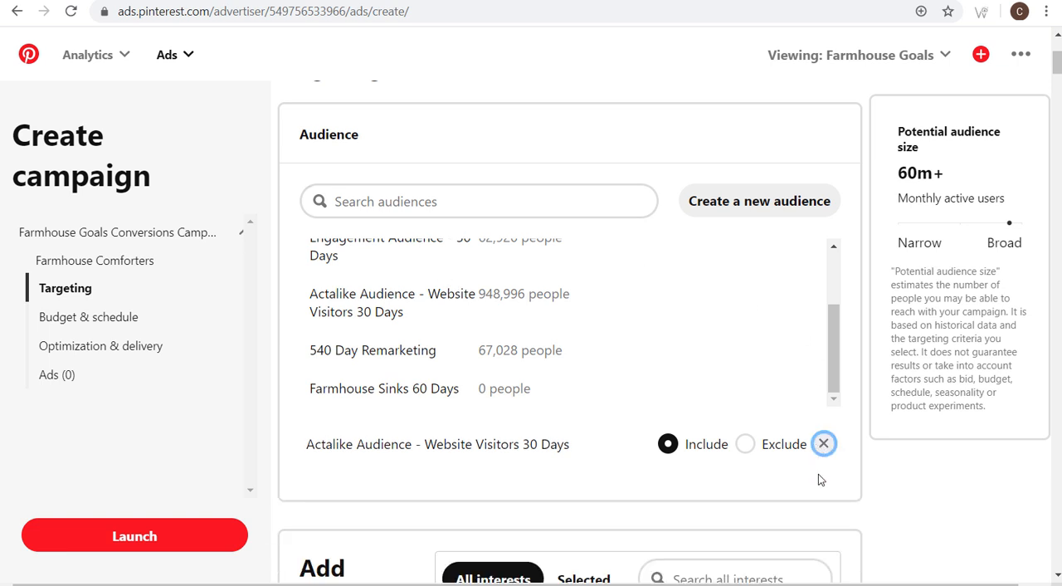
{"action": "left_click", "coordinate": [821, 445]}
{"action": "scroll", "coordinate": [465, 332], "scroll_direction": "up", "scroll_amount": 2}
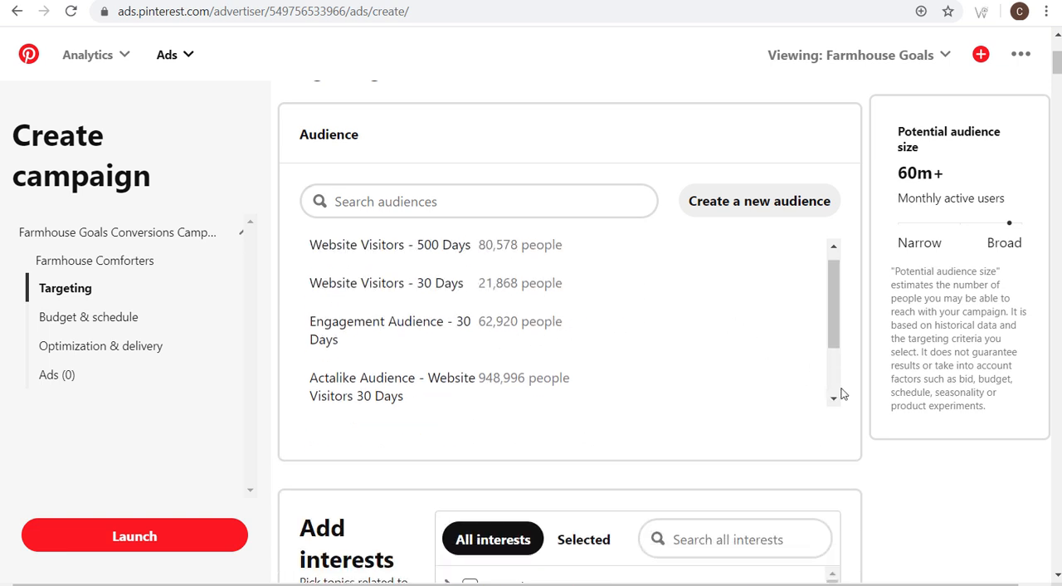
- Search the interests for "farmhouse", select Farmhouse Decor under Home Decor Style, and check the potential audience size
{"action": "scroll", "coordinate": [946, 481], "scroll_direction": "down", "scroll_amount": 4}
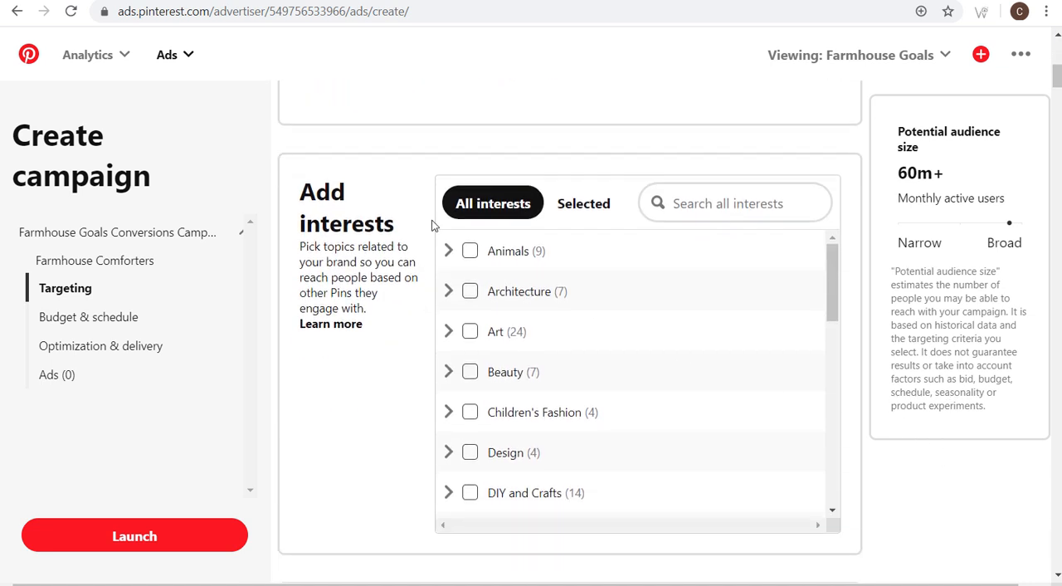
{"action": "mouse_move", "coordinate": [835, 250]}
{"action": "left_mouse_down"}
{"action": "mouse_move", "coordinate": [832, 305]}
{"action": "mouse_move", "coordinate": [830, 247]}
{"action": "left_mouse_up"}
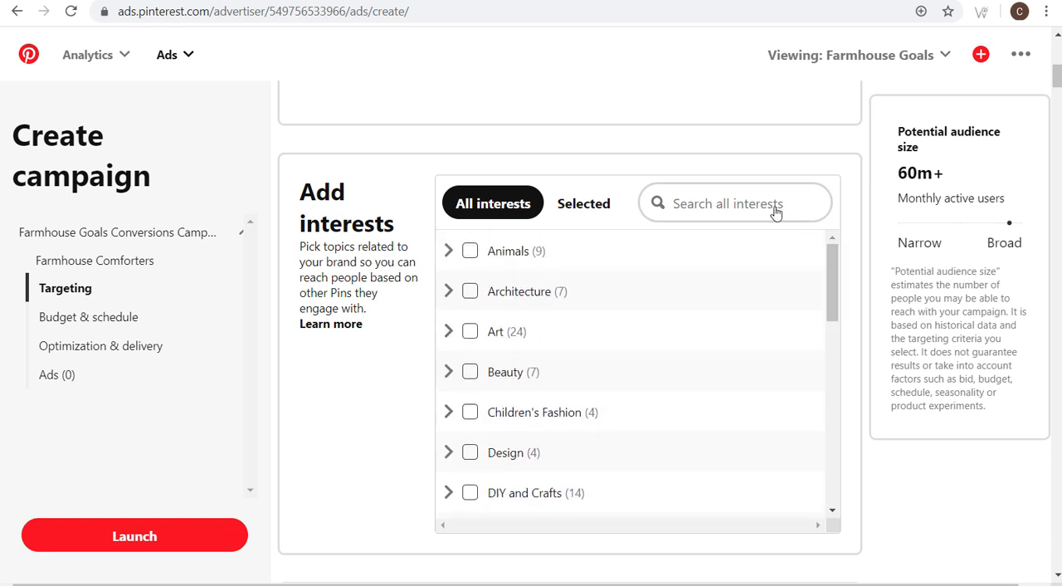
{"action": "left_click", "coordinate": [711, 207]}
{"action": "type", "text": "farmhouse"}
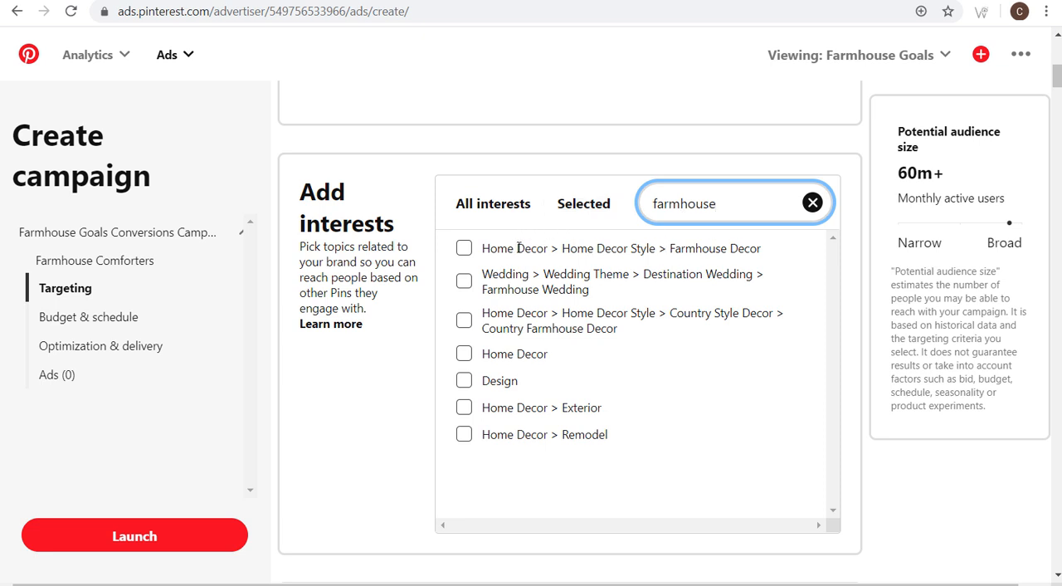
{"action": "left_click", "coordinate": [464, 248]}
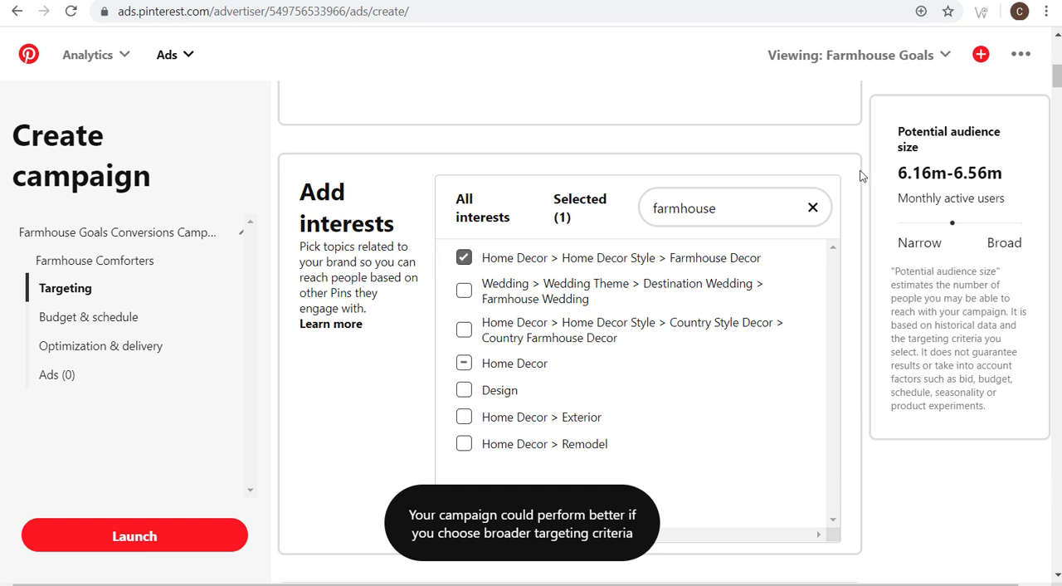
{"action": "left_click_drag", "start_coordinate": [894, 181], "coordinate": [1003, 172]}
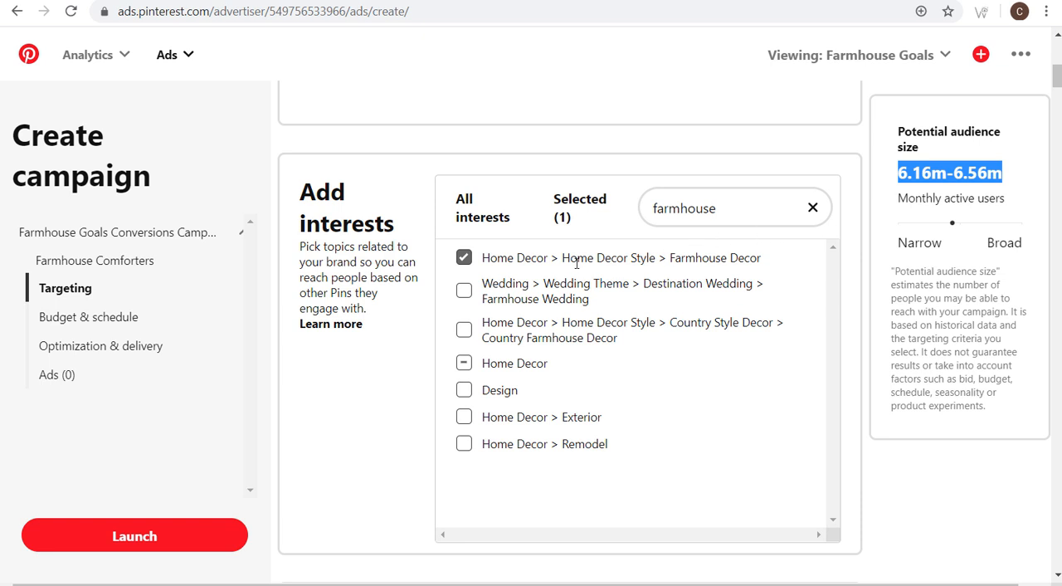
- Swap the Farmhouse Decor interest for Farmhouse Wedding under Destination Wedding and check the potential audience size
{"action": "left_click", "coordinate": [464, 258]}
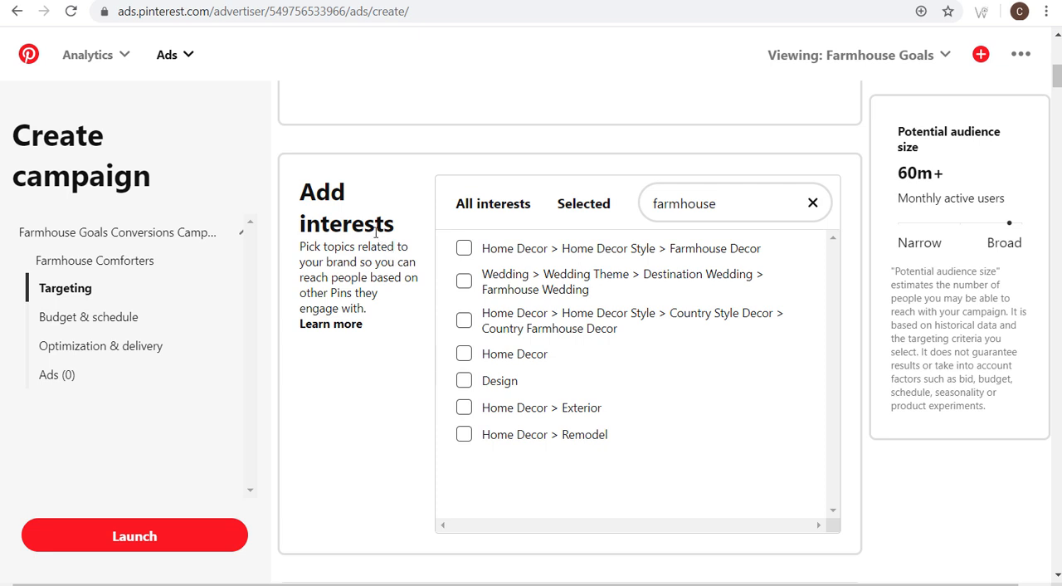
{"action": "left_click", "coordinate": [464, 285]}
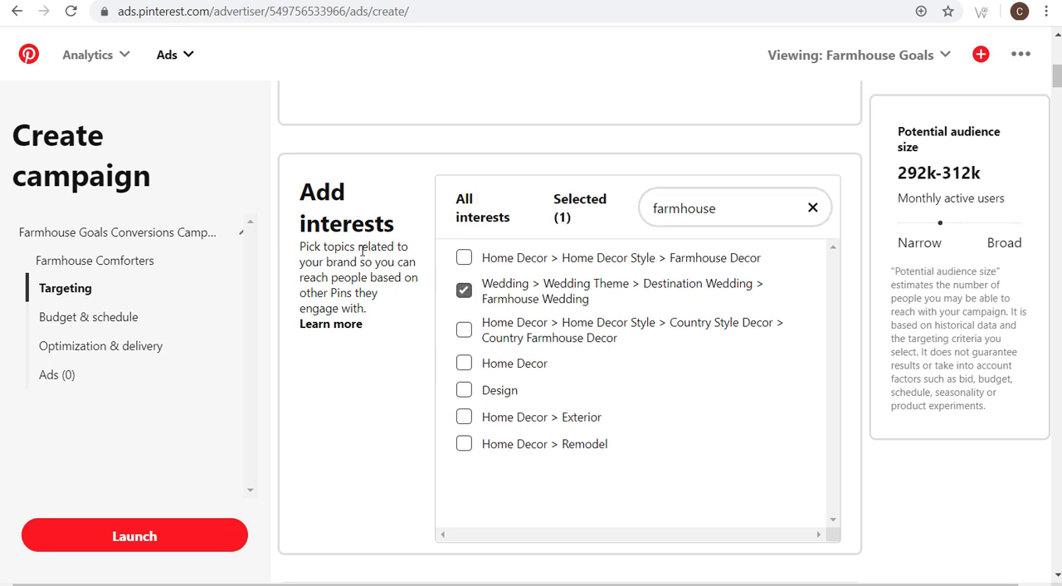
{"action": "left_click_drag", "start_coordinate": [893, 177], "coordinate": [983, 177]}
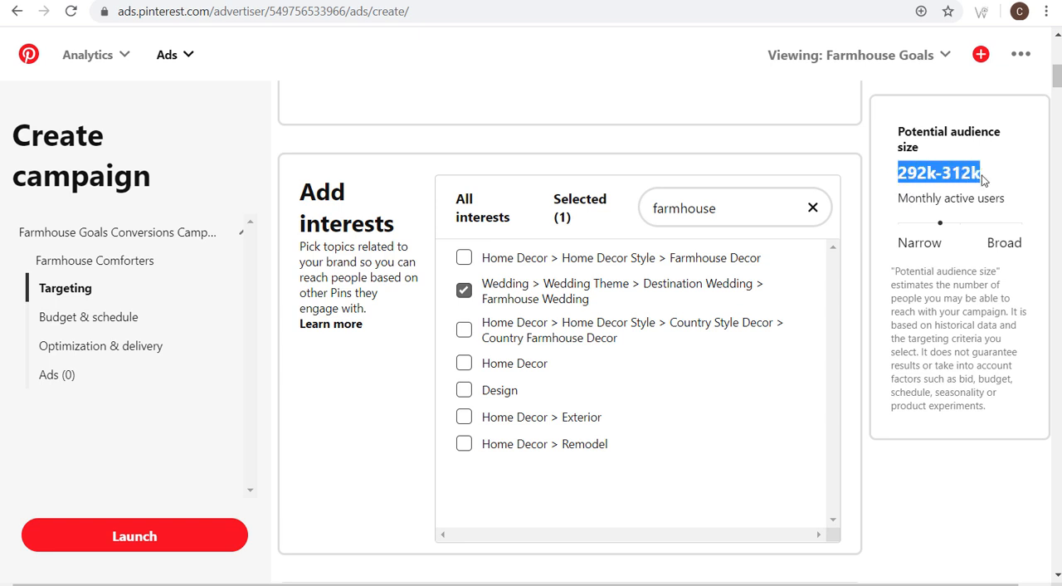
{"action": "left_click", "coordinate": [1008, 181]}
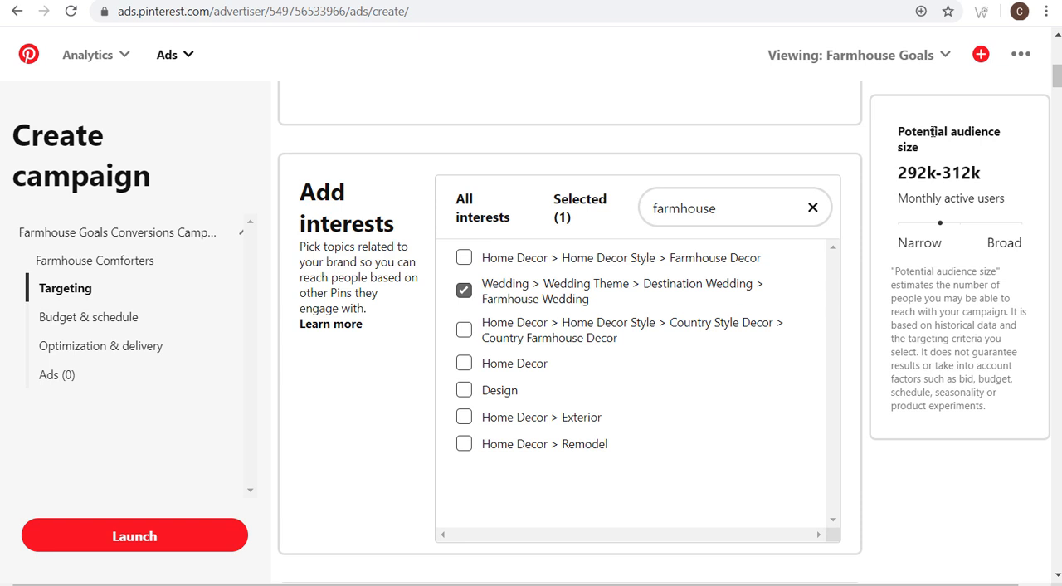
- Deselect the Farmhouse Wedding interest and clear the interest search
{"action": "left_click", "coordinate": [464, 290]}
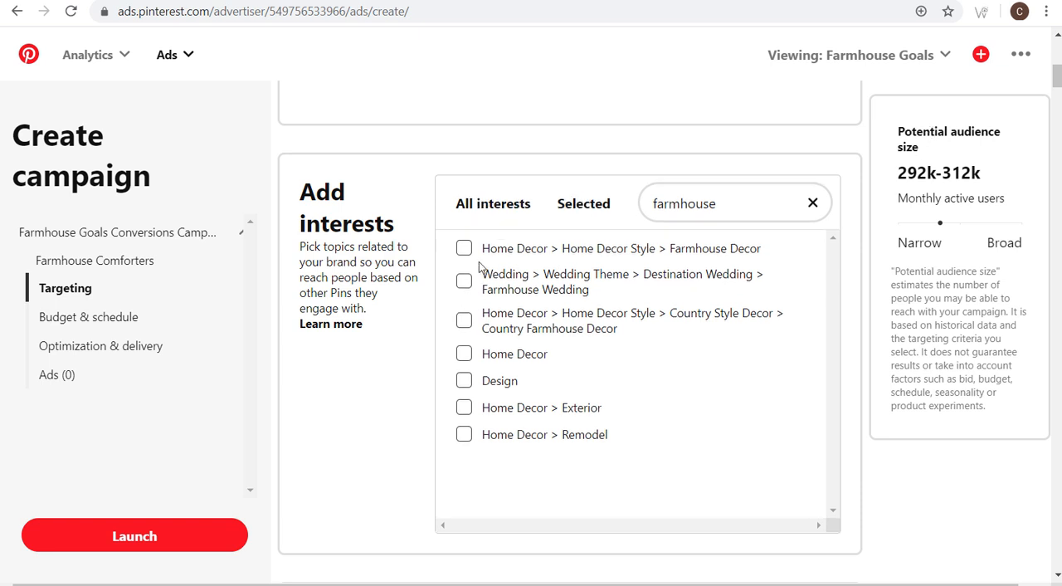
{"action": "left_click", "coordinate": [812, 203]}
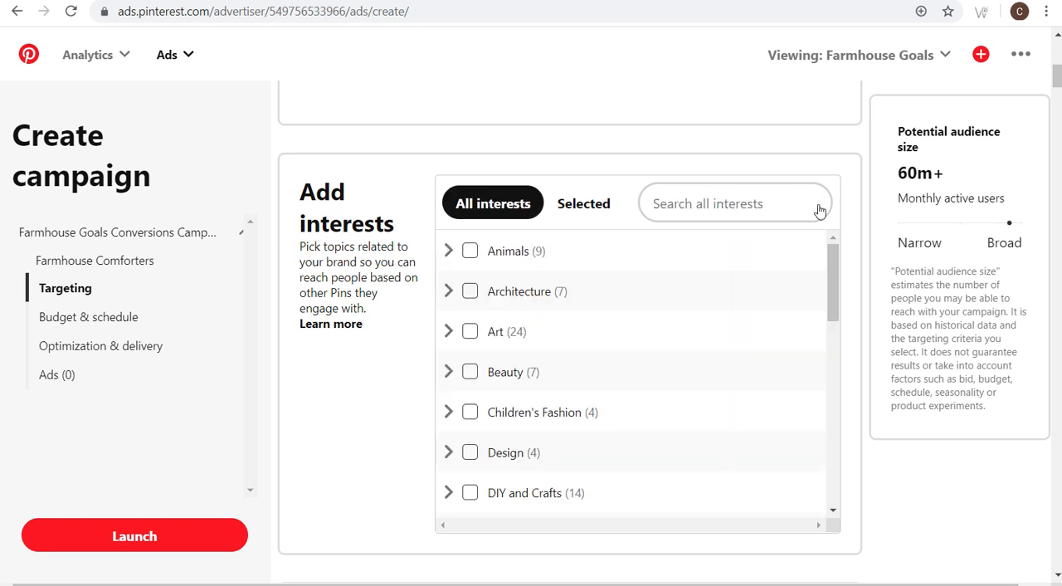
{"action": "double_click", "coordinate": [903, 135]}
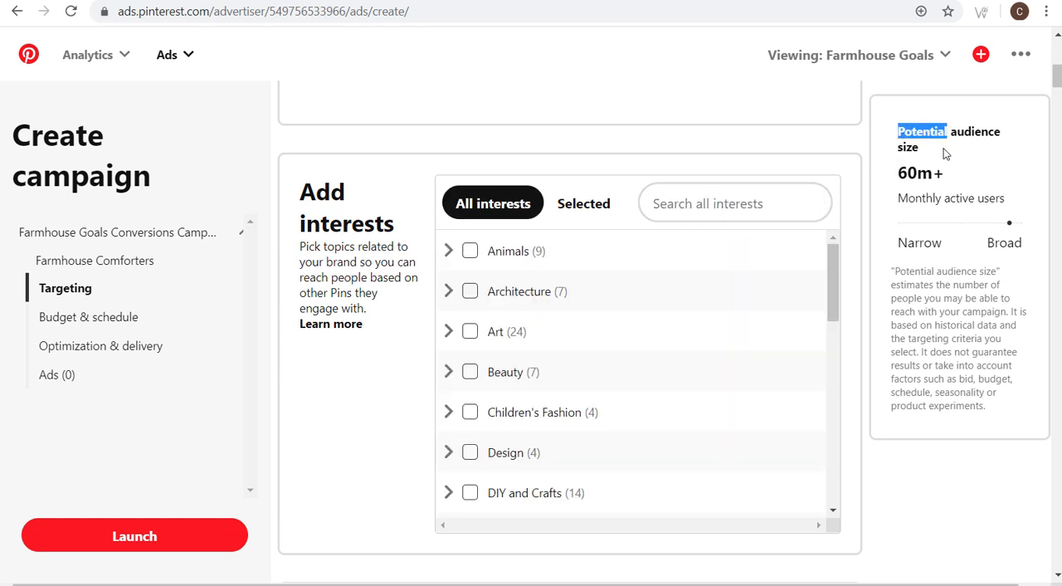
{"action": "left_click", "coordinate": [947, 155]}
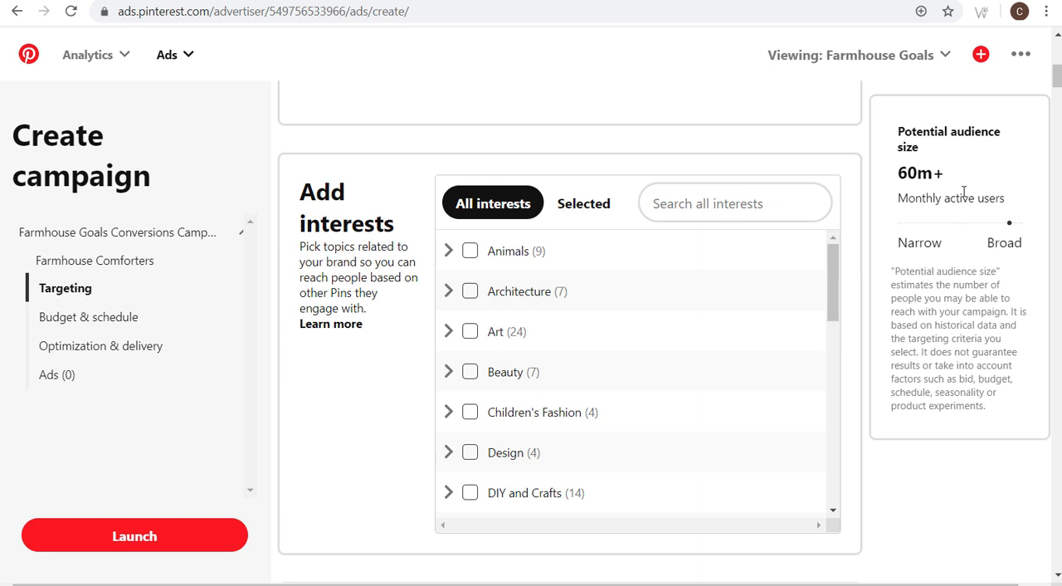
- Review the keyword targeting section and its formatting rules for broad, phrase, exact and negative matches
{"action": "scroll", "coordinate": [944, 349], "scroll_direction": "down", "scroll_amount": 1}
{"action": "scroll", "coordinate": [944, 349], "scroll_direction": "down", "scroll_amount": 5}
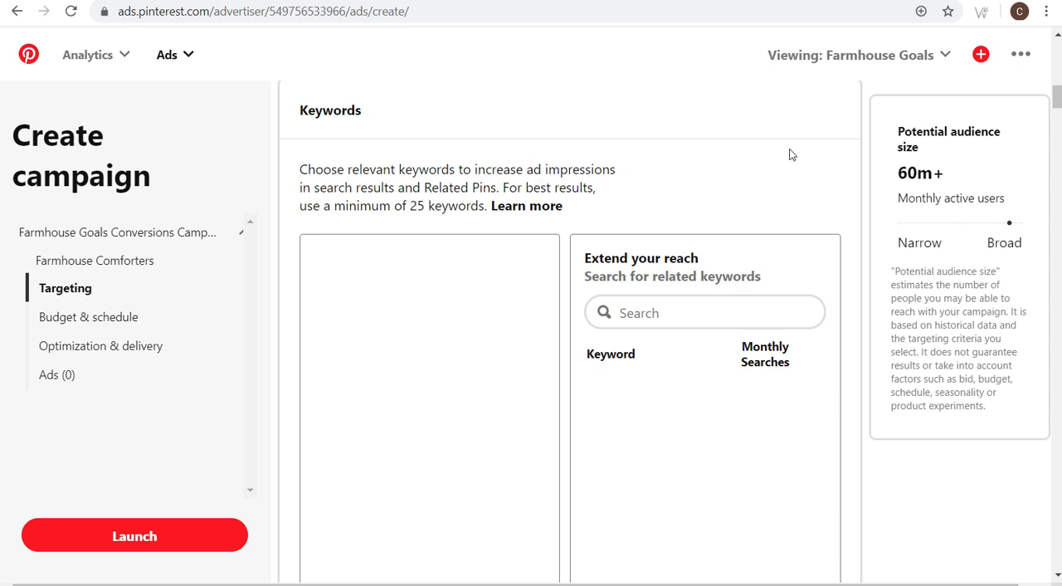
{"action": "scroll", "coordinate": [846, 170], "scroll_direction": "down", "scroll_amount": 1}
{"action": "scroll", "coordinate": [852, 154], "scroll_direction": "down", "scroll_amount": 2}
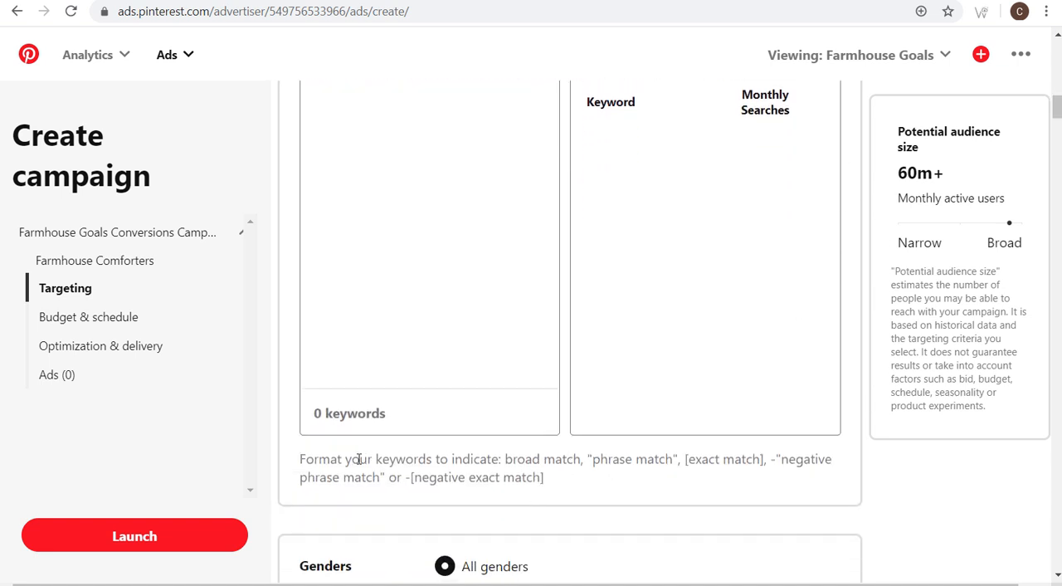
{"action": "left_click_drag", "start_coordinate": [300, 459], "coordinate": [747, 454]}
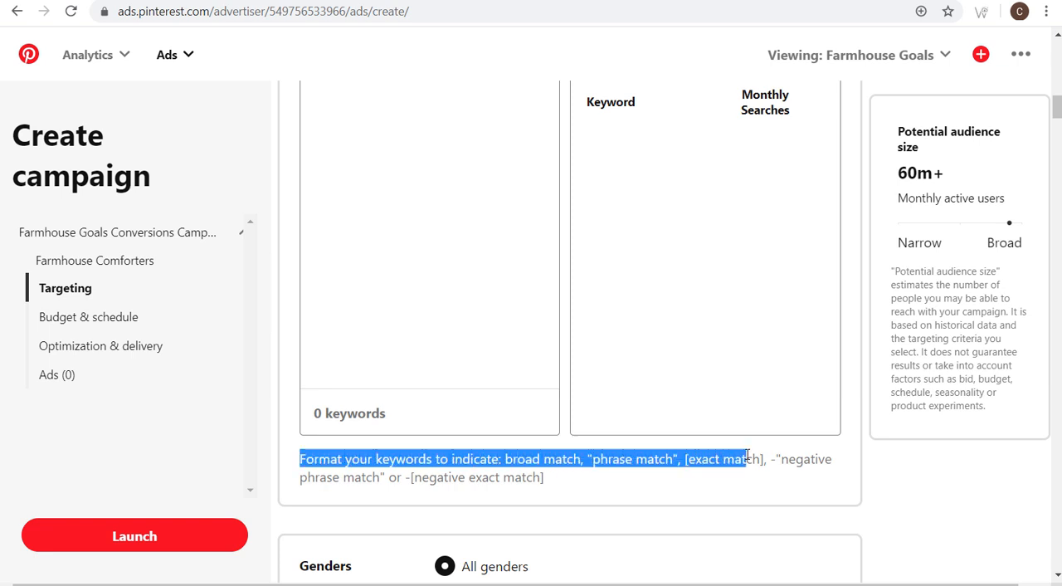
{"action": "left_click", "coordinate": [616, 458]}
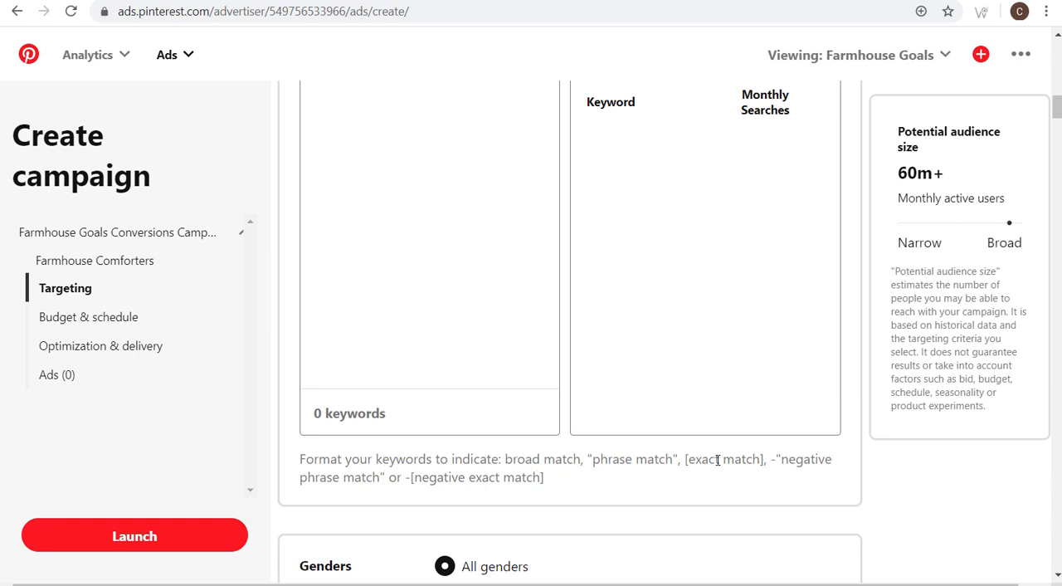
{"action": "left_click_drag", "start_coordinate": [769, 458], "coordinate": [777, 458]}
{"action": "left_click", "coordinate": [770, 459]}
- Copy the quoted "phrase match" example into the keyword list and add the sample line "this is a phrase match" below it
{"action": "left_click_drag", "start_coordinate": [587, 459], "coordinate": [678, 459]}
{"action": "key", "text": "ctrl+c"}
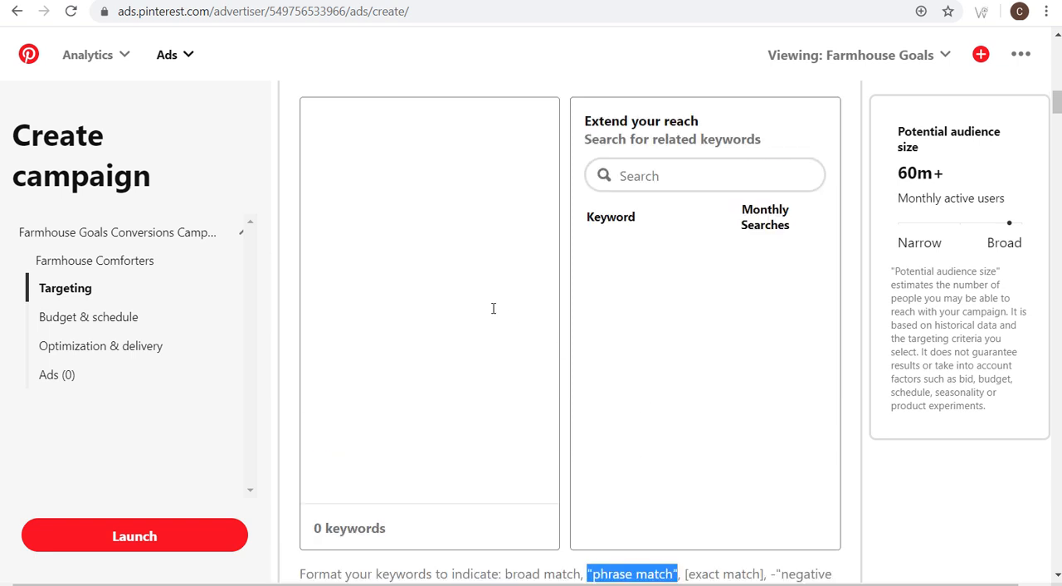
{"action": "scroll", "coordinate": [512, 317], "scroll_direction": "up", "scroll_amount": 1}
{"action": "left_click", "coordinate": [315, 172]}
{"action": "key", "text": "ctrl+v"}
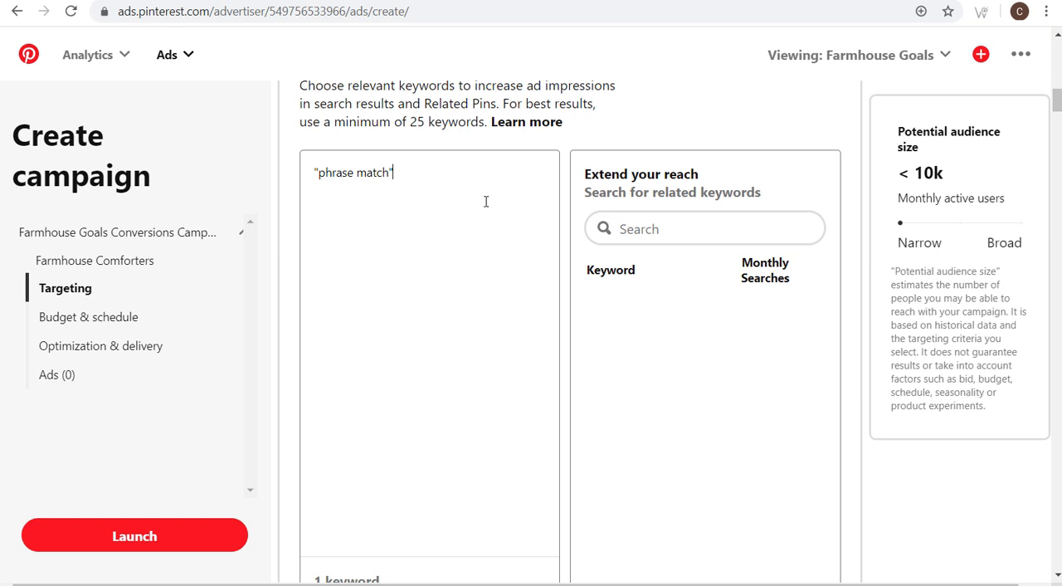
{"action": "type", "text": "this is a phrase match"}
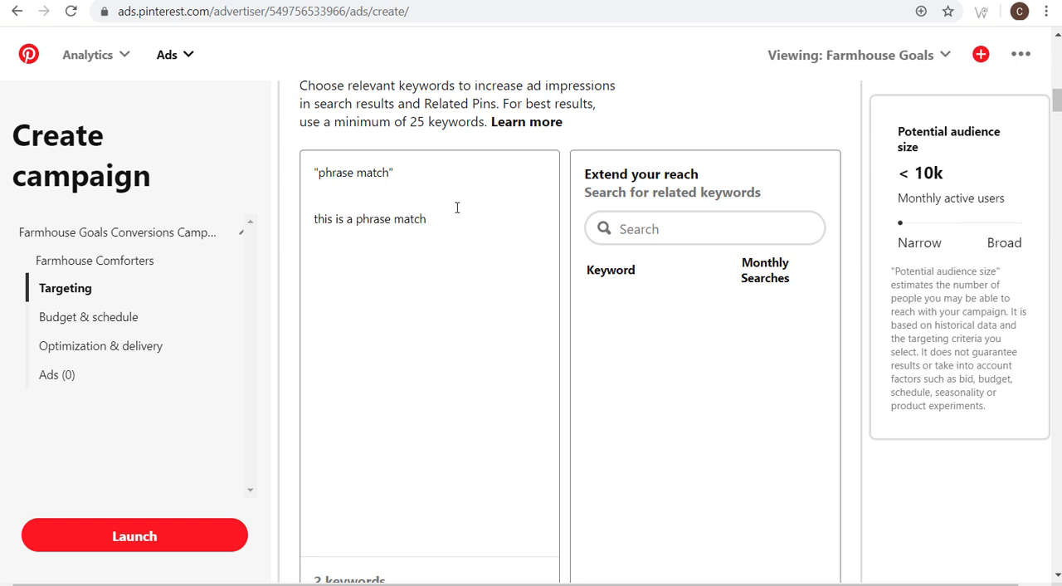
- Replace the sample sentence with "this phrase does not match", and clear the keyword list
{"action": "mouse_move", "coordinate": [315, 199]}
{"action": "left_mouse_down"}
{"action": "mouse_move", "coordinate": [450, 210]}
{"action": "mouse_move", "coordinate": [313, 219]}
{"action": "left_mouse_up"}
{"action": "key", "text": "BackSpace"}
{"action": "type", "text": "this phr"}
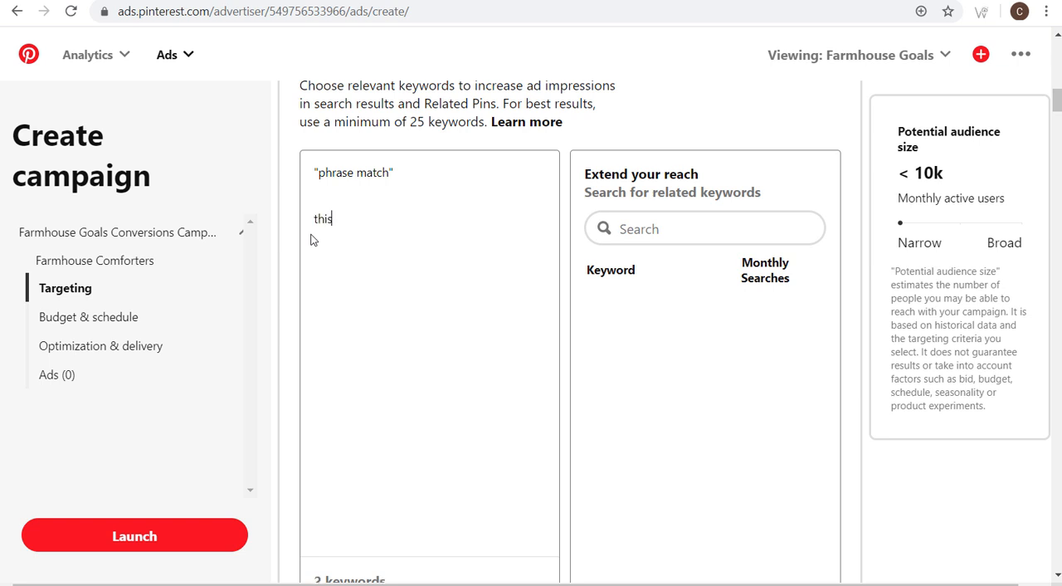
{"action": "type", "text": "ase does not match"}
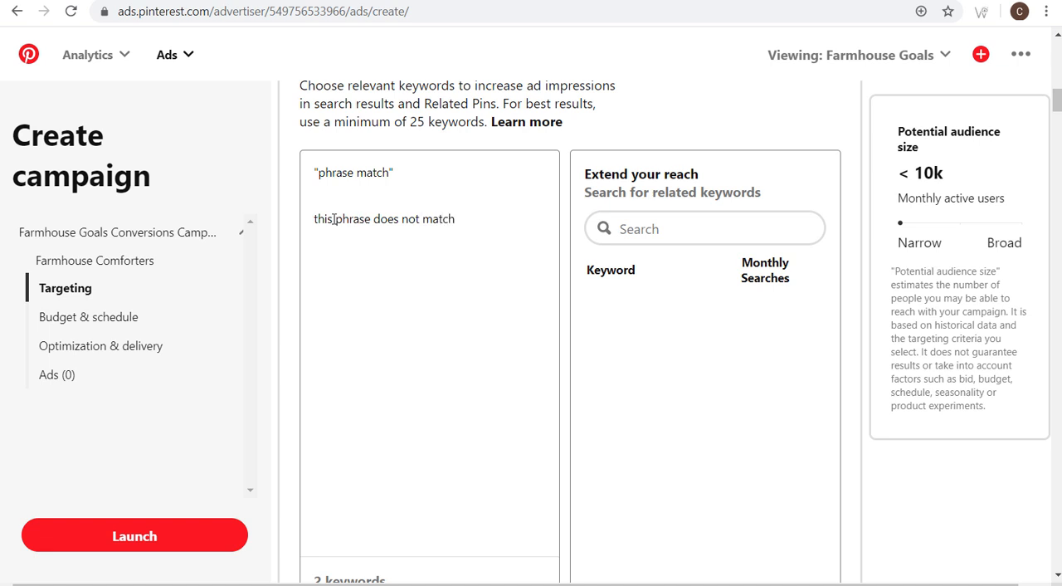
{"action": "left_click_drag", "start_coordinate": [336, 219], "coordinate": [373, 220]}
{"action": "left_click", "coordinate": [418, 219]}
{"action": "left_click", "coordinate": [374, 219]}
{"action": "left_click_drag", "start_coordinate": [339, 212], "coordinate": [316, 211]}
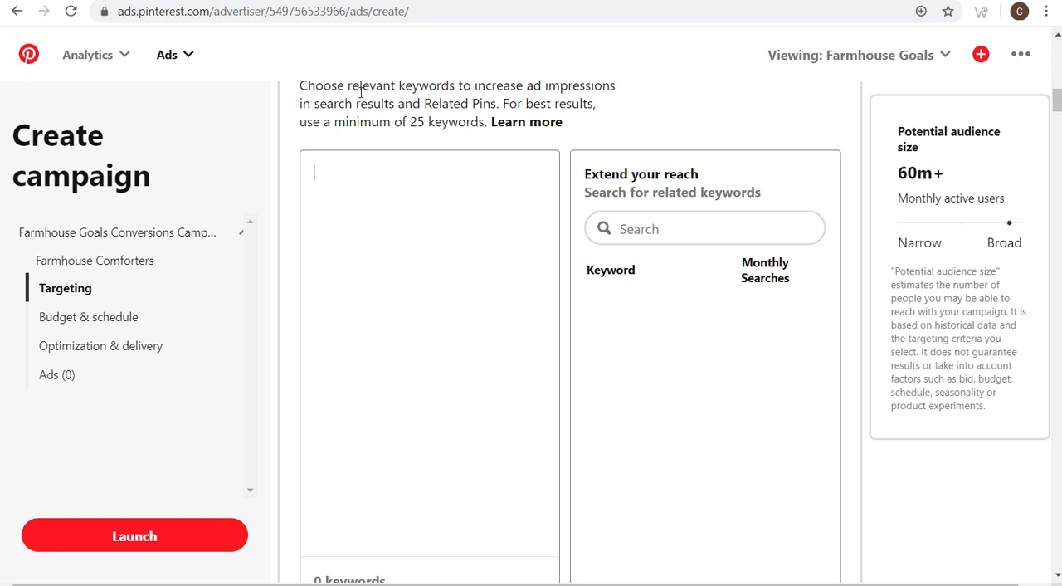
- Enter the negative phrase match example -"phrase match" in the keyword list and delete it again
{"action": "type", "text": "-\"phrase mac"}
{"action": "type", "text": "th"}
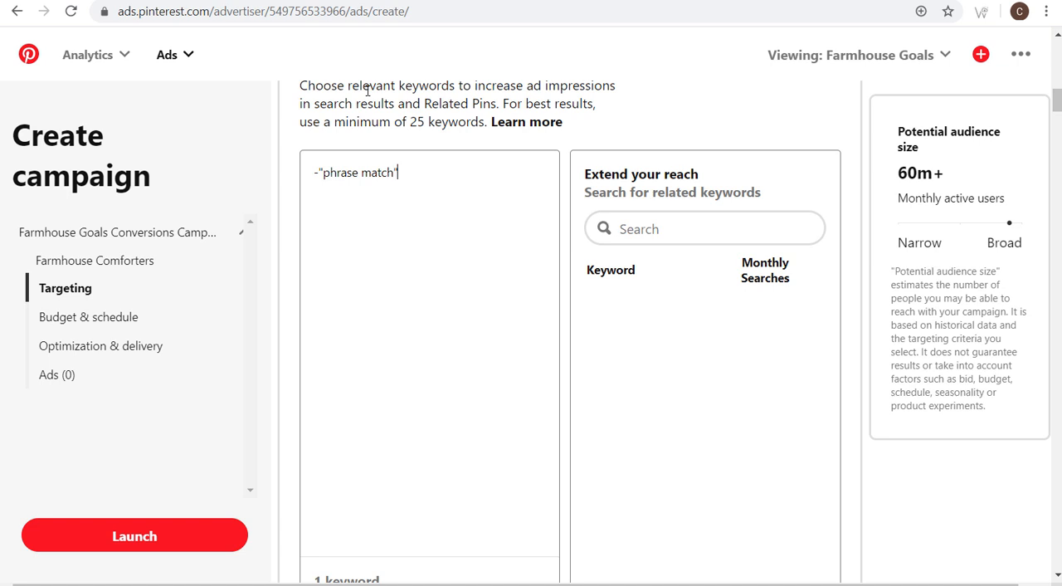
{"action": "left_click_drag", "start_coordinate": [309, 170], "coordinate": [263, 179]}
{"action": "left_click", "coordinate": [448, 171]}
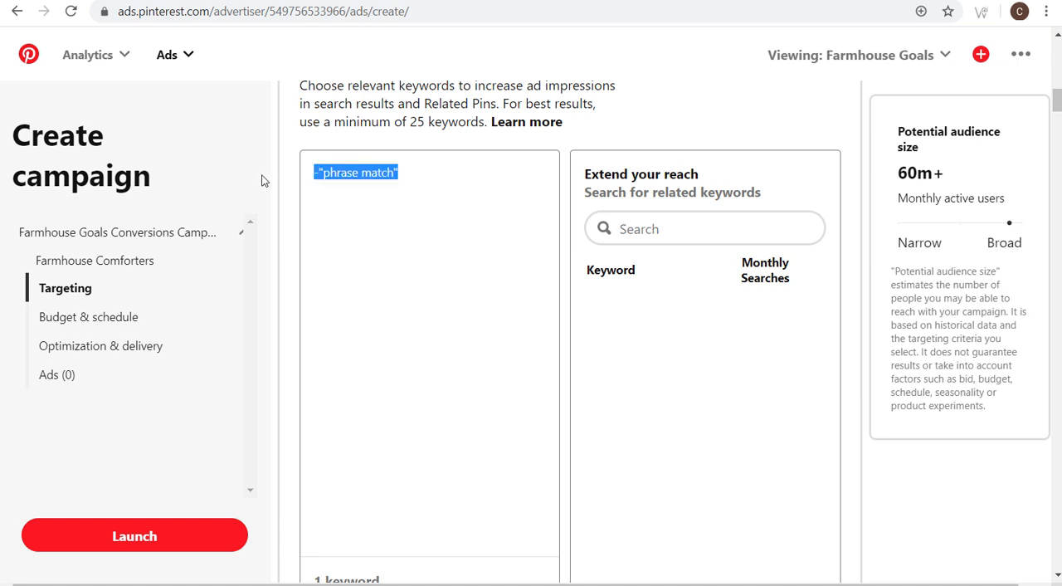
{"action": "key", "text": "BackSpace"}
- Search the related keywords for "farmhouse comforters" and add the keyword "farmhouse comforter"
{"action": "left_click", "coordinate": [718, 226]}
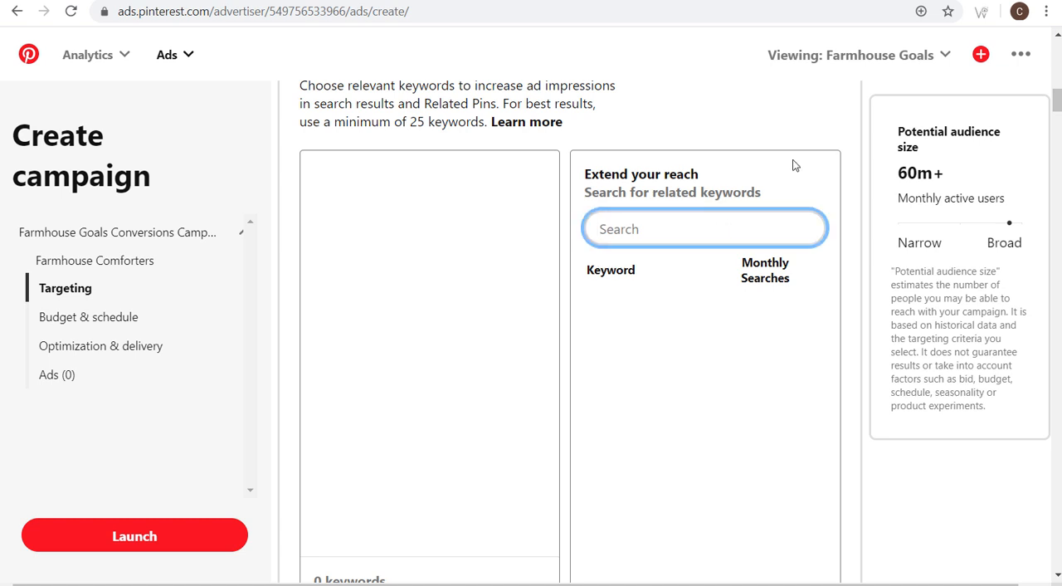
{"action": "type", "text": "farmhouse comforters"}
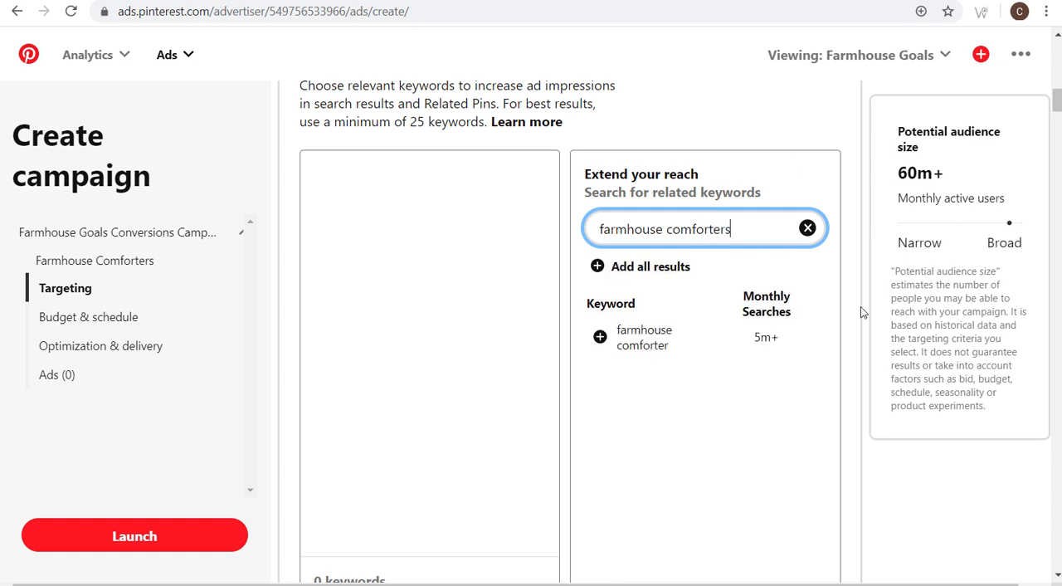
{"action": "left_click", "coordinate": [598, 337]}
- Add the keywords "farmhouse comforter sets" and "farmhouse themed comforter" below "farmhouse comforter" in the keyword list
{"action": "left_click", "coordinate": [464, 181]}
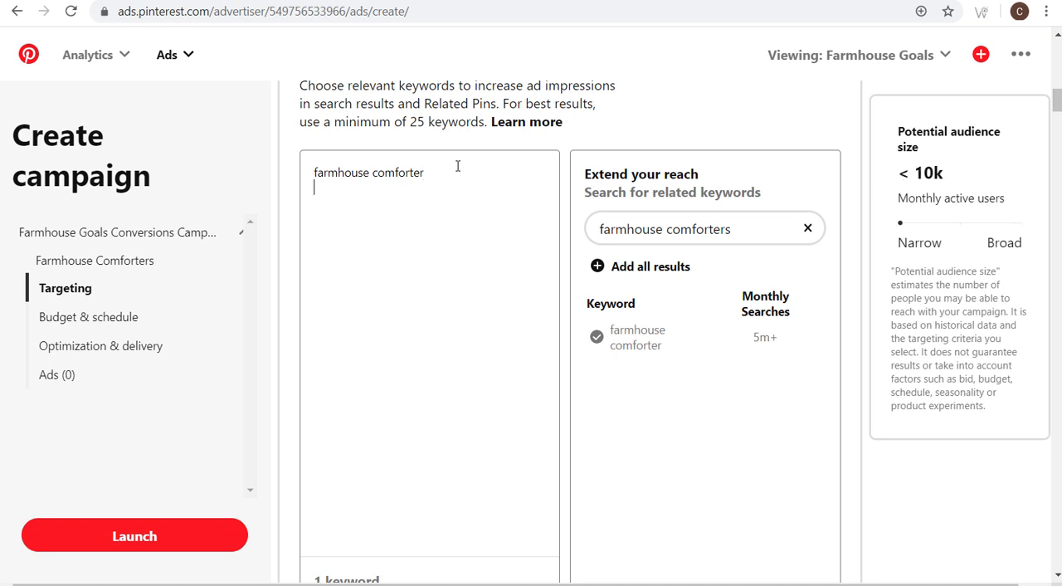
{"action": "type", "text": "farmhouse comforter sets"}
{"action": "key", "text": "Return"}
{"action": "type", "text": "farmhouse themed comforter"}
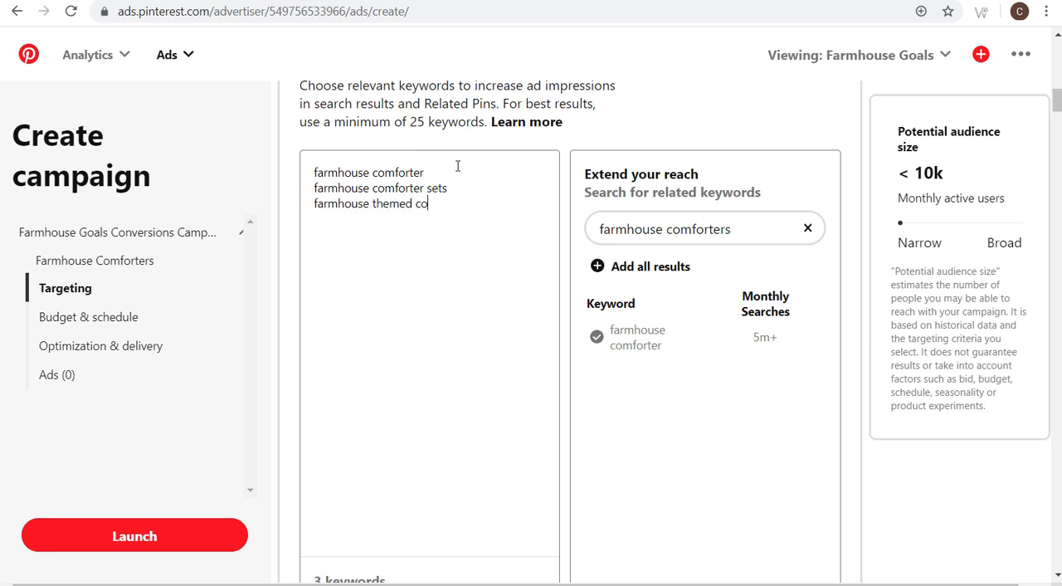
- Add the keywords "farmhouse style comforter" and "farm comforter" on new lines of the keyword list
{"action": "key", "text": "Return"}
{"action": "type", "text": "farmhouse style comforter"}
{"action": "key", "text": "Return"}
{"action": "type", "text": "farmho"}
{"action": "key", "text": "BackSpace"}
{"action": "key", "text": "BackSpace"}
{"action": "type", "text": "comforter "}
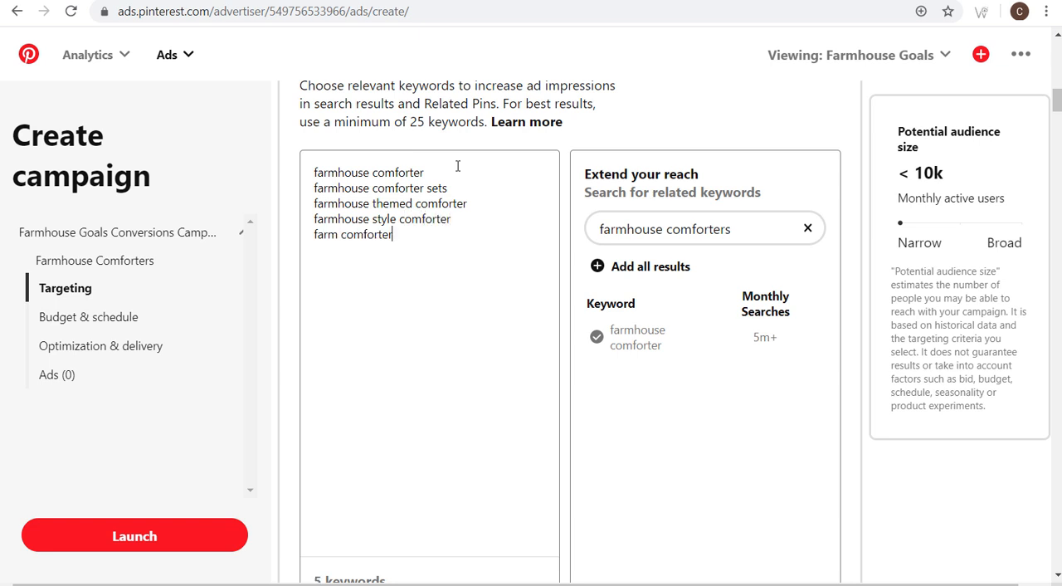
{"action": "type", "text": "rustic comforters"}
- Enter the keyword "rustic comforters" at the end of the keyword list and remove it again
{"action": "left_click_drag", "start_coordinate": [430, 254], "coordinate": [313, 255]}
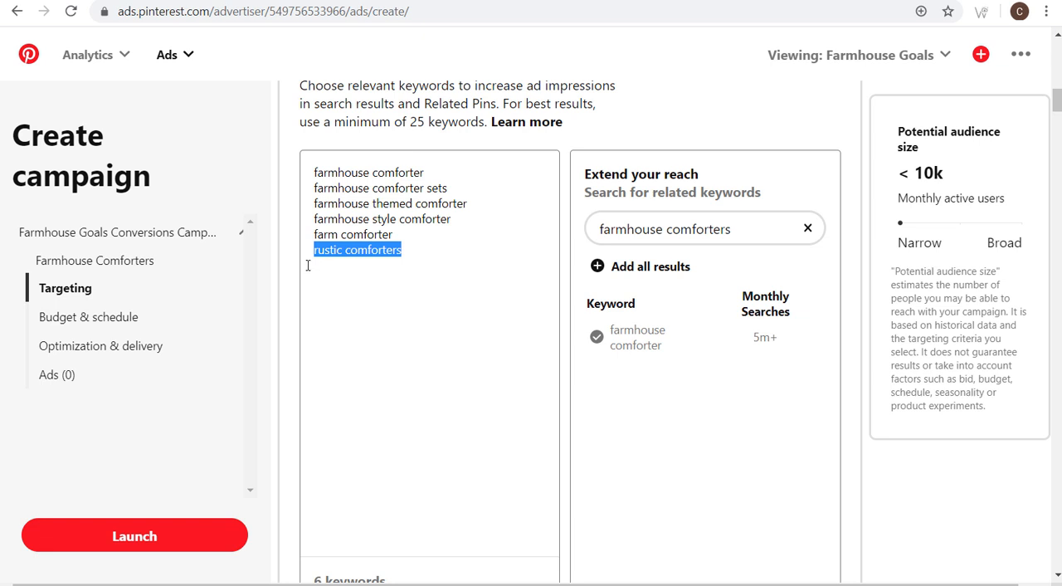
{"action": "key", "text": "BackSpace"}
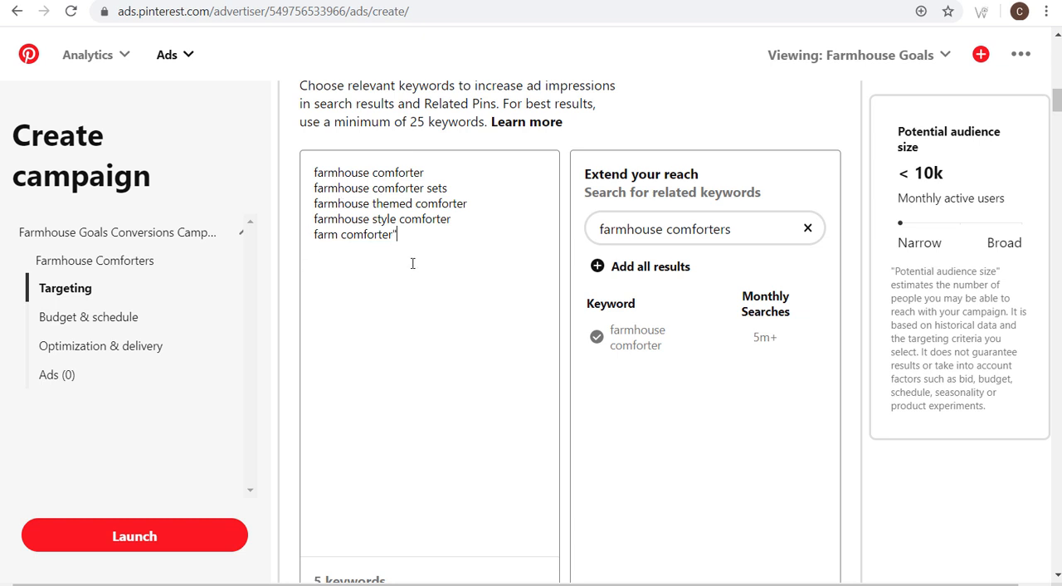
- Enclose all five keywords in quotation marks for phrase match and compare them with the farmhouse-comforters page on farmhousegoals.com
{"action": "left_click_drag", "start_coordinate": [403, 236], "coordinate": [393, 235]}
{"action": "left_click", "coordinate": [476, 218]}
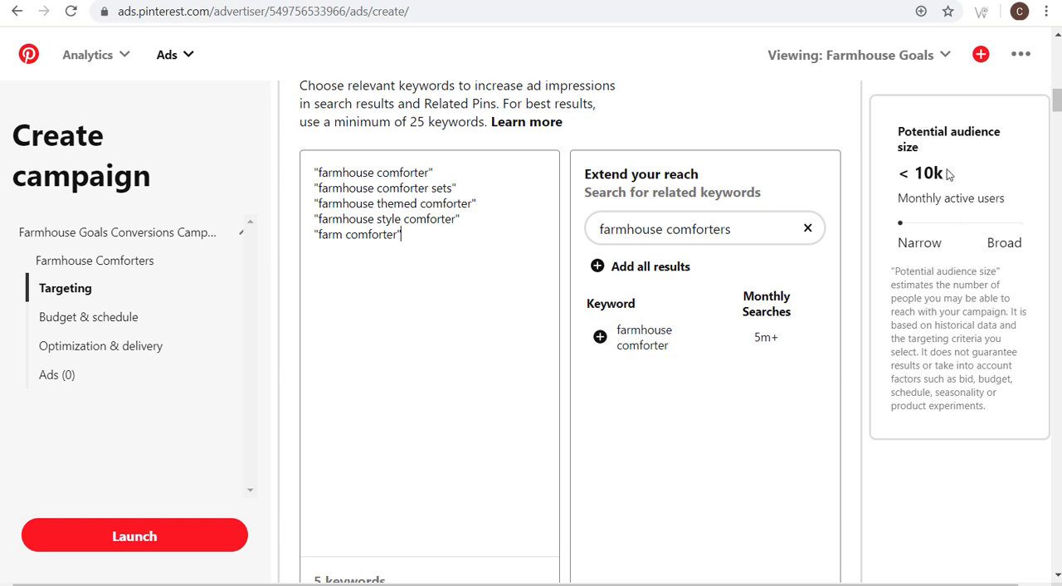
{"action": "left_click", "coordinate": [255, 1]}
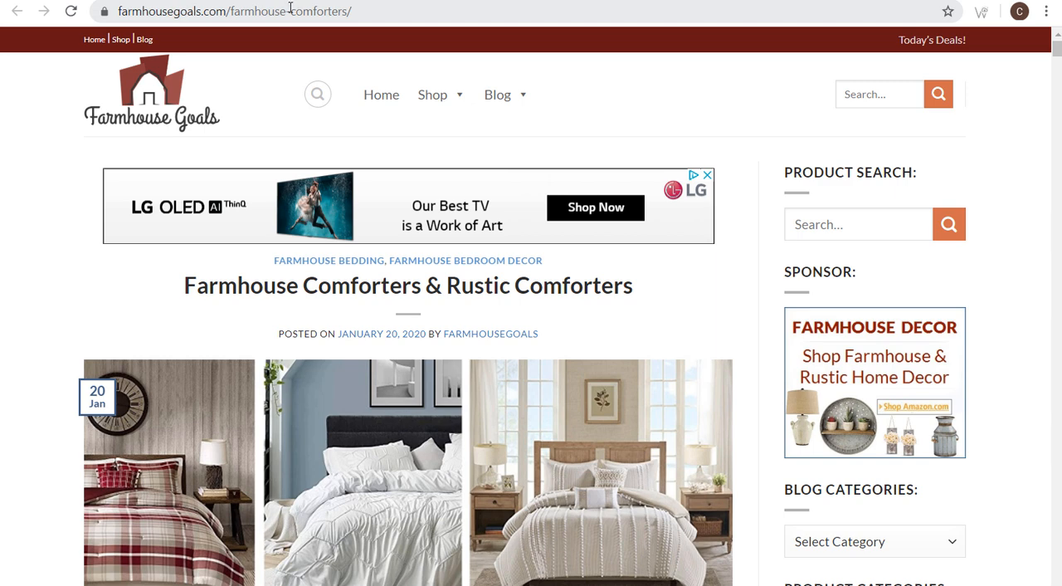
{"action": "left_click", "coordinate": [41, 1]}
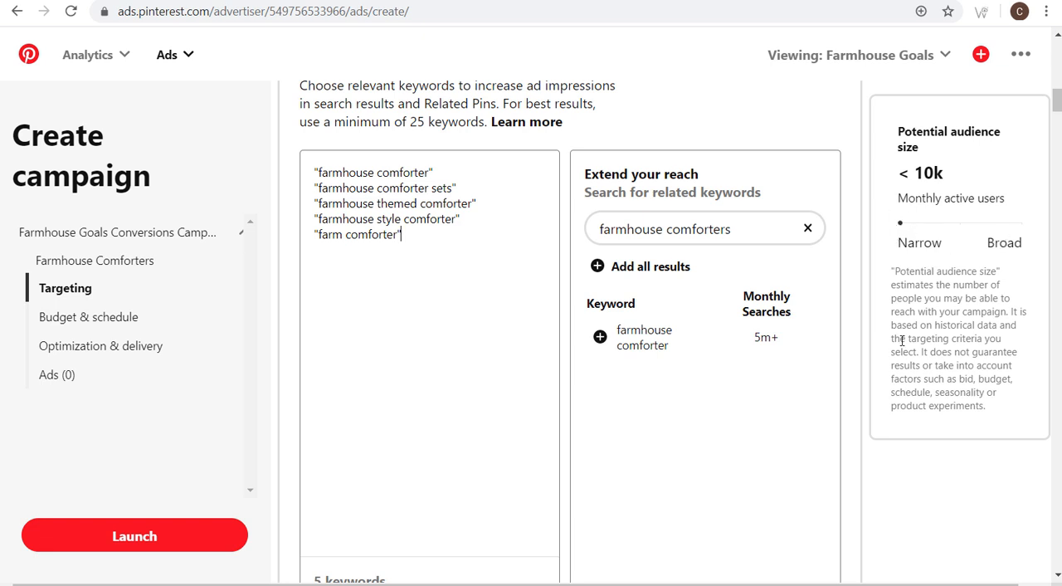
- Show the specific gender choices for the ad group and set the targeting back to all genders
{"action": "scroll", "coordinate": [929, 390], "scroll_direction": "down", "scroll_amount": 3}
{"action": "scroll", "coordinate": [917, 359], "scroll_direction": "down", "scroll_amount": 2}
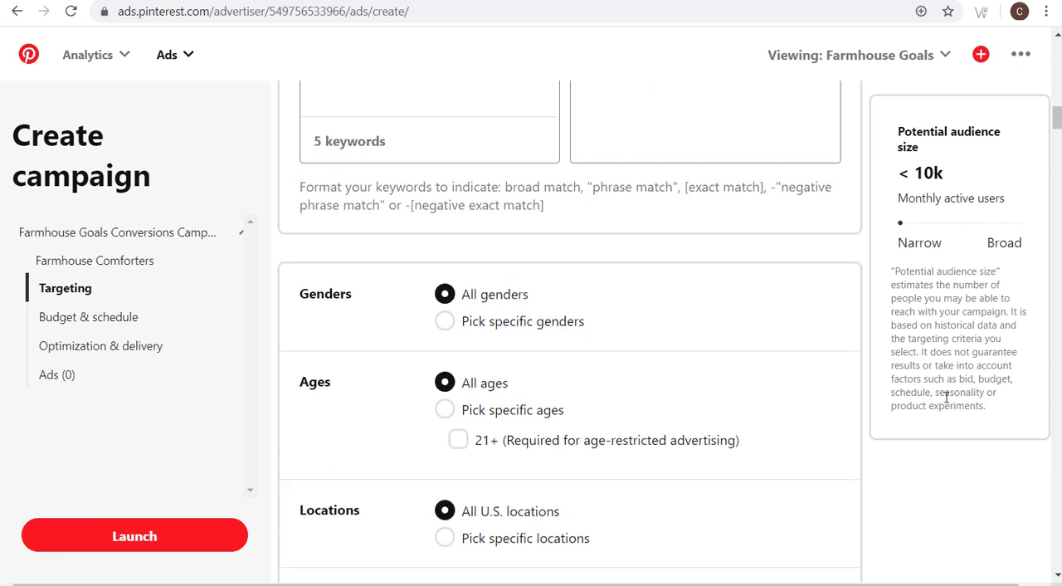
{"action": "scroll", "coordinate": [946, 394], "scroll_direction": "down", "scroll_amount": 1}
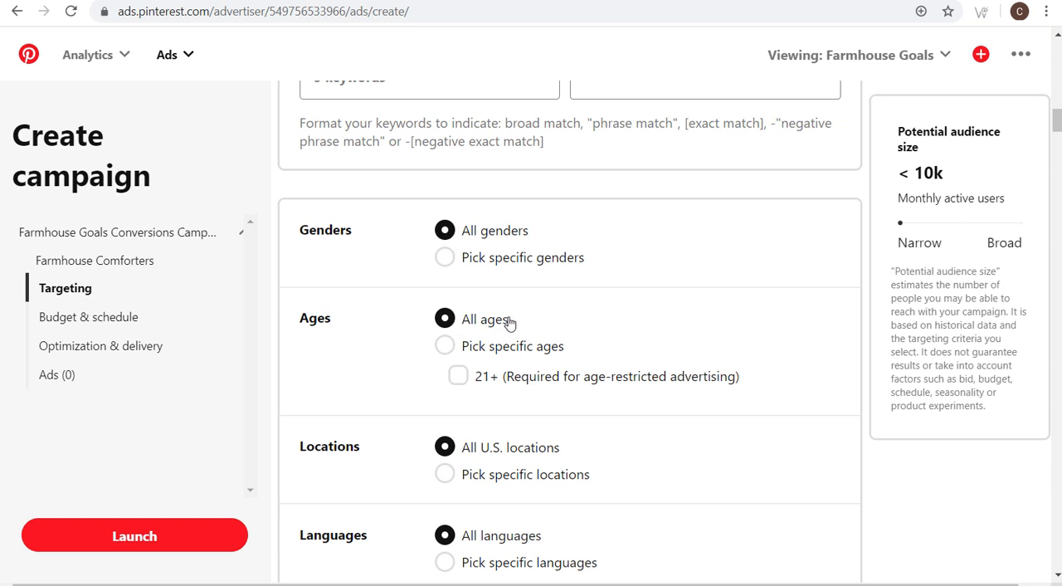
{"action": "left_click", "coordinate": [494, 264]}
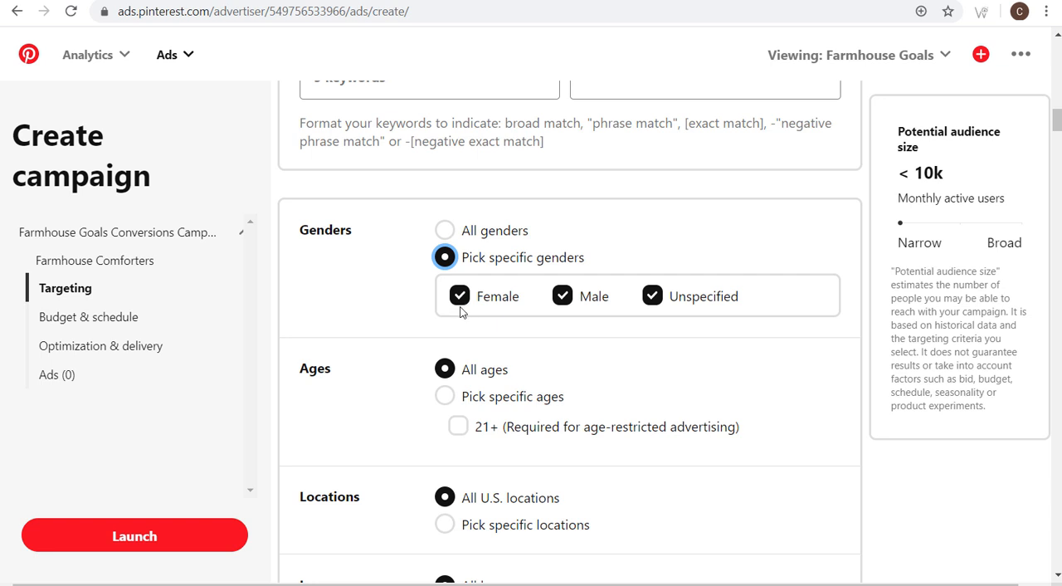
{"action": "left_click", "coordinate": [444, 231]}
- Restrict the ad group's age targeting to 21+ and review the phrase match keywords above it
{"action": "scroll", "coordinate": [499, 171], "scroll_direction": "down", "scroll_amount": 1}
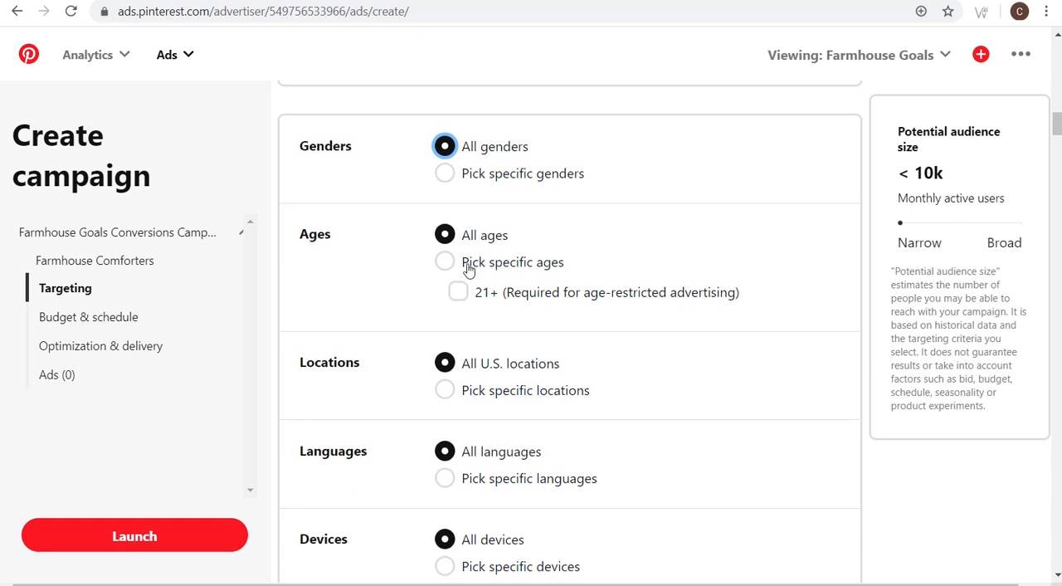
{"action": "left_click", "coordinate": [457, 293]}
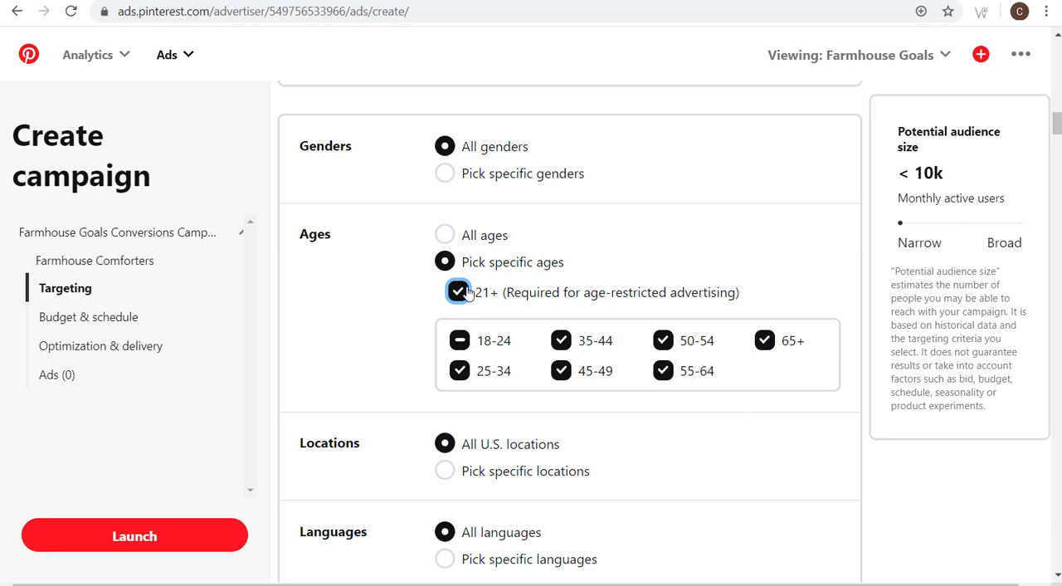
{"action": "scroll", "coordinate": [972, 335], "scroll_direction": "up", "scroll_amount": 4}
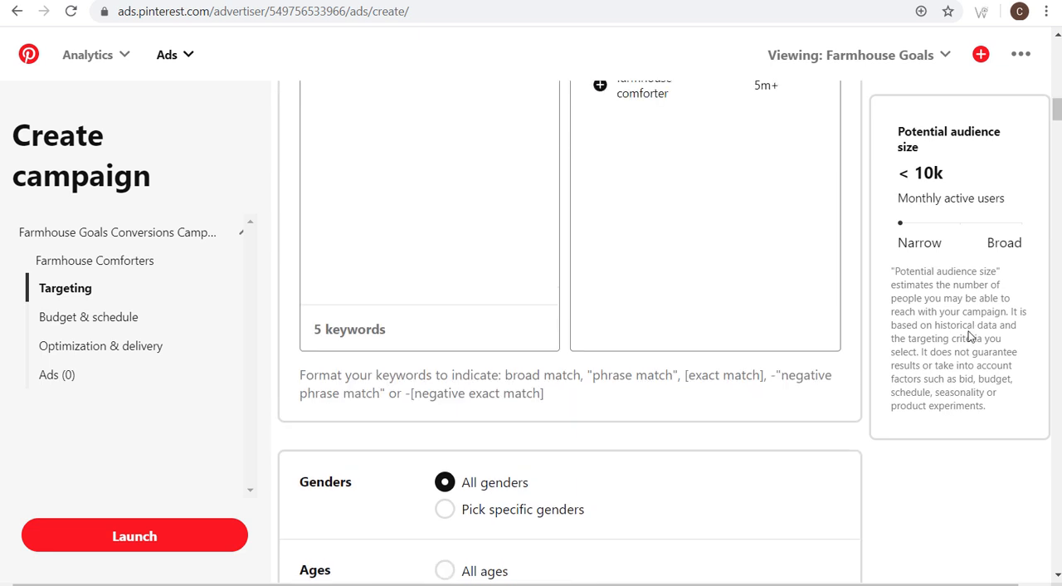
{"action": "scroll", "coordinate": [596, 296], "scroll_direction": "up", "scroll_amount": 3}
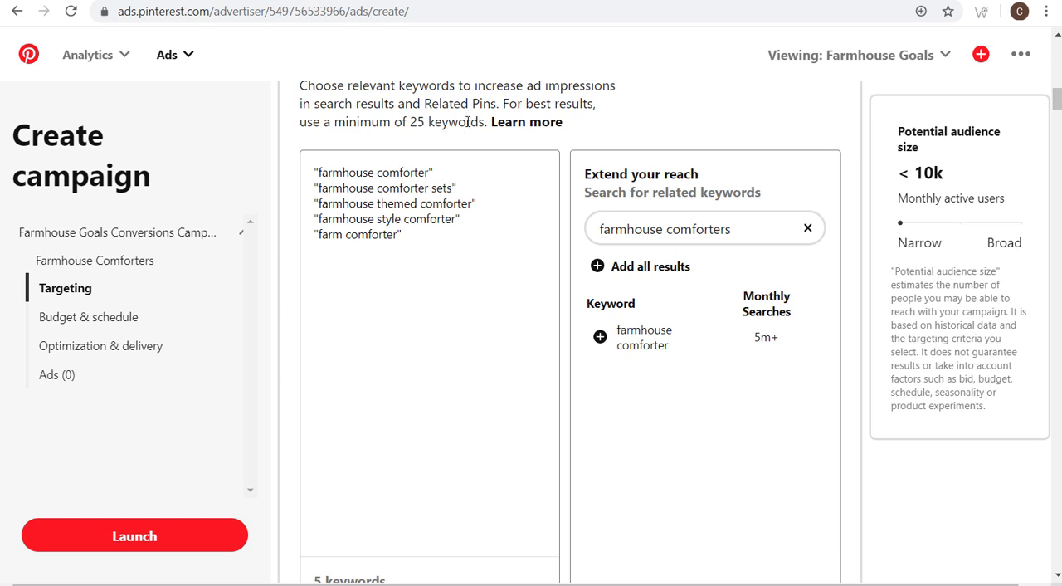
{"action": "scroll", "coordinate": [464, 132], "scroll_direction": "down", "scroll_amount": 8}
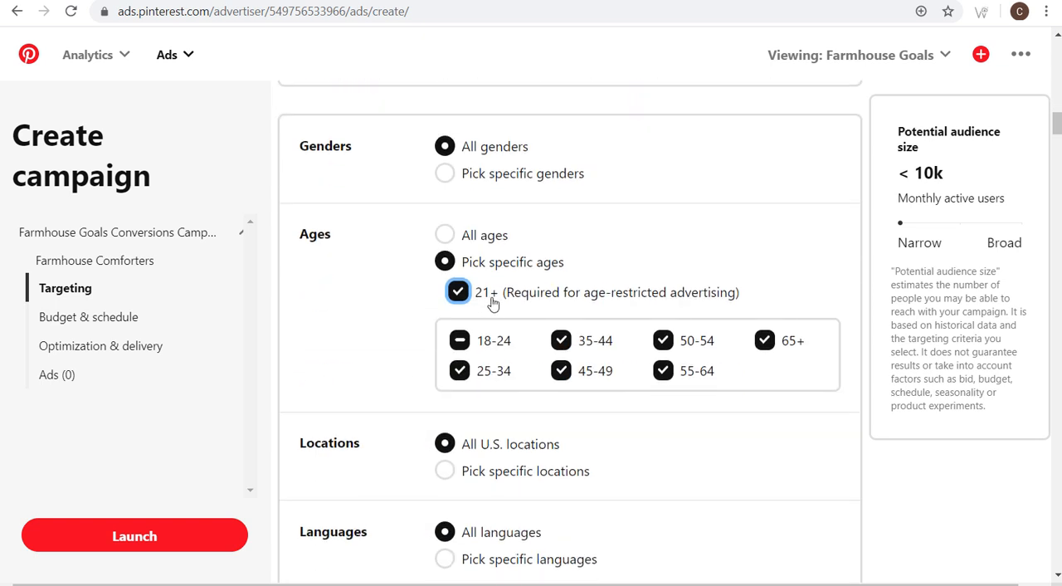
- Show the list of specific countries, regions and metros, and set the locations back to all U.S. locations
{"action": "scroll", "coordinate": [492, 304], "scroll_direction": "down", "scroll_amount": 2}
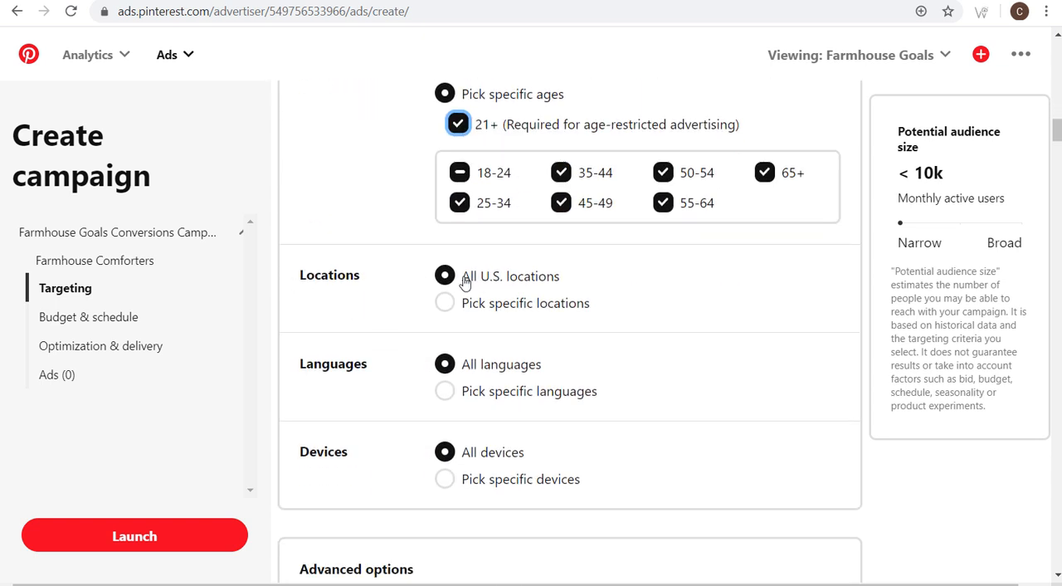
{"action": "left_click", "coordinate": [446, 302]}
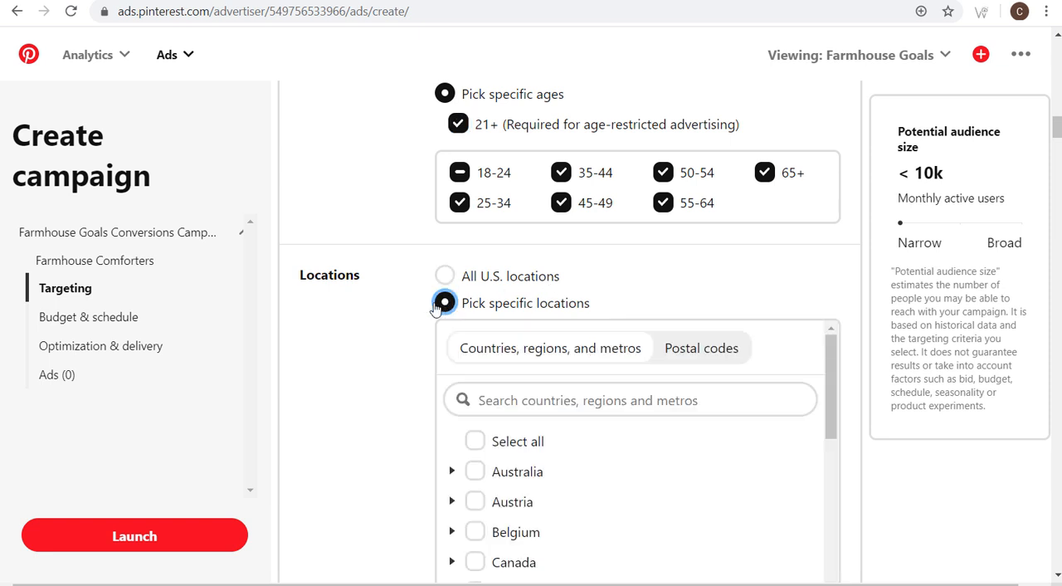
{"action": "scroll", "coordinate": [376, 357], "scroll_direction": "down", "scroll_amount": 2}
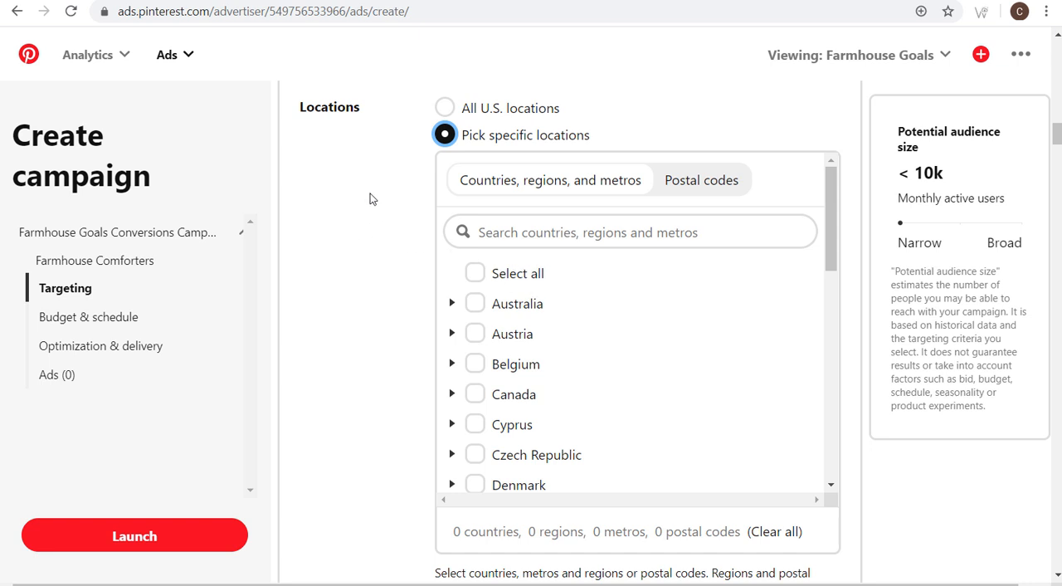
{"action": "left_click", "coordinate": [444, 108]}
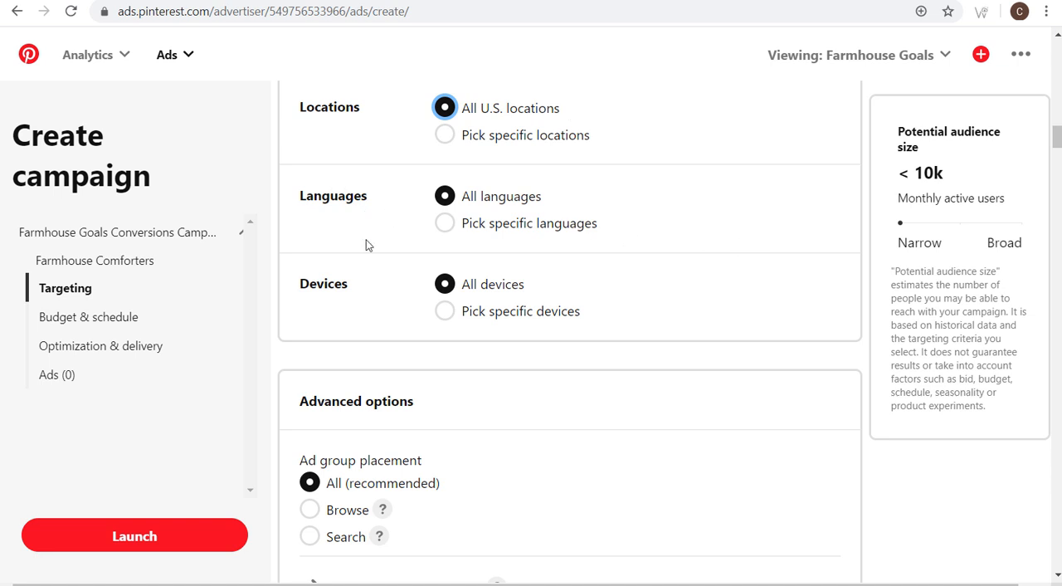
- Limit the ad group's language targeting to English only
{"action": "left_click", "coordinate": [446, 226]}
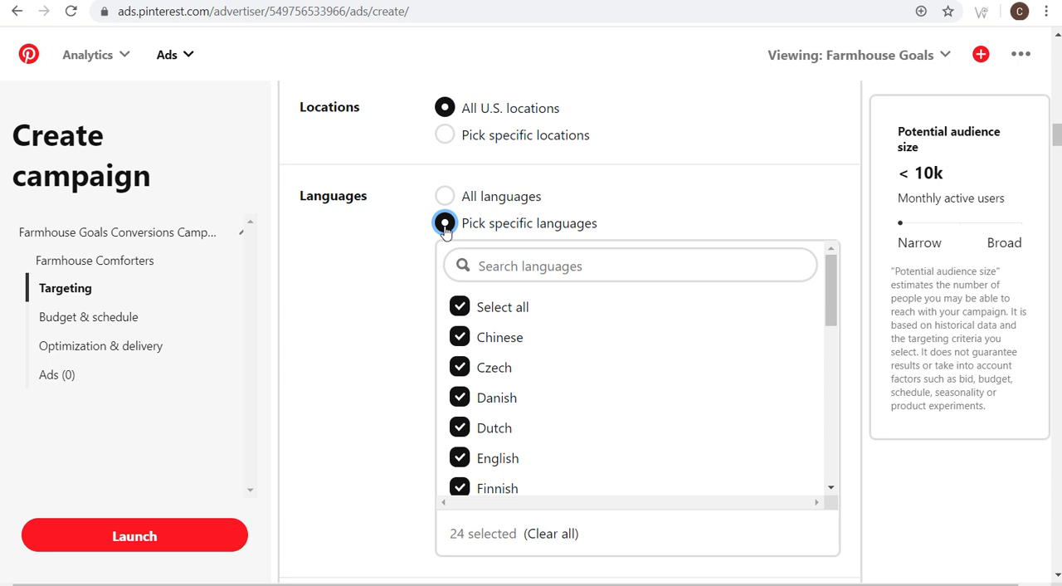
{"action": "left_click", "coordinate": [459, 308]}
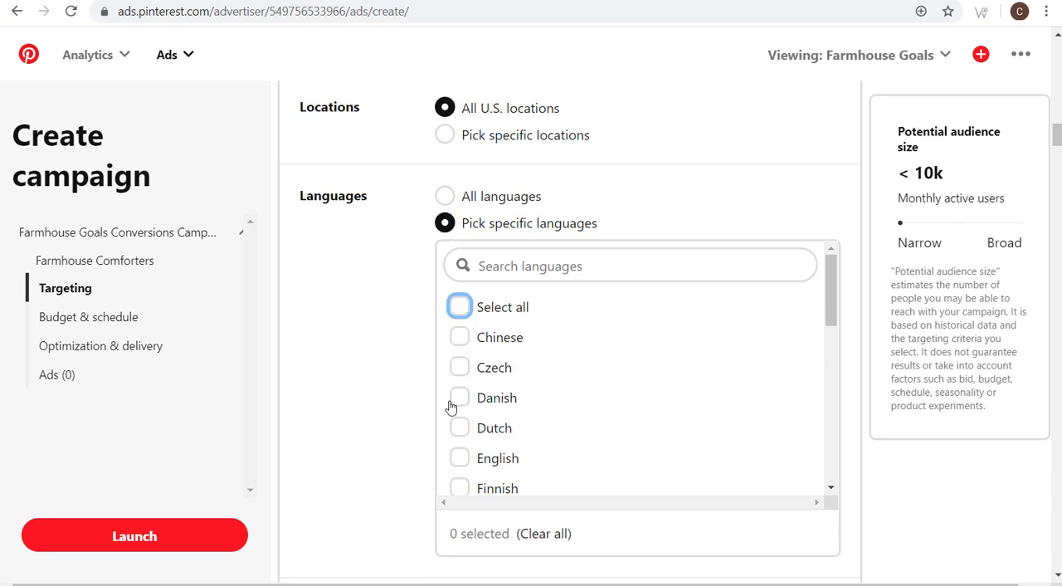
{"action": "left_click", "coordinate": [459, 458]}
- Show the specific device choices for the ad group and set the targeting back to all devices
{"action": "scroll", "coordinate": [403, 308], "scroll_direction": "down", "scroll_amount": 3}
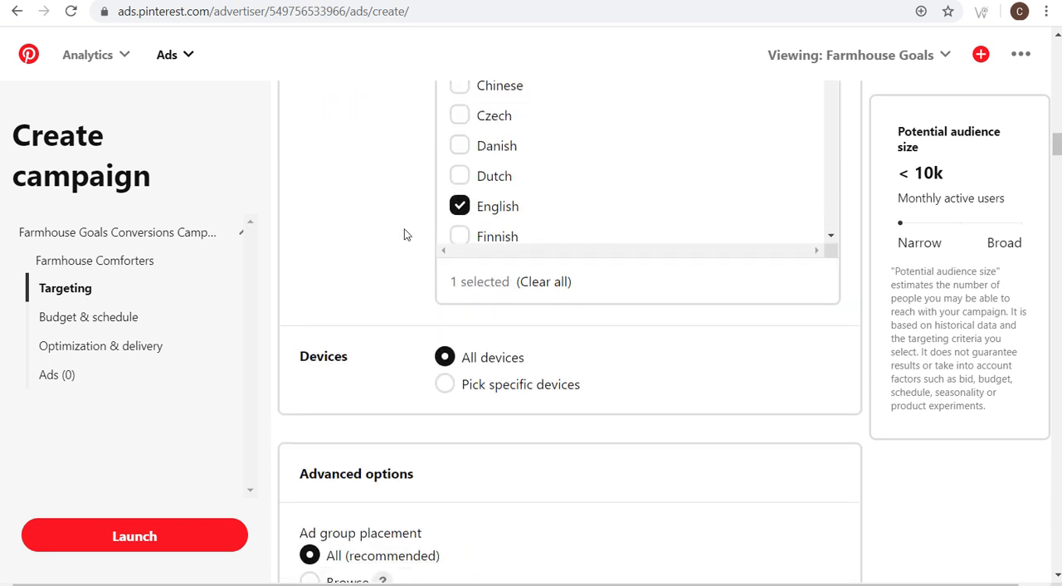
{"action": "scroll", "coordinate": [390, 232], "scroll_direction": "down", "scroll_amount": 1}
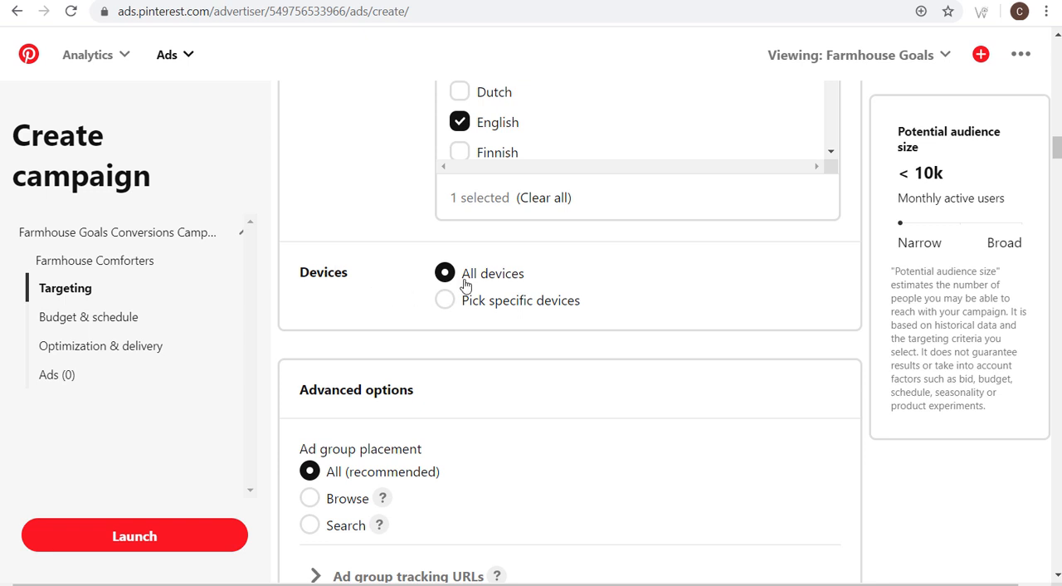
{"action": "left_click", "coordinate": [445, 302]}
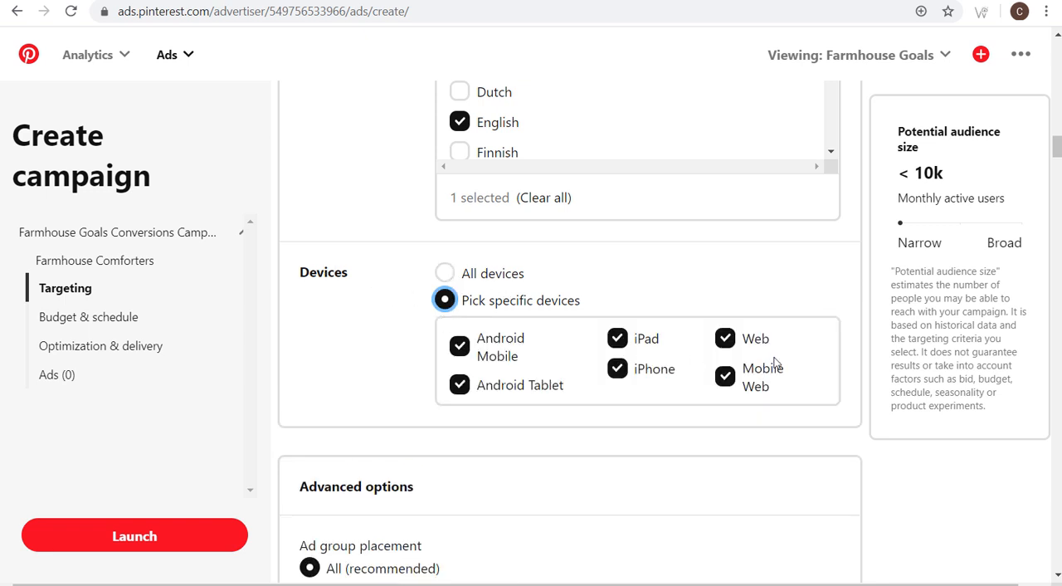
{"action": "left_click", "coordinate": [444, 273]}
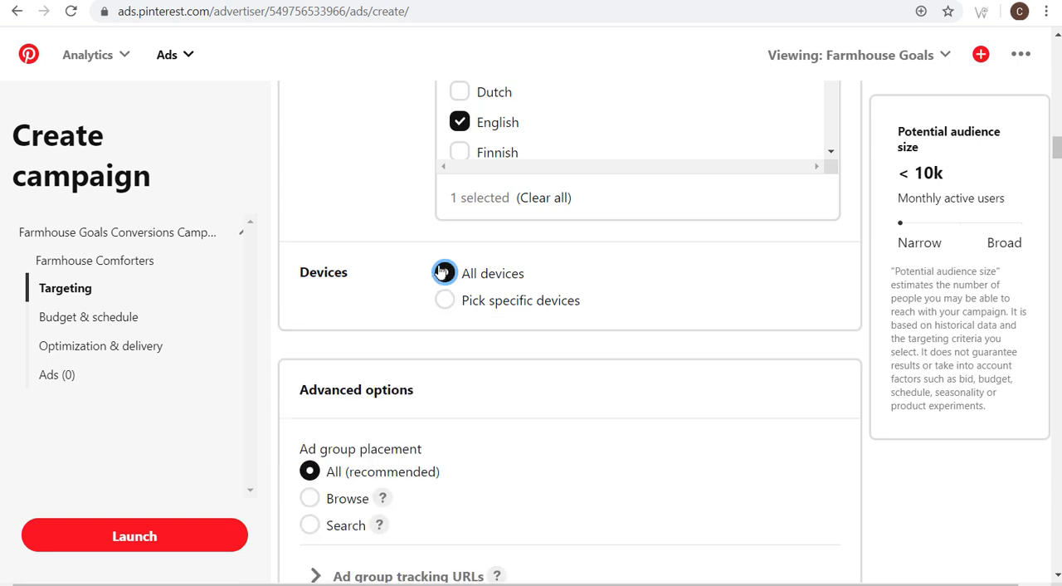
- Look at the ad group placement options and examine how promoted Pins appear while browsing the Pinterest home feed
{"action": "scroll", "coordinate": [746, 356], "scroll_direction": "down", "scroll_amount": 4}
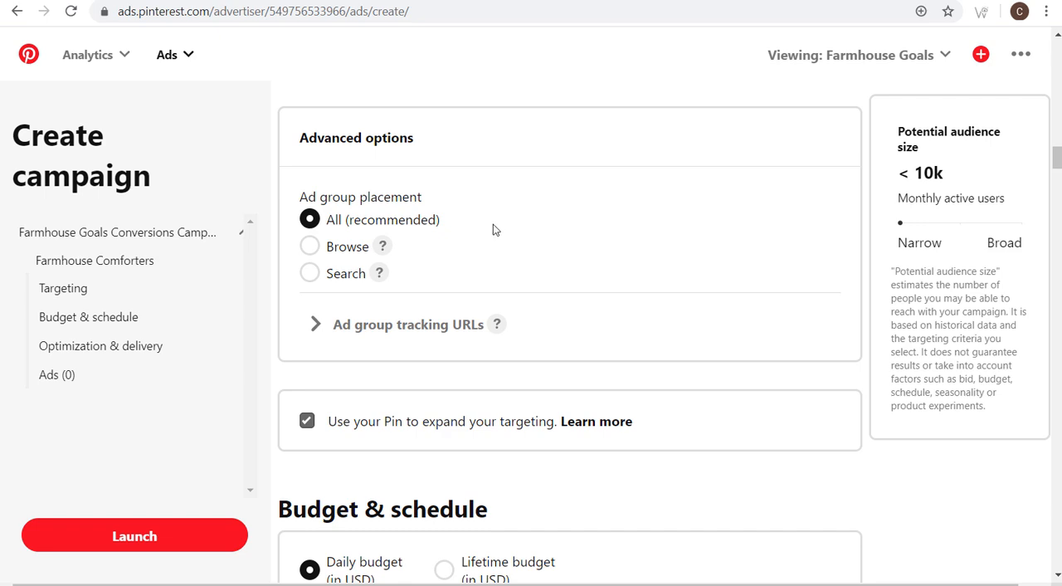
{"action": "left_click", "coordinate": [620, 1]}
{"action": "scroll", "coordinate": [583, 137], "scroll_direction": "down", "scroll_amount": 3}
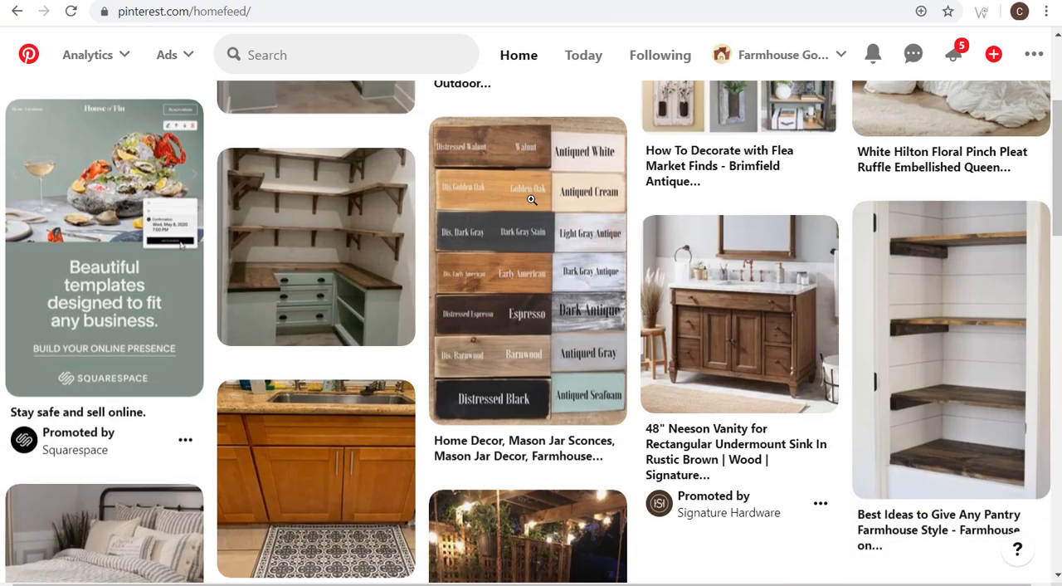
{"action": "scroll", "coordinate": [534, 194], "scroll_direction": "down", "scroll_amount": 1}
{"action": "scroll", "coordinate": [559, 273], "scroll_direction": "up", "scroll_amount": 1}
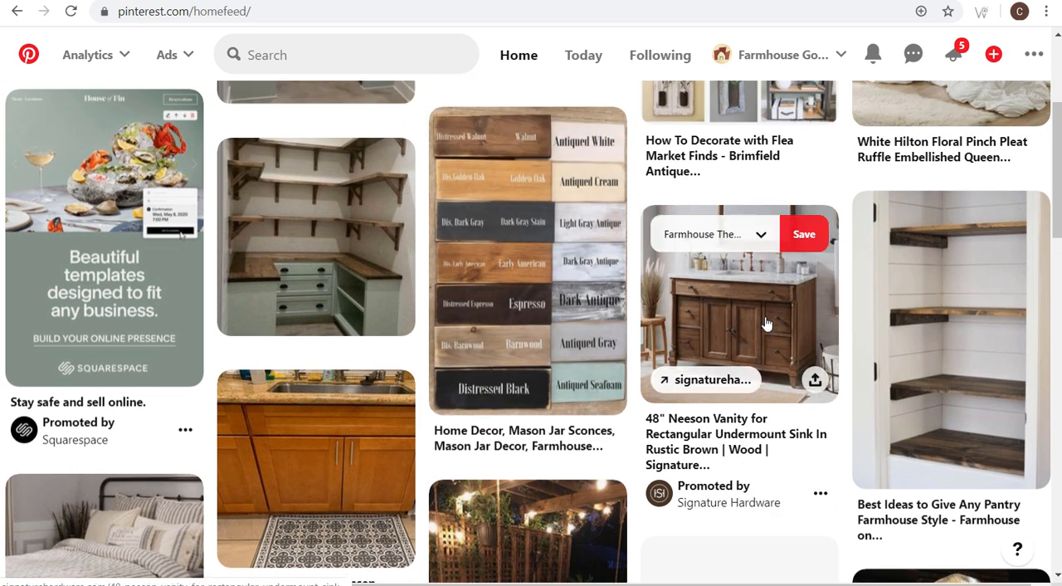
{"action": "scroll", "coordinate": [762, 323], "scroll_direction": "up", "scroll_amount": 1}
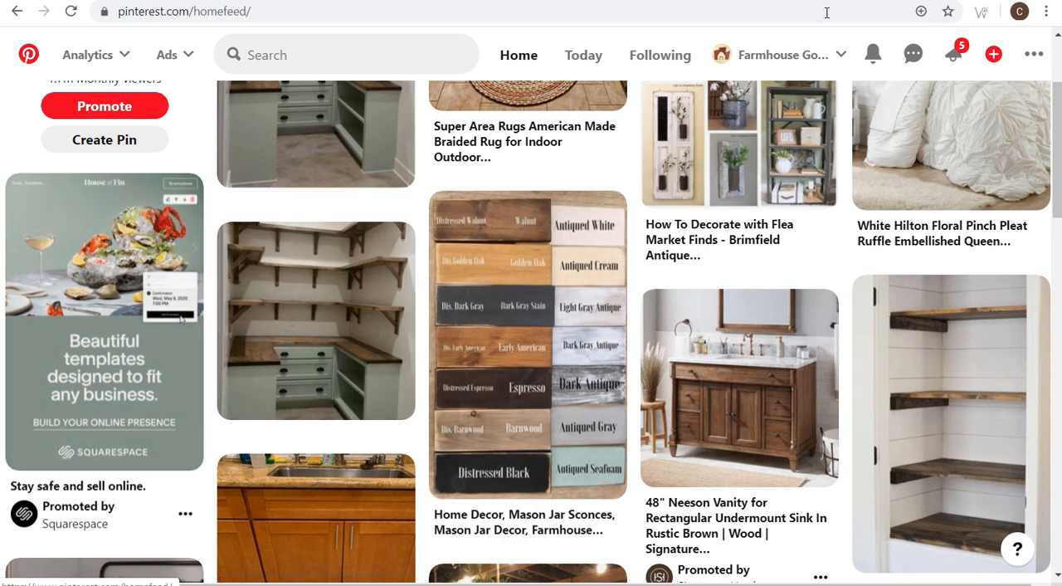
- Go to the "farmhouse coffee table" search results and examine where promoted Pins appear among them
{"action": "key", "text": "alt+Left"}
{"action": "left_click_drag", "start_coordinate": [270, 56], "coordinate": [398, 63]}
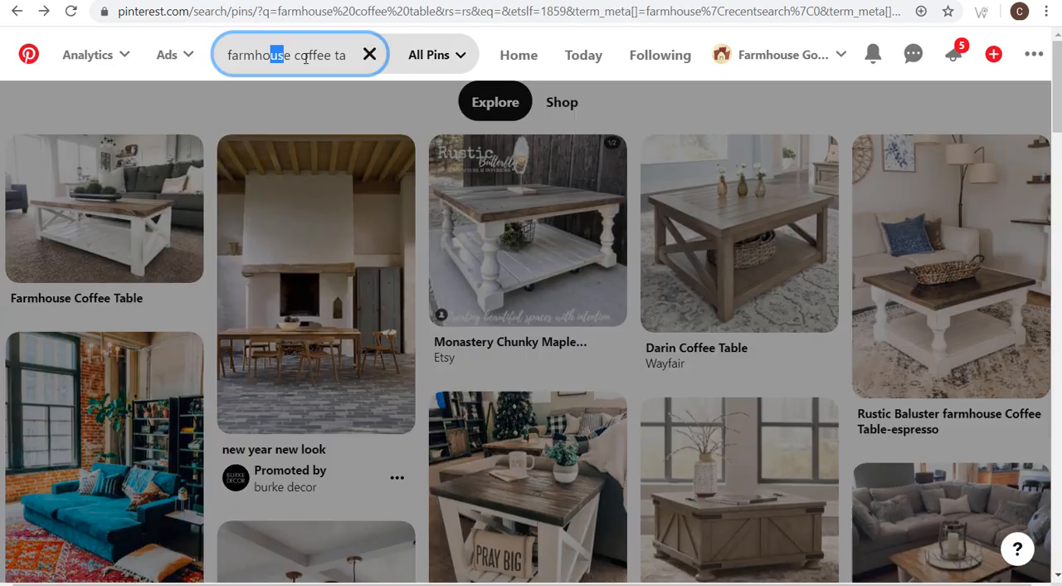
{"action": "left_click", "coordinate": [2, 74]}
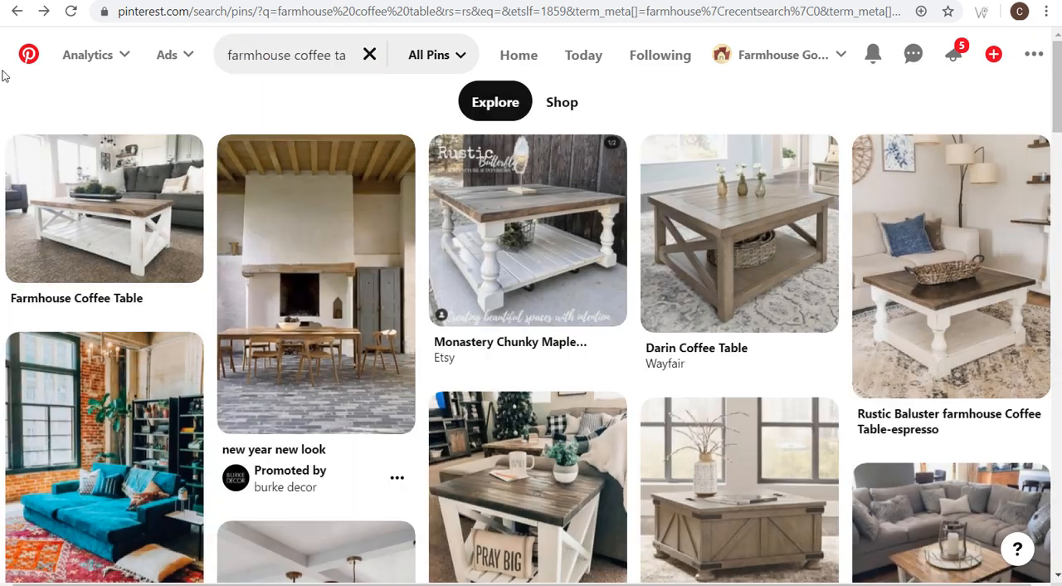
{"action": "scroll", "coordinate": [316, 232], "scroll_direction": "down", "scroll_amount": 2}
{"action": "scroll", "coordinate": [336, 224], "scroll_direction": "up", "scroll_amount": 2}
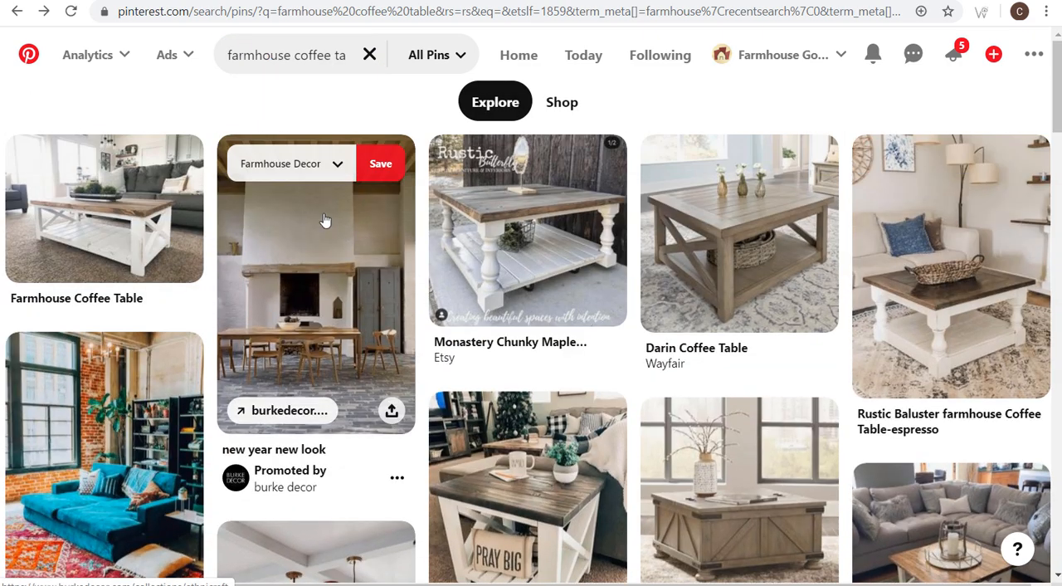
{"action": "scroll", "coordinate": [332, 382], "scroll_direction": "down", "scroll_amount": 4}
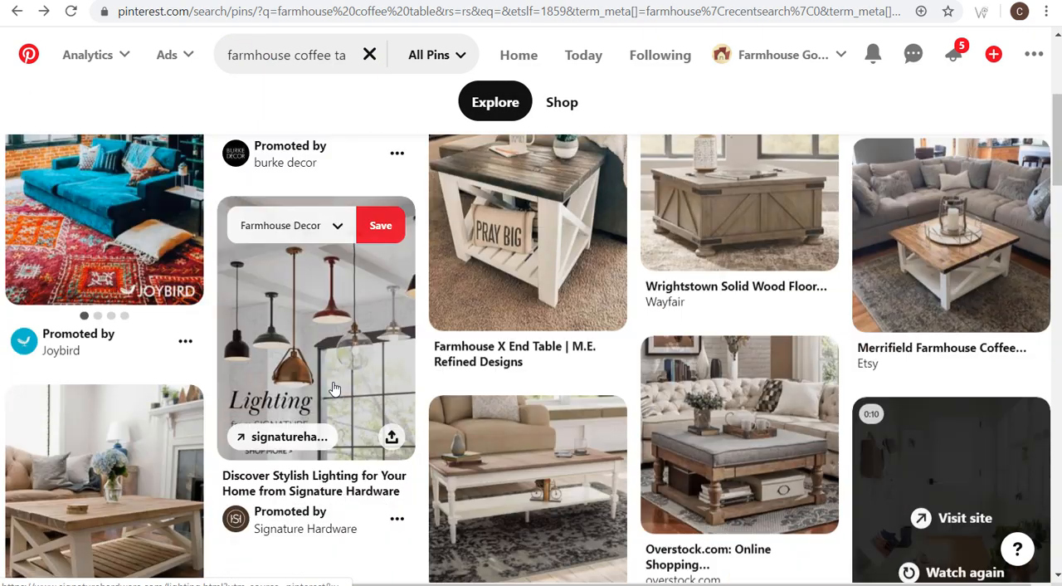
{"action": "scroll", "coordinate": [332, 365], "scroll_direction": "down", "scroll_amount": 5}
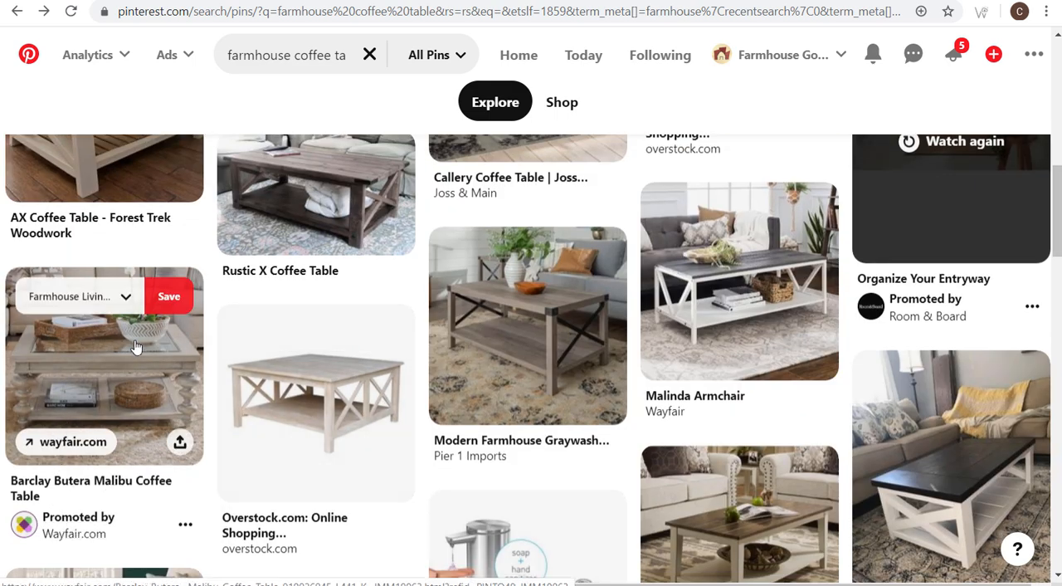
{"action": "mouse_move", "coordinate": [180, 340]}
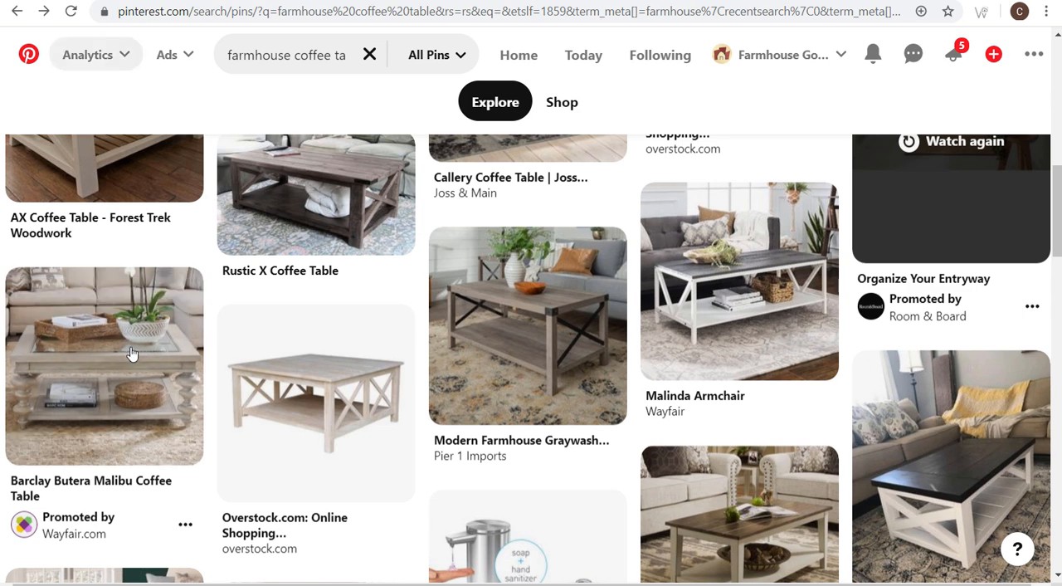
- Return to the campaign form and expand the ad group tracking URLs in the advanced options
{"action": "left_click", "coordinate": [44, 10]}
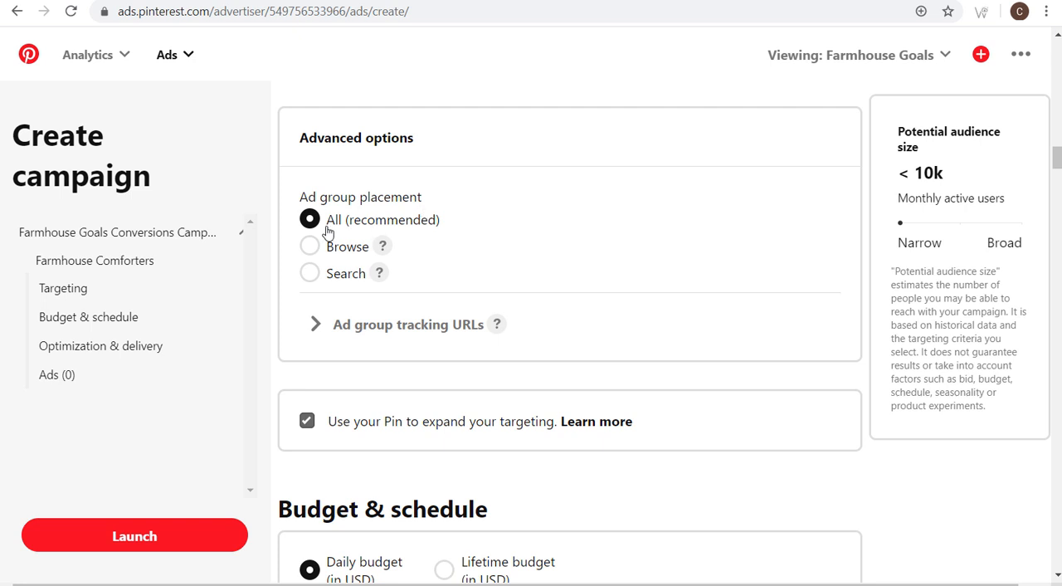
{"action": "left_click", "coordinate": [342, 328]}
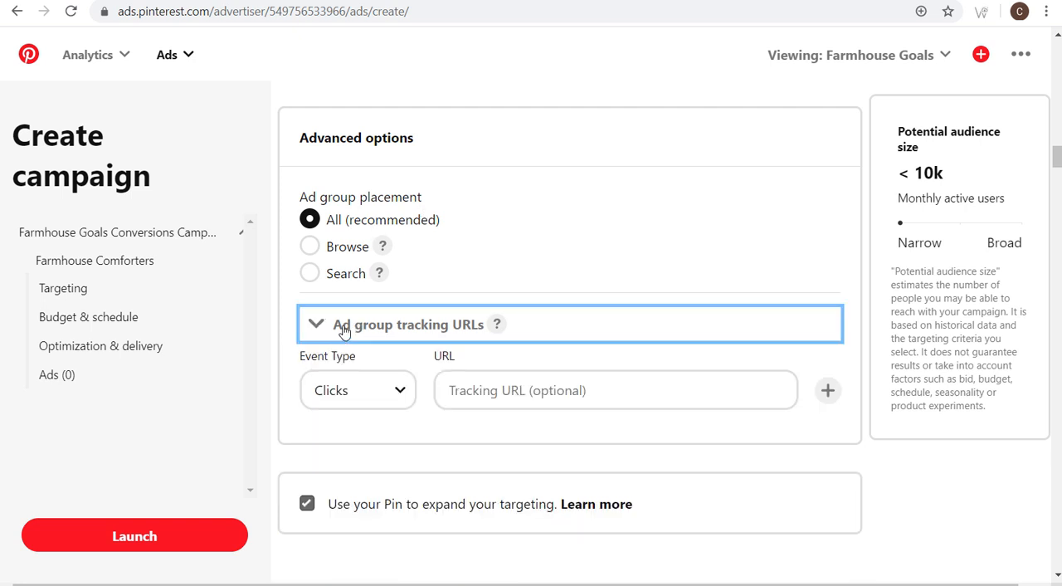
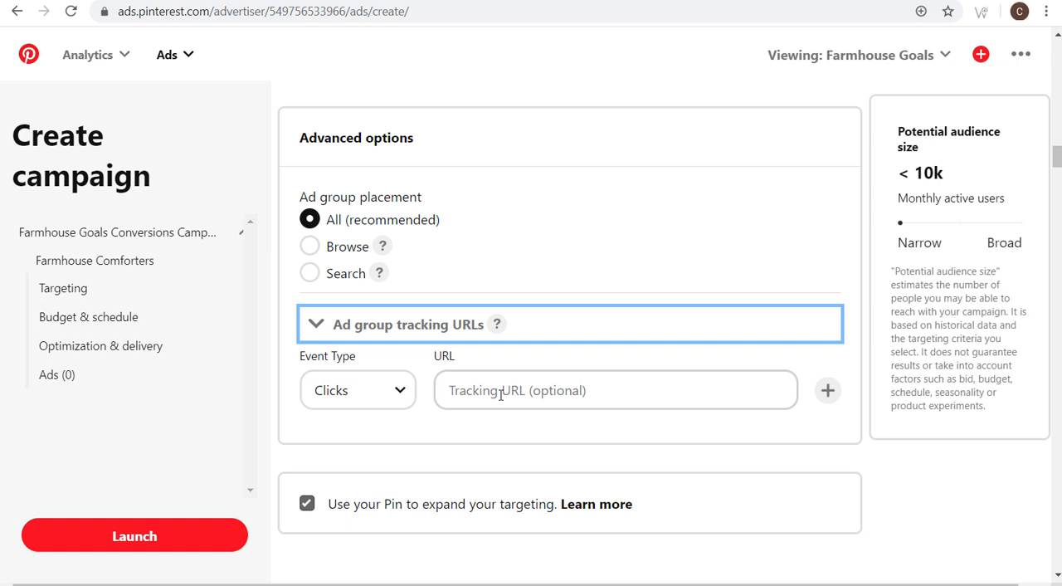
- Look at the event type choices for ad group tracking URLs, collapse that section and read its help text
{"action": "left_click", "coordinate": [373, 405]}
{"action": "left_click", "coordinate": [370, 421]}
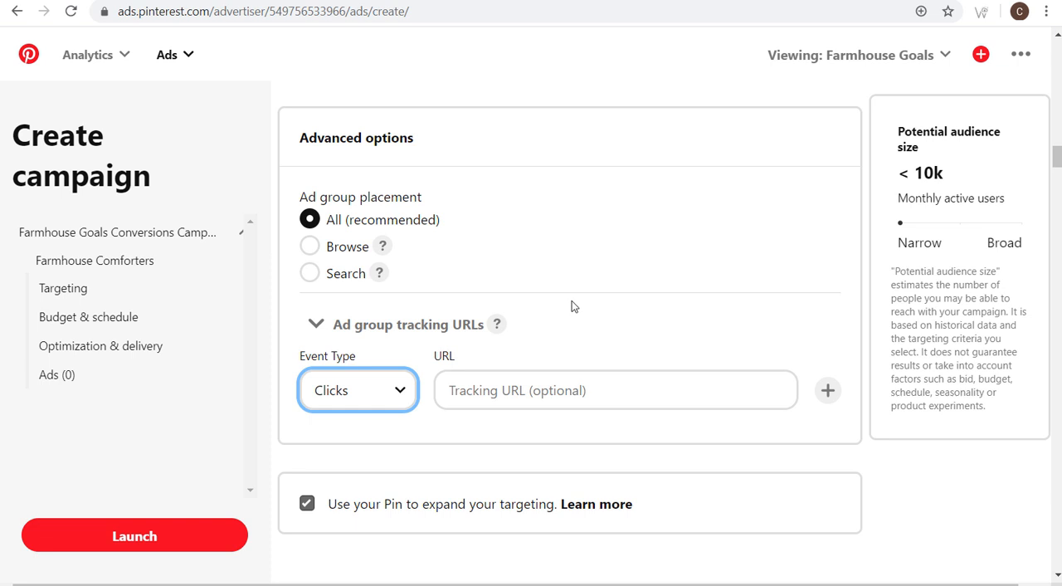
{"action": "left_click", "coordinate": [307, 328]}
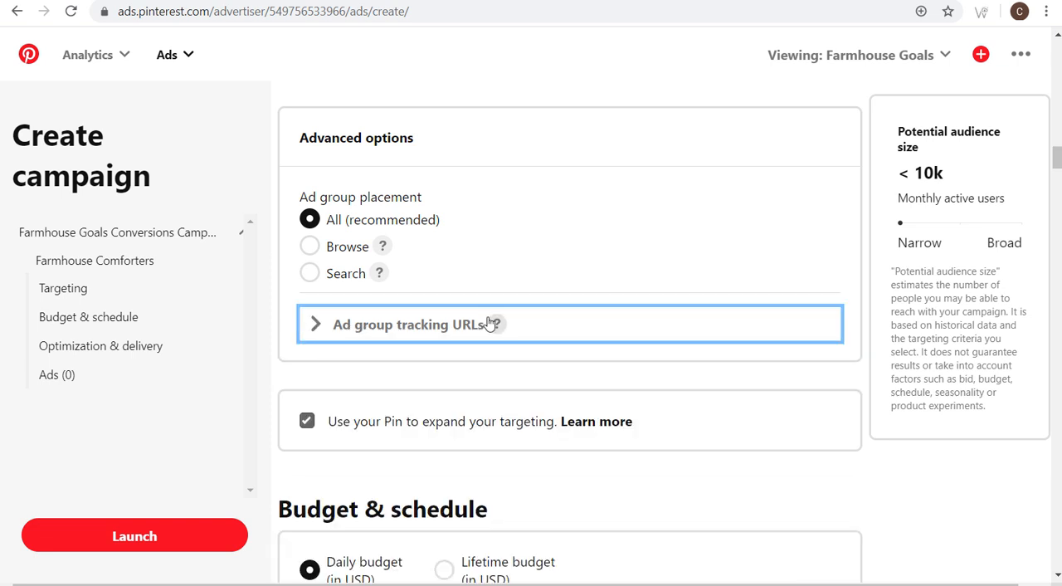
{"action": "mouse_move", "coordinate": [496, 325]}
{"action": "scroll", "coordinate": [497, 328], "scroll_direction": "up", "scroll_amount": 1}
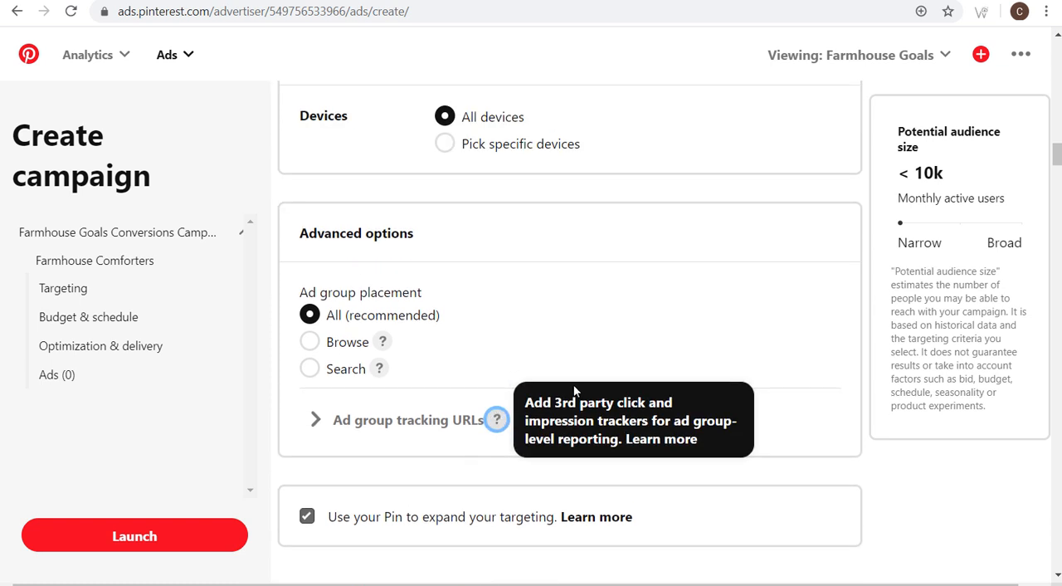
{"action": "left_click_drag", "start_coordinate": [544, 402], "coordinate": [676, 407]}
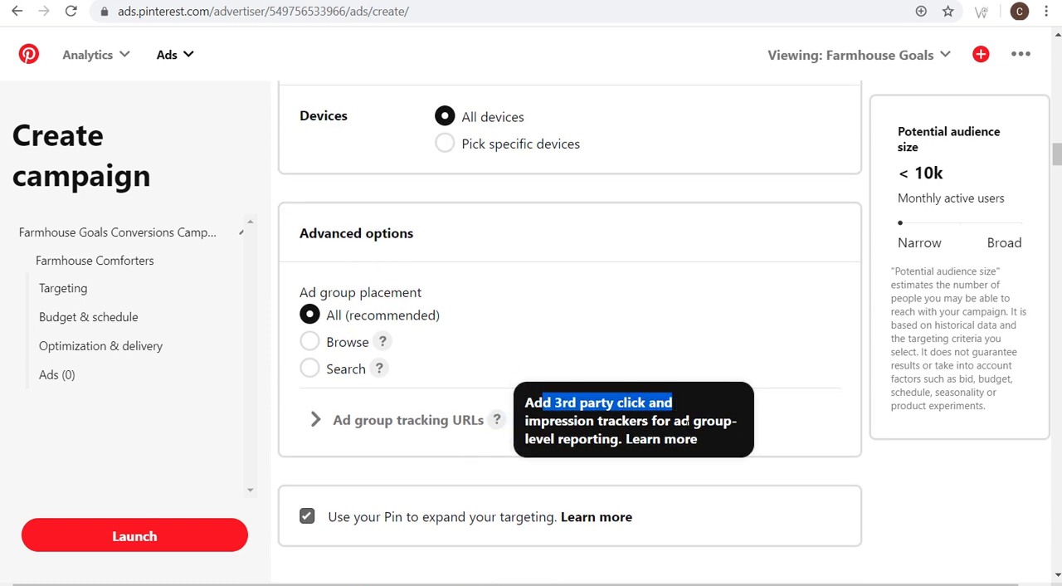
{"action": "left_click", "coordinate": [687, 421]}
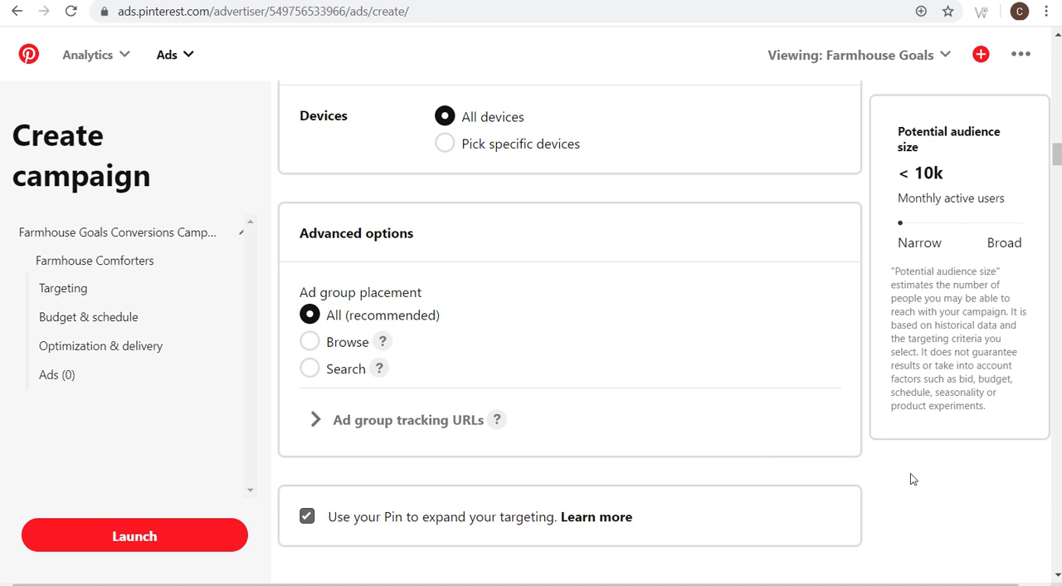
- Turn off the option to use your Pin to expand the ad group's targeting
{"action": "scroll", "coordinate": [578, 445], "scroll_direction": "down", "scroll_amount": 4}
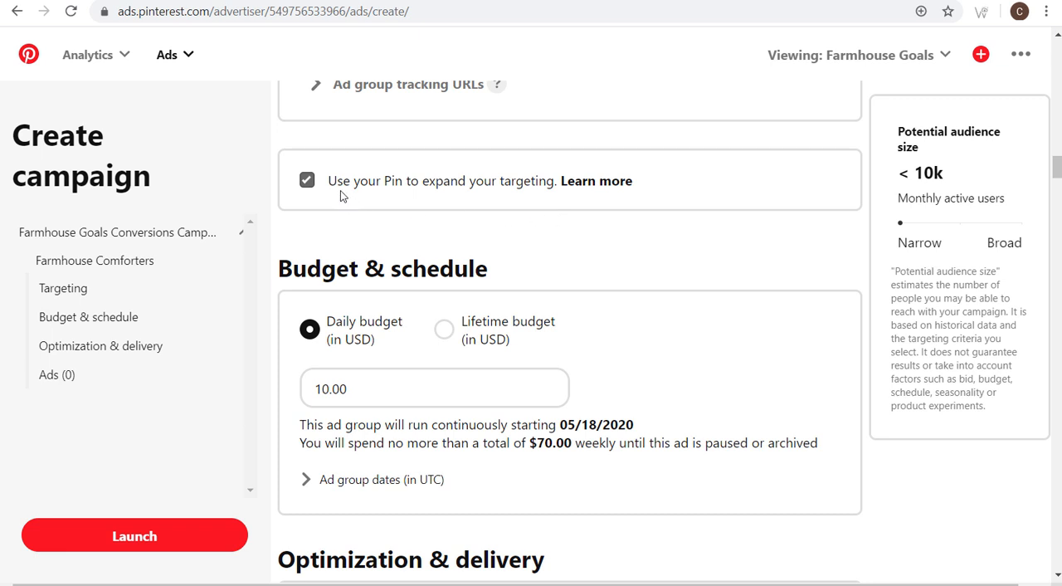
{"action": "left_click", "coordinate": [307, 180]}
- Set the ad group's daily budget to 2.00 USD
{"action": "scroll", "coordinate": [612, 211], "scroll_direction": "down", "scroll_amount": 1}
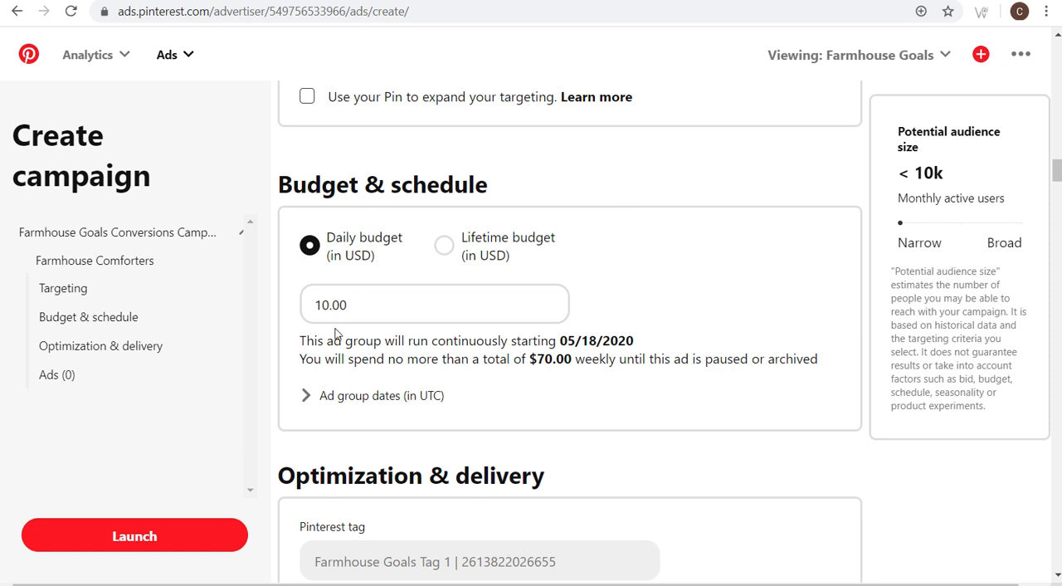
{"action": "left_click_drag", "start_coordinate": [329, 341], "coordinate": [438, 341]}
{"action": "left_click", "coordinate": [462, 340]}
{"action": "double_click", "coordinate": [370, 312]}
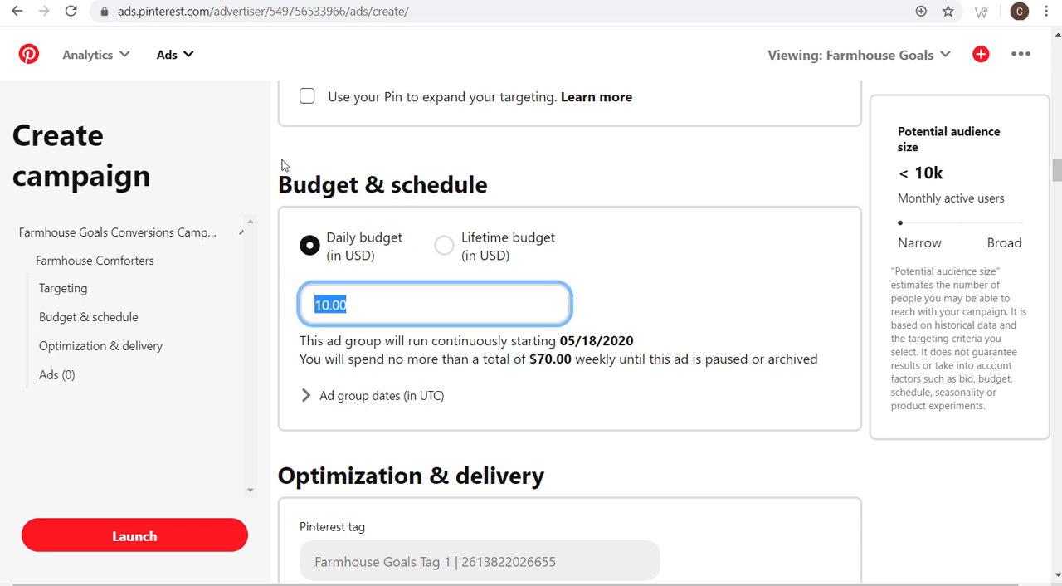
{"action": "type", "text": "2.00"}
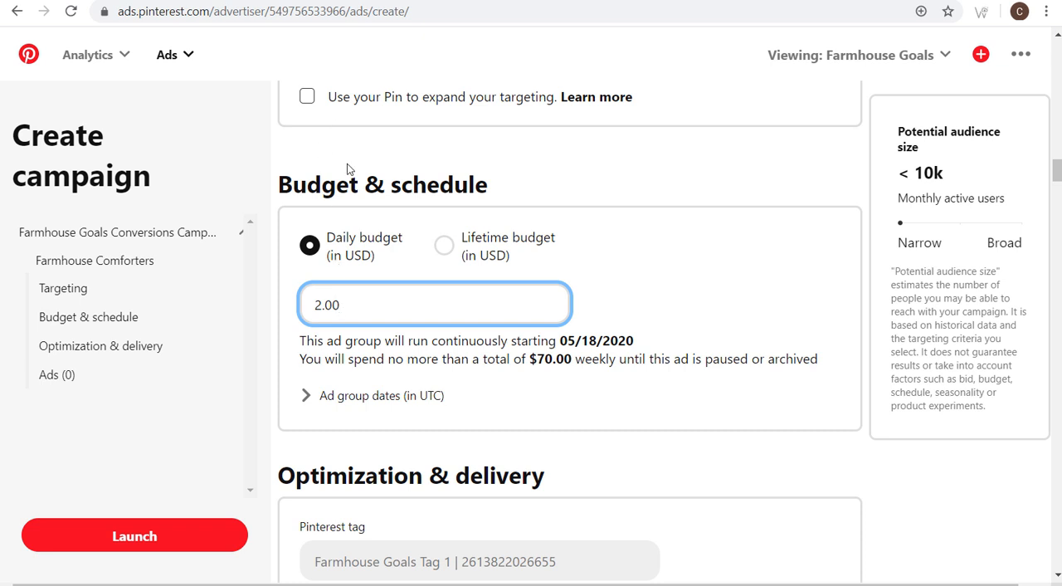
- Try a daily budget of 20.00 USD and set it back to 2.00 USD
{"action": "left_click_drag", "start_coordinate": [371, 311], "coordinate": [264, 309]}
{"action": "type", "text": "20.00"}
{"action": "left_click_drag", "start_coordinate": [365, 310], "coordinate": [288, 304]}
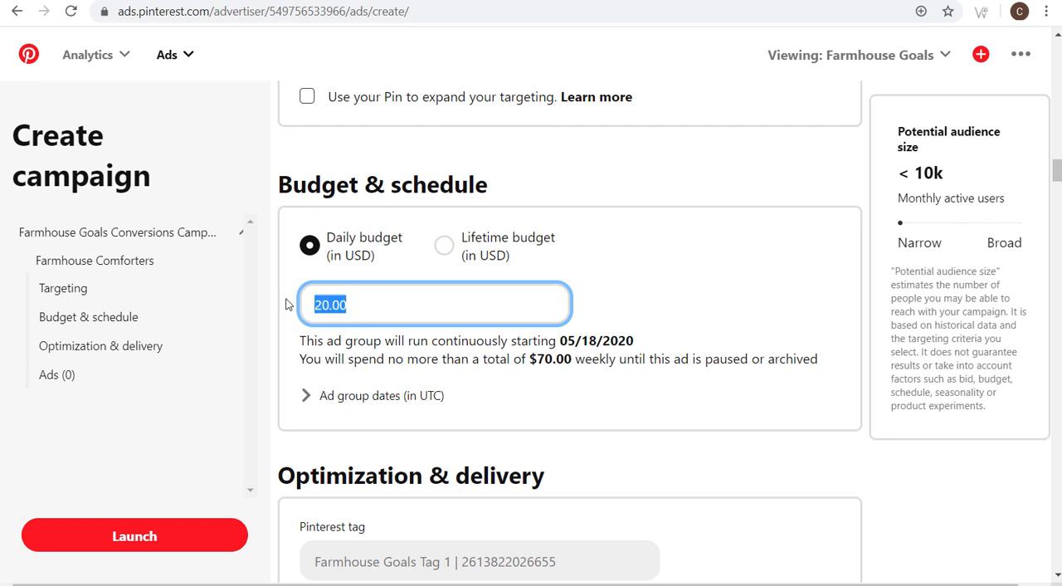
{"action": "type", "text": "2.00"}
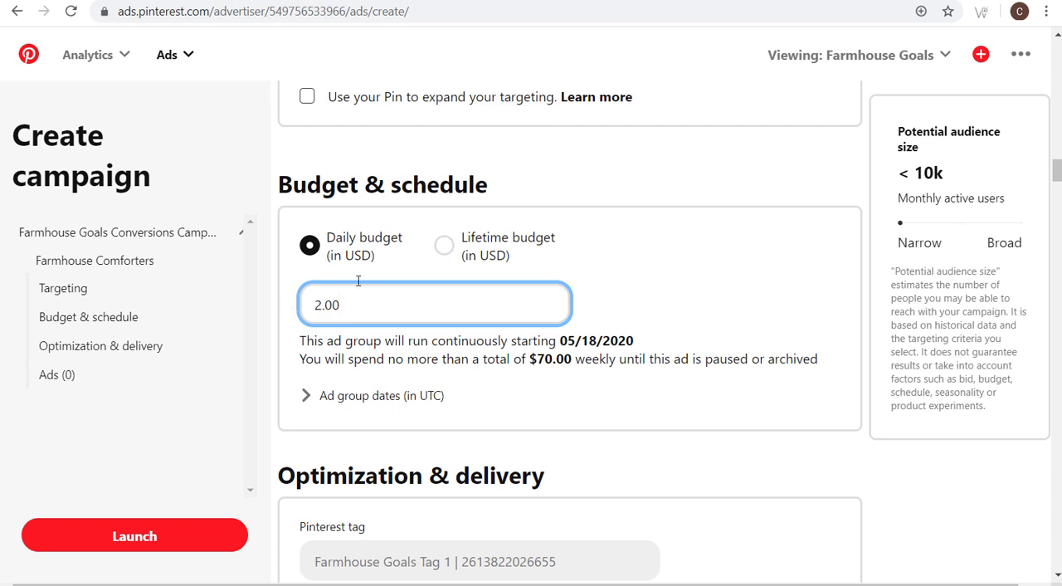
{"action": "left_click", "coordinate": [907, 442]}
- Show the ad group's start and end date options and collapse them again
{"action": "left_click", "coordinate": [305, 398]}
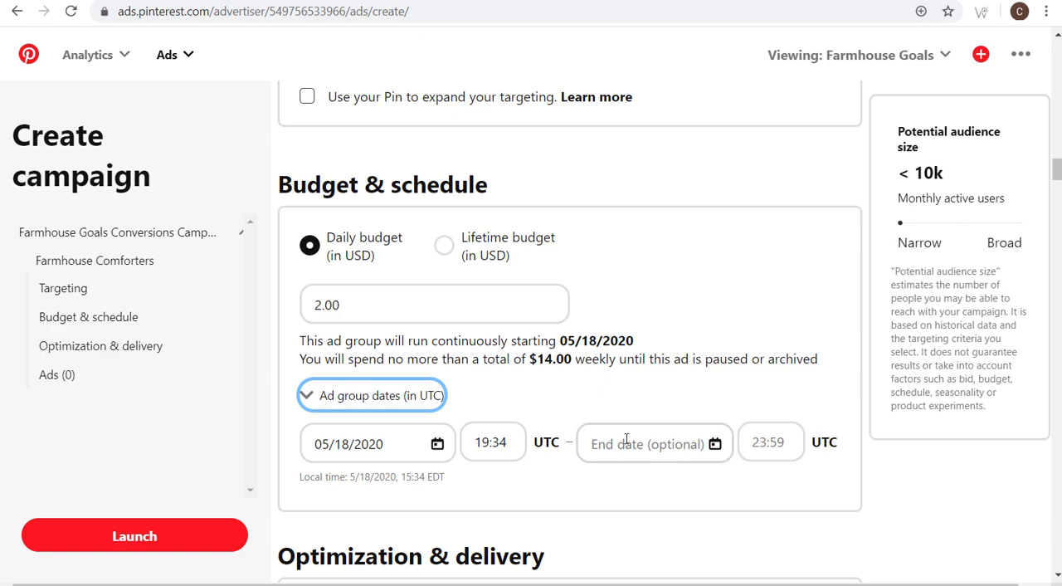
{"action": "left_click", "coordinate": [372, 406]}
- Set the target average cost-per-action for the Lead conversion event to 0.50 USD
{"action": "scroll", "coordinate": [713, 365], "scroll_direction": "down", "scroll_amount": 3}
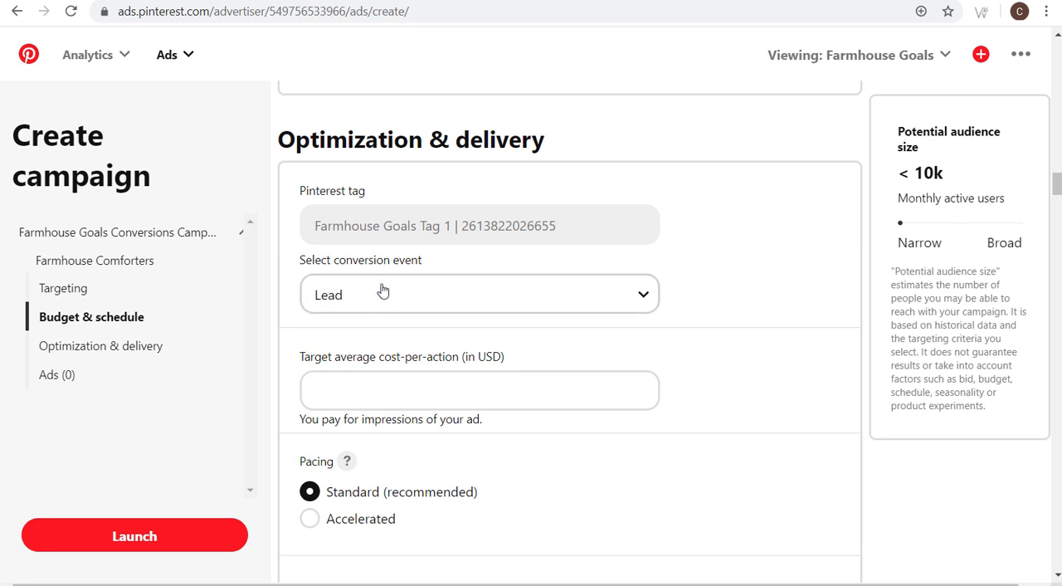
{"action": "scroll", "coordinate": [750, 282], "scroll_direction": "down", "scroll_amount": 1}
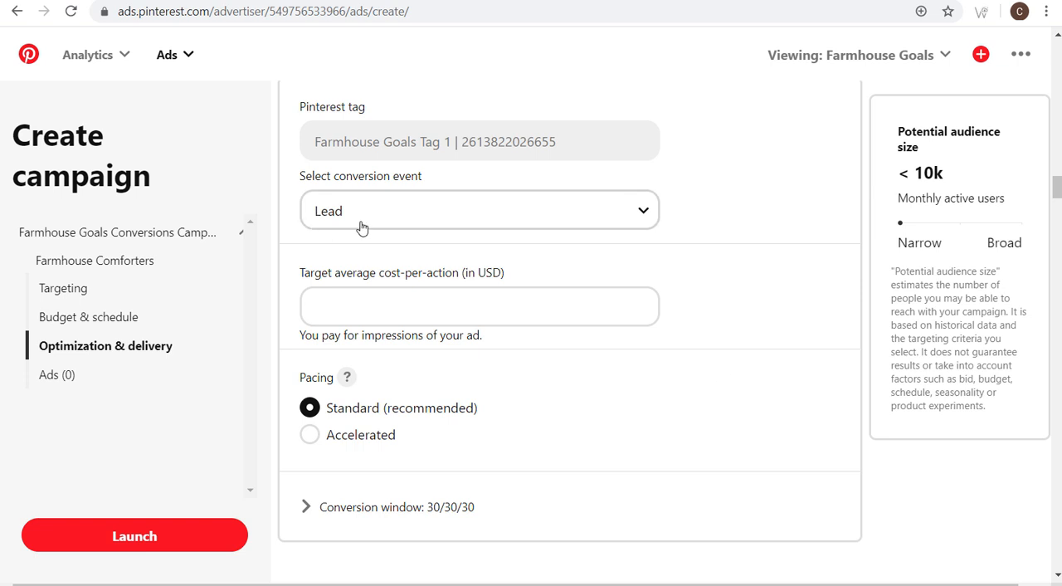
{"action": "left_click", "coordinate": [308, 301]}
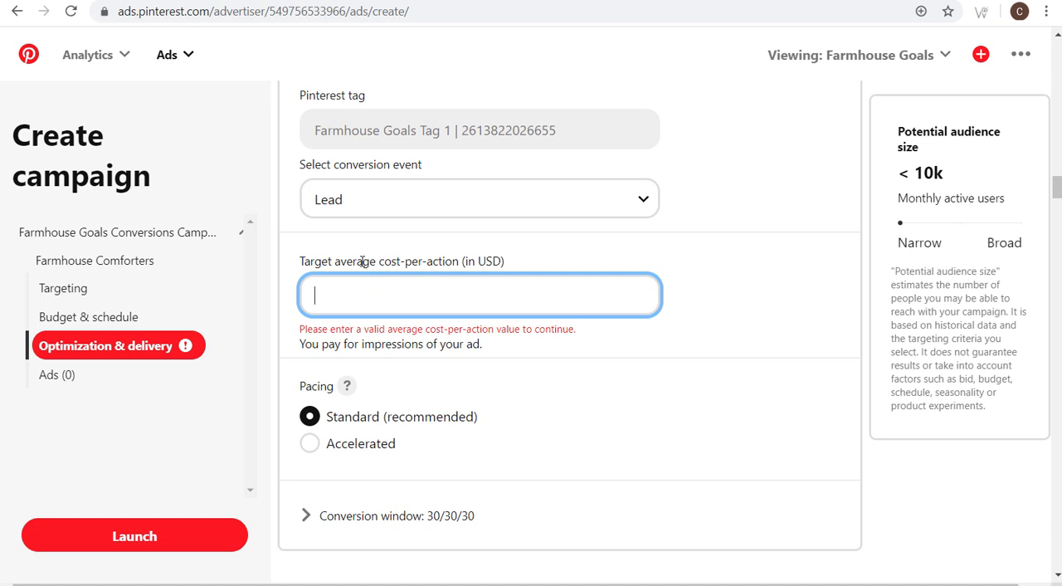
{"action": "type", "text": "0.50"}
{"action": "left_click", "coordinate": [701, 287]}
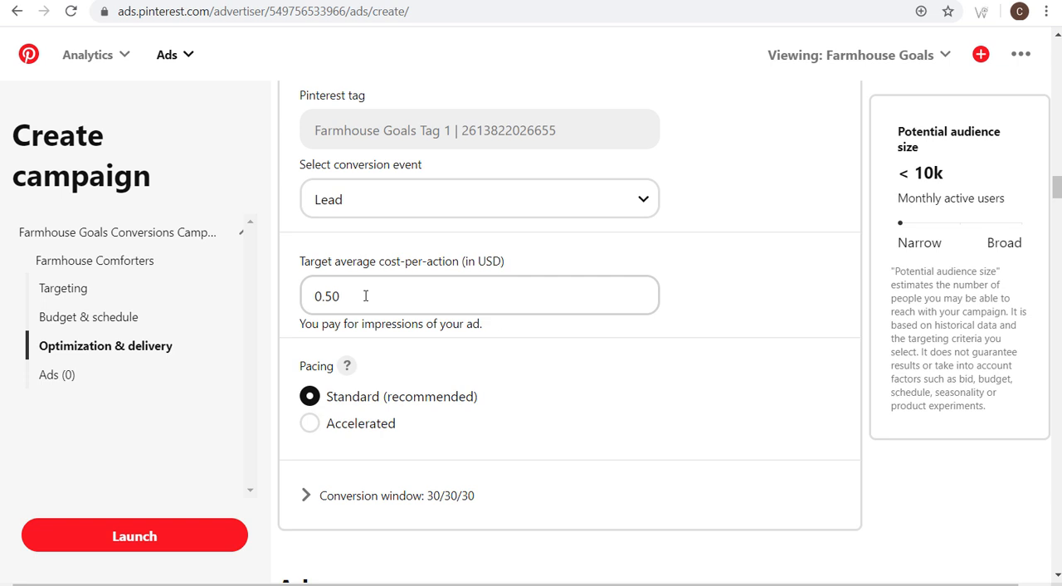
{"action": "left_click_drag", "start_coordinate": [365, 295], "coordinate": [286, 288]}
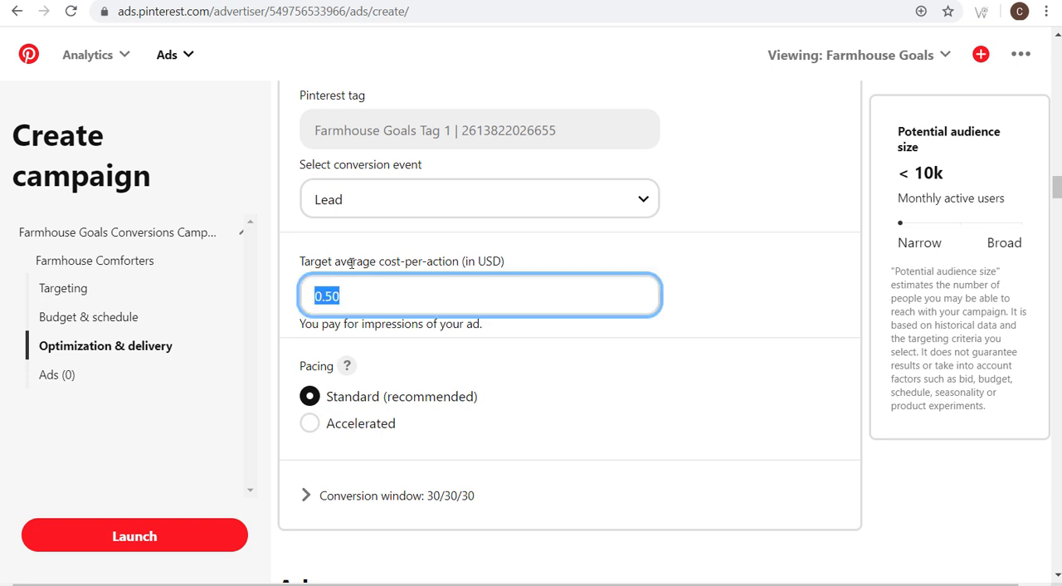
{"action": "left_click", "coordinate": [321, 365]}
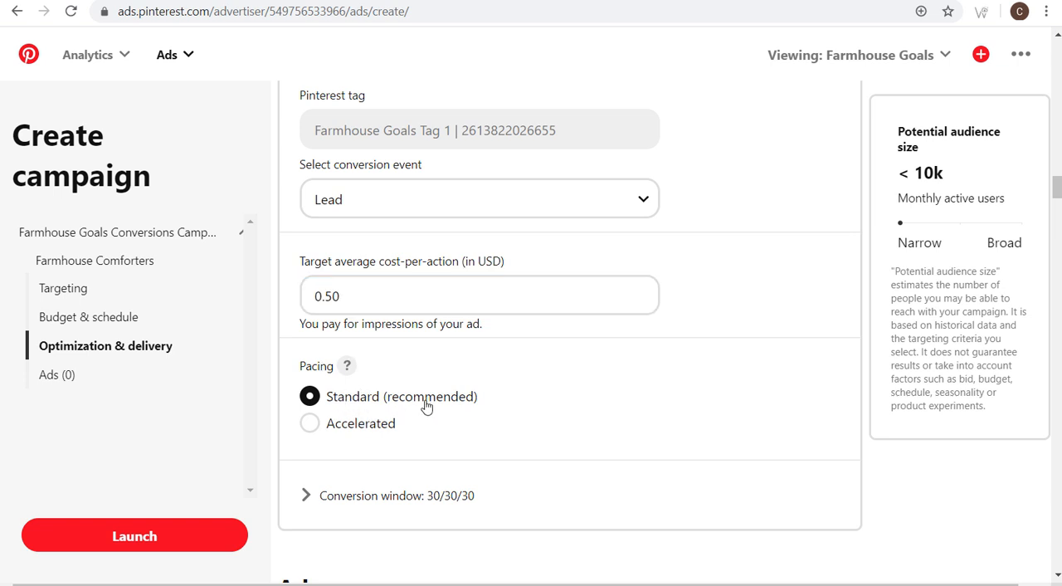
- Expand the conversion window settings and examine the click, engagement and view periods of the recommended 30/30/30 option
{"action": "scroll", "coordinate": [655, 390], "scroll_direction": "down", "scroll_amount": 4}
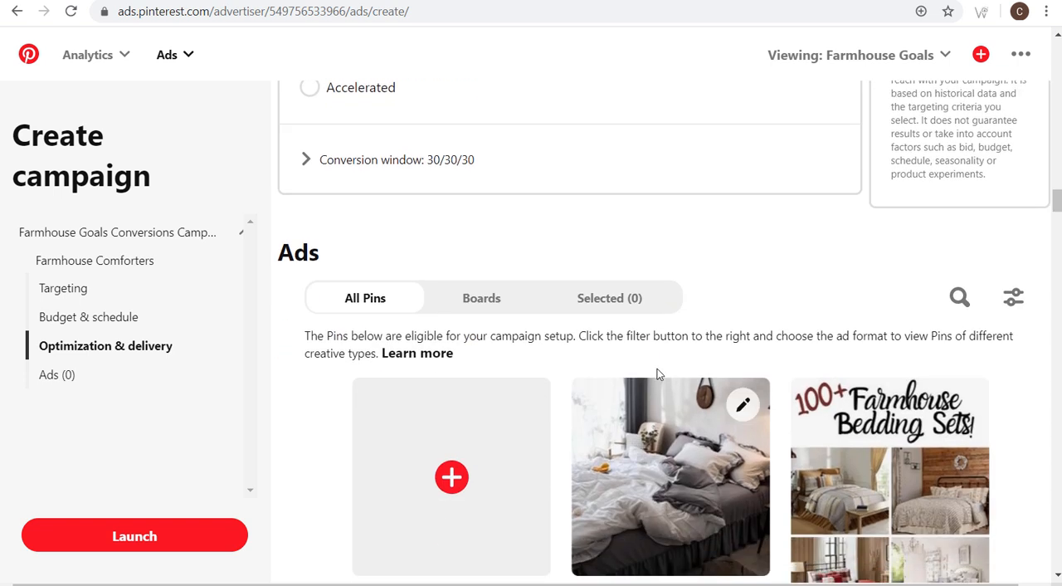
{"action": "left_click", "coordinate": [335, 162]}
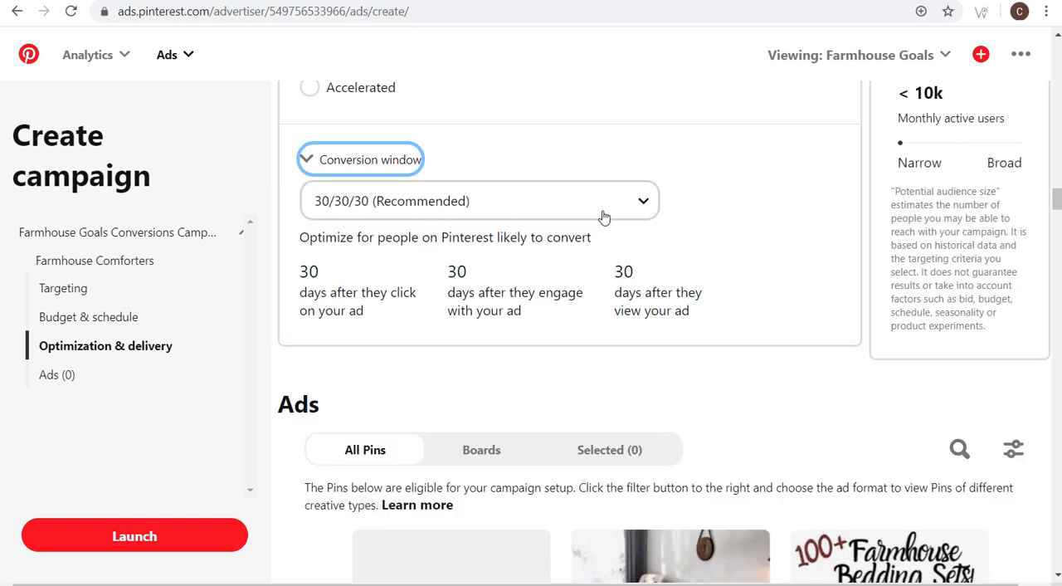
{"action": "left_click_drag", "start_coordinate": [295, 275], "coordinate": [334, 269]}
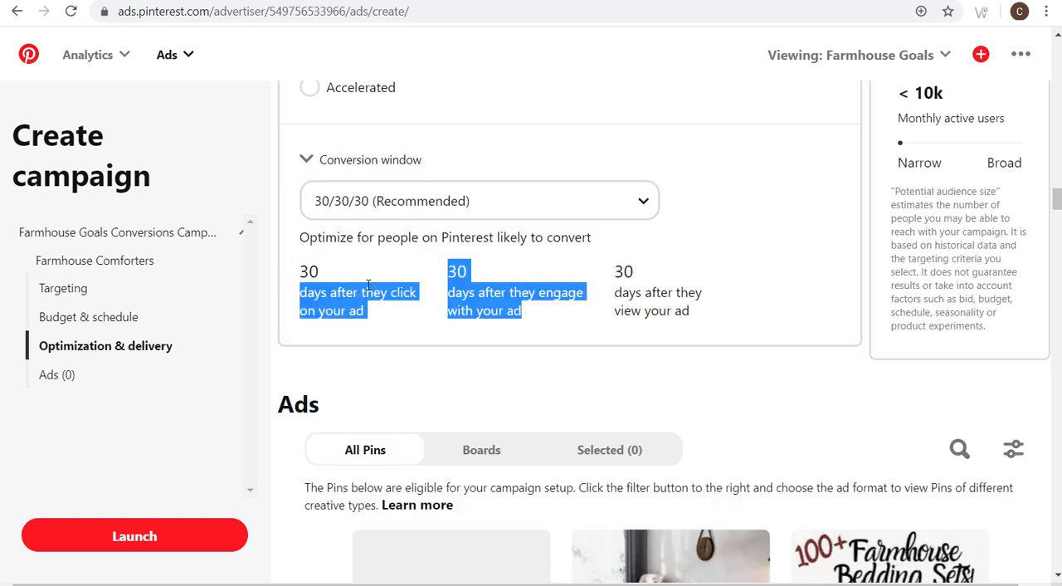
{"action": "left_click", "coordinate": [365, 284]}
{"action": "left_click_drag", "start_coordinate": [451, 272], "coordinate": [733, 310]}
{"action": "left_click", "coordinate": [734, 309]}
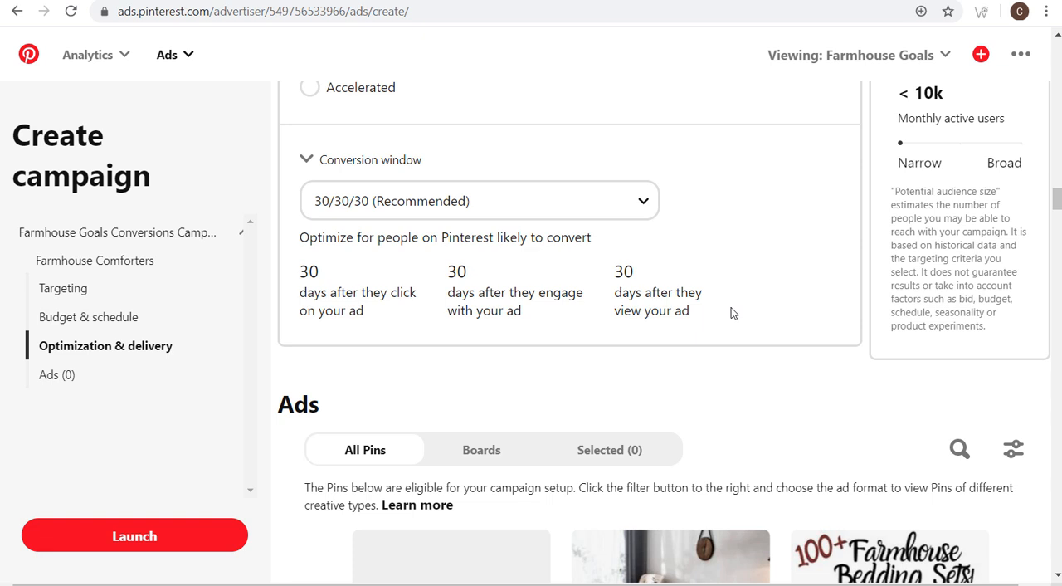
- Browse the Pins eligible as ads by board and open the Farmhouse Comforters board
{"action": "scroll", "coordinate": [363, 315], "scroll_direction": "down", "scroll_amount": 1}
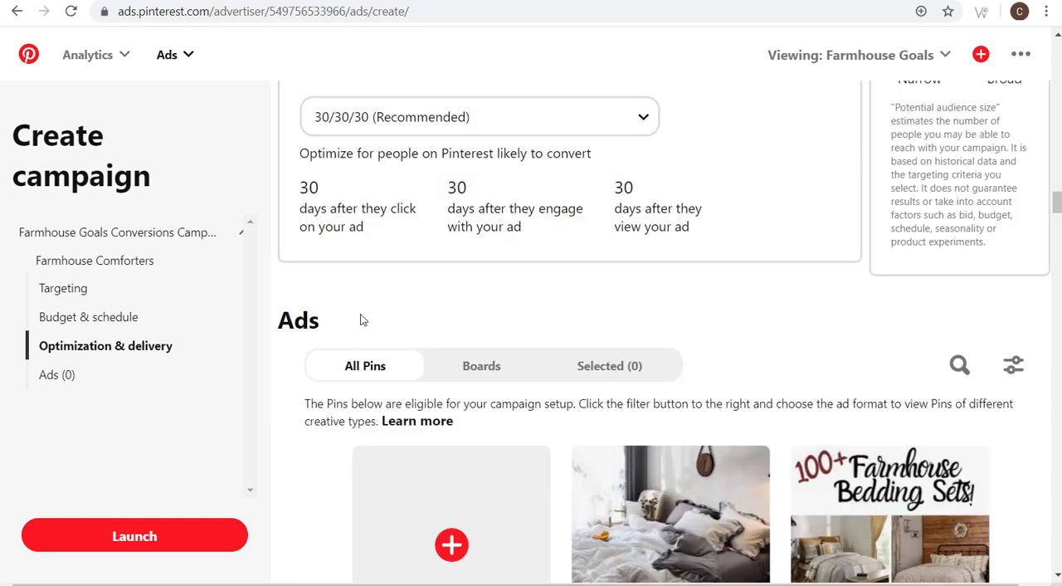
{"action": "scroll", "coordinate": [297, 428], "scroll_direction": "down", "scroll_amount": 2}
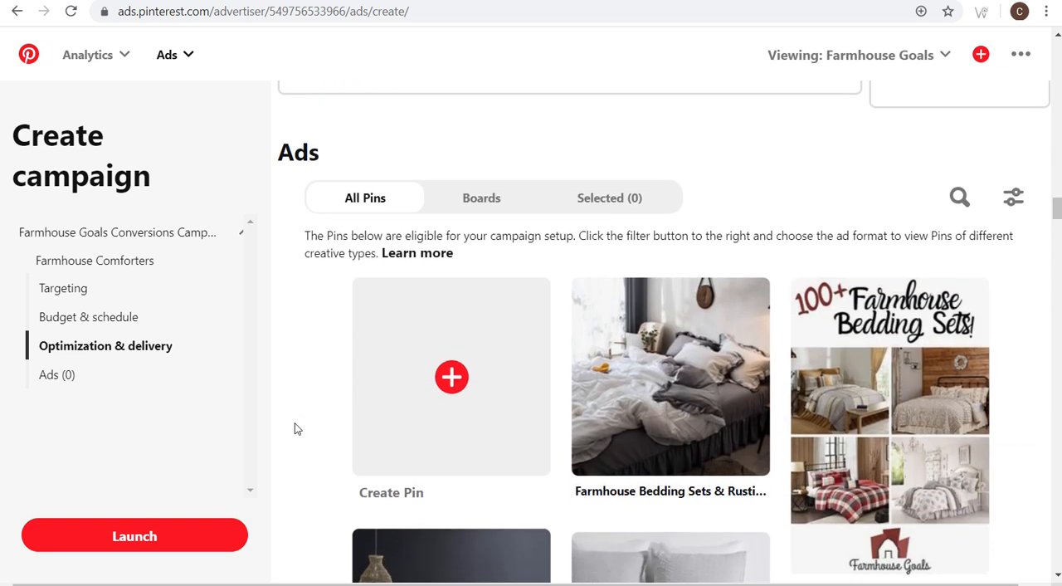
{"action": "scroll", "coordinate": [297, 418], "scroll_direction": "down", "scroll_amount": 1}
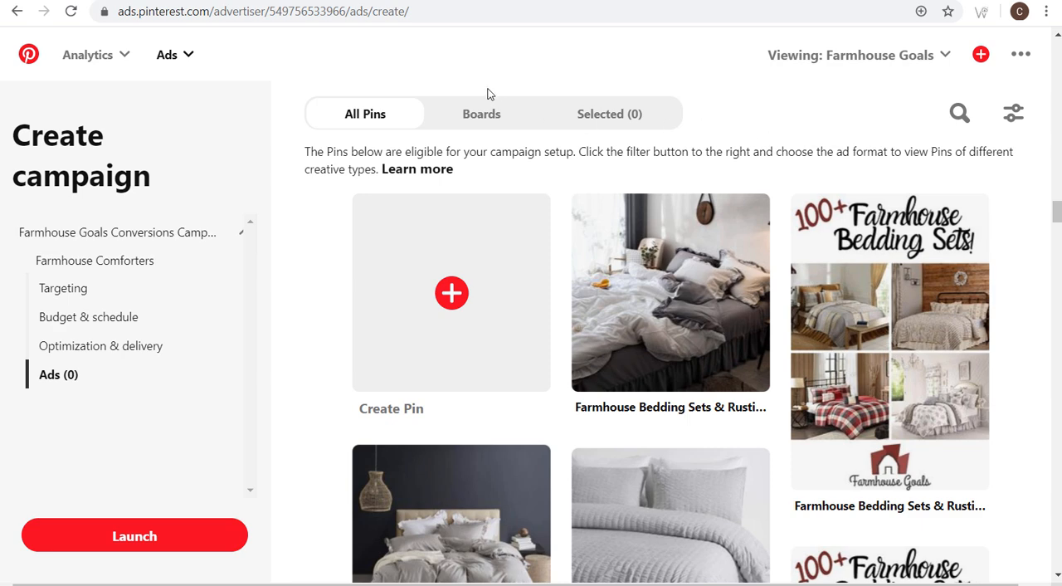
{"action": "left_click", "coordinate": [479, 116]}
{"action": "scroll", "coordinate": [368, 331], "scroll_direction": "down", "scroll_amount": 1}
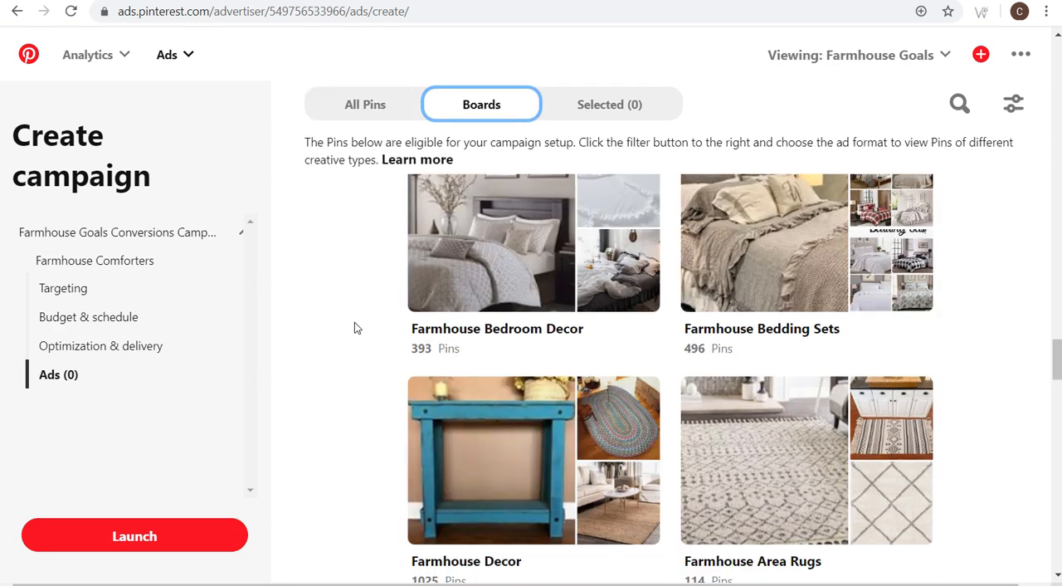
{"action": "scroll", "coordinate": [327, 344], "scroll_direction": "up", "scroll_amount": 1}
{"action": "scroll", "coordinate": [813, 450], "scroll_direction": "down", "scroll_amount": 5}
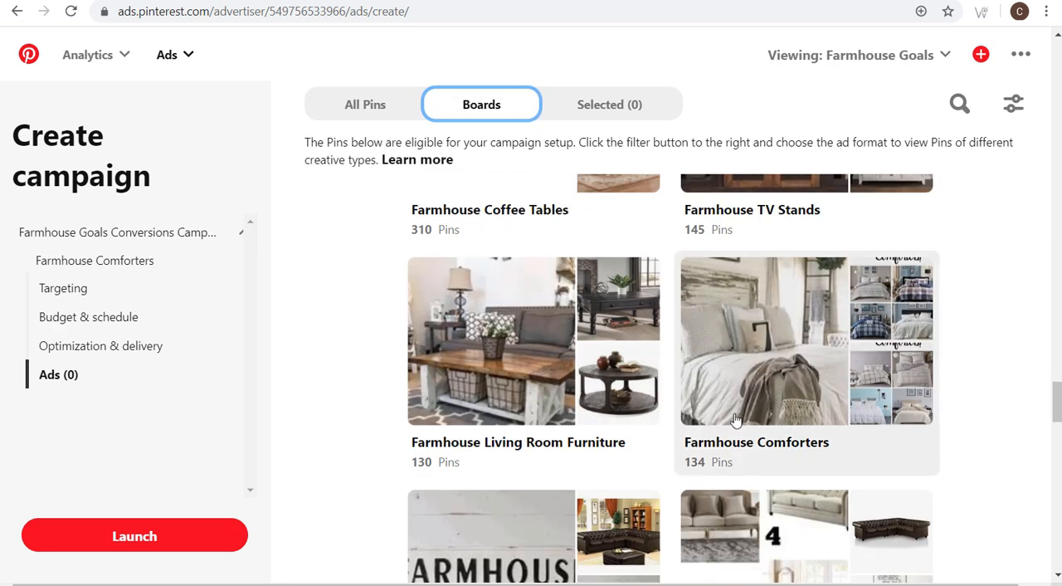
{"action": "left_click", "coordinate": [792, 407]}
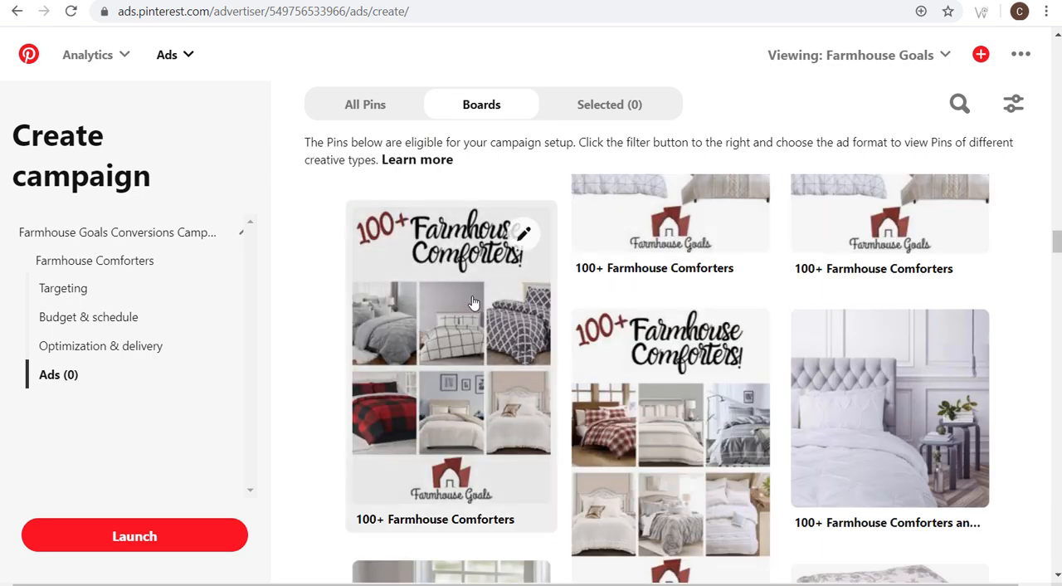
- Open a "100+ Farmhouse Comforters" Pin for editing and examine the UTM parameters in its website link
{"action": "left_click", "coordinate": [520, 235]}
{"action": "left_click_drag", "start_coordinate": [523, 433], "coordinate": [608, 439]}
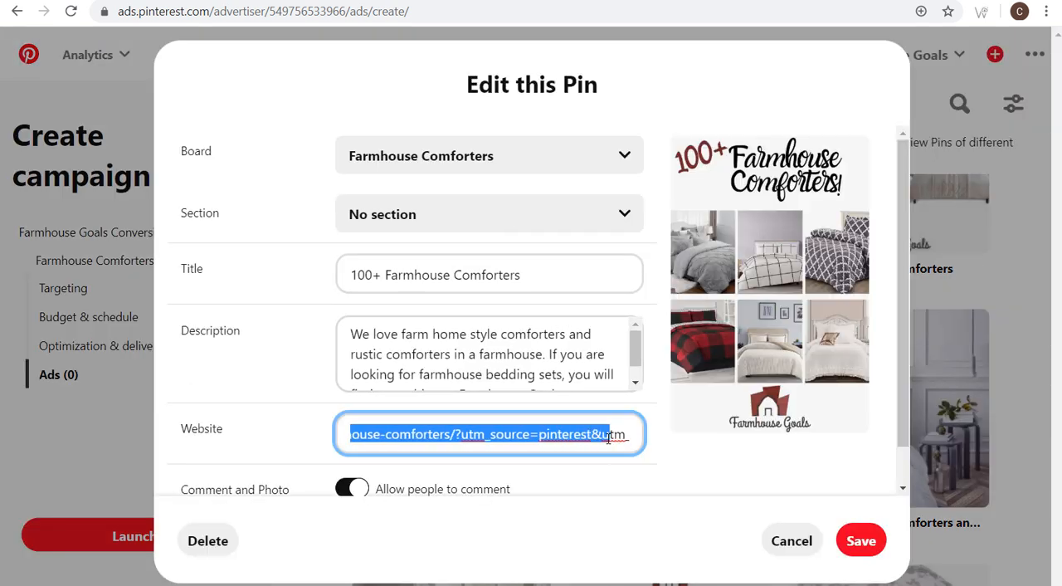
{"action": "left_click", "coordinate": [558, 437]}
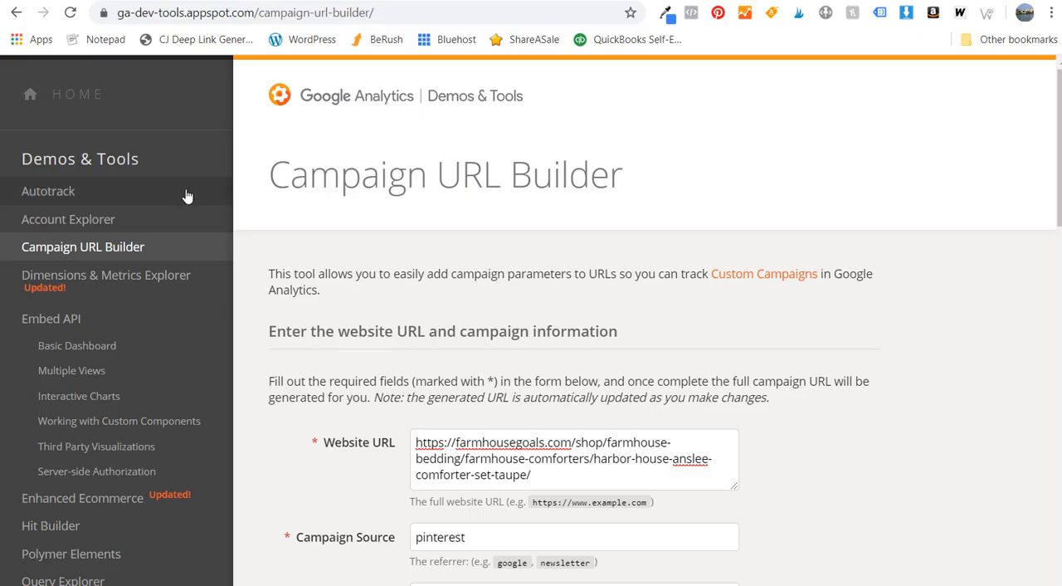
- Switch to the Google Analytics Campaign URL Builder and examine its website URL, campaign source and medium fields
{"action": "left_click_drag", "start_coordinate": [267, 174], "coordinate": [650, 170]}
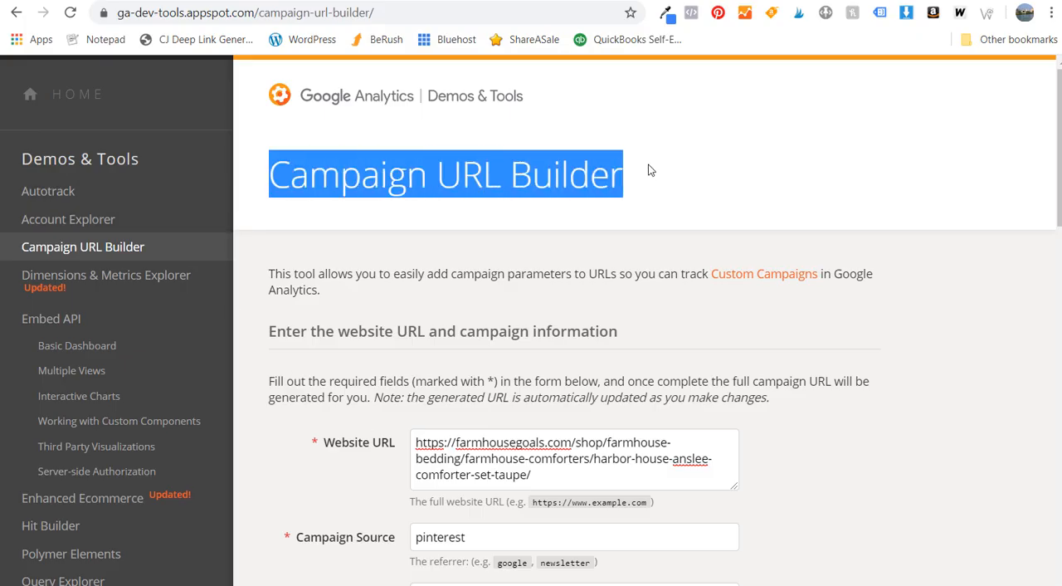
{"action": "left_click", "coordinate": [731, 170]}
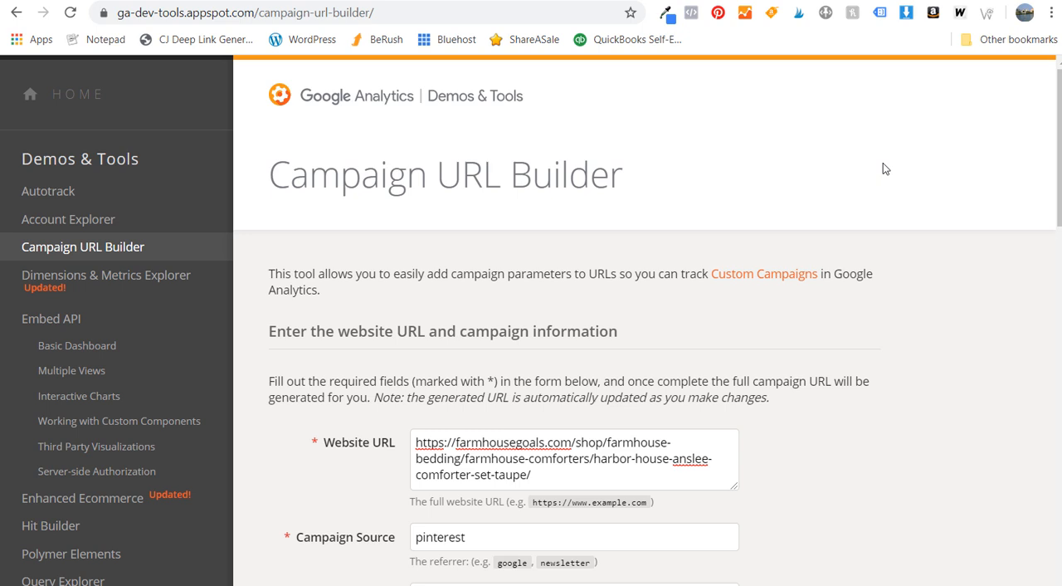
{"action": "scroll", "coordinate": [741, 265], "scroll_direction": "down", "scroll_amount": 3}
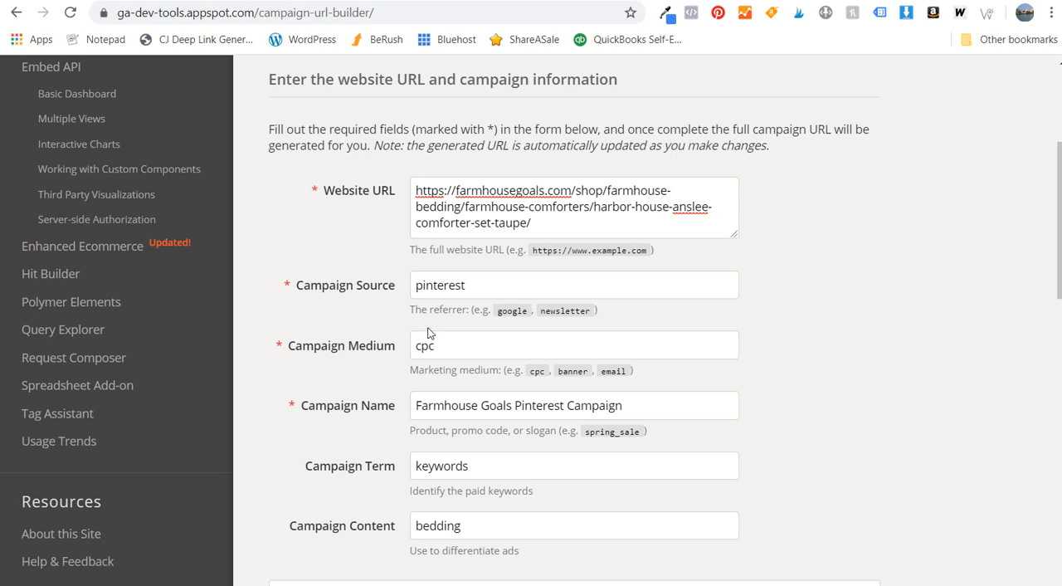
{"action": "left_click_drag", "start_coordinate": [422, 310], "coordinate": [461, 308]}
{"action": "left_click", "coordinate": [461, 310]}
{"action": "left_click_drag", "start_coordinate": [414, 370], "coordinate": [481, 370]}
{"action": "left_click", "coordinate": [901, 375]}
- Change the campaign name in the URL builder to "Farmhouse Goals Conversions Campaign"
{"action": "scroll", "coordinate": [901, 374], "scroll_direction": "down", "scroll_amount": 1}
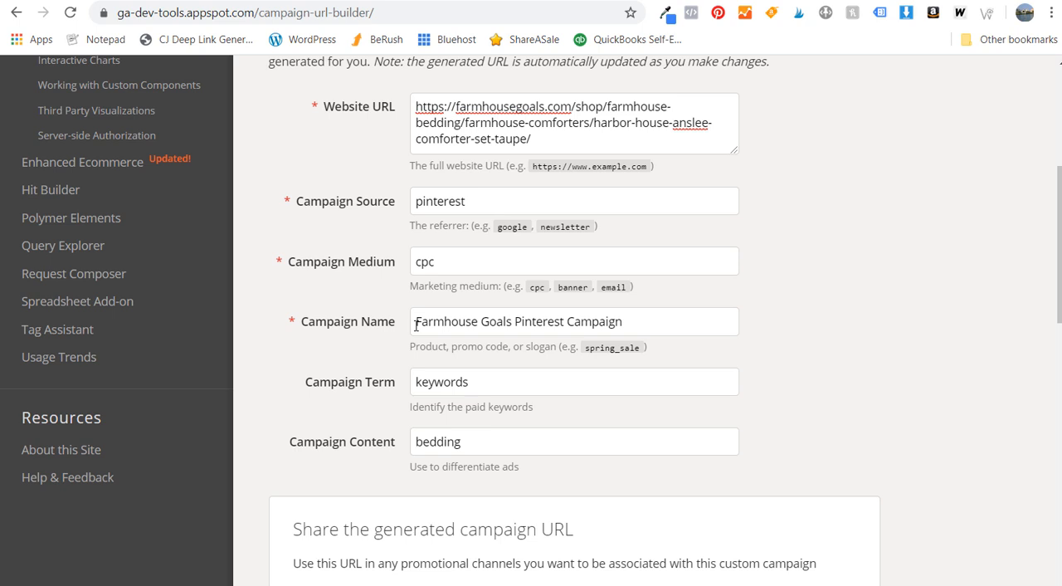
{"action": "double_click", "coordinate": [536, 322]}
{"action": "type", "text": "Conversions"}
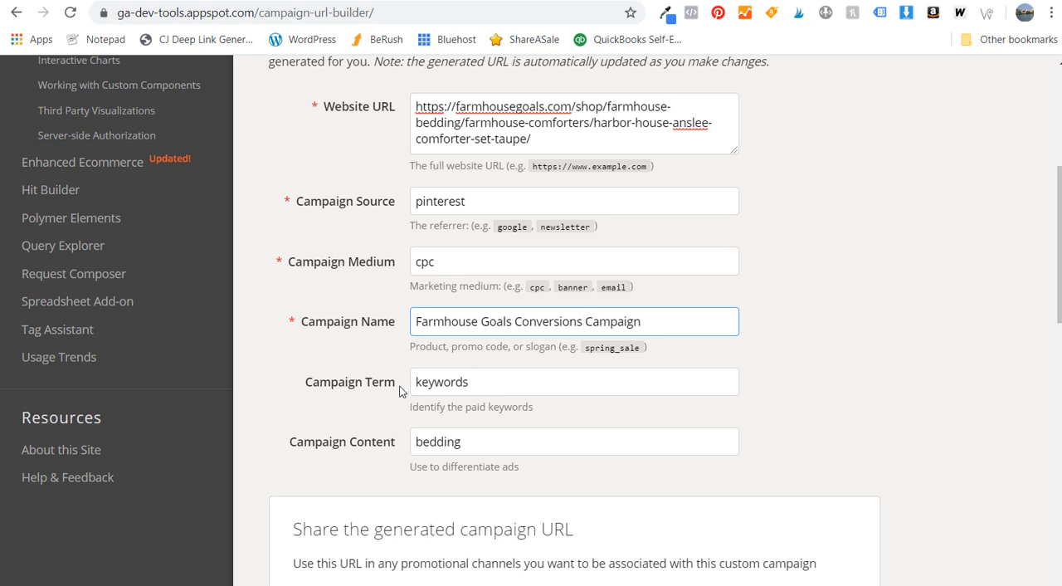
- Try "interests" and "remarketing" as the campaign term and restore it to "keywords"
{"action": "left_click", "coordinate": [334, 384]}
{"action": "left_click_drag", "start_coordinate": [312, 384], "coordinate": [375, 384]}
{"action": "left_click", "coordinate": [392, 384]}
{"action": "left_click_drag", "start_coordinate": [478, 382], "coordinate": [397, 378]}
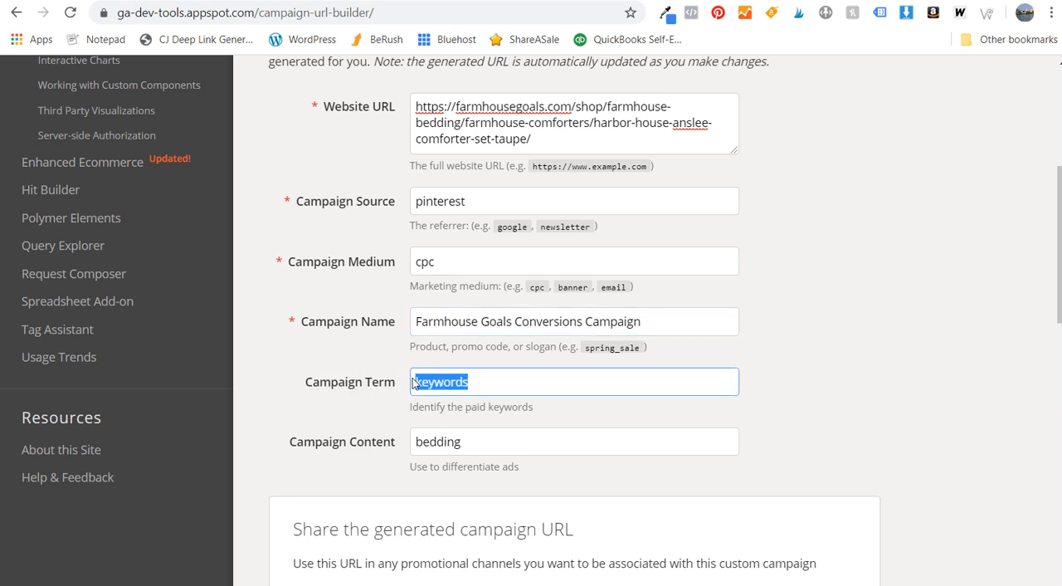
{"action": "type", "text": "interests"}
{"action": "key", "text": "ctrl+a"}
{"action": "type", "text": "remarketin"}
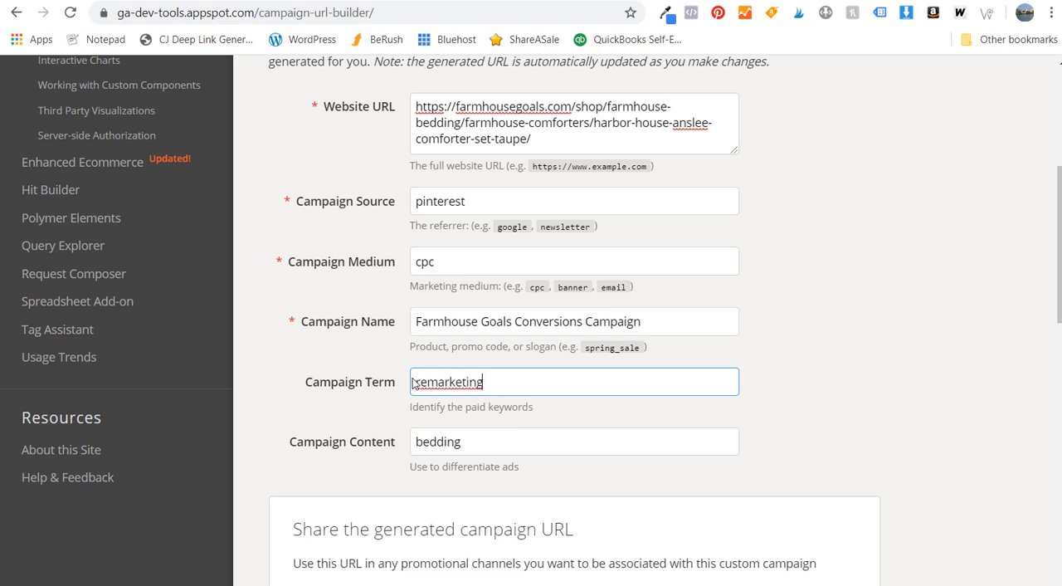
{"action": "key", "text": "ctrl+a"}
{"action": "type", "text": "keywords"}
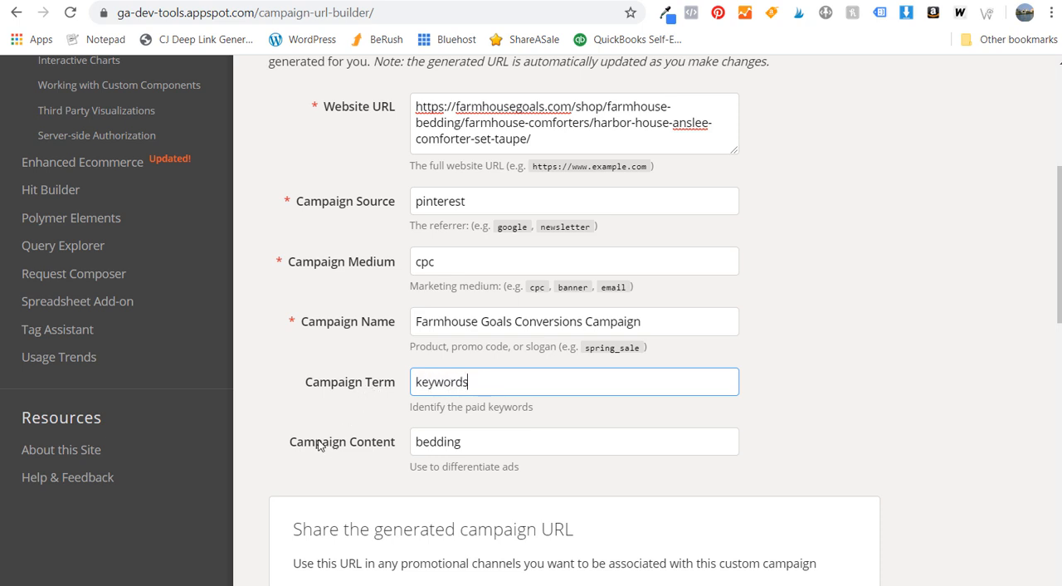
- Change the campaign content in the URL builder to "comforters"
{"action": "double_click", "coordinate": [498, 442]}
{"action": "type", "text": "comforters"}
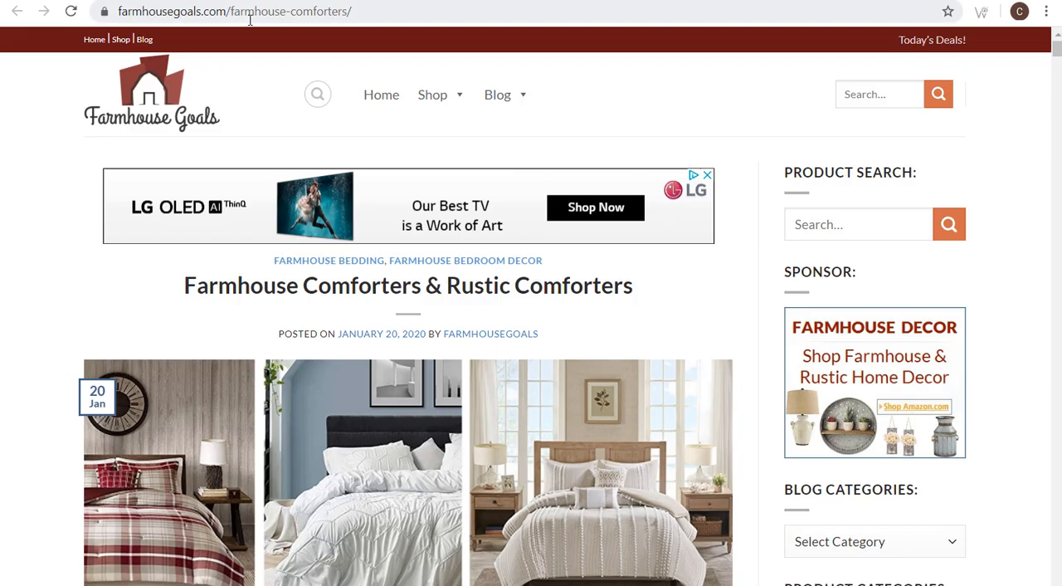
{"action": "left_click", "coordinate": [249, 18]}
{"action": "key", "text": "ctrl+c"}
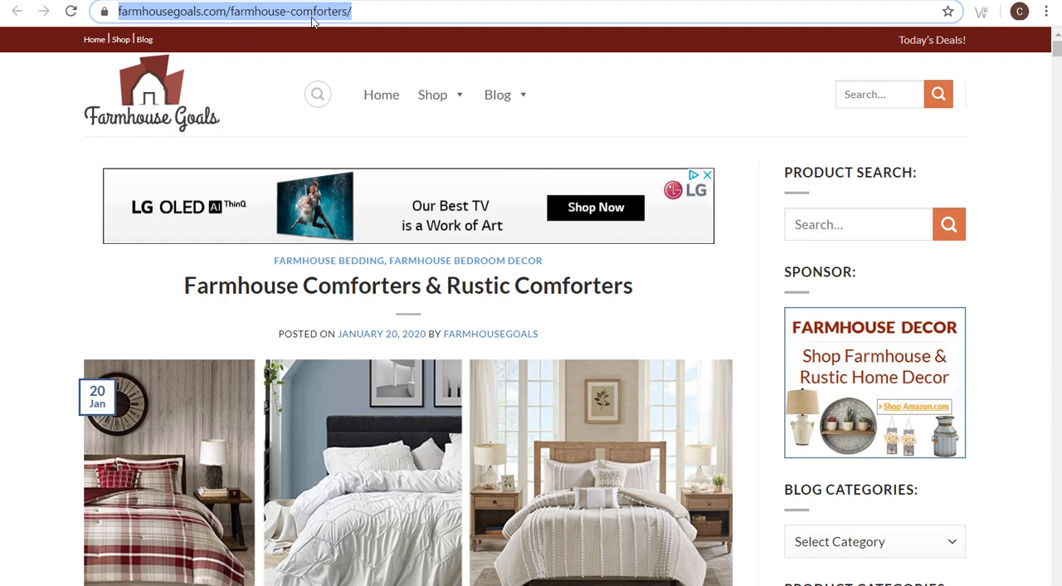
{"action": "key", "text": "alt+Tab"}
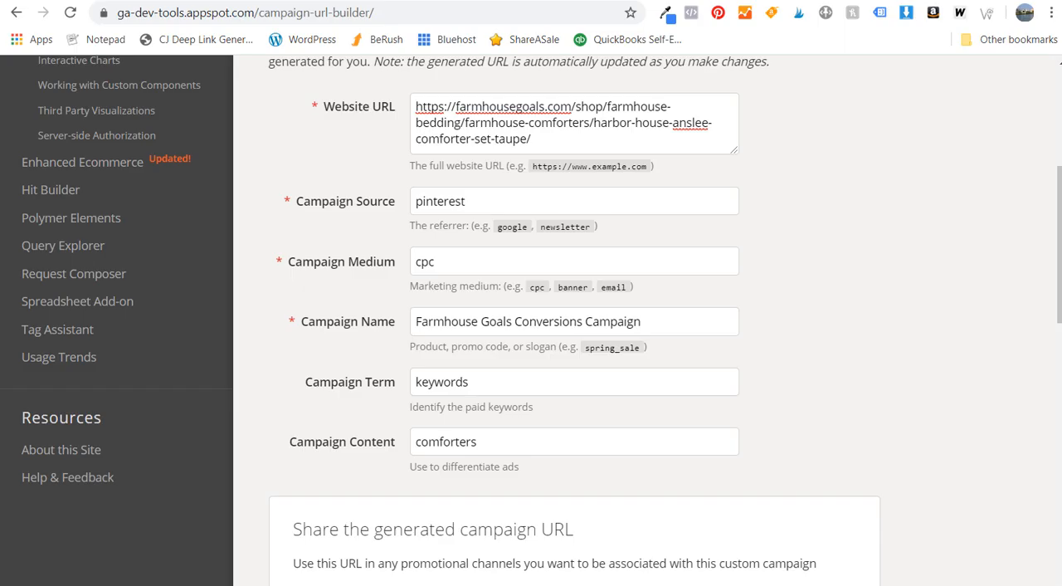
{"action": "left_click_drag", "start_coordinate": [556, 137], "coordinate": [406, 98]}
{"action": "key", "text": "ctrl+v"}
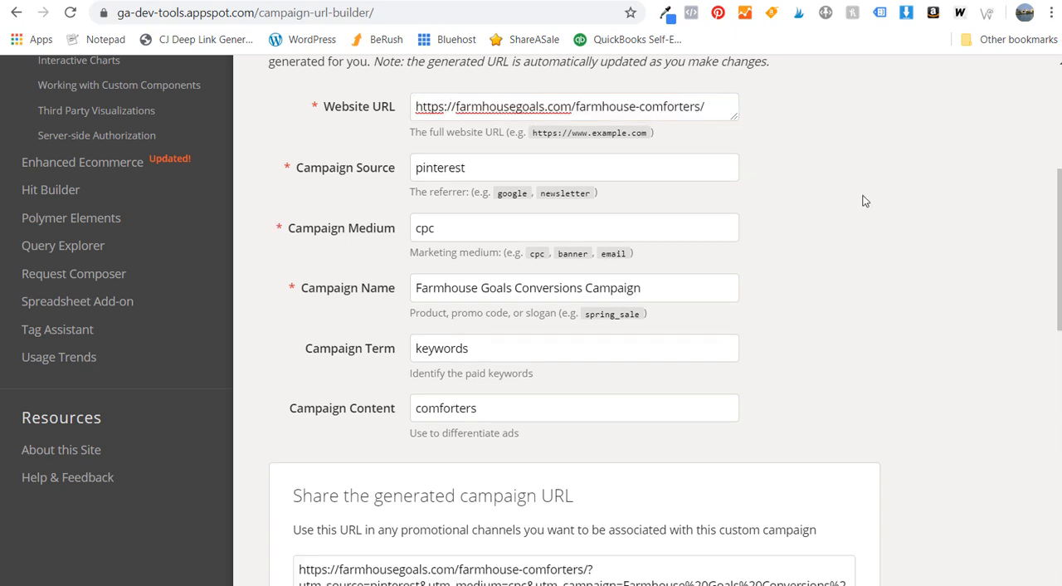
- Copy the generated campaign URL with its UTM parameters from the URL builder
{"action": "scroll", "coordinate": [863, 199], "scroll_direction": "down", "scroll_amount": 3}
{"action": "left_click_drag", "start_coordinate": [300, 316], "coordinate": [754, 336]}
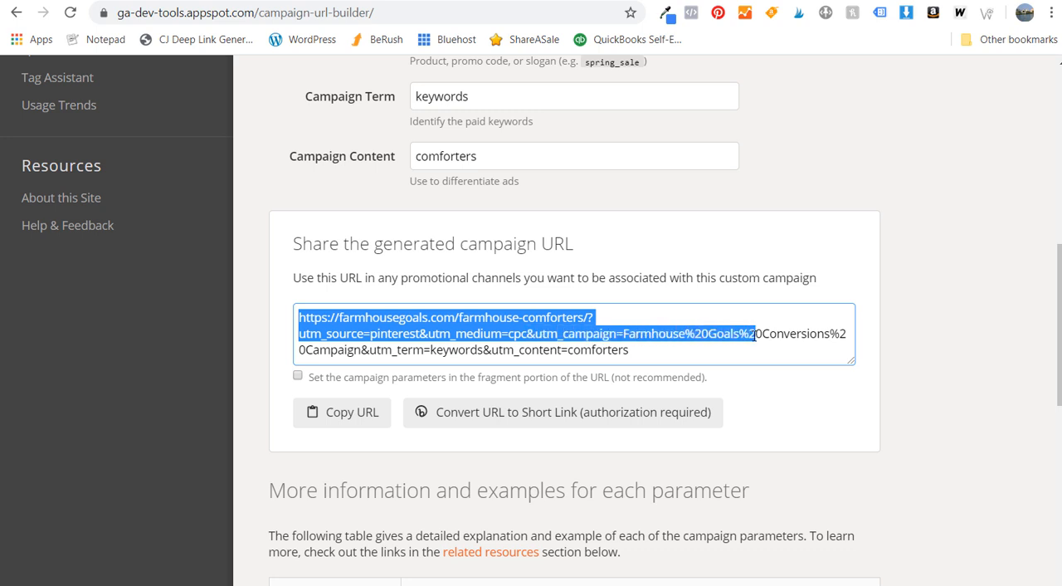
{"action": "left_click", "coordinate": [340, 411]}
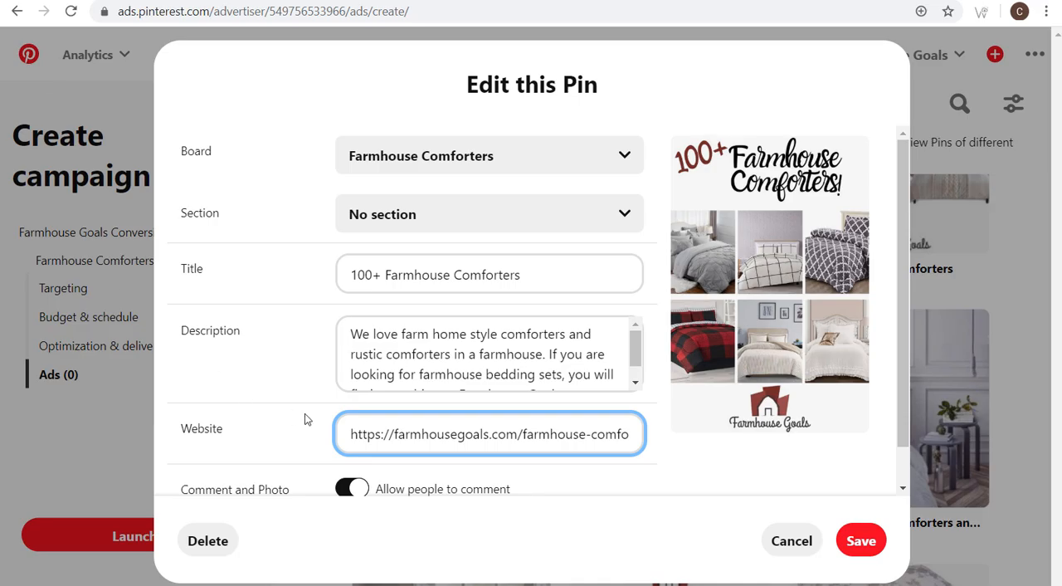
- Switch back to Pinterest, replace the open Pin's website link with the copied campaign URL, save it and select the Pin as an ad
{"action": "triple_click", "coordinate": [458, 435]}
{"action": "key", "text": "ctrl+v"}
{"action": "left_click_drag", "start_coordinate": [524, 434], "coordinate": [300, 428]}
{"action": "left_click_drag", "start_coordinate": [452, 428], "coordinate": [305, 428]}
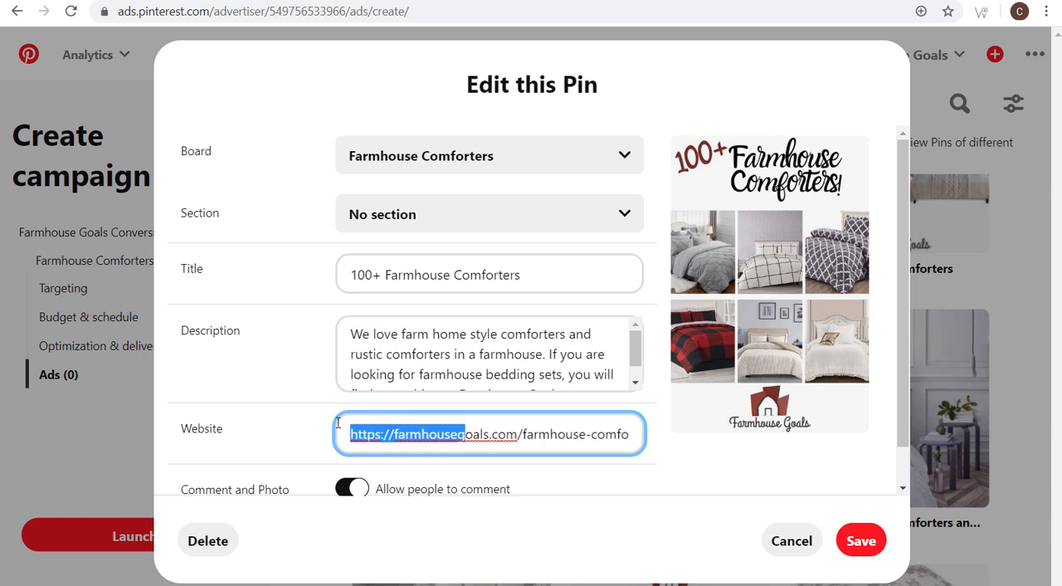
{"action": "left_click", "coordinate": [521, 434]}
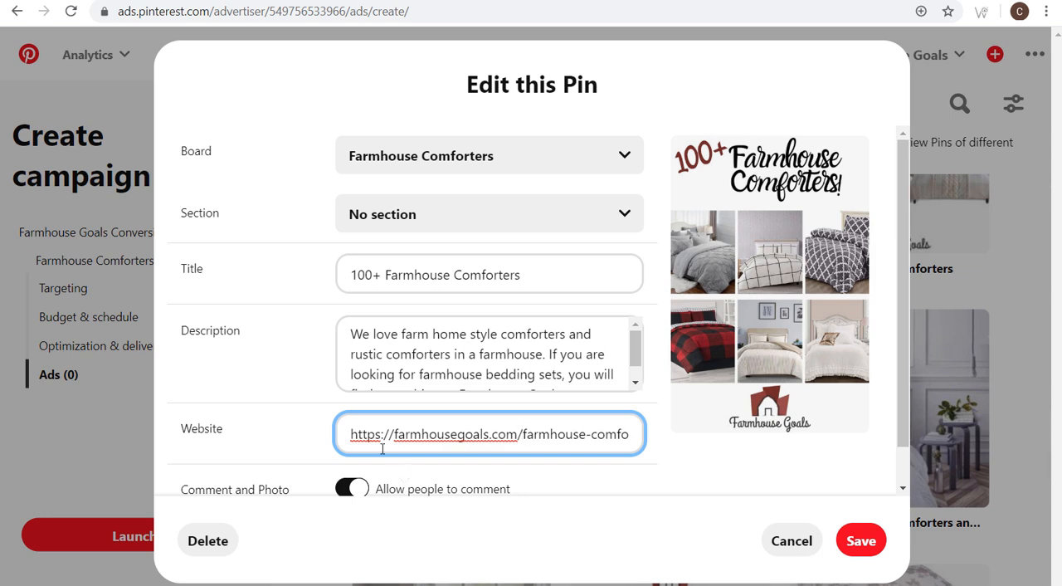
{"action": "scroll", "coordinate": [677, 452], "scroll_direction": "down", "scroll_amount": 1}
{"action": "left_click", "coordinate": [855, 548]}
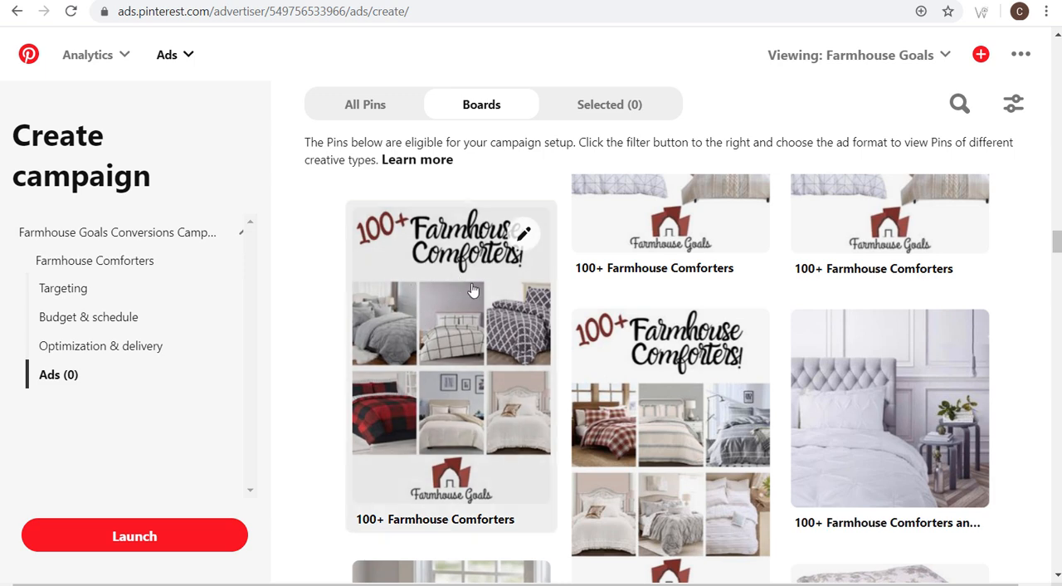
{"action": "left_click", "coordinate": [469, 303]}
- Replace the website link of the "100+ Farmhouse Comforters" Pin directly above the selected one with the campaign URL and save it
{"action": "scroll", "coordinate": [468, 303], "scroll_direction": "up", "scroll_amount": 4}
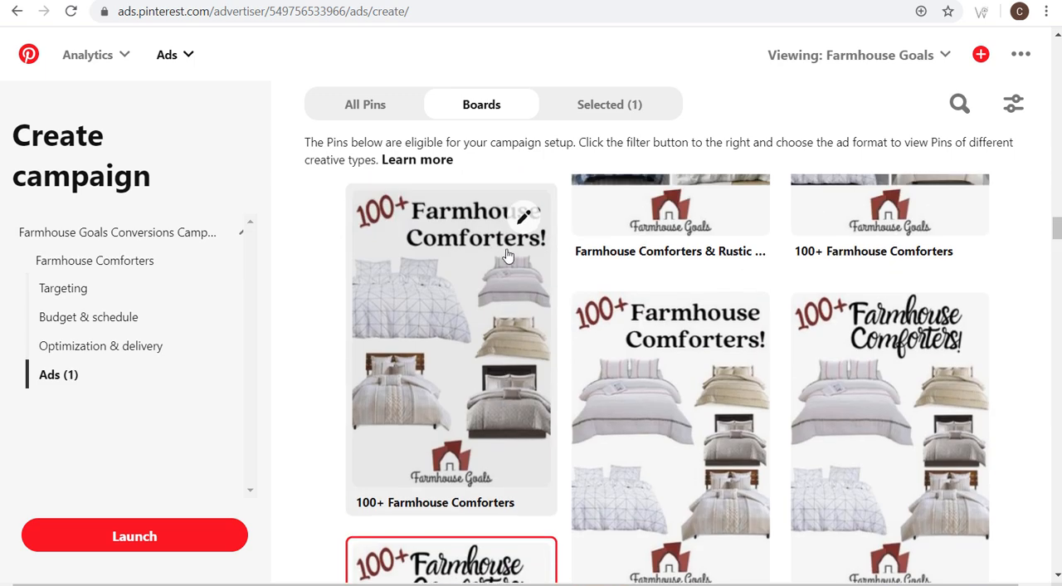
{"action": "left_click", "coordinate": [523, 217]}
{"action": "triple_click", "coordinate": [434, 428]}
{"action": "key", "text": "End"}
{"action": "left_click", "coordinate": [861, 540]}
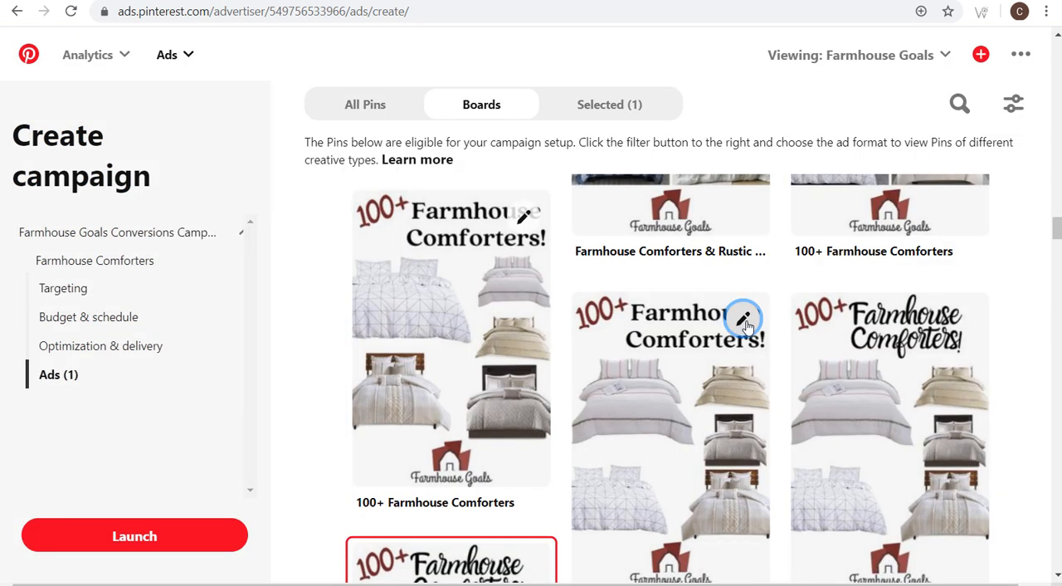
- Update the website link of the adjacent "100+ Farmhouse Comforters" Pin with the campaign URL, save it, and select both newly edited Pins as ads
{"action": "left_click", "coordinate": [741, 318]}
{"action": "left_click", "coordinate": [433, 433]}
{"action": "key", "text": "End"}
{"action": "left_click", "coordinate": [860, 541]}
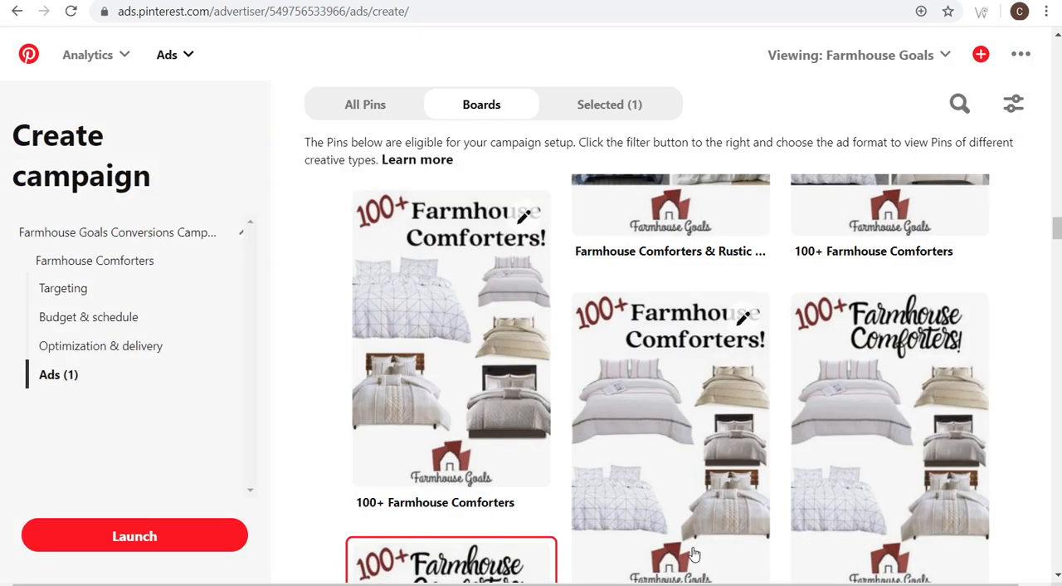
{"action": "left_click", "coordinate": [411, 311]}
{"action": "left_click", "coordinate": [622, 382]}
- Replace the website link of the "Farmhouse Comforters & Rustic Comforters" Pin with the campaign URL and save it as a selected ad
{"action": "scroll", "coordinate": [630, 394], "scroll_direction": "up", "scroll_amount": 3}
{"action": "scroll", "coordinate": [631, 396], "scroll_direction": "up", "scroll_amount": 2}
{"action": "left_click", "coordinate": [741, 391]}
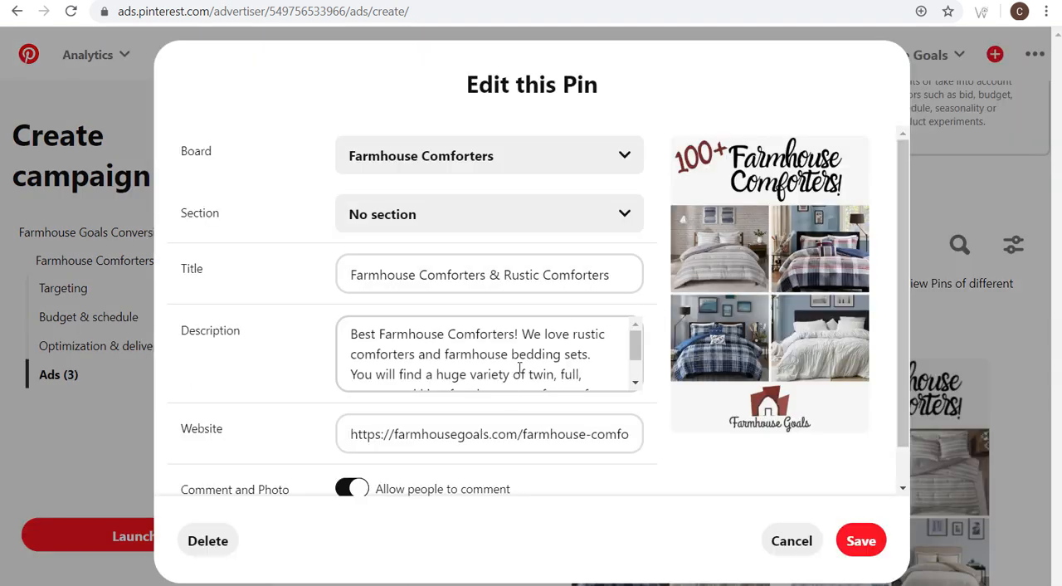
{"action": "triple_click", "coordinate": [510, 432]}
{"action": "key", "text": "ctrl+v"}
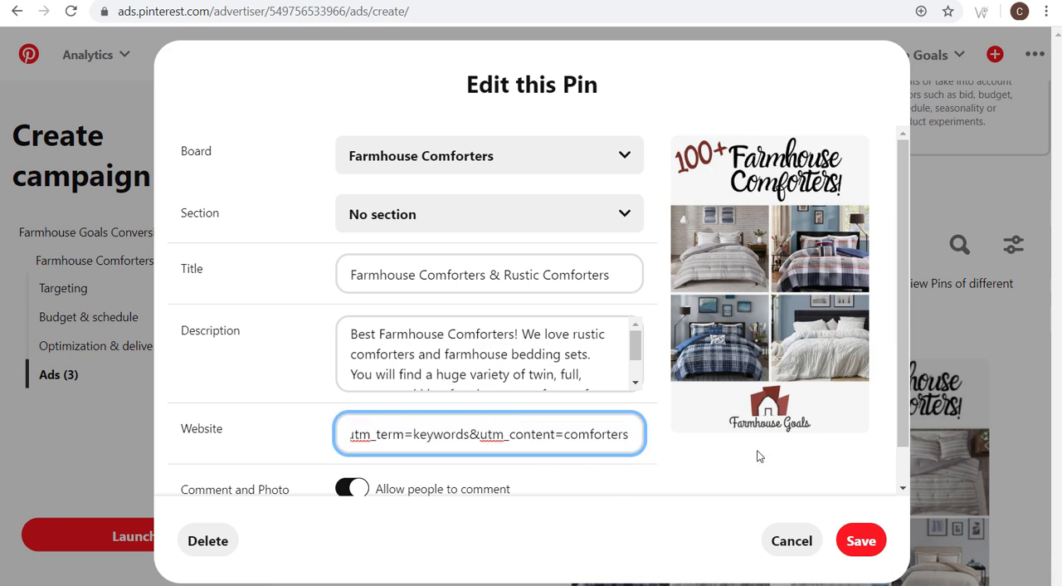
{"action": "left_click", "coordinate": [861, 541]}
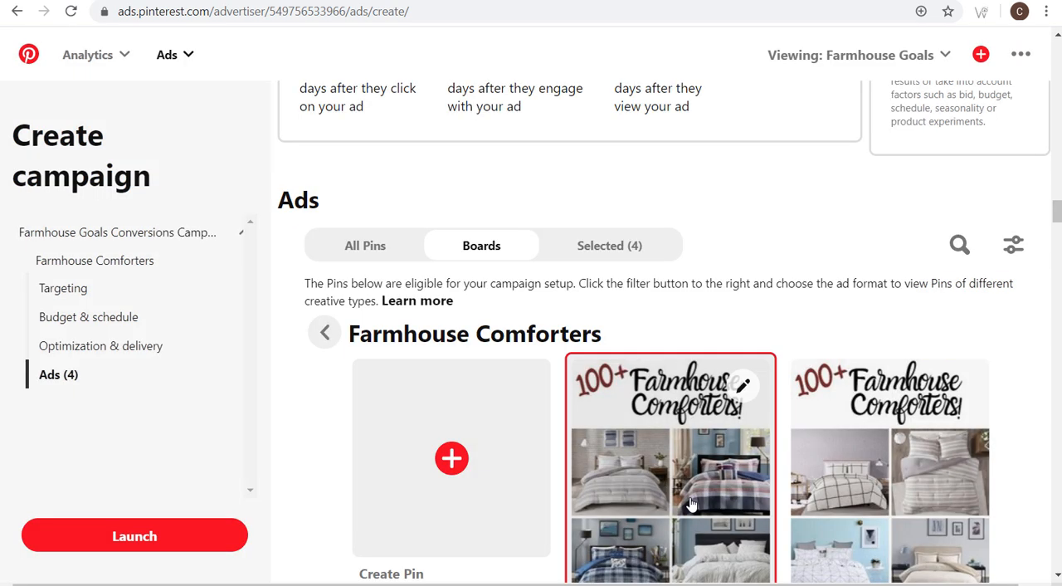
- Put the campaign URL in the website link of the "100+ Farmhouse Comforters" Pin in the board's first row and save it as an ad
{"action": "left_click", "coordinate": [962, 385]}
{"action": "double_click", "coordinate": [473, 434]}
{"action": "triple_click", "coordinate": [473, 434]}
{"action": "key", "text": "ctrl+v"}
{"action": "left_click", "coordinate": [861, 539]}
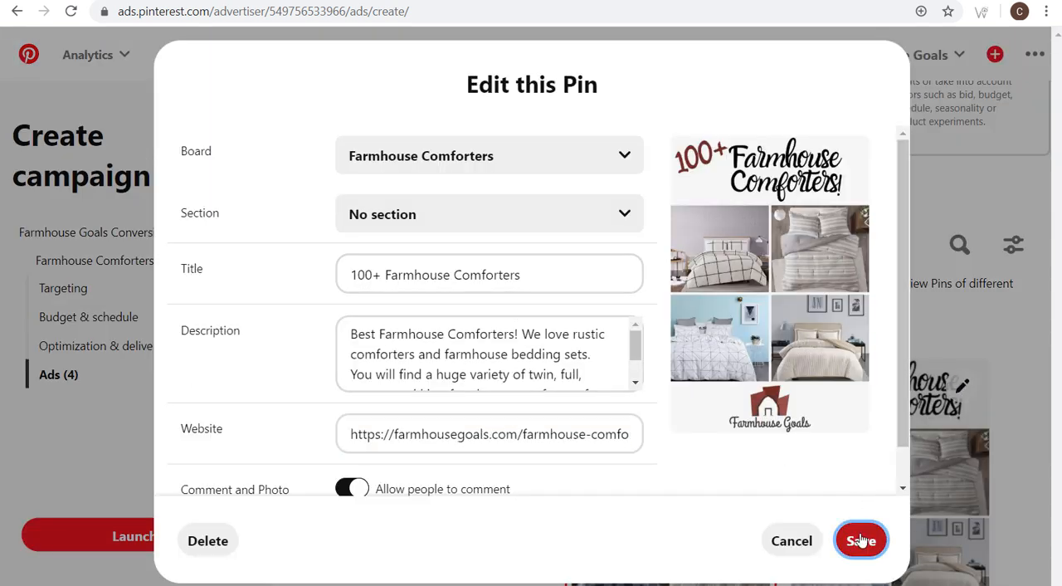
- Find the remaining unselected comforter-collage Pin with the script title, set its website link to the campaign URL and save it as an ad
{"action": "scroll", "coordinate": [925, 324], "scroll_direction": "down", "scroll_amount": 5}
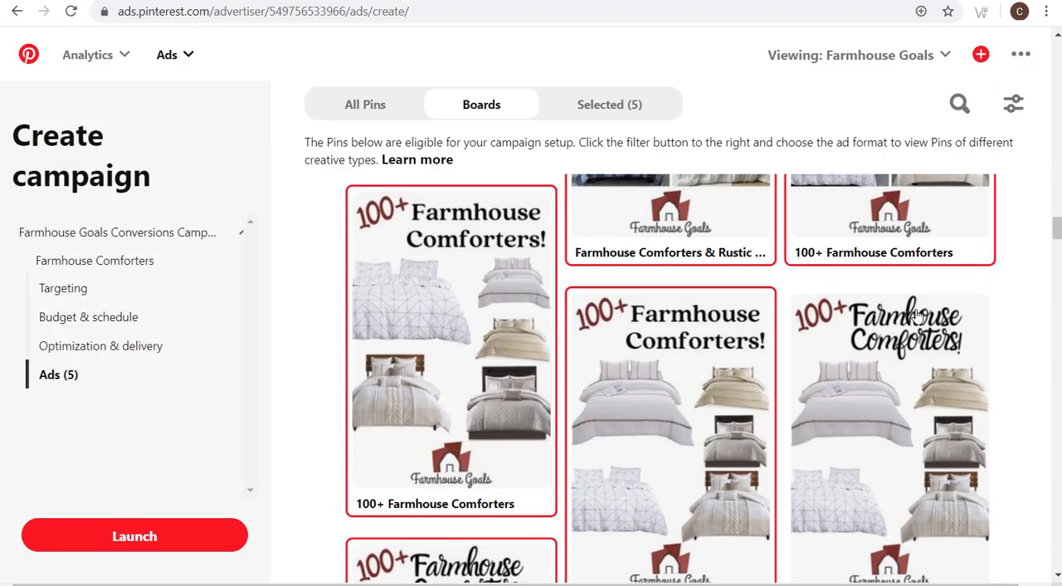
{"action": "scroll", "coordinate": [728, 326], "scroll_direction": "down", "scroll_amount": 1}
{"action": "scroll", "coordinate": [730, 323], "scroll_direction": "down", "scroll_amount": 2}
{"action": "scroll", "coordinate": [735, 303], "scroll_direction": "up", "scroll_amount": 3}
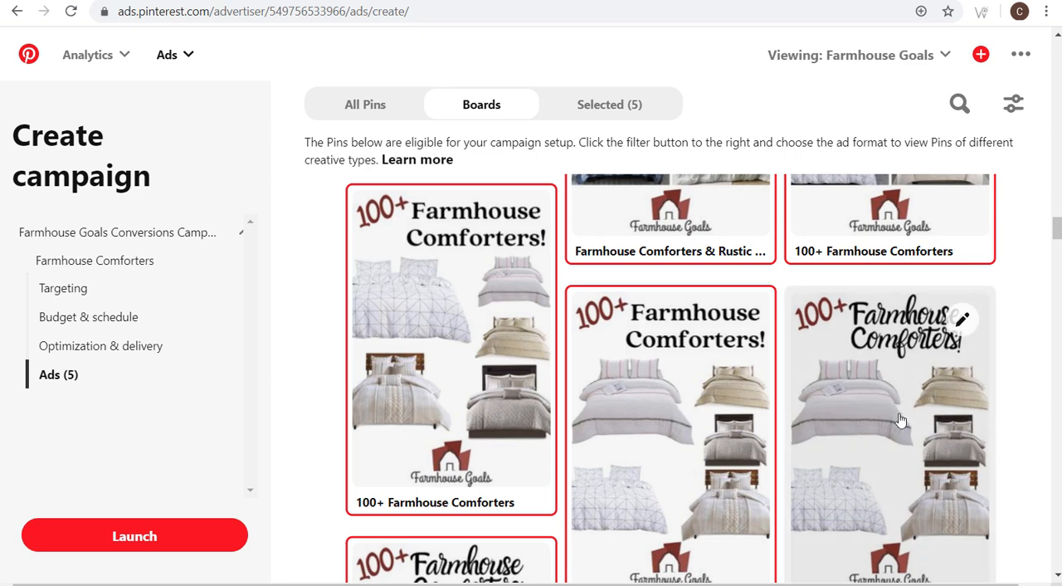
{"action": "scroll", "coordinate": [889, 431], "scroll_direction": "down", "scroll_amount": 4}
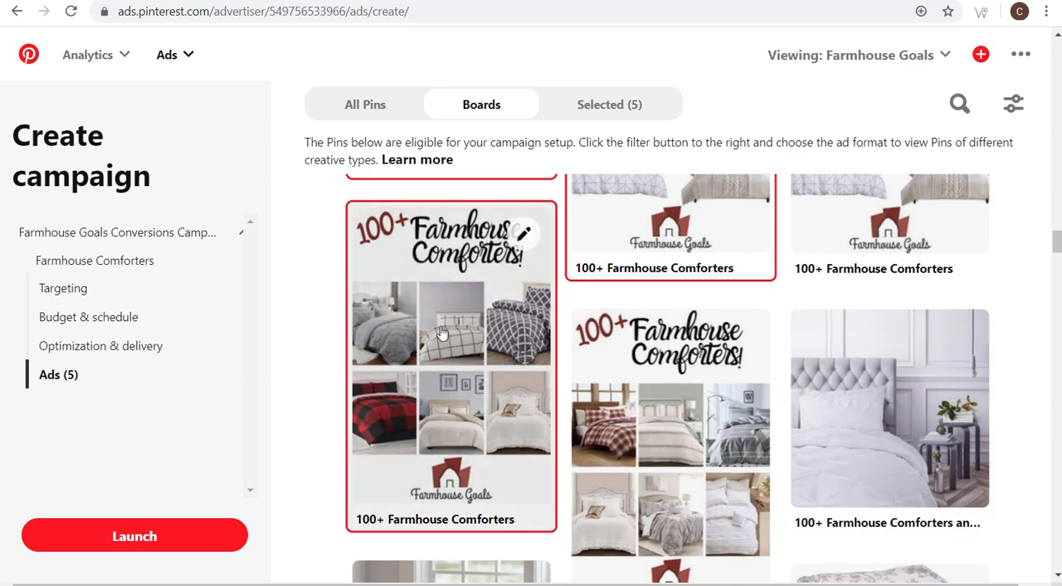
{"action": "scroll", "coordinate": [441, 332], "scroll_direction": "up", "scroll_amount": 3}
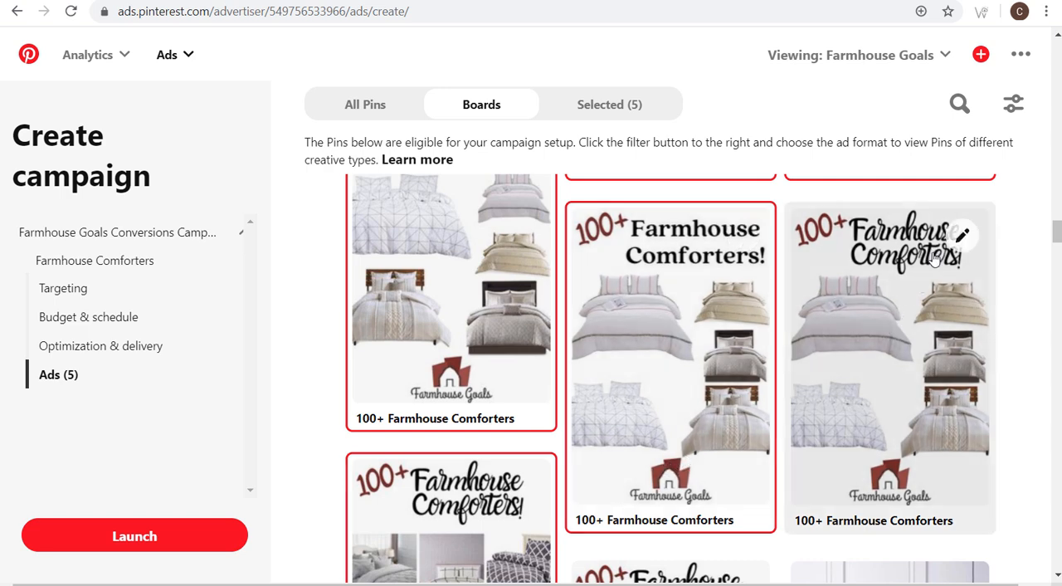
{"action": "left_click", "coordinate": [962, 235]}
{"action": "triple_click", "coordinate": [460, 422]}
{"action": "key", "text": "End"}
{"action": "left_click", "coordinate": [863, 540]}
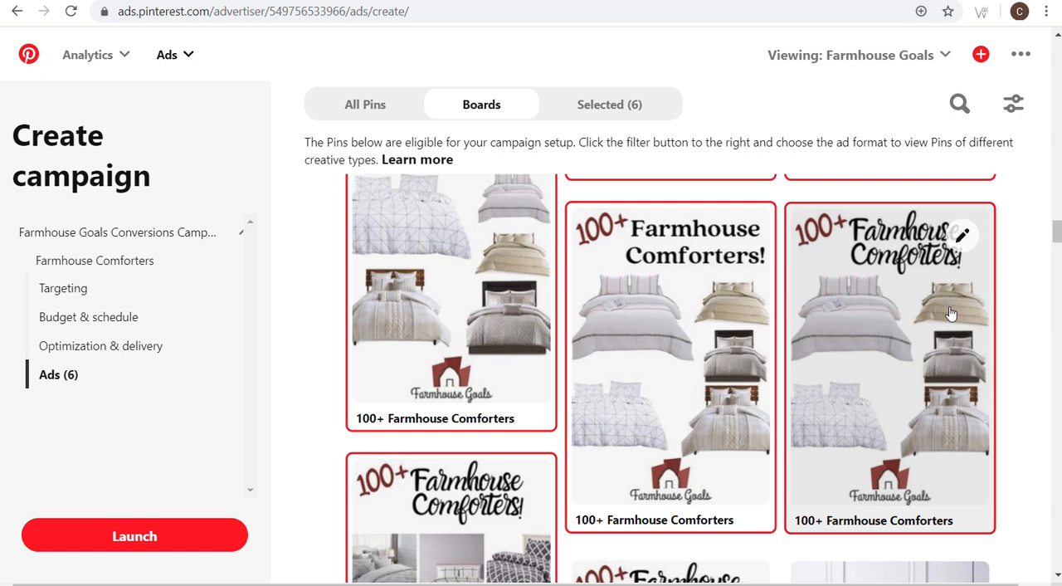
- Launch the Farmhouse Goals Conversions Campaign and check its entry in the campaigns table
{"action": "left_click", "coordinate": [135, 536]}
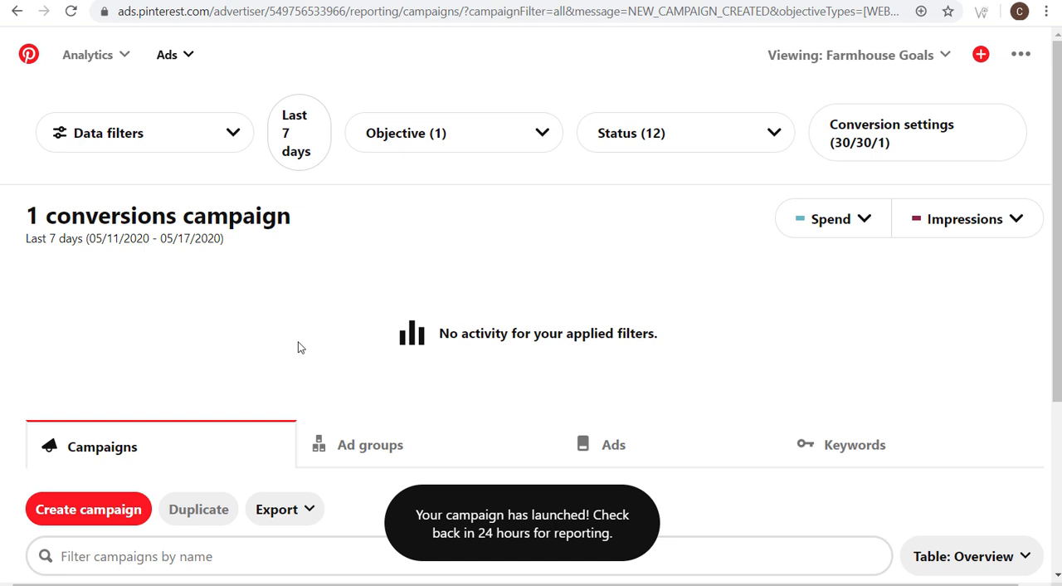
{"action": "left_click_drag", "start_coordinate": [304, 214], "coordinate": [40, 193]}
{"action": "left_click", "coordinate": [92, 203]}
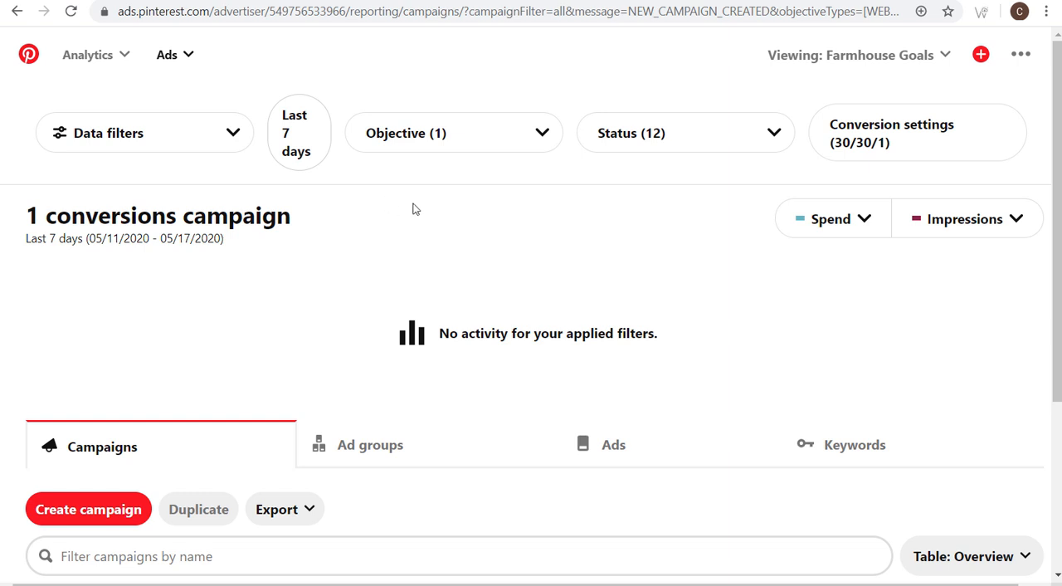
{"action": "scroll", "coordinate": [415, 209], "scroll_direction": "down", "scroll_amount": 3}
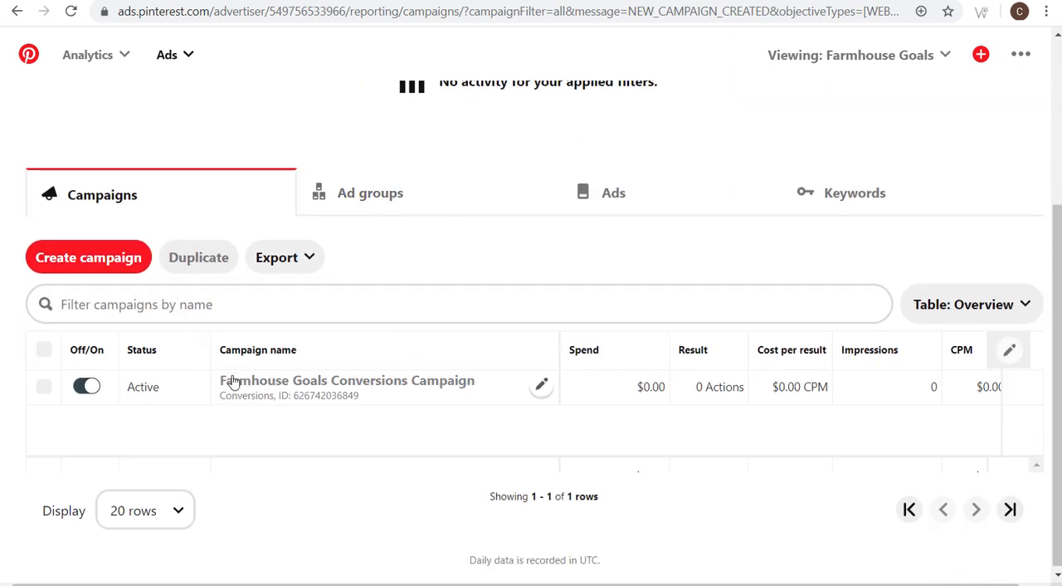
- Set the reporting objective filter to All and look through the full list of campaigns
{"action": "scroll", "coordinate": [453, 284], "scroll_direction": "up", "scroll_amount": 3}
{"action": "left_click", "coordinate": [477, 133]}
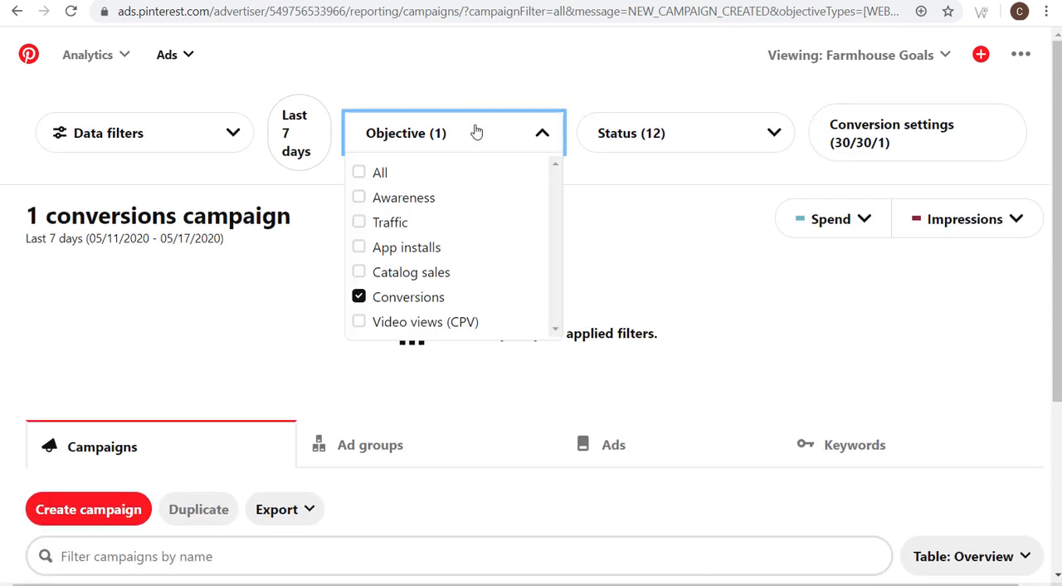
{"action": "left_click", "coordinate": [375, 174]}
{"action": "left_click", "coordinate": [629, 177]}
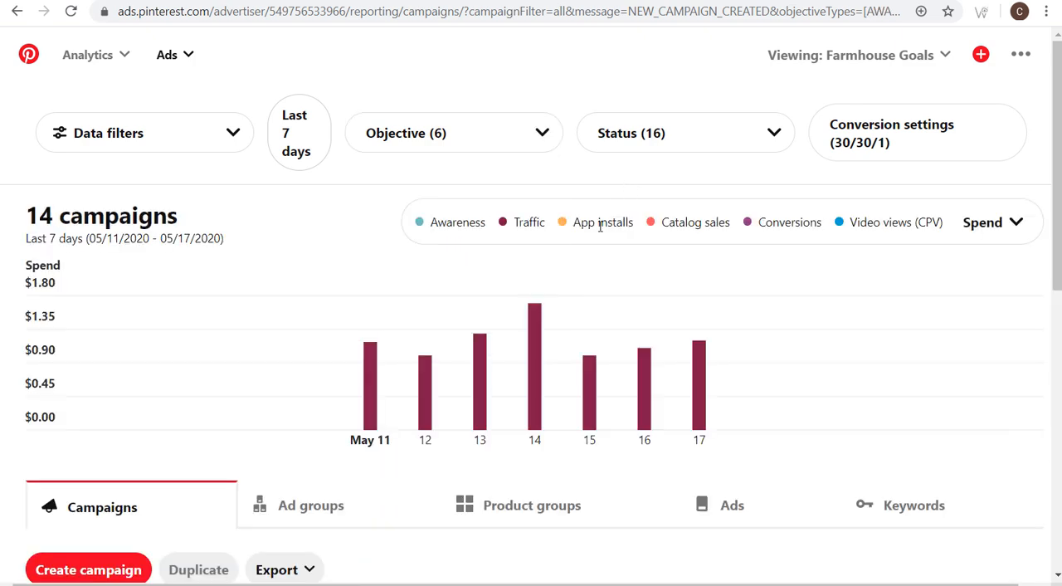
{"action": "scroll", "coordinate": [482, 303], "scroll_direction": "down", "scroll_amount": 10}
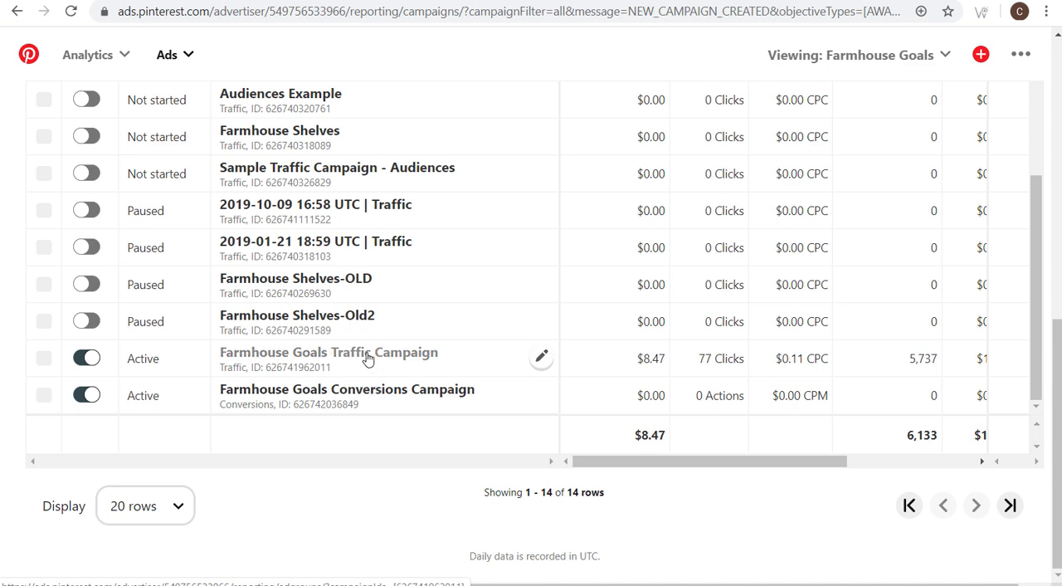
{"action": "scroll", "coordinate": [603, 249], "scroll_direction": "up", "scroll_amount": 7}
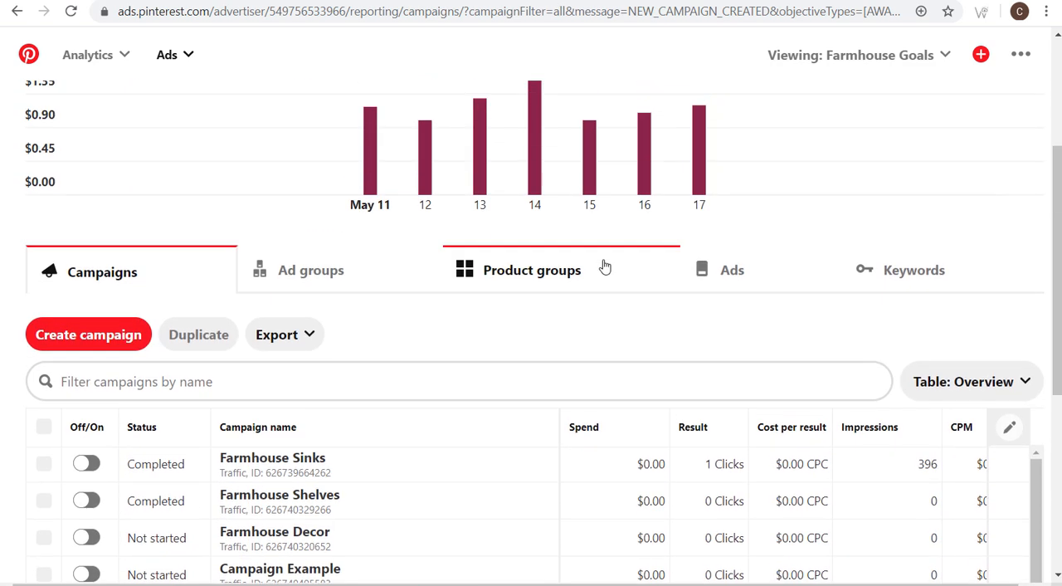
- Filter the campaign status to Active only and view the campaigns table
{"action": "scroll", "coordinate": [604, 265], "scroll_direction": "up", "scroll_amount": 2}
{"action": "left_click", "coordinate": [697, 101]}
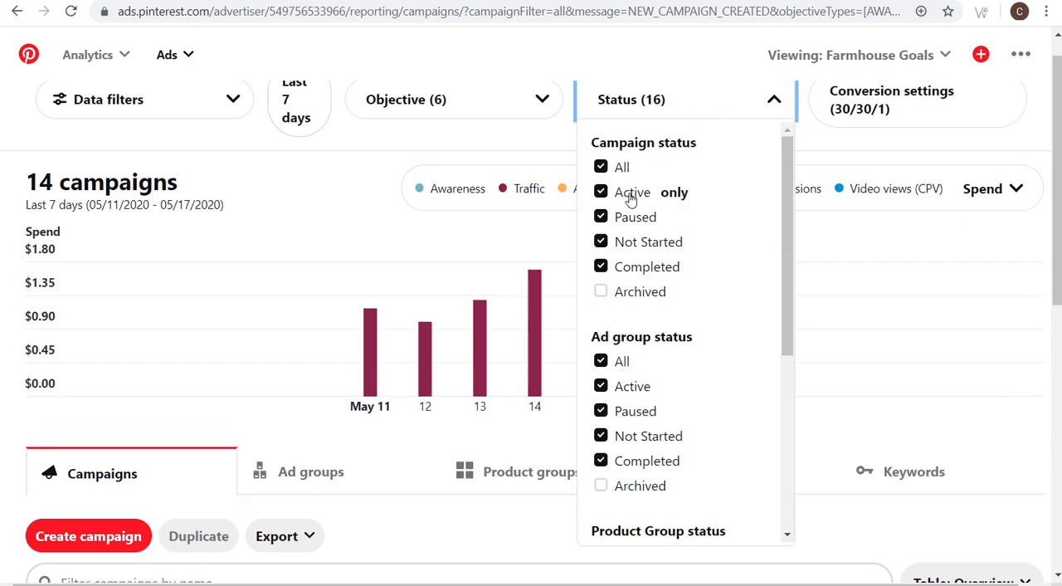
{"action": "left_click", "coordinate": [673, 192]}
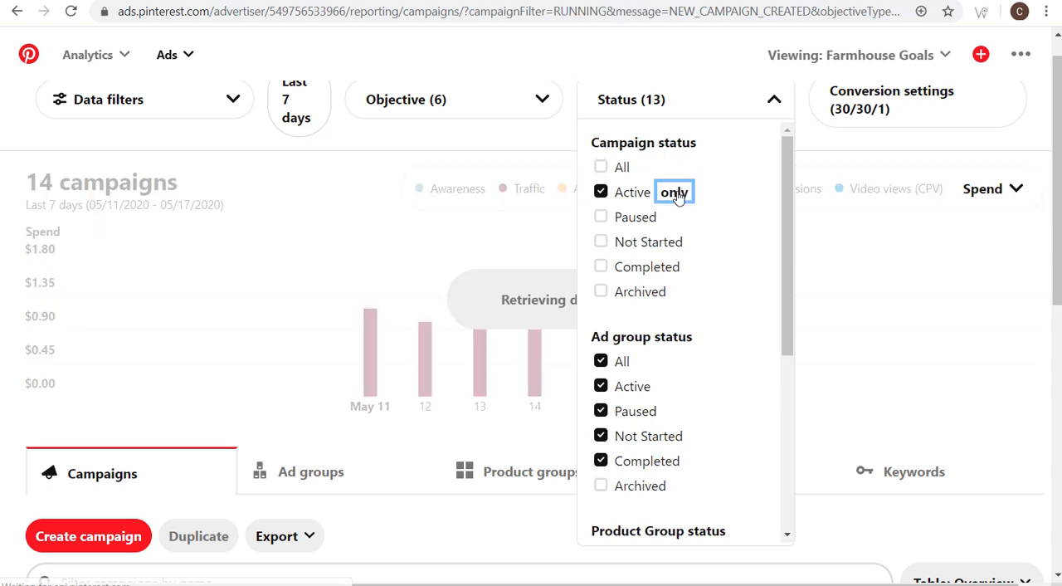
{"action": "left_click", "coordinate": [546, 125]}
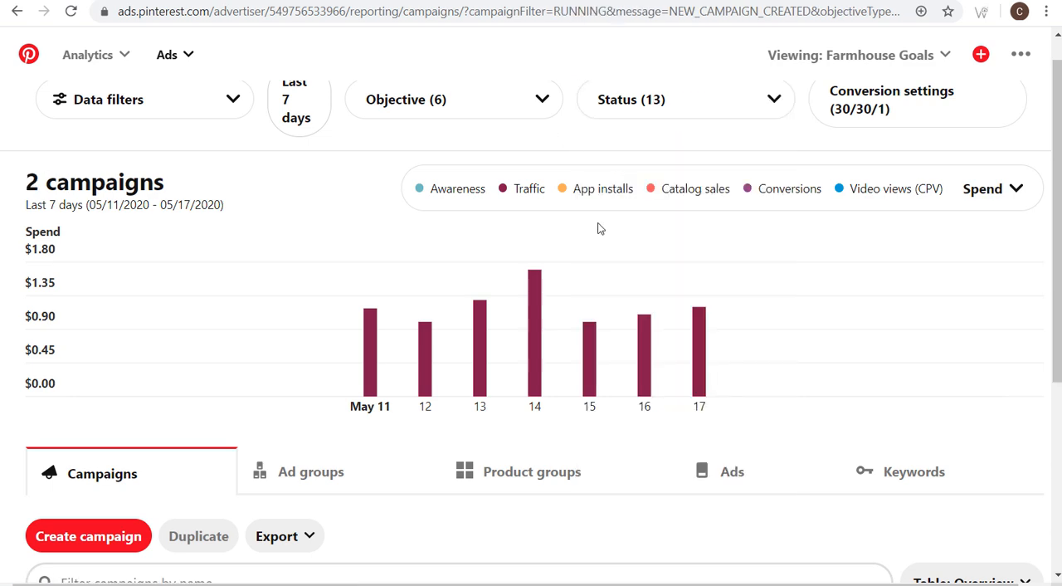
{"action": "scroll", "coordinate": [614, 249], "scroll_direction": "down", "scroll_amount": 4}
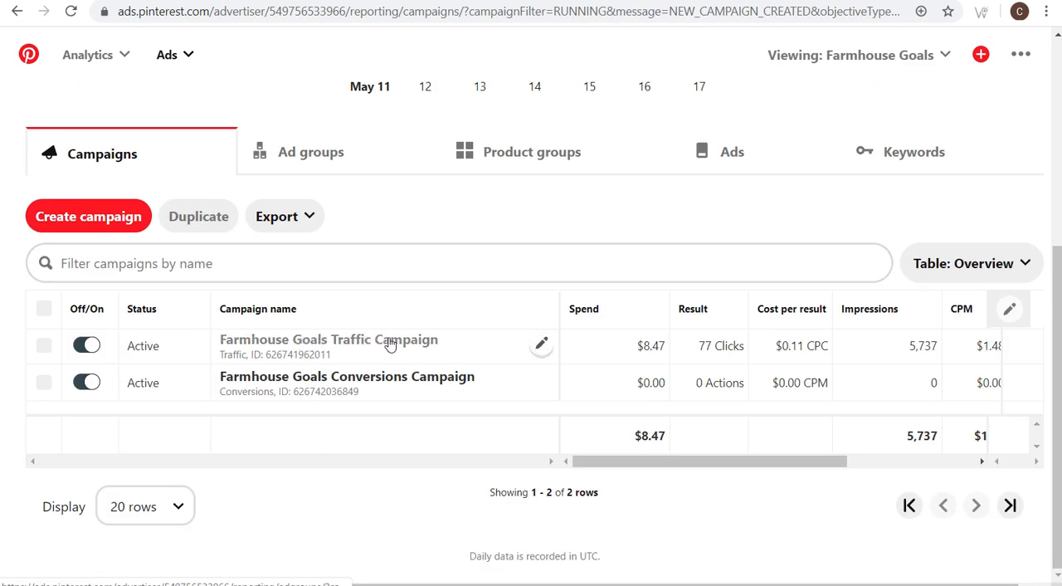
- Open the ad groups of the Farmhouse Goals Traffic Campaign and set the reporting date range to the last 14 days
{"action": "left_click", "coordinate": [339, 346]}
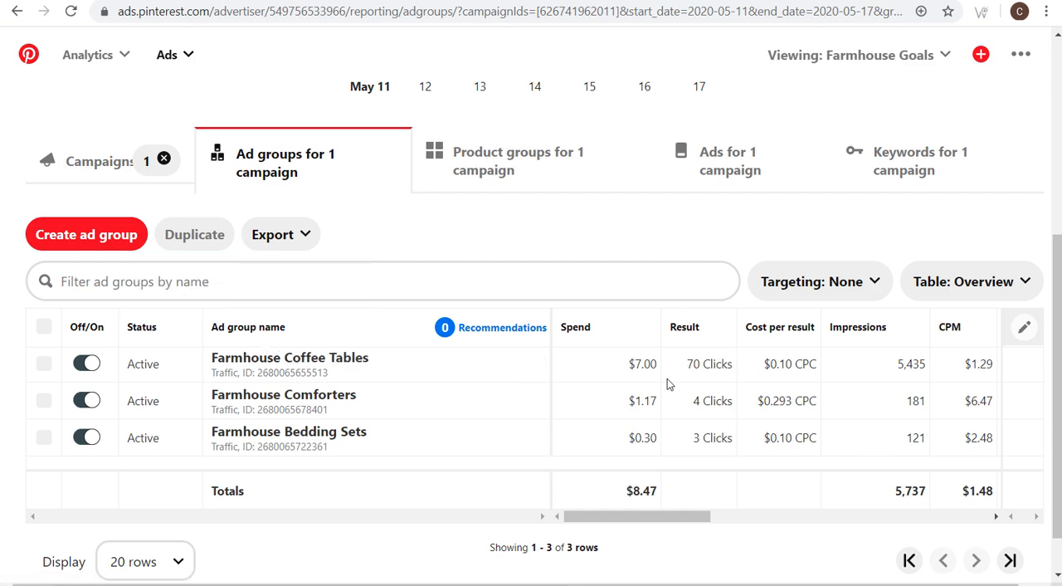
{"action": "scroll", "coordinate": [706, 370], "scroll_direction": "up", "scroll_amount": 5}
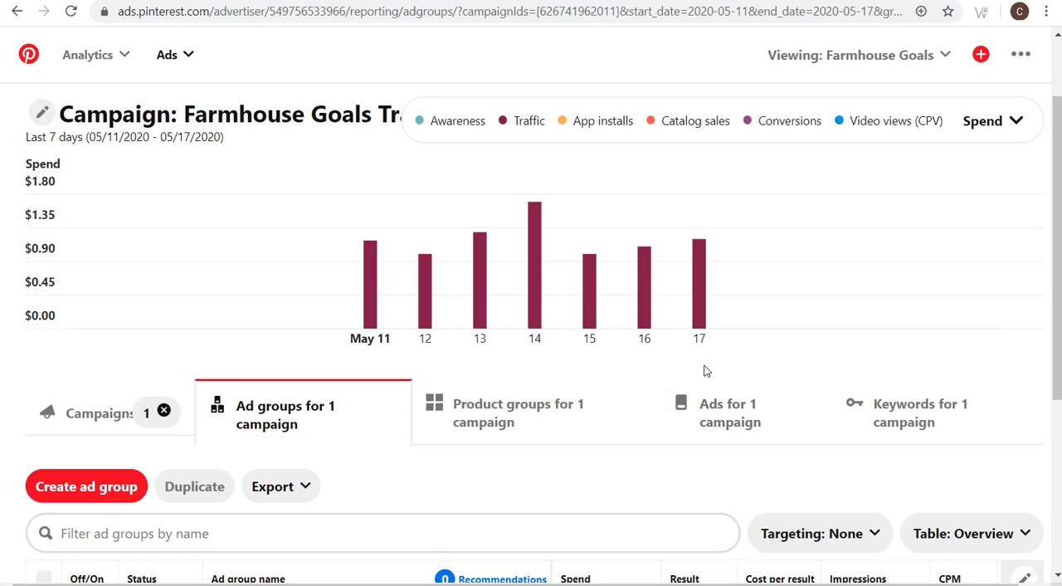
{"action": "left_click", "coordinate": [300, 136]}
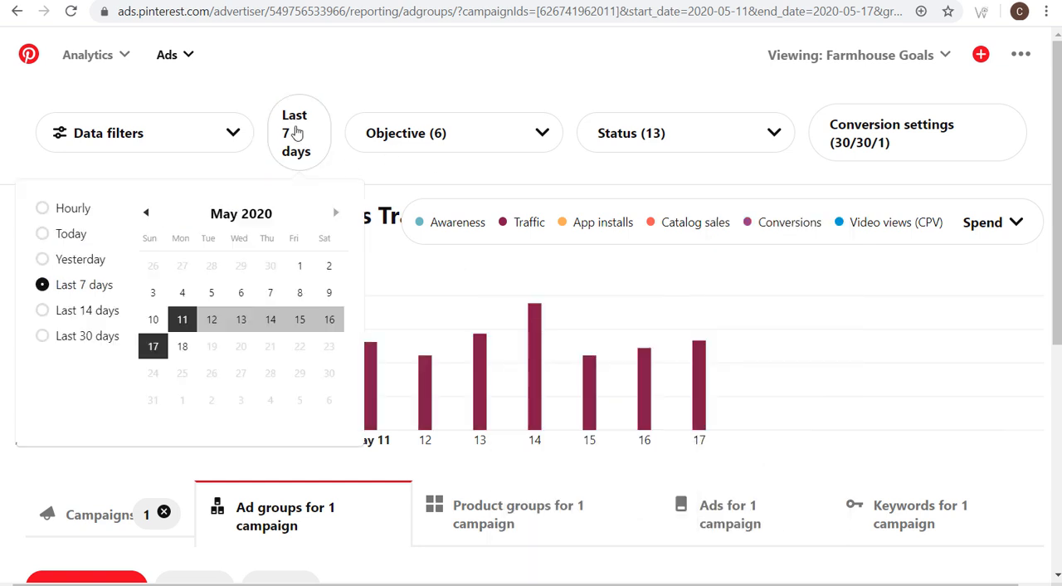
{"action": "left_click", "coordinate": [59, 314]}
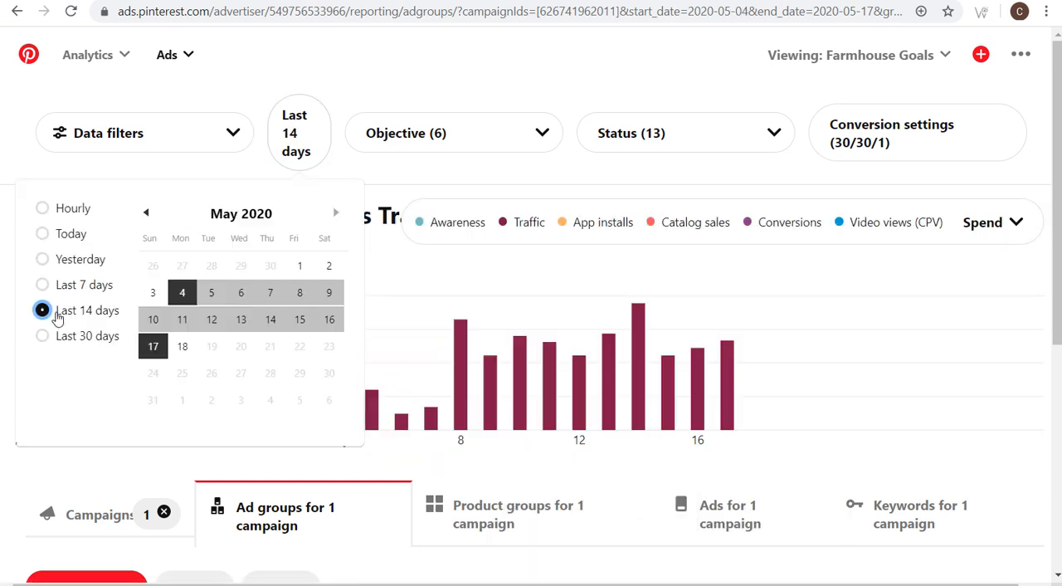
{"action": "left_click", "coordinate": [373, 172]}
{"action": "scroll", "coordinate": [614, 352], "scroll_direction": "down", "scroll_amount": 2}
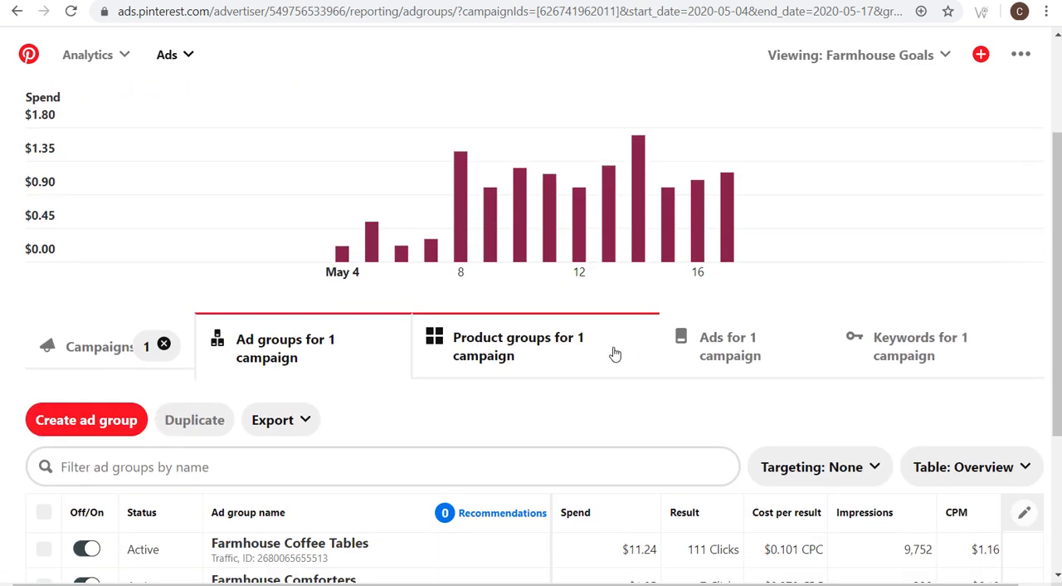
- Examine the daily spend chart and the ad groups' impressions, clicks, CTR, bids and start dates
{"action": "mouse_move", "coordinate": [344, 257]}
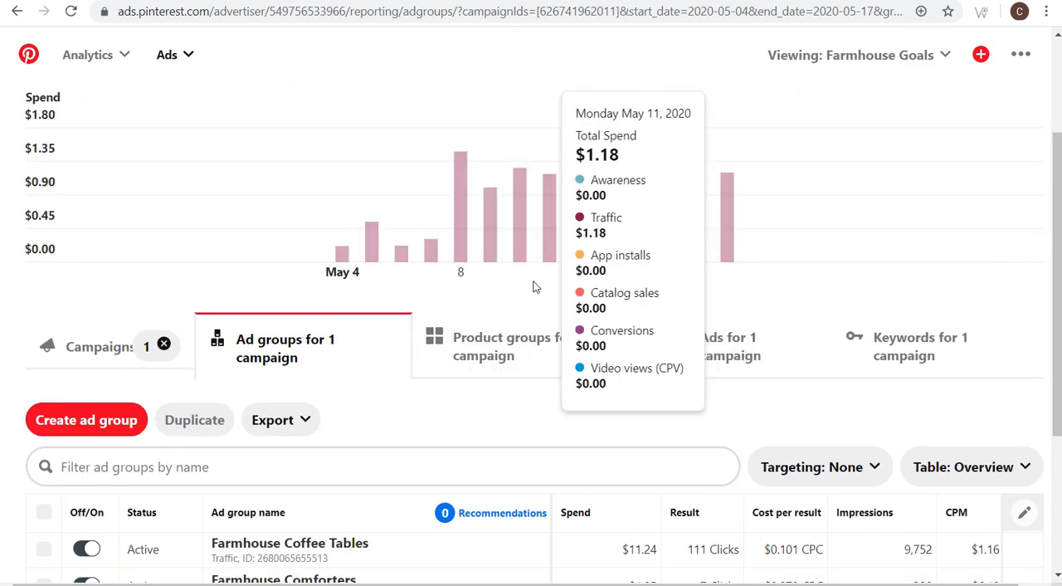
{"action": "scroll", "coordinate": [494, 292], "scroll_direction": "down", "scroll_amount": 2}
{"action": "left_click_drag", "start_coordinate": [688, 383], "coordinate": [730, 388]}
{"action": "scroll", "coordinate": [734, 451], "scroll_direction": "right", "scroll_amount": 1}
{"action": "left_click_drag", "start_coordinate": [727, 388], "coordinate": [755, 392]}
{"action": "scroll", "coordinate": [730, 447], "scroll_direction": "right", "scroll_amount": 2}
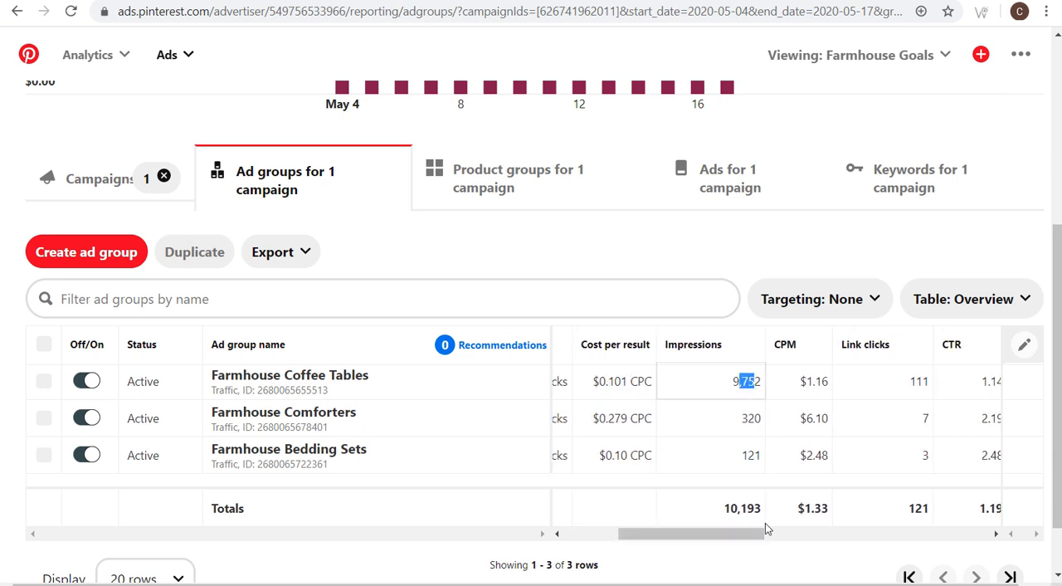
{"action": "left_click_drag", "start_coordinate": [758, 534], "coordinate": [986, 532]}
{"action": "mouse_move", "coordinate": [741, 382]}
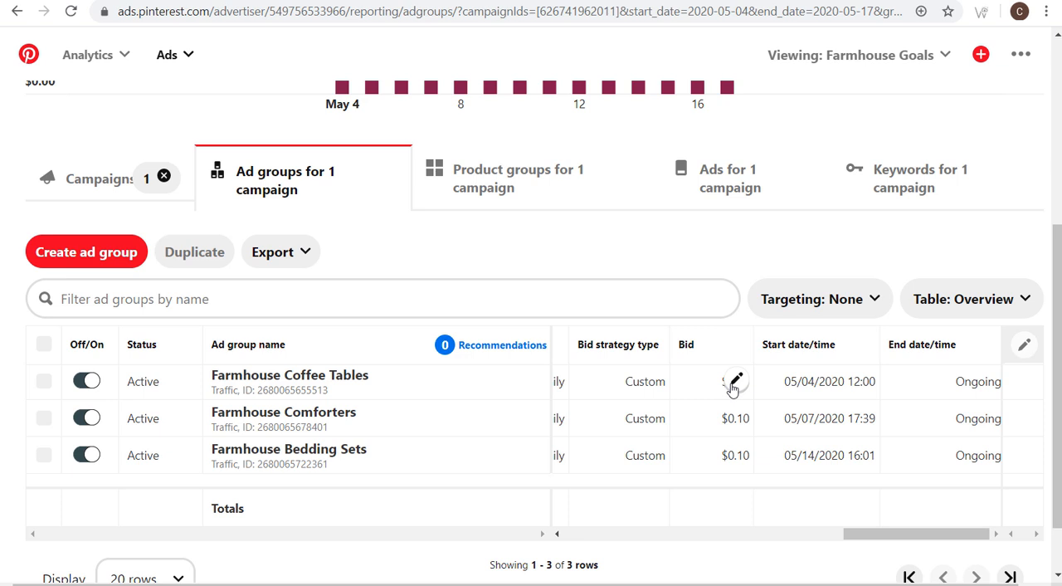
- Edit the Statistics custom table to include the Conversions column and save the changes
{"action": "left_click", "coordinate": [966, 309]}
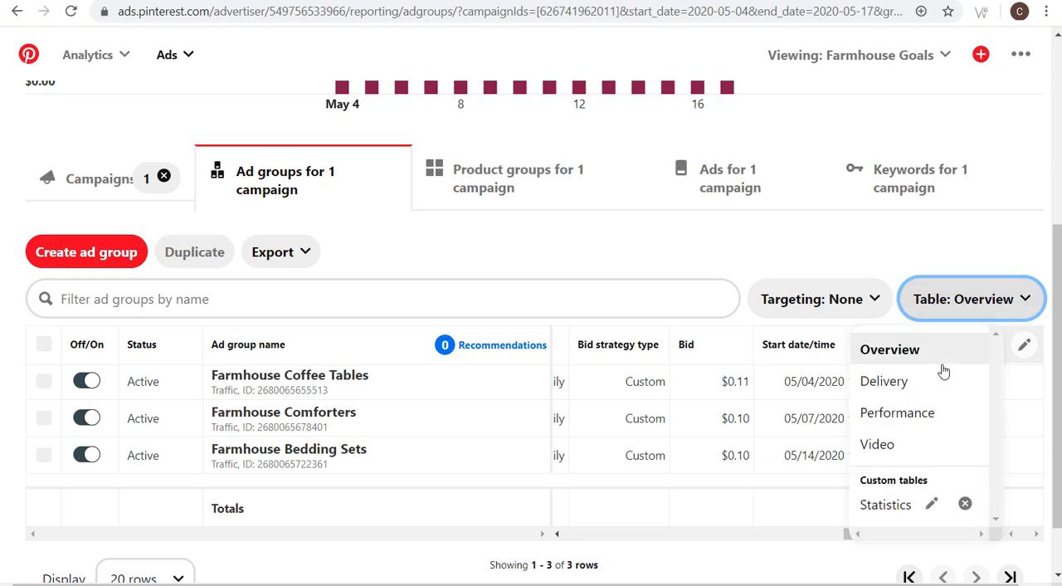
{"action": "scroll", "coordinate": [938, 377], "scroll_direction": "down", "scroll_amount": 1}
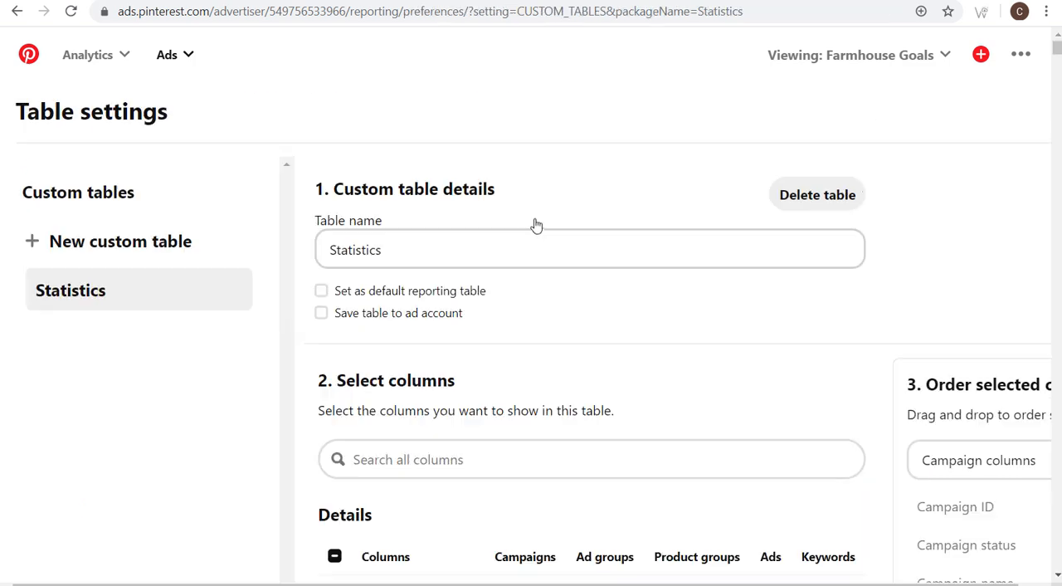
{"action": "scroll", "coordinate": [687, 356], "scroll_direction": "down", "scroll_amount": 12}
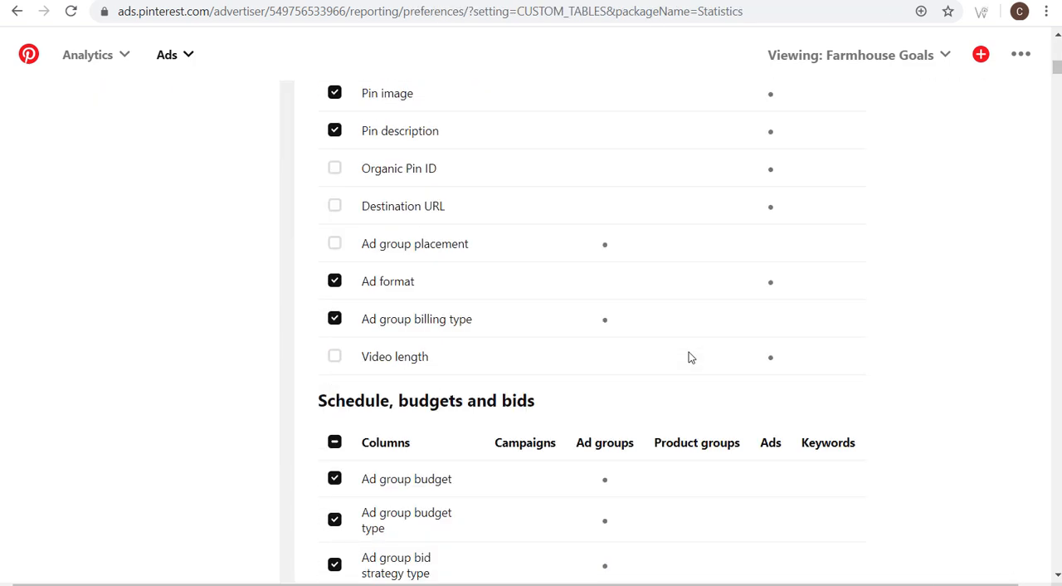
{"action": "scroll", "coordinate": [688, 359], "scroll_direction": "down", "scroll_amount": 11}
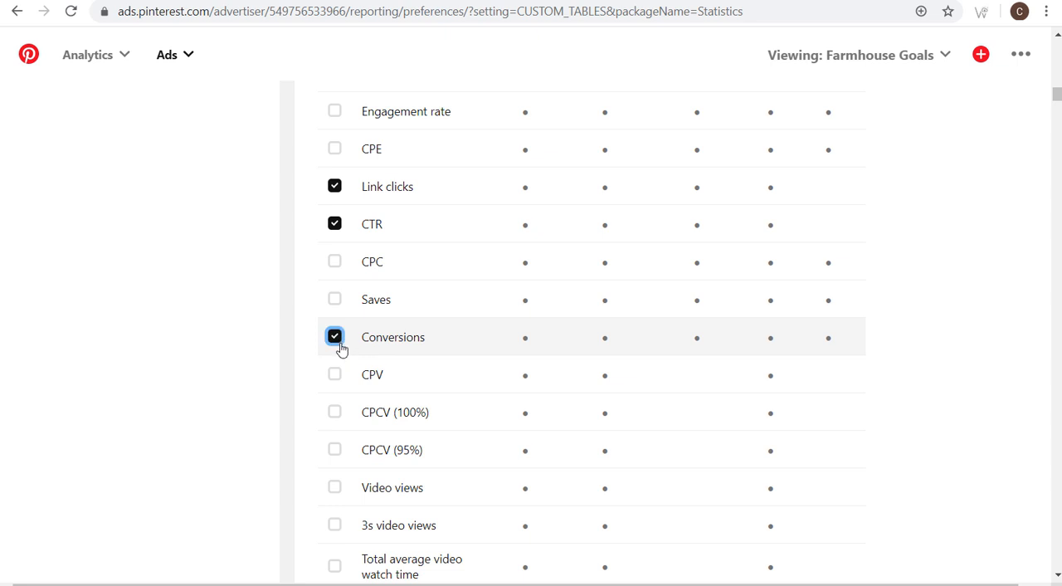
{"action": "scroll", "coordinate": [656, 333], "scroll_direction": "down", "scroll_amount": 20}
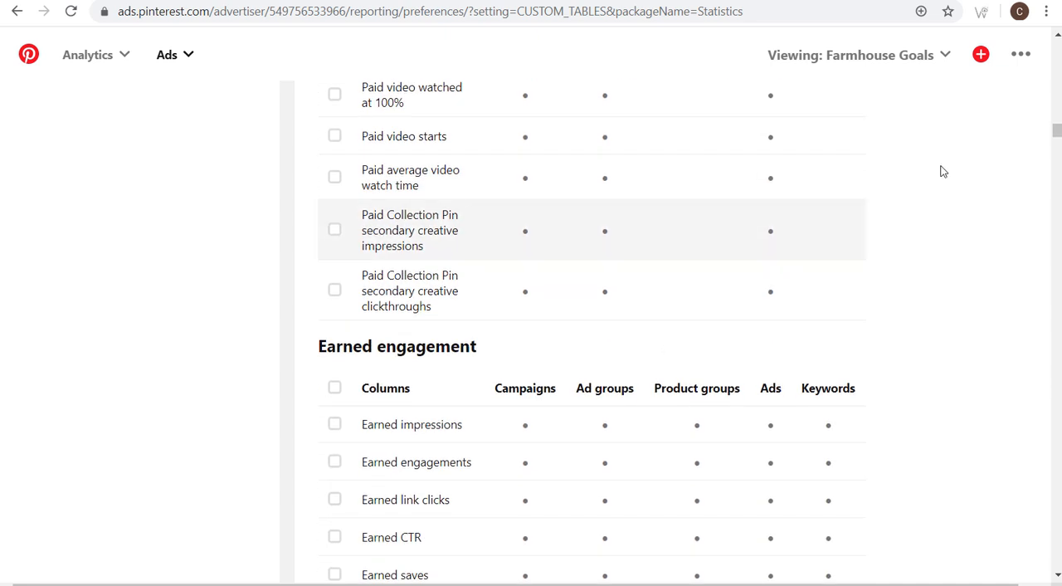
{"action": "scroll", "coordinate": [890, 202], "scroll_direction": "down", "scroll_amount": 10}
{"action": "left_click", "coordinate": [987, 554]}
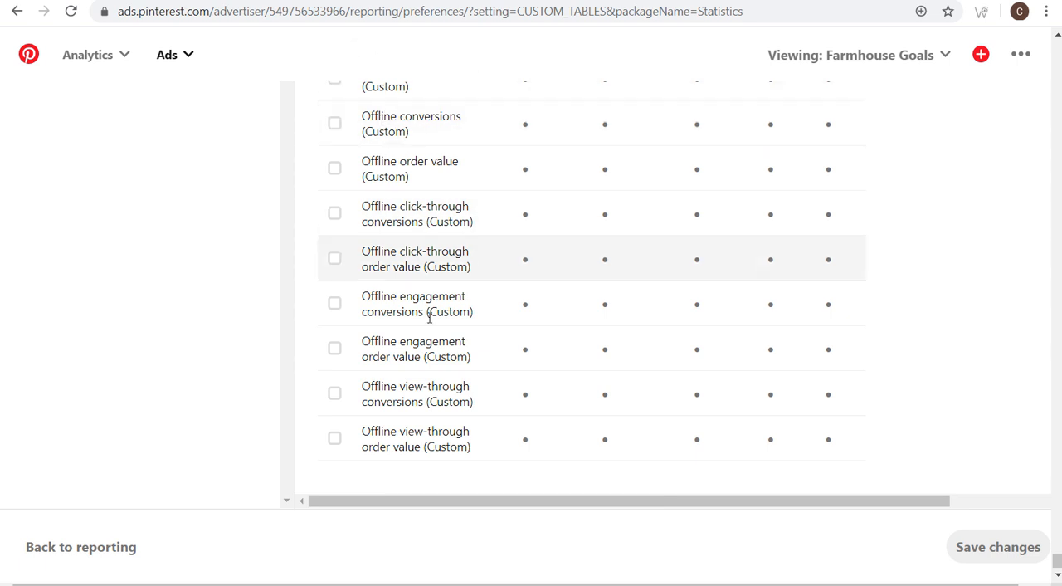
- Return to reporting and open the ad groups of the Farmhouse Goals Traffic Campaign
{"action": "scroll", "coordinate": [789, 327], "scroll_direction": "up", "scroll_amount": 5}
{"action": "scroll", "coordinate": [248, 407], "scroll_direction": "down", "scroll_amount": 5}
{"action": "left_click", "coordinate": [124, 545]}
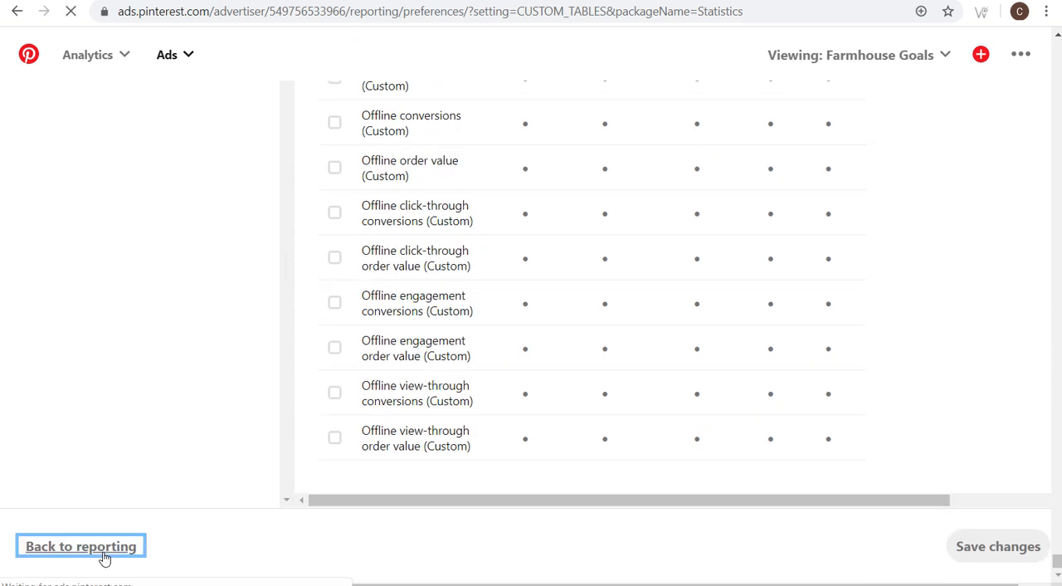
{"action": "left_click", "coordinate": [171, 57]}
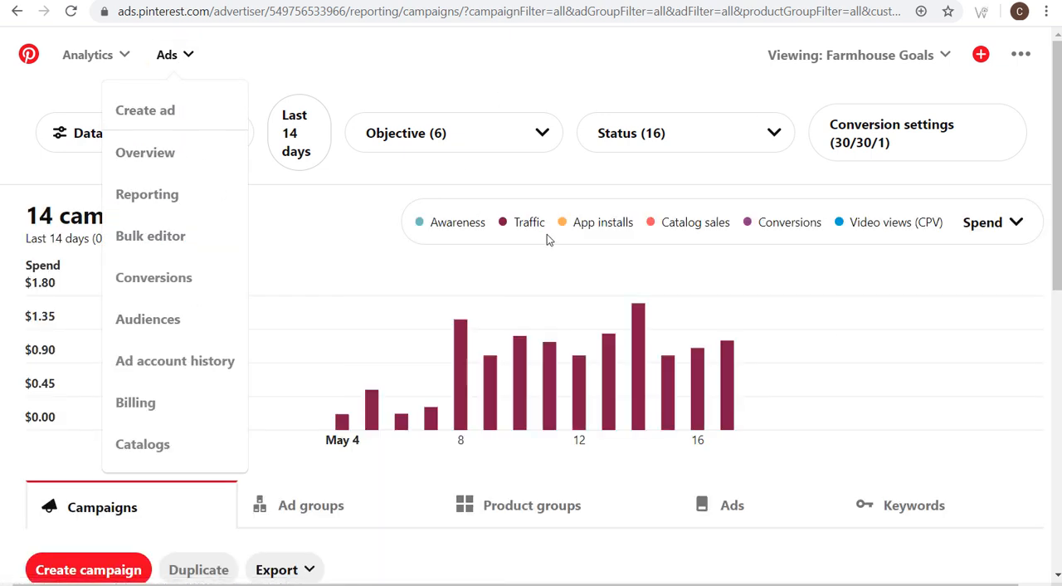
{"action": "scroll", "coordinate": [808, 340], "scroll_direction": "down", "scroll_amount": 6}
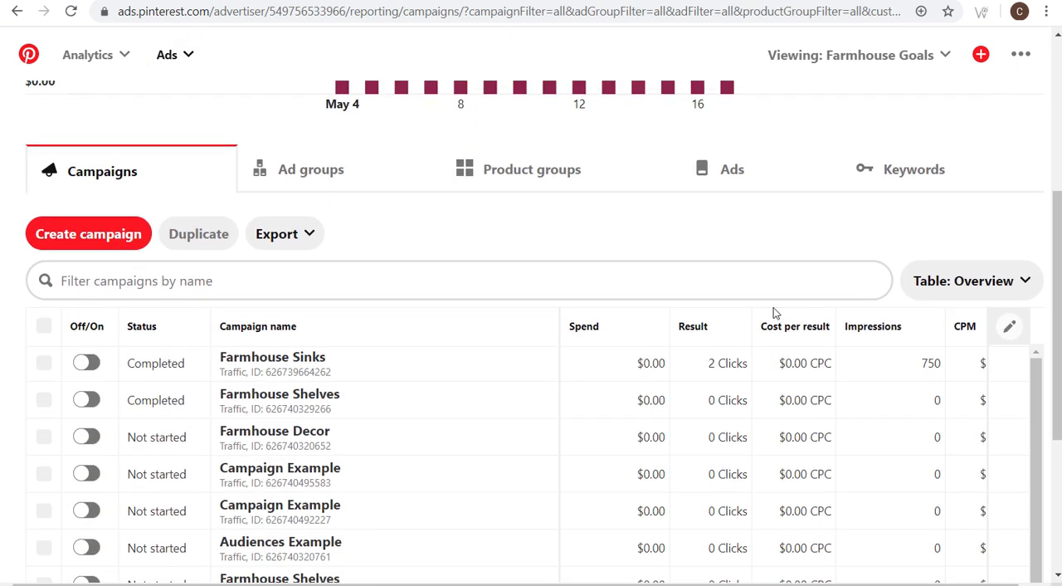
{"action": "scroll", "coordinate": [525, 347], "scroll_direction": "down", "scroll_amount": 2}
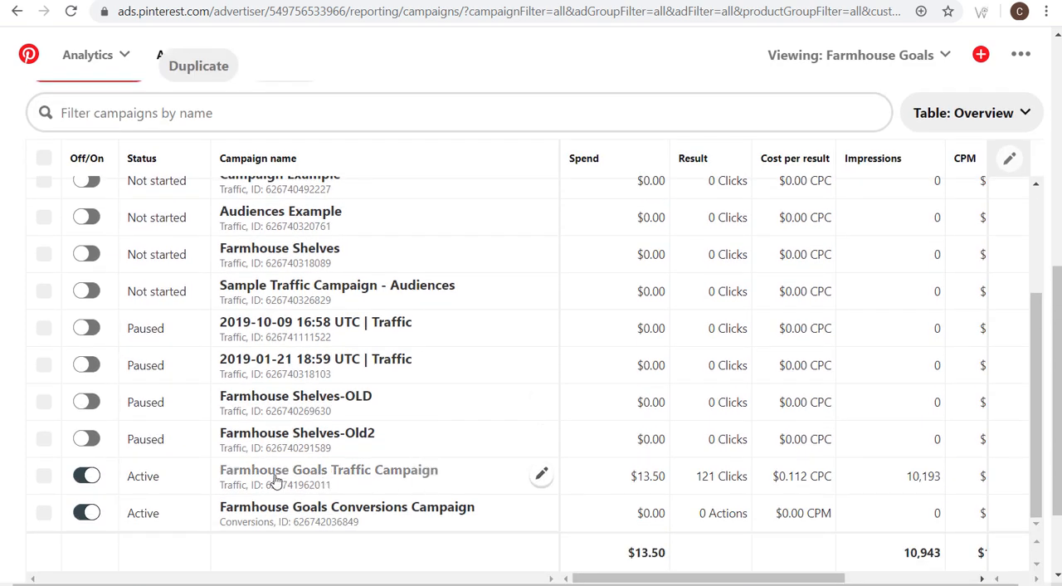
{"action": "left_click", "coordinate": [300, 475]}
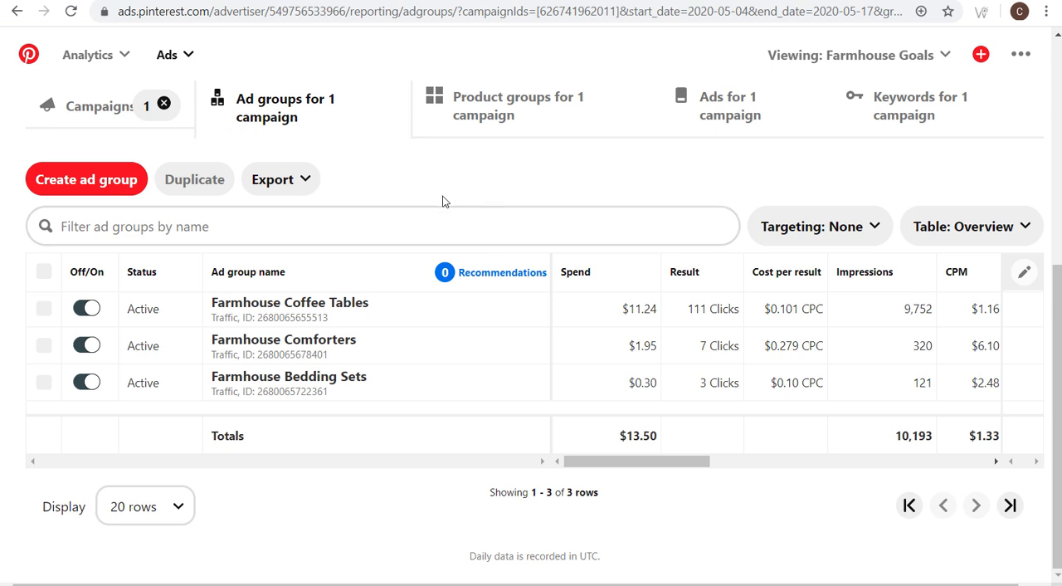
- Switch the ad groups table to Statistics and check its Conversions column along with spend and results
{"action": "left_click_drag", "start_coordinate": [639, 462], "coordinate": [684, 459]}
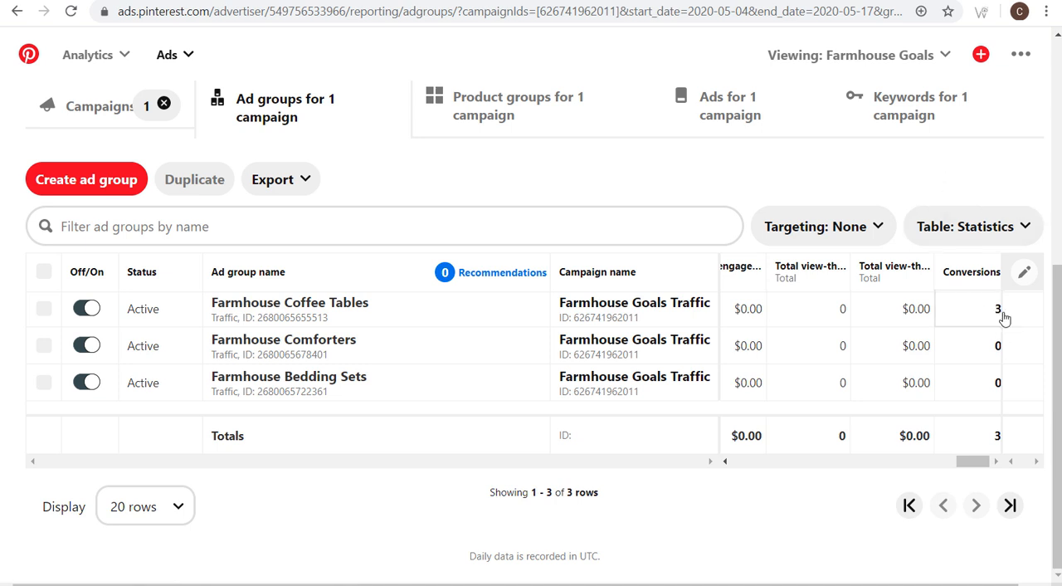
{"action": "left_click_drag", "start_coordinate": [1003, 315], "coordinate": [991, 310]}
{"action": "left_click", "coordinate": [911, 188]}
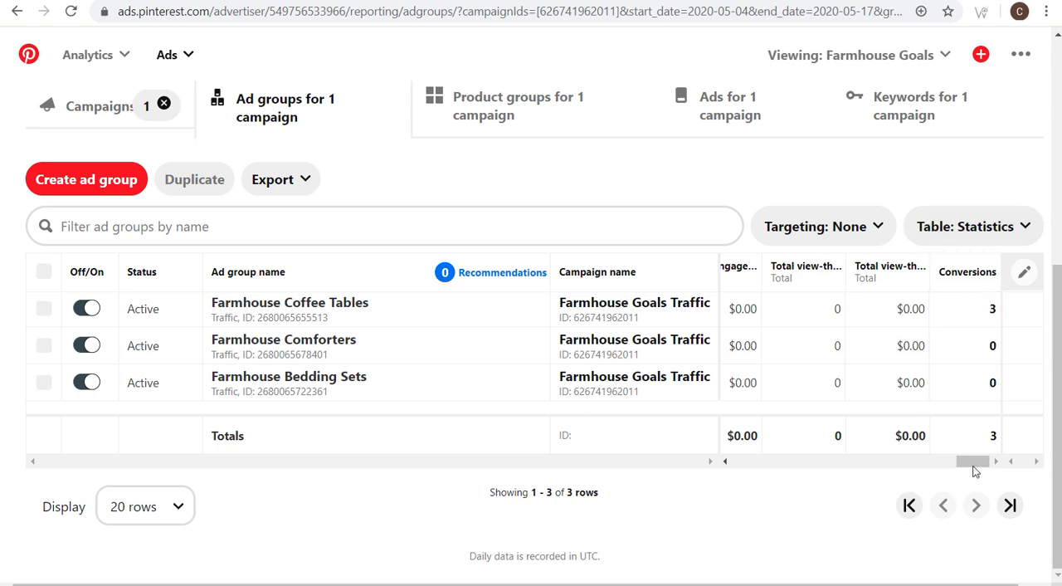
{"action": "left_click_drag", "start_coordinate": [969, 461], "coordinate": [700, 466]}
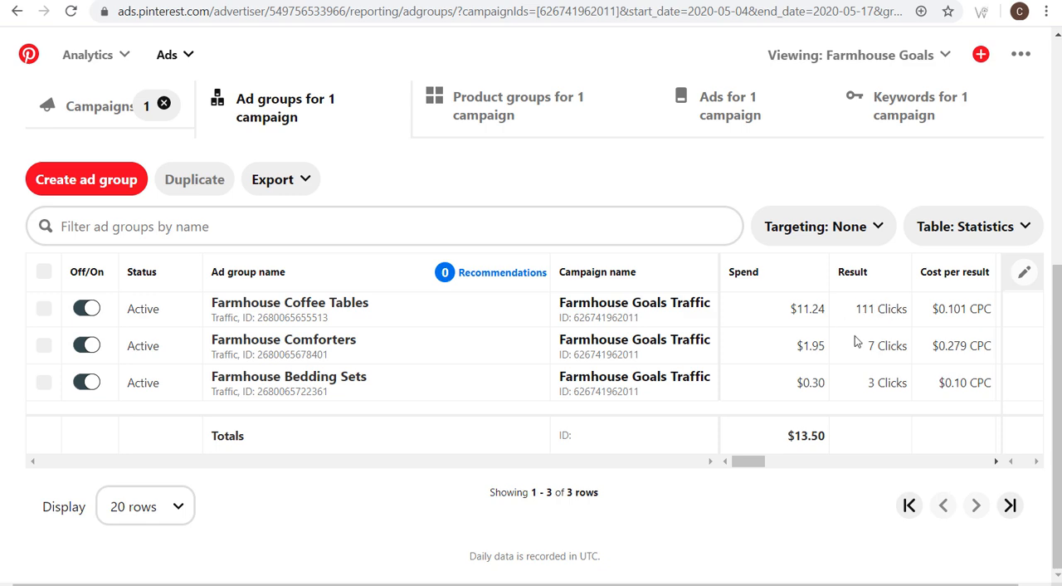
- Go back to the campaigns table, clear the single-campaign selection and view the active campaigns in the list
{"action": "scroll", "coordinate": [719, 374], "scroll_direction": "up", "scroll_amount": 5}
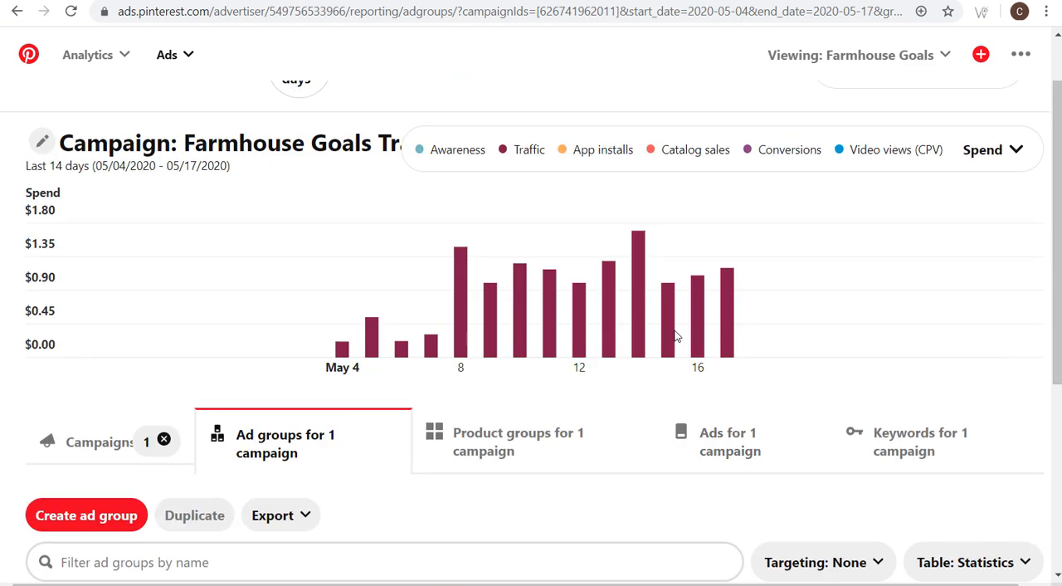
{"action": "scroll", "coordinate": [433, 218], "scroll_direction": "up", "scroll_amount": 1}
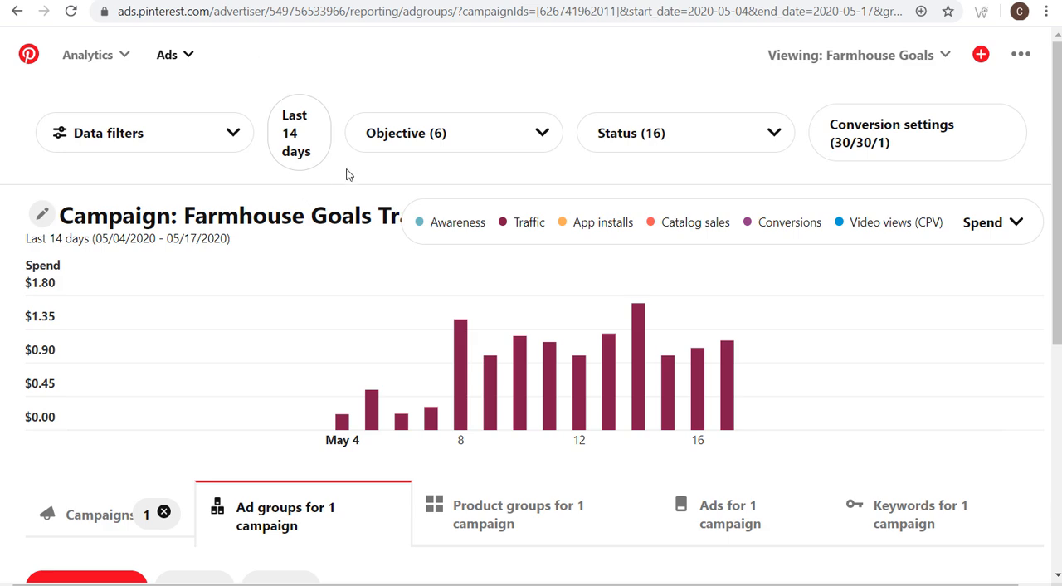
{"action": "left_click", "coordinate": [83, 514]}
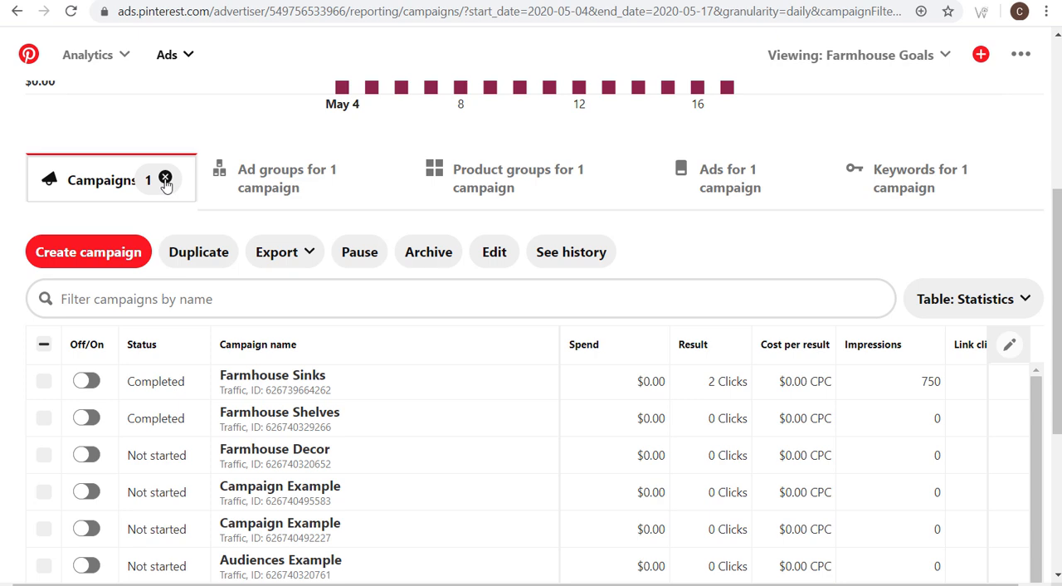
{"action": "left_click", "coordinate": [163, 178]}
{"action": "scroll", "coordinate": [557, 436], "scroll_direction": "down", "scroll_amount": 5}
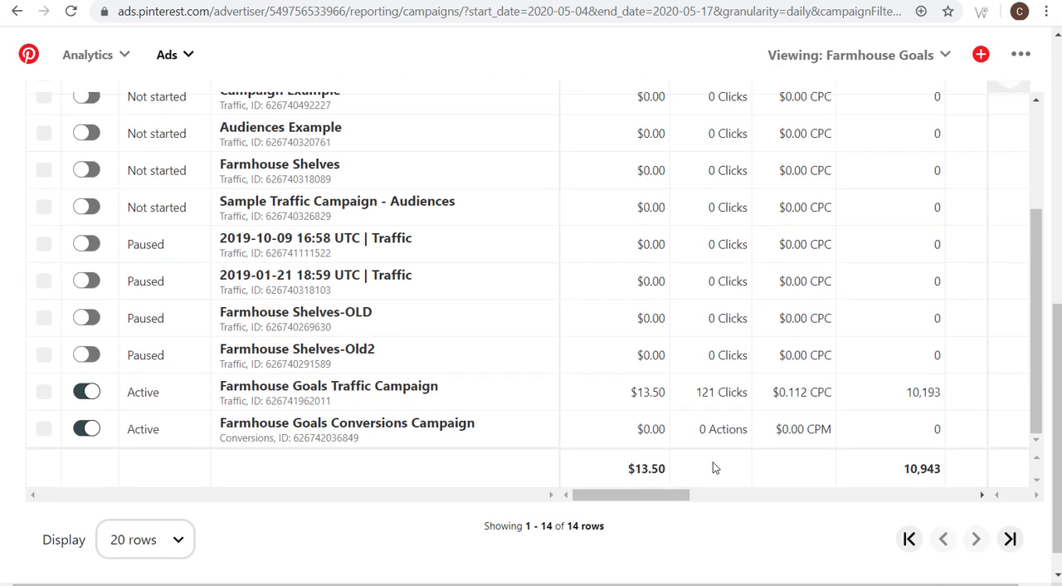
- Switch to the All Campaigns report in Google Analytics and examine the Farmhouse Goals Pinterest Campaign's users, sessions and Outbound Clicks goal completions
{"action": "left_click", "coordinate": [349, 432]}
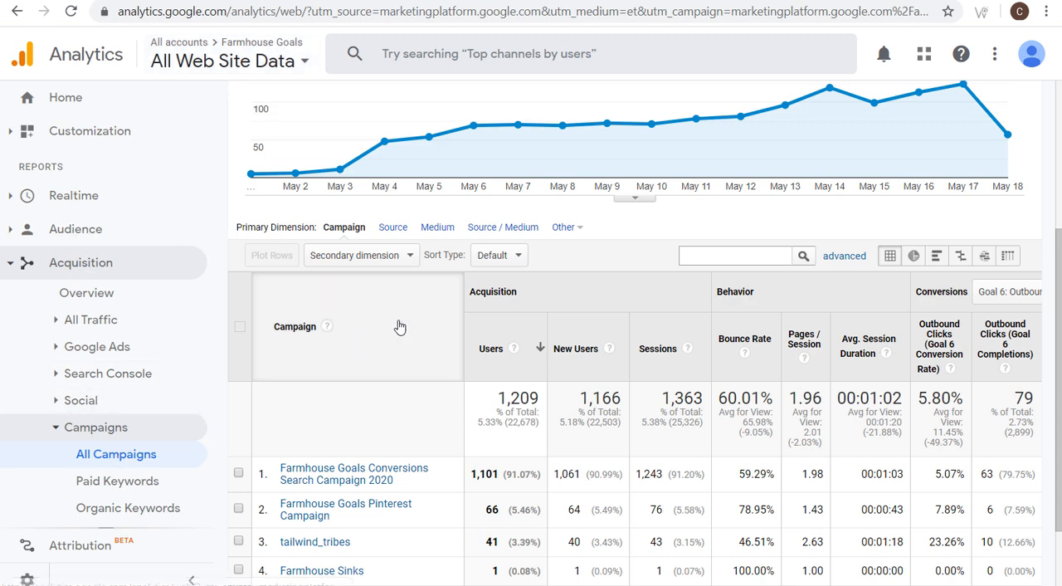
{"action": "scroll", "coordinate": [402, 328], "scroll_direction": "down", "scroll_amount": 1}
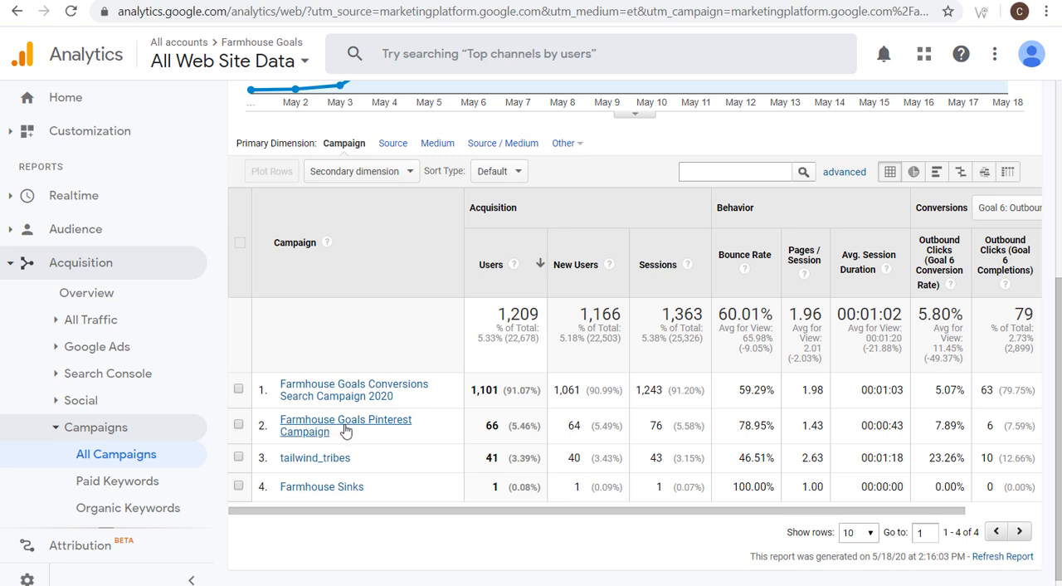
{"action": "left_click_drag", "start_coordinate": [379, 519], "coordinate": [414, 523]}
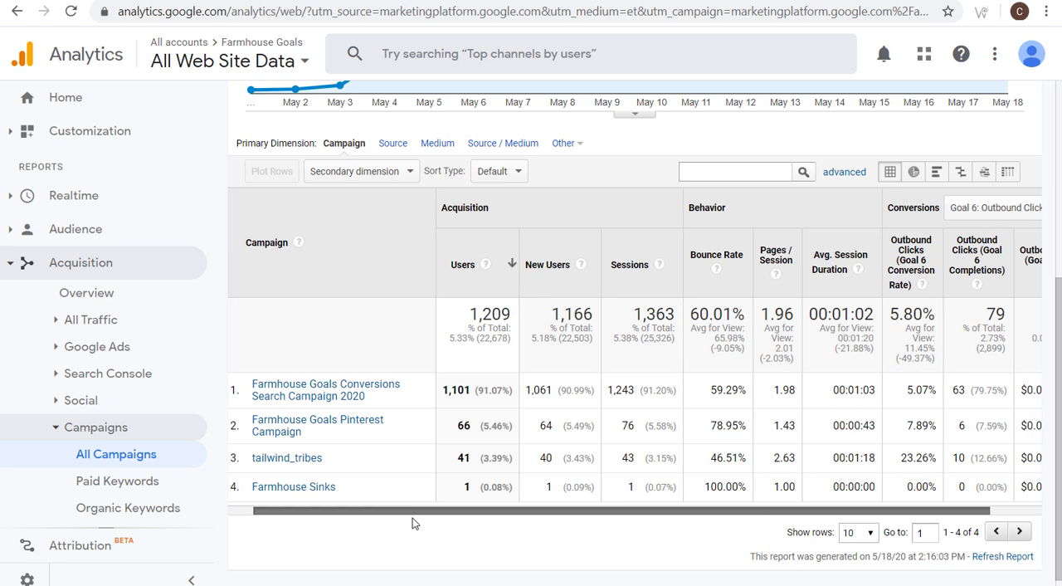
{"action": "scroll", "coordinate": [412, 523], "scroll_direction": "right", "scroll_amount": 2}
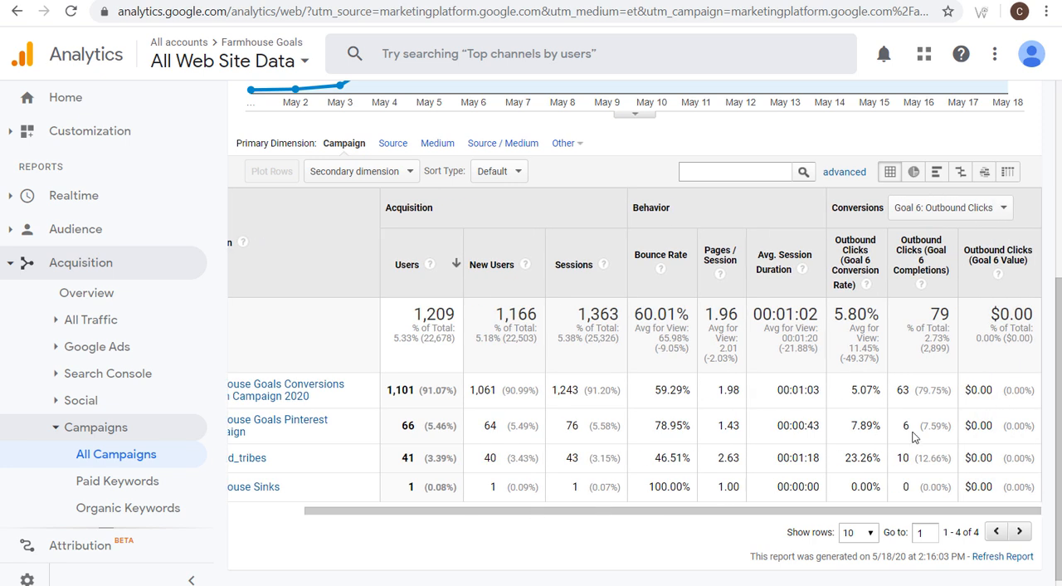
{"action": "left_click_drag", "start_coordinate": [914, 428], "coordinate": [902, 428]}
{"action": "left_click_drag", "start_coordinate": [392, 430], "coordinate": [421, 435]}
{"action": "left_click", "coordinate": [421, 435]}
{"action": "left_click_drag", "start_coordinate": [557, 436], "coordinate": [580, 435]}
{"action": "left_click", "coordinate": [587, 435]}
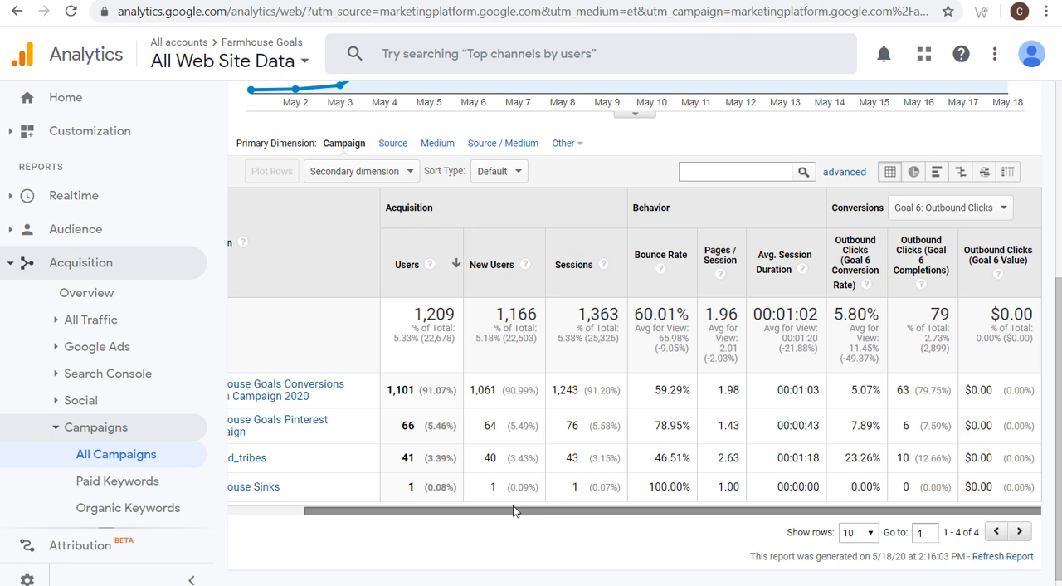
- Review the Farmhouse Goals Pinterest Campaign's bounce rate, pages per session and average session duration
{"action": "left_click_drag", "start_coordinate": [513, 517], "coordinate": [470, 516]}
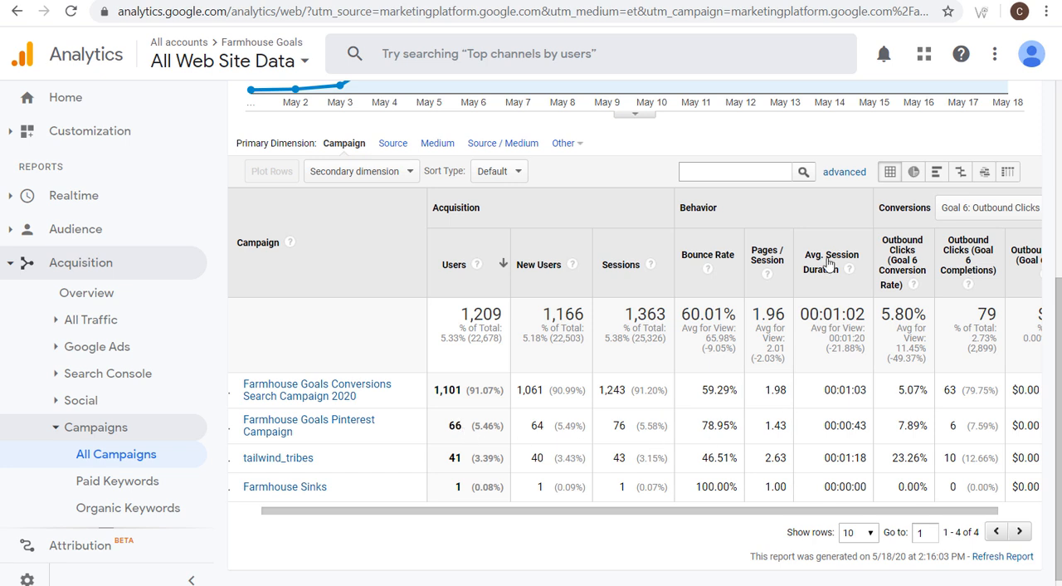
{"action": "left_click_drag", "start_coordinate": [701, 426], "coordinate": [734, 426]}
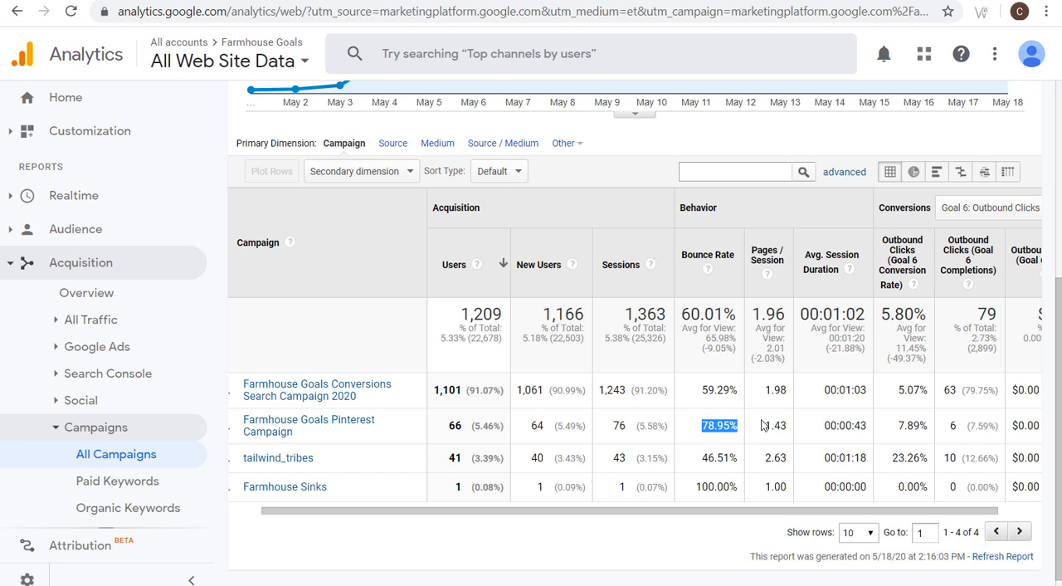
{"action": "left_click_drag", "start_coordinate": [763, 426], "coordinate": [787, 426]}
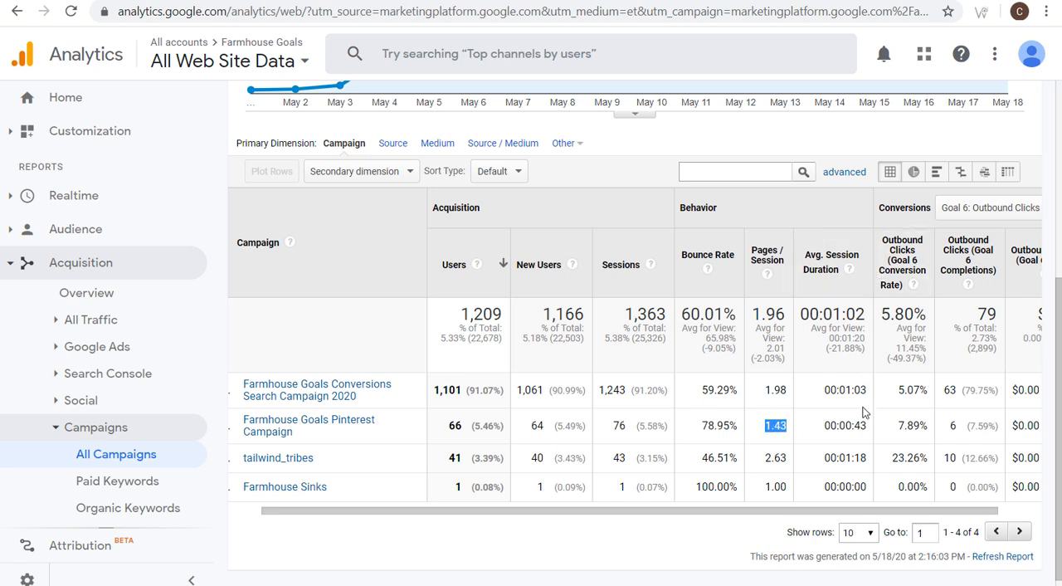
{"action": "left_click_drag", "start_coordinate": [869, 427], "coordinate": [861, 425]}
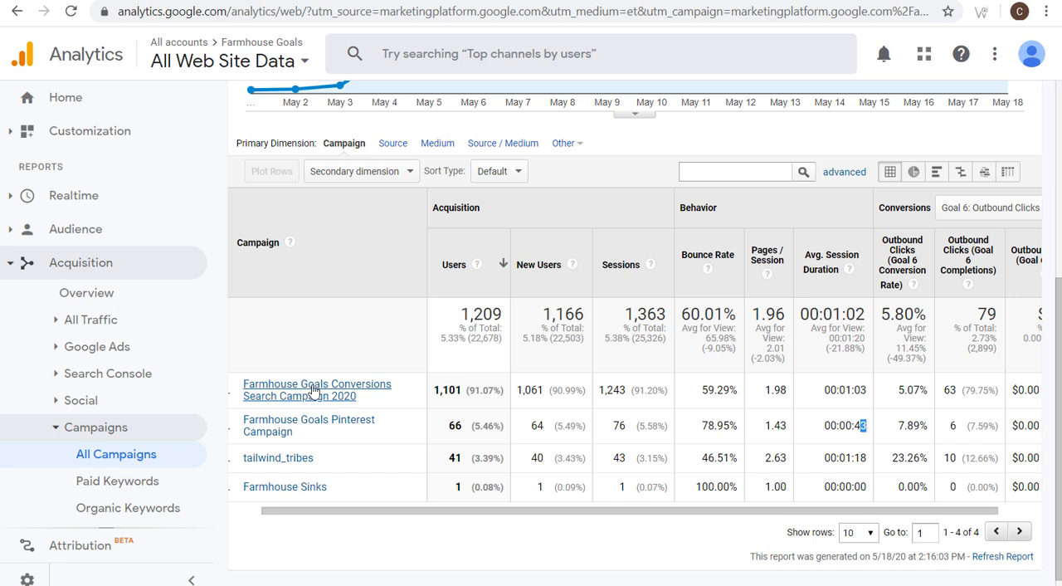
- Compare the campaigns' users, bounce rate and Outbound Clicks conversion rate, and open the Farmhouse Goals Pinterest Campaign's Source / Medium breakdown
{"action": "left_click_drag", "start_coordinate": [433, 391], "coordinate": [473, 393]}
{"action": "left_click", "coordinate": [684, 393]}
{"action": "left_click_drag", "start_coordinate": [892, 425], "coordinate": [927, 424]}
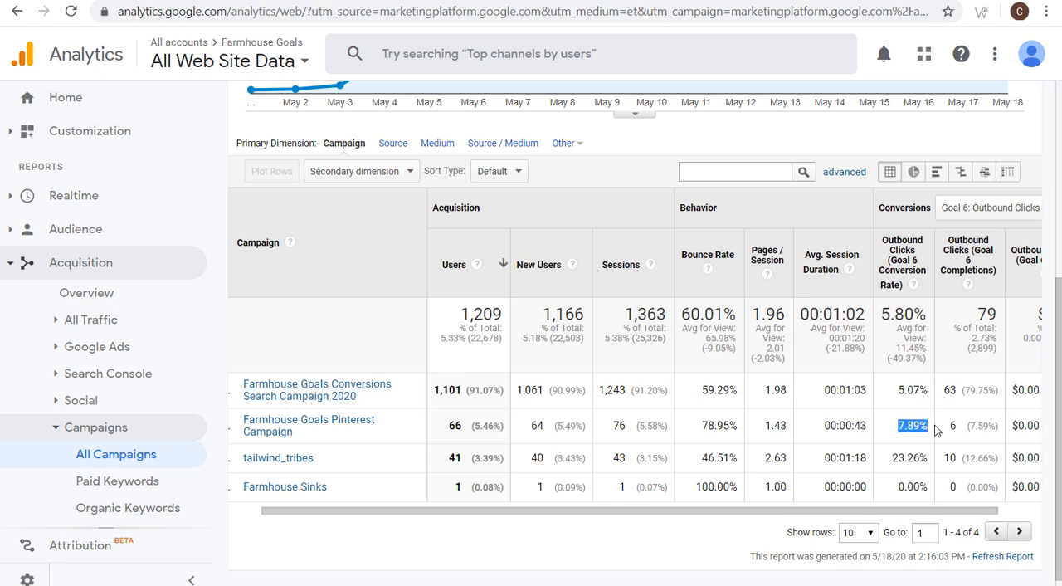
{"action": "left_click", "coordinate": [924, 424]}
{"action": "left_click", "coordinate": [278, 427]}
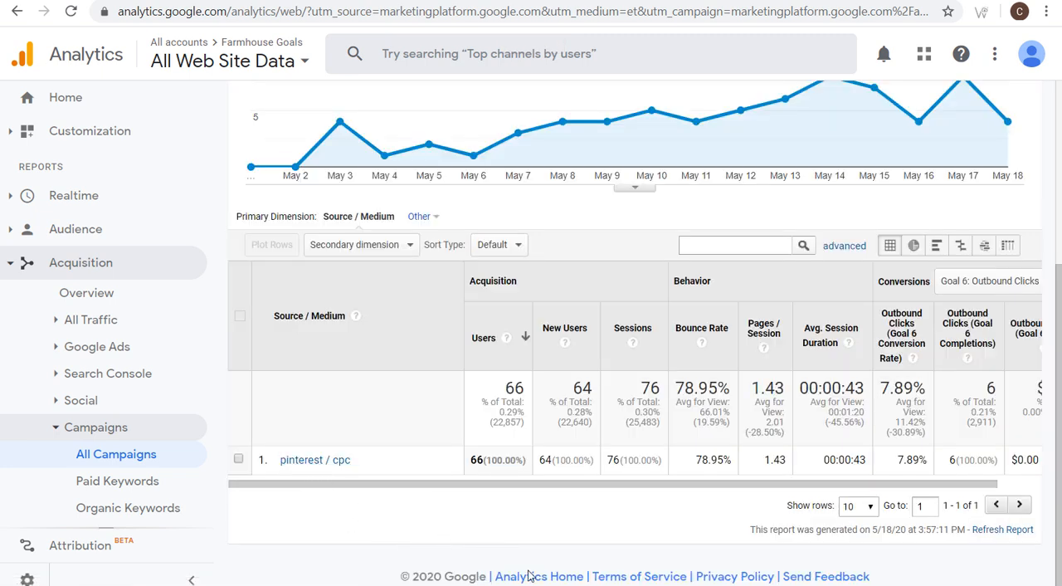
- Switch to the Campaign URL Builder and review the Campaign Source, Campaign Medium and Campaign Name fields
{"action": "left_click", "coordinate": [564, 584]}
{"action": "scroll", "coordinate": [670, 292], "scroll_direction": "up", "scroll_amount": 3}
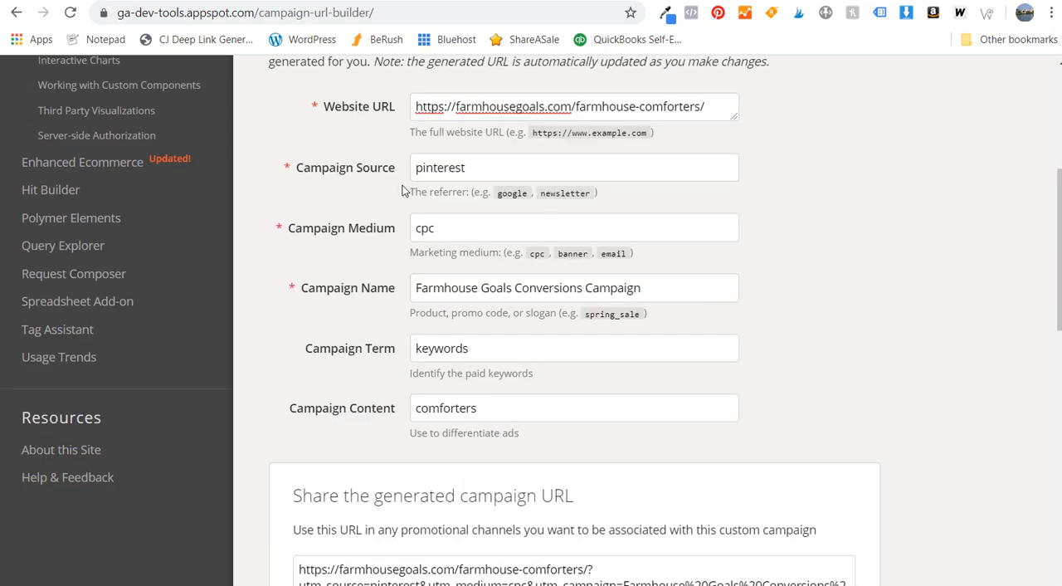
{"action": "left_click_drag", "start_coordinate": [488, 170], "coordinate": [416, 166]}
{"action": "left_click_drag", "start_coordinate": [488, 230], "coordinate": [367, 236]}
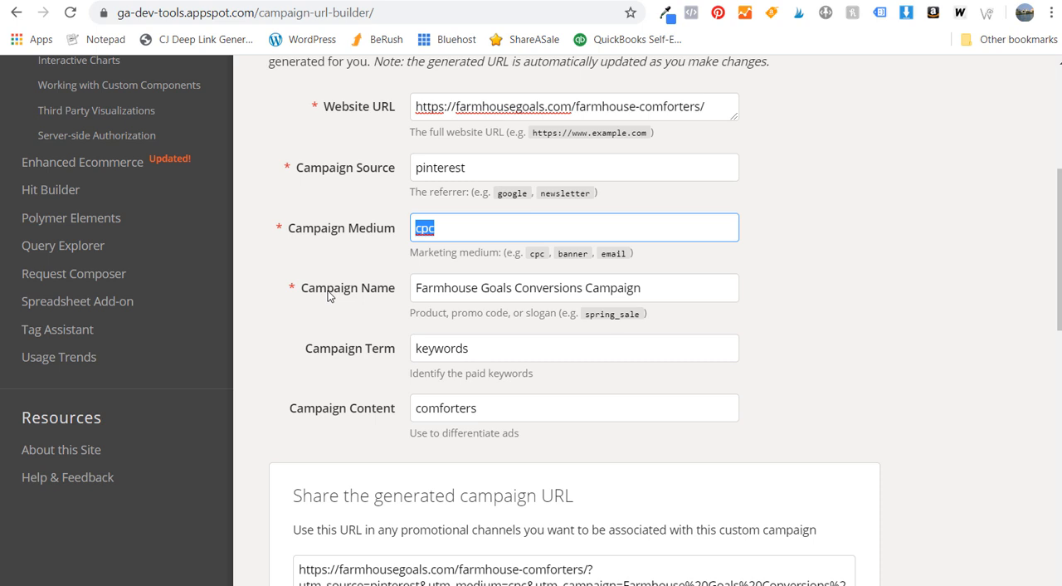
{"action": "left_click", "coordinate": [530, 287]}
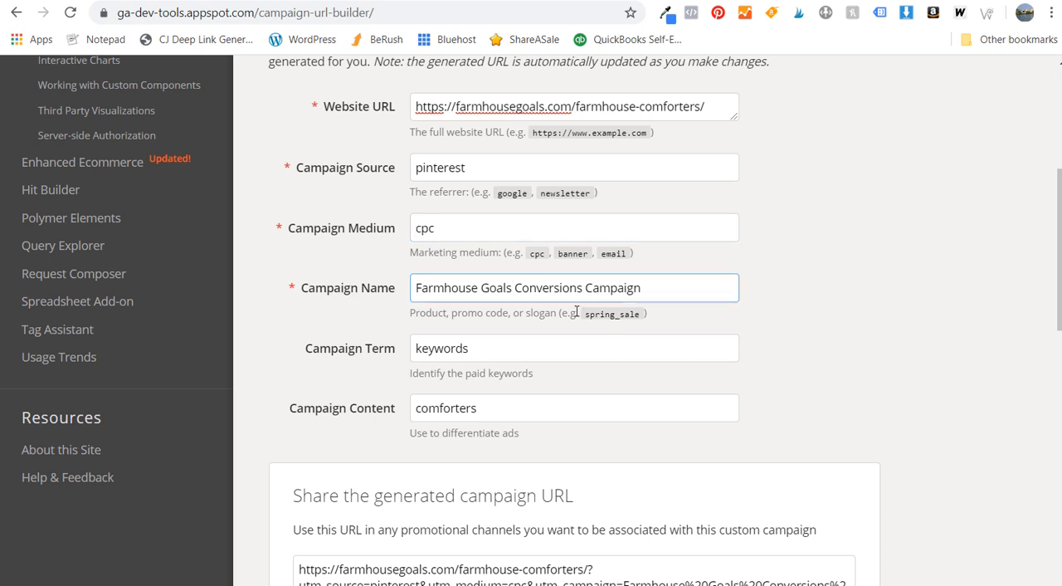
{"action": "double_click", "coordinate": [544, 288]}
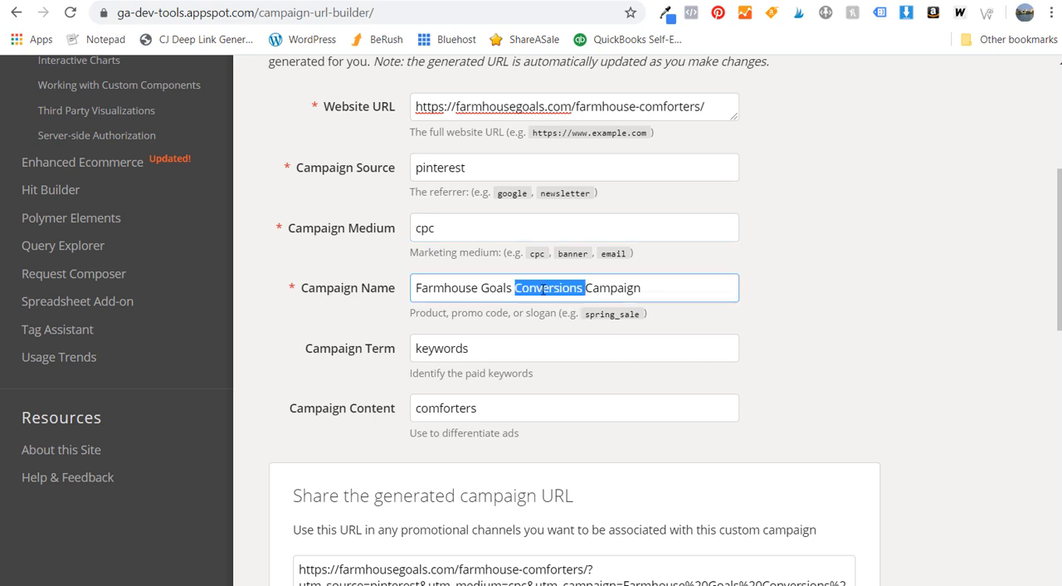
{"action": "left_click", "coordinate": [536, 289]}
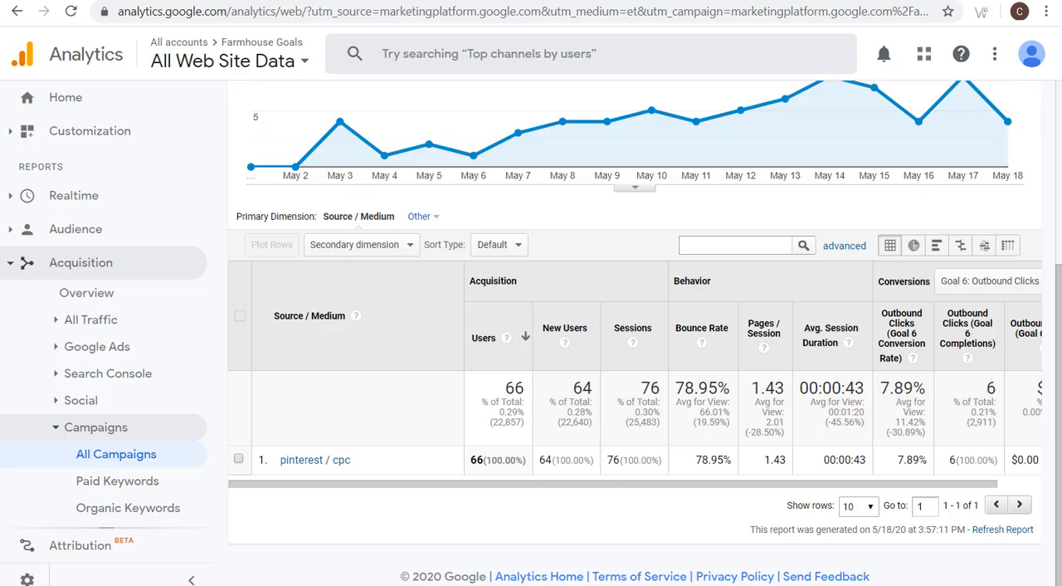
- Return to Google Analytics and add Keyword as the secondary dimension of the Source / Medium table
{"action": "left_click", "coordinate": [384, 245]}
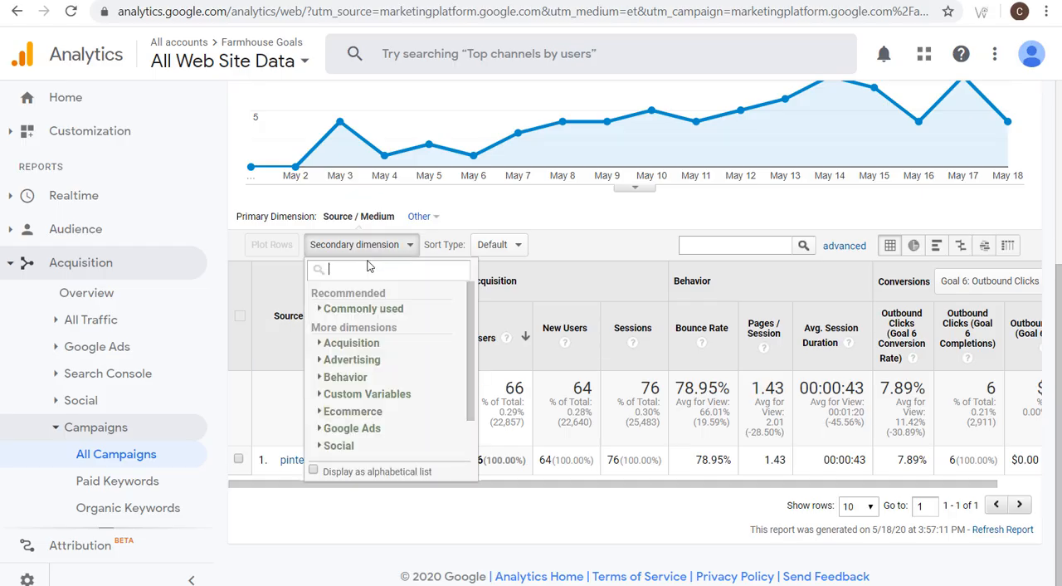
{"action": "type", "text": "keyword"}
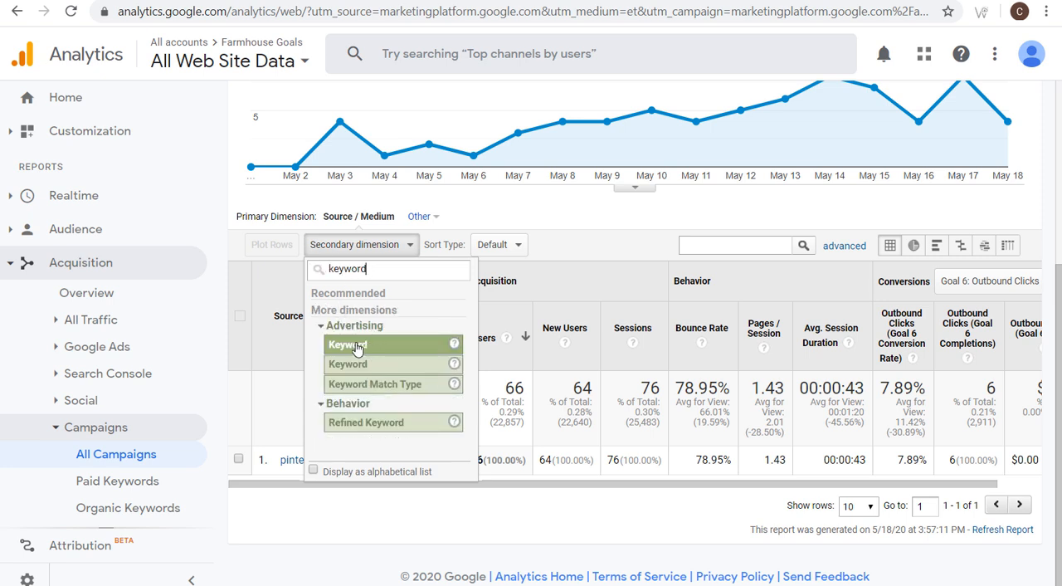
{"action": "left_click", "coordinate": [340, 350]}
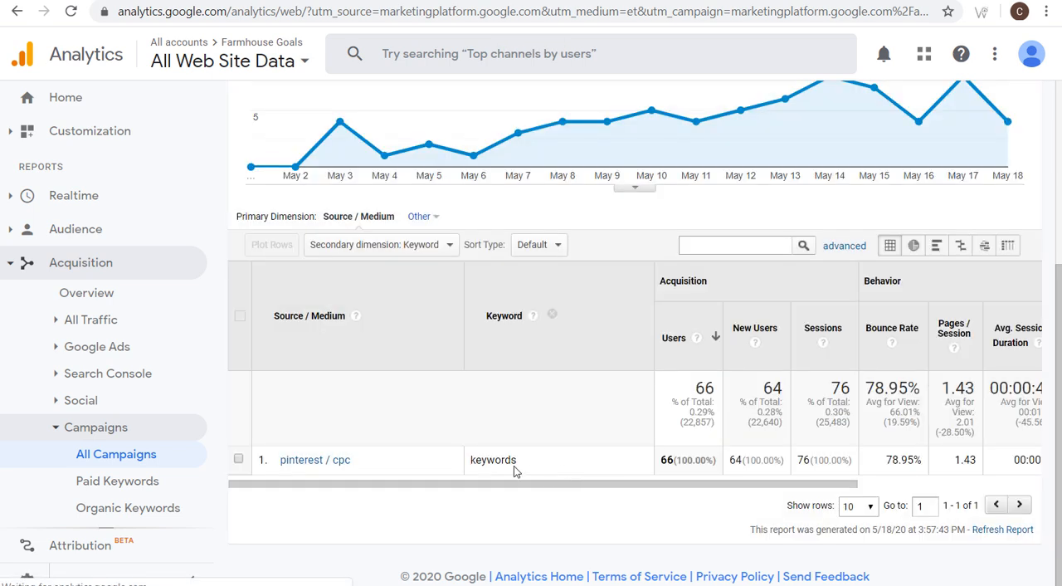
- Compare the keyword recorded for pinterest / cpc with the Campaign Term field in the Campaign URL Builder
{"action": "left_click_drag", "start_coordinate": [541, 463], "coordinate": [472, 463]}
{"action": "left_click", "coordinate": [550, 583]}
{"action": "left_click", "coordinate": [467, 348]}
{"action": "left_click_drag", "start_coordinate": [467, 348], "coordinate": [422, 365]}
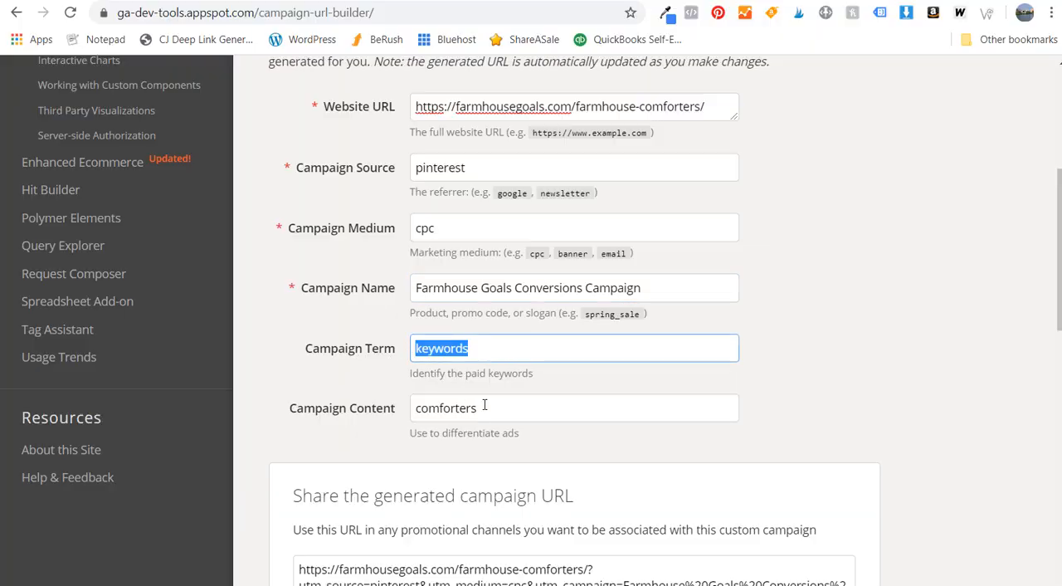
{"action": "left_click", "coordinate": [440, 584]}
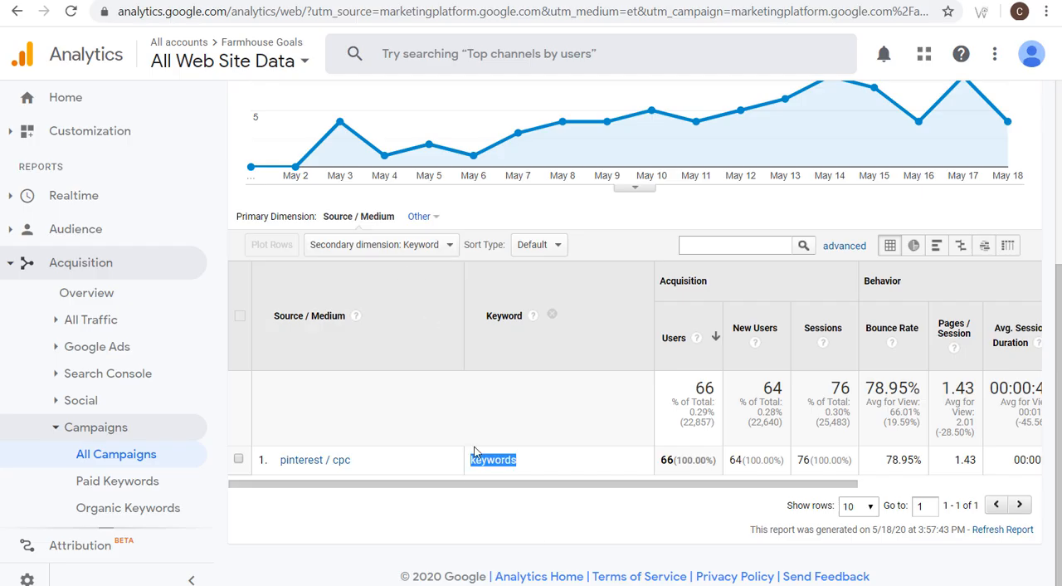
{"action": "left_click", "coordinate": [414, 584]}
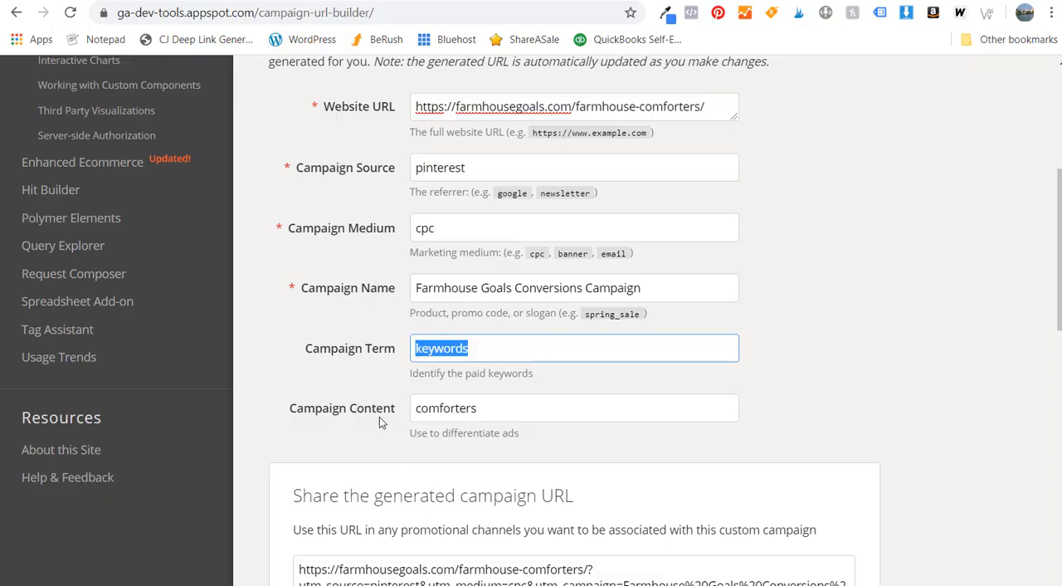
- Go back to Google Analytics and change the table's secondary dimension to Ad Content
{"action": "left_click", "coordinate": [431, 583]}
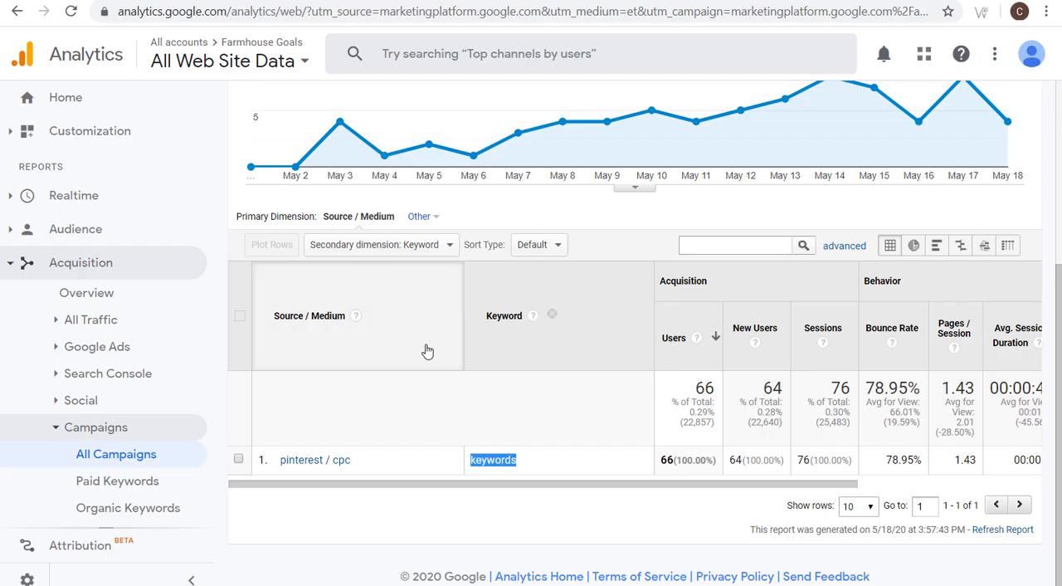
{"action": "left_click", "coordinate": [377, 244]}
{"action": "type", "text": "content"}
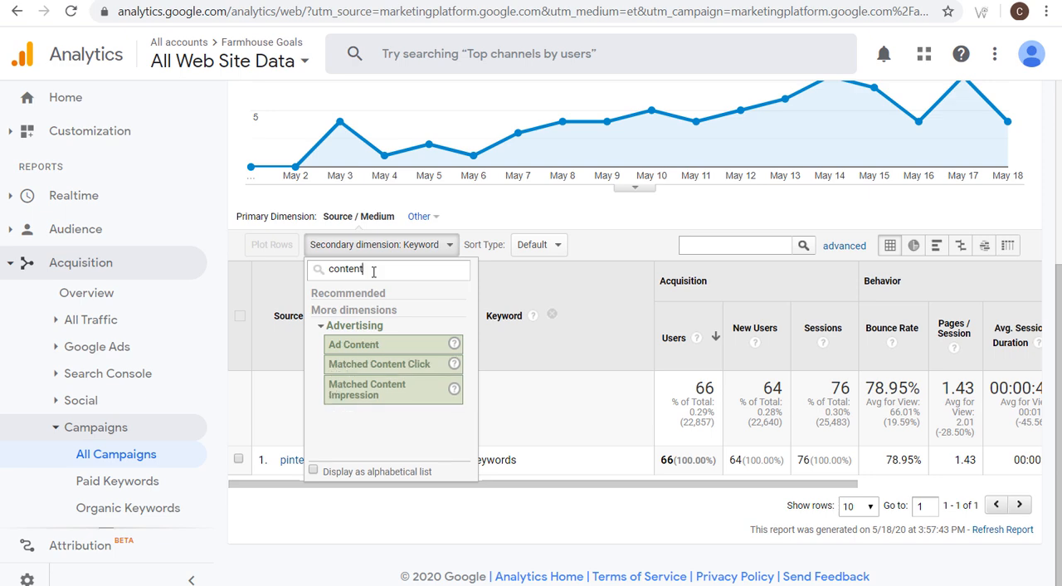
{"action": "left_click", "coordinate": [353, 347]}
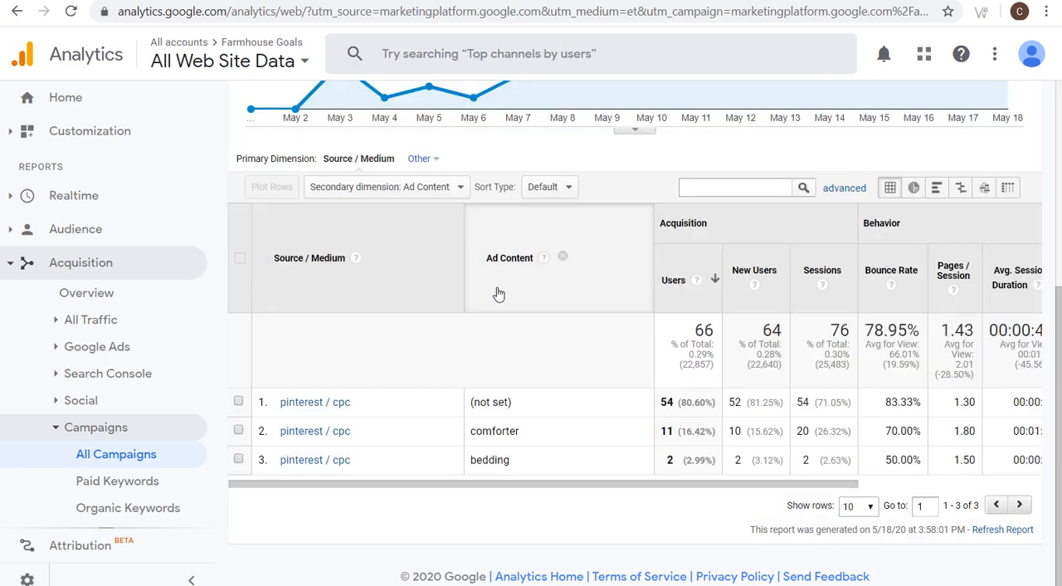
- Examine the Ad Content value of each pinterest / cpc row and compare it with the URL Builder's Campaign Content field
{"action": "left_click_drag", "start_coordinate": [539, 407], "coordinate": [469, 402]}
{"action": "left_click", "coordinate": [519, 403]}
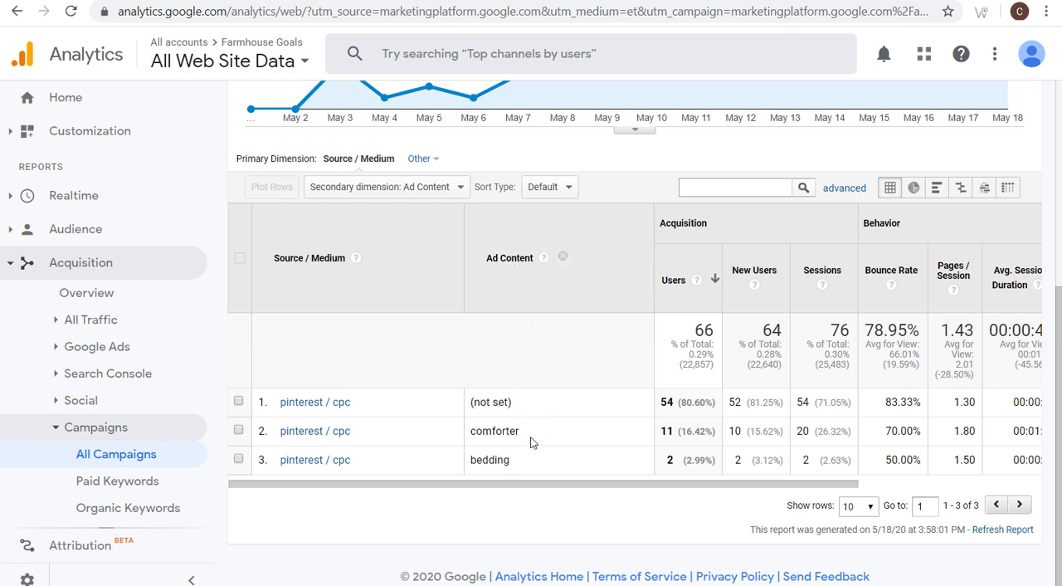
{"action": "left_click_drag", "start_coordinate": [542, 434], "coordinate": [435, 437]}
{"action": "left_click_drag", "start_coordinate": [544, 465], "coordinate": [432, 453]}
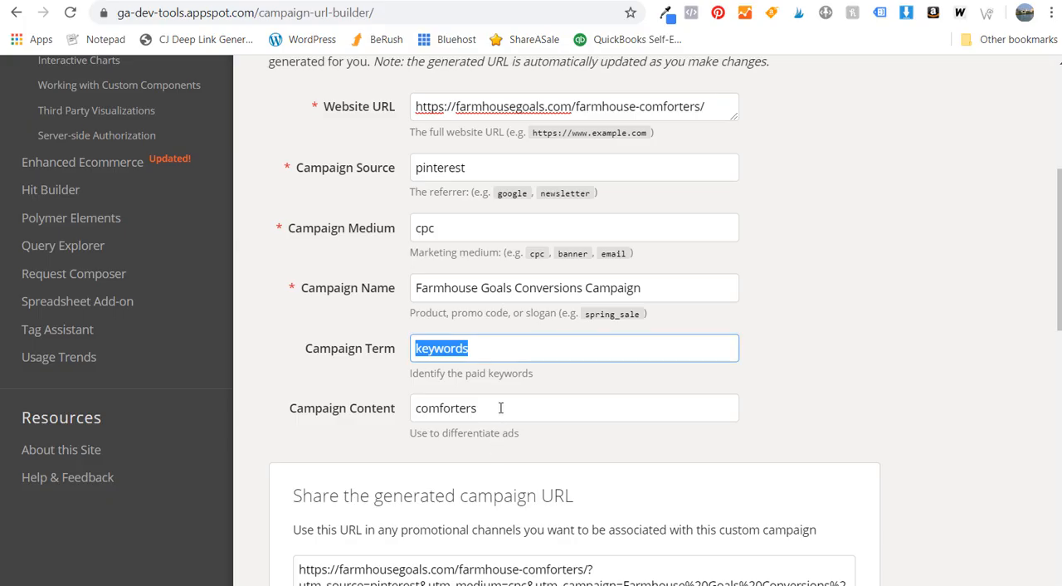
{"action": "left_click_drag", "start_coordinate": [500, 407], "coordinate": [382, 418]}
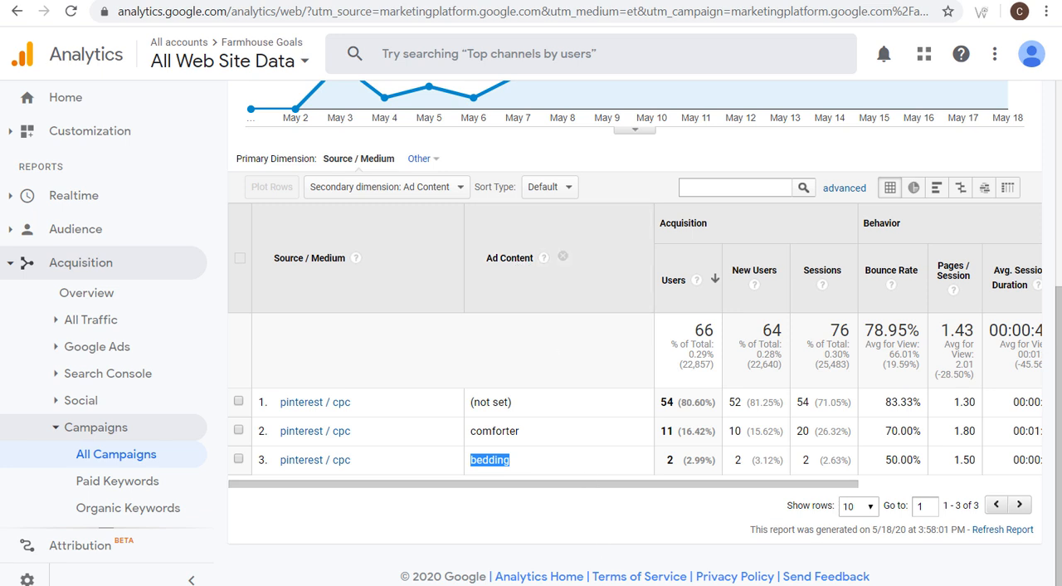
{"action": "key", "text": "alt+Tab"}
{"action": "scroll", "coordinate": [696, 251], "scroll_direction": "up", "scroll_amount": 1}
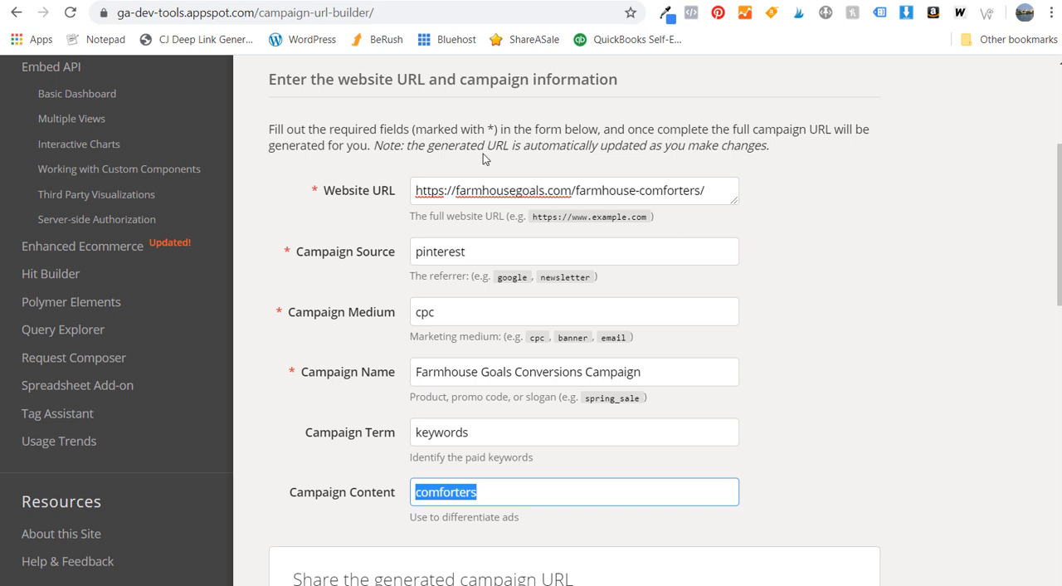
- View the Campaign URL Builder page from its heading down to the campaign information form
{"action": "scroll", "coordinate": [485, 159], "scroll_direction": "up", "scroll_amount": 1}
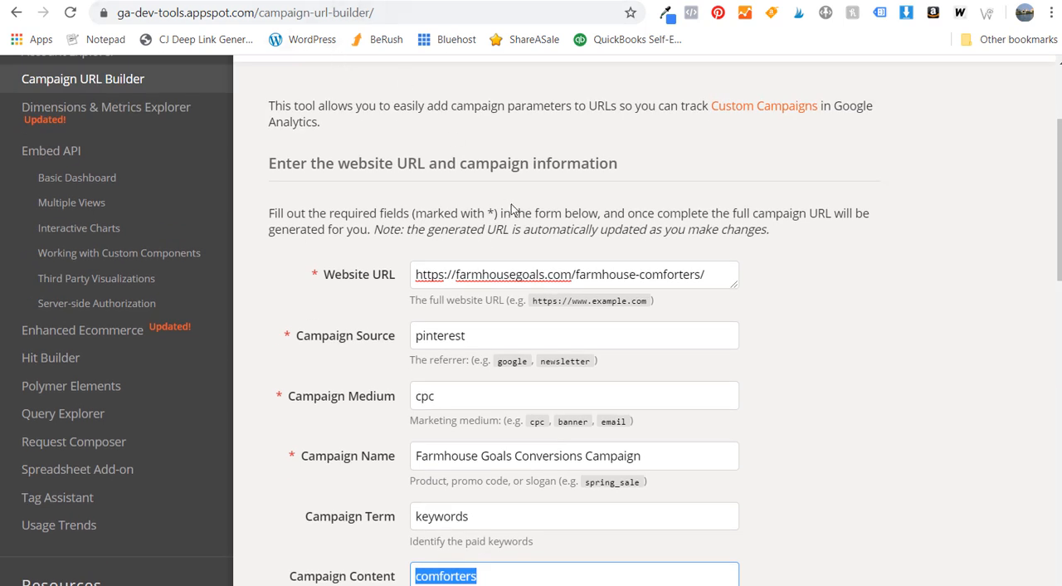
{"action": "scroll", "coordinate": [514, 209], "scroll_direction": "up", "scroll_amount": 2}
{"action": "left_click_drag", "start_coordinate": [267, 174], "coordinate": [622, 182]}
{"action": "left_click", "coordinate": [686, 180]}
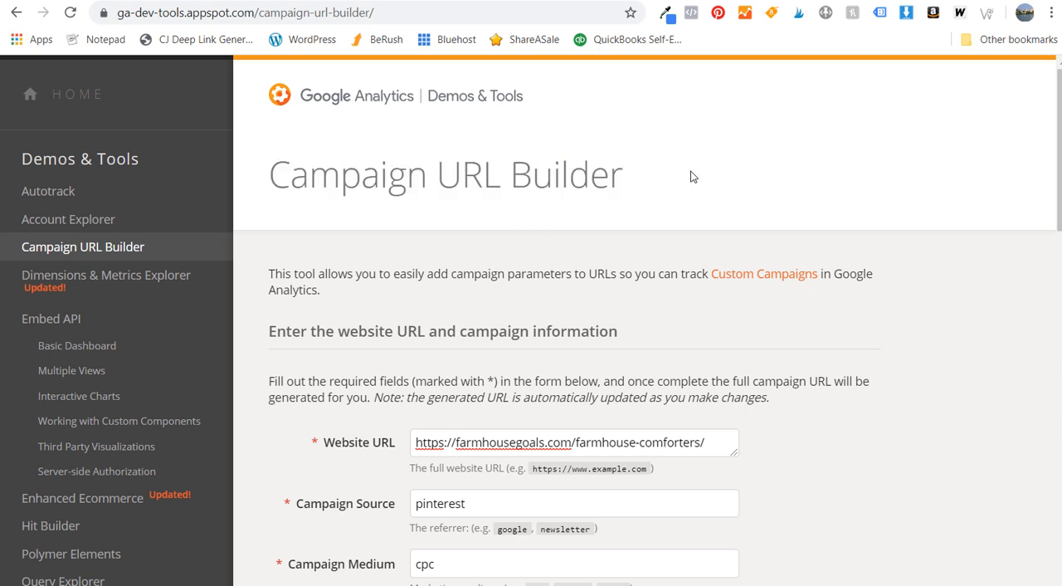
{"action": "left_click_drag", "start_coordinate": [745, 189], "coordinate": [272, 183]}
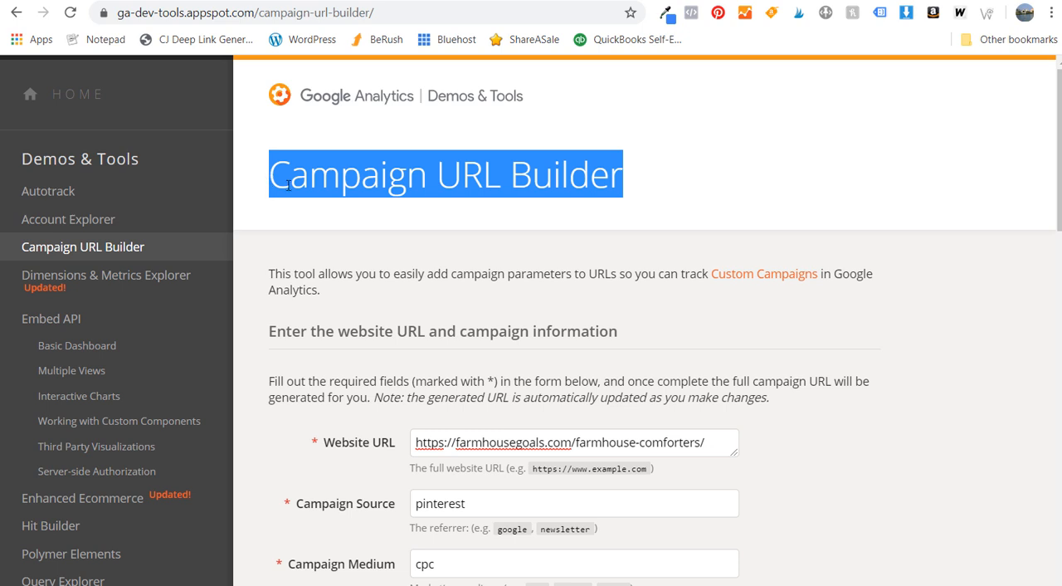
{"action": "left_click", "coordinate": [315, 230]}
{"action": "scroll", "coordinate": [350, 307], "scroll_direction": "down", "scroll_amount": 2}
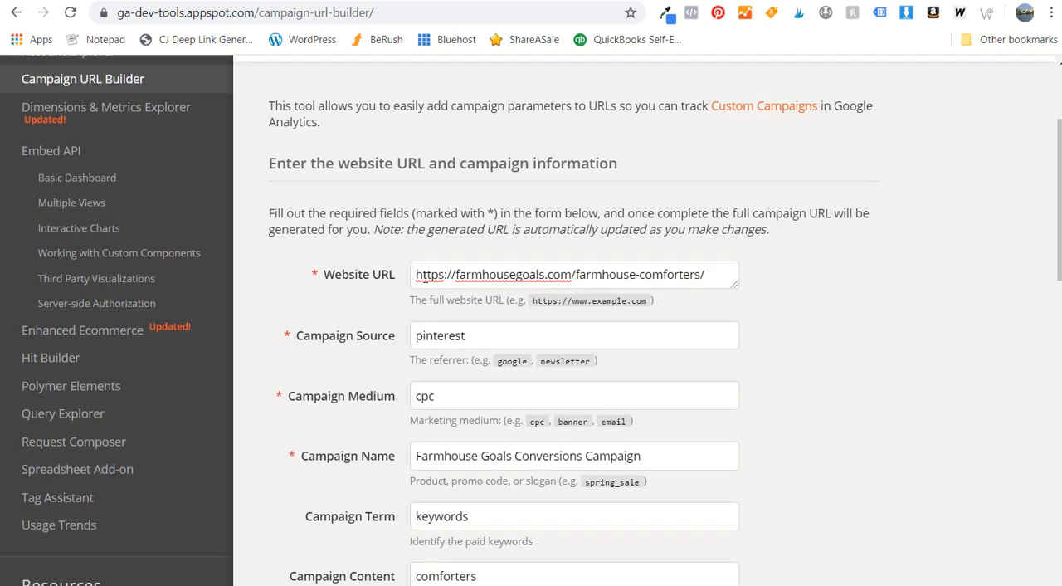
- Copy the Farmhouse Coffee Tables article's address and use it as the Website URL in the Campaign URL Builder
{"action": "scroll", "coordinate": [564, 500], "scroll_direction": "down", "scroll_amount": 1}
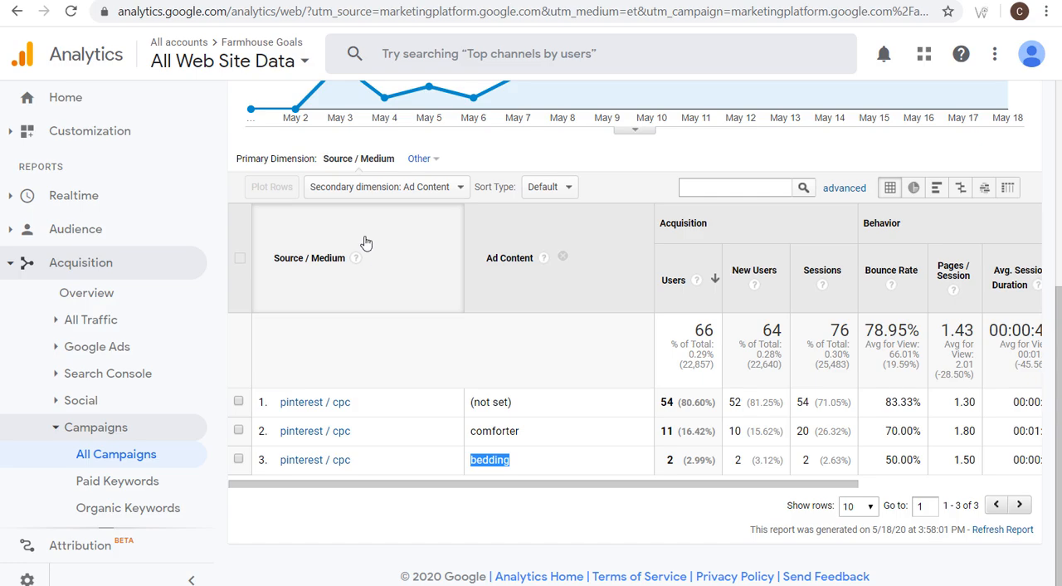
{"action": "left_click", "coordinate": [310, 1]}
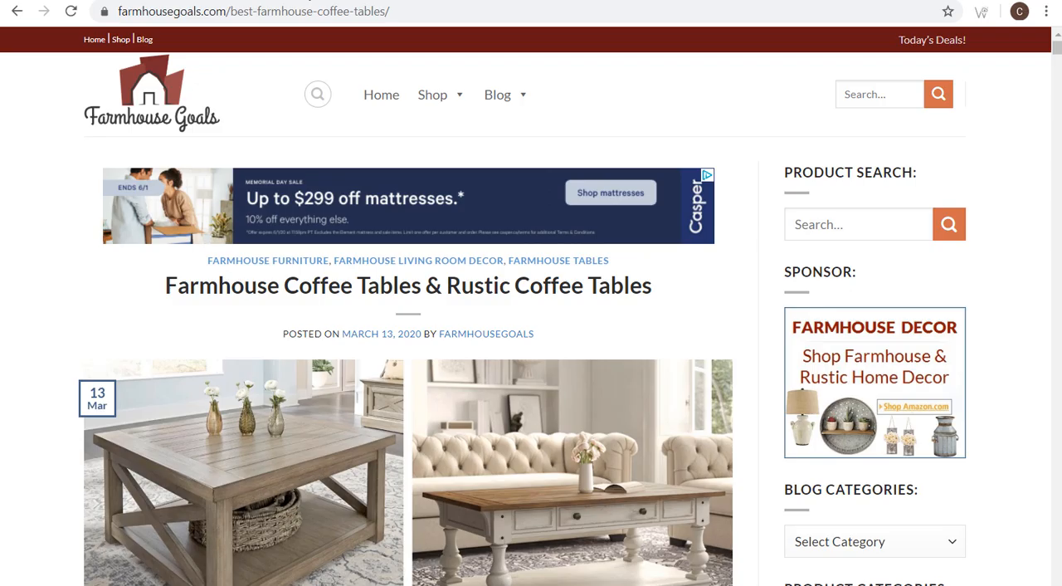
{"action": "left_click", "coordinate": [295, 9]}
{"action": "key", "text": "ctrl+c"}
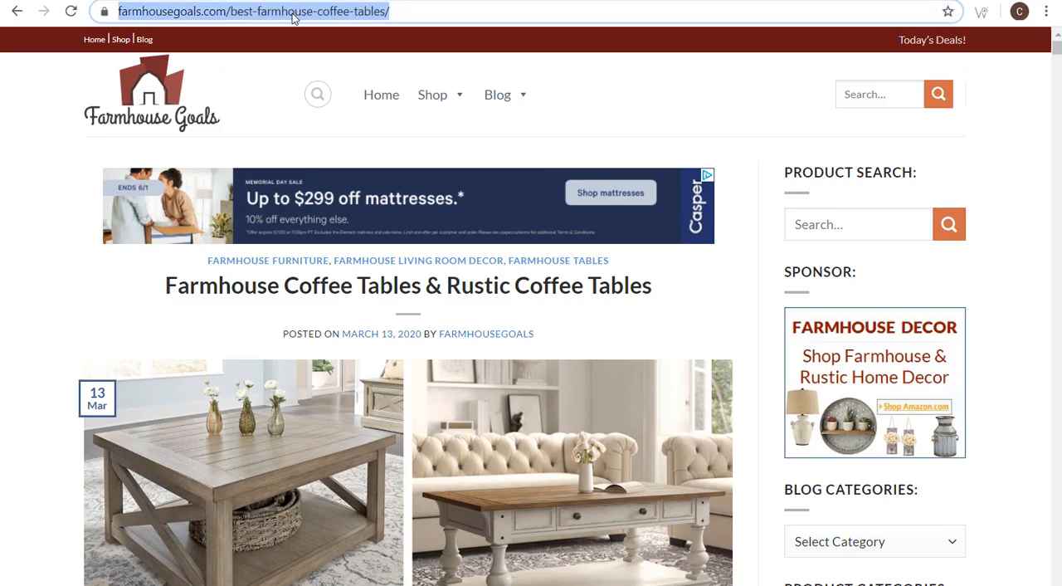
{"action": "left_click", "coordinate": [581, 584]}
{"action": "left_click_drag", "start_coordinate": [715, 189], "coordinate": [389, 196]}
{"action": "key", "text": "ctrl+v"}
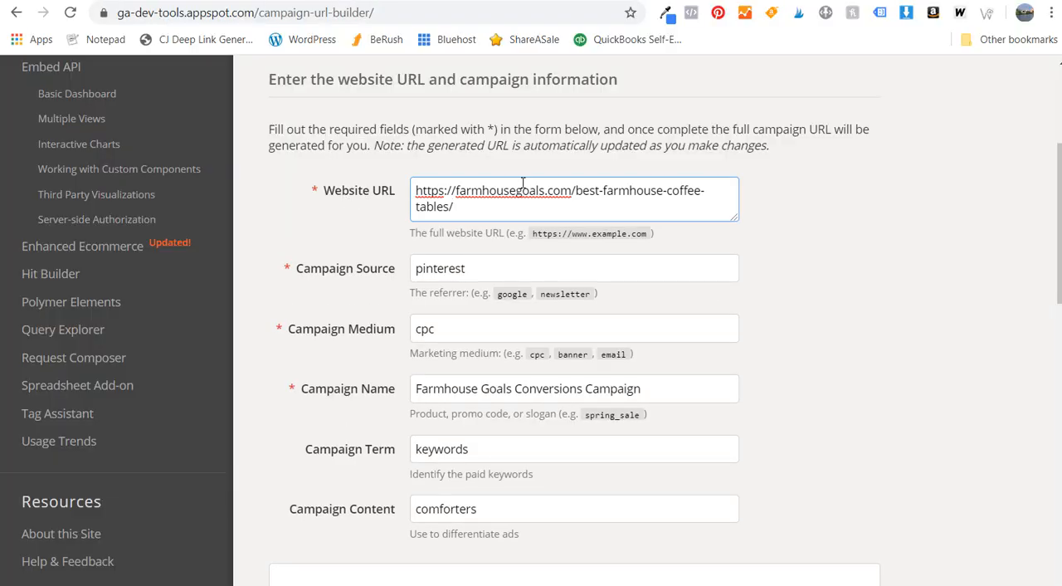
- Set the Campaign Content to coffee-tables and copy the generated campaign URL
{"action": "left_click_drag", "start_coordinate": [511, 502], "coordinate": [393, 519]}
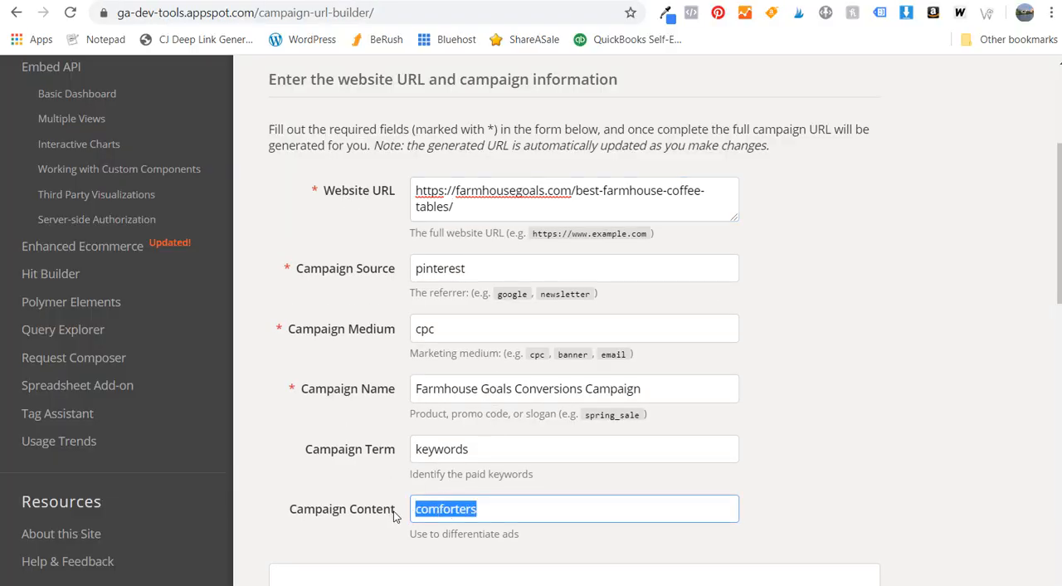
{"action": "type", "text": "coffee-tables"}
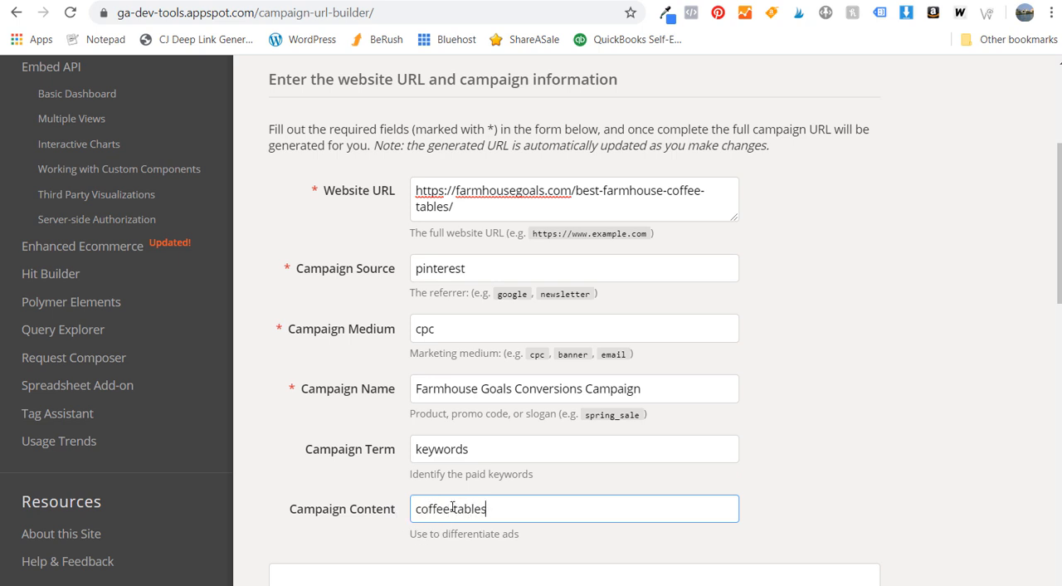
{"action": "left_click", "coordinate": [781, 455]}
{"action": "scroll", "coordinate": [763, 373], "scroll_direction": "down", "scroll_amount": 3}
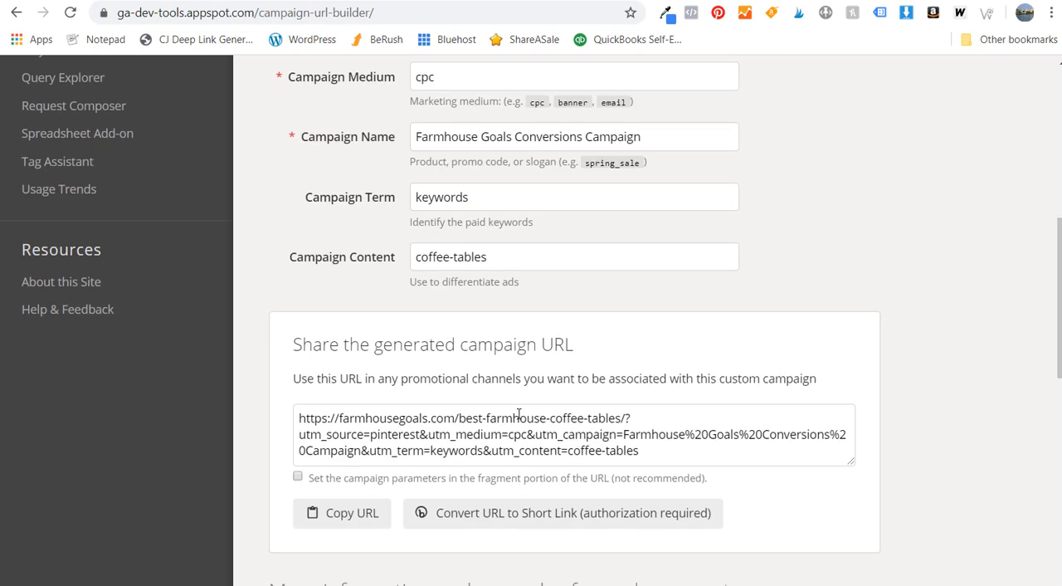
{"action": "left_click", "coordinate": [322, 517]}
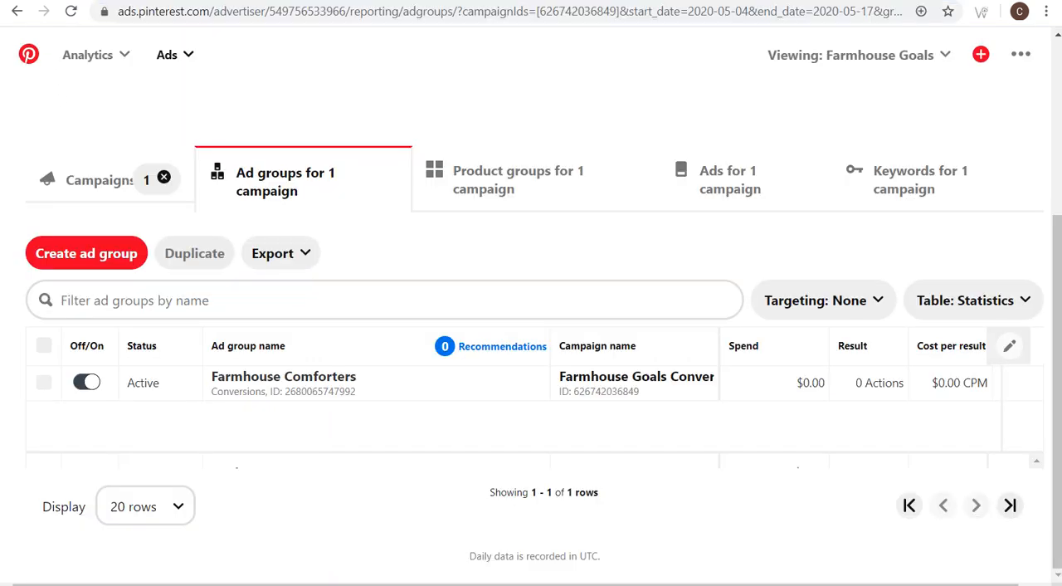
- Review the Farmhouse Goals conversions campaign's title and its Farmhouse Comforters ad group in Pinterest reporting
{"action": "scroll", "coordinate": [561, 254], "scroll_direction": "up", "scroll_amount": 3}
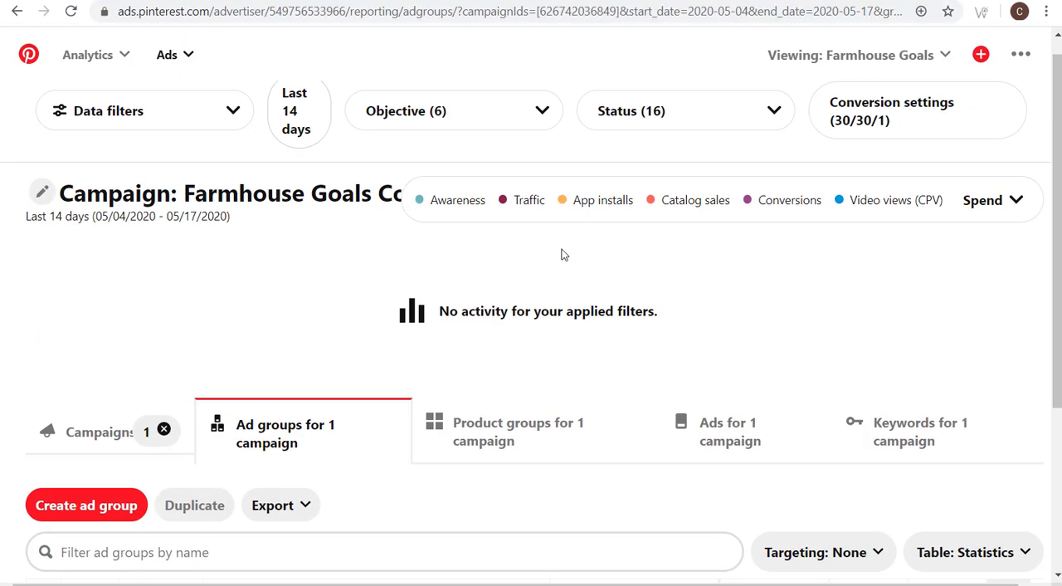
{"action": "left_click_drag", "start_coordinate": [188, 195], "coordinate": [438, 197]}
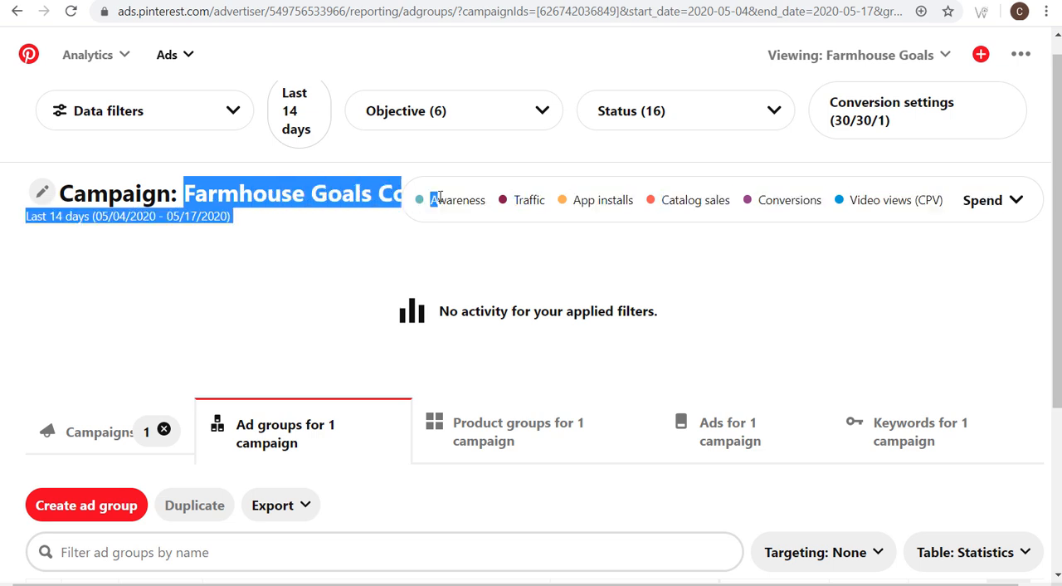
{"action": "left_click", "coordinate": [460, 261]}
{"action": "scroll", "coordinate": [514, 300], "scroll_direction": "down", "scroll_amount": 2}
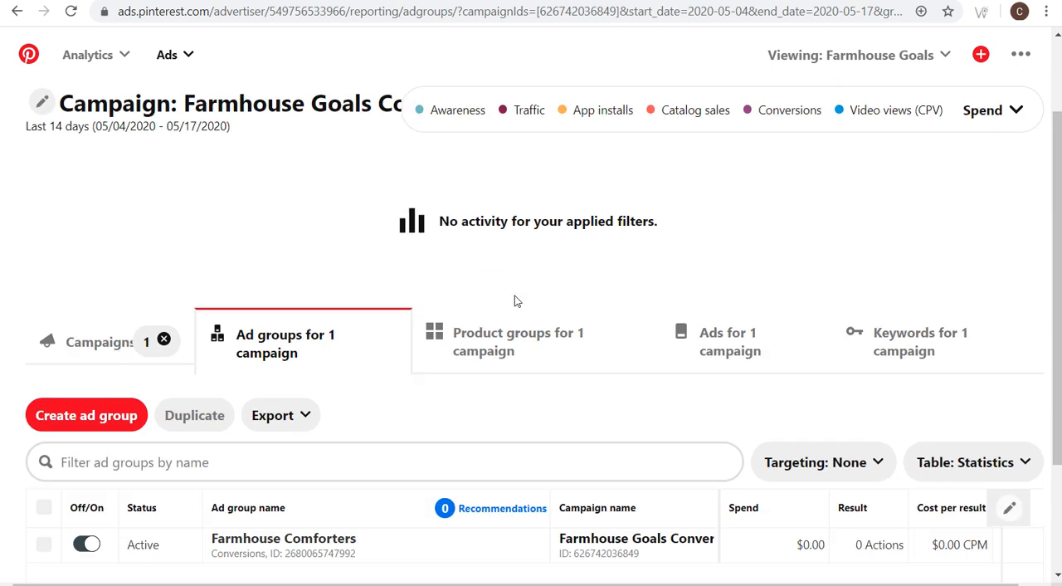
{"action": "scroll", "coordinate": [508, 296], "scroll_direction": "down", "scroll_amount": 1}
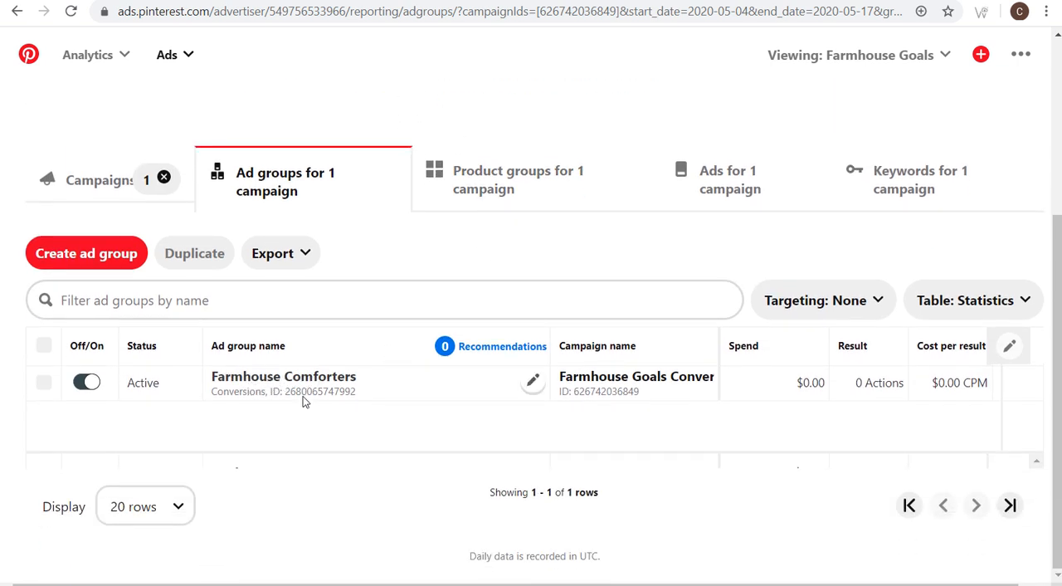
- Create a new ad group in the Farmhouse Goals conversions campaign and name it Farmhouse Coffee Tables
{"action": "left_click", "coordinate": [108, 254]}
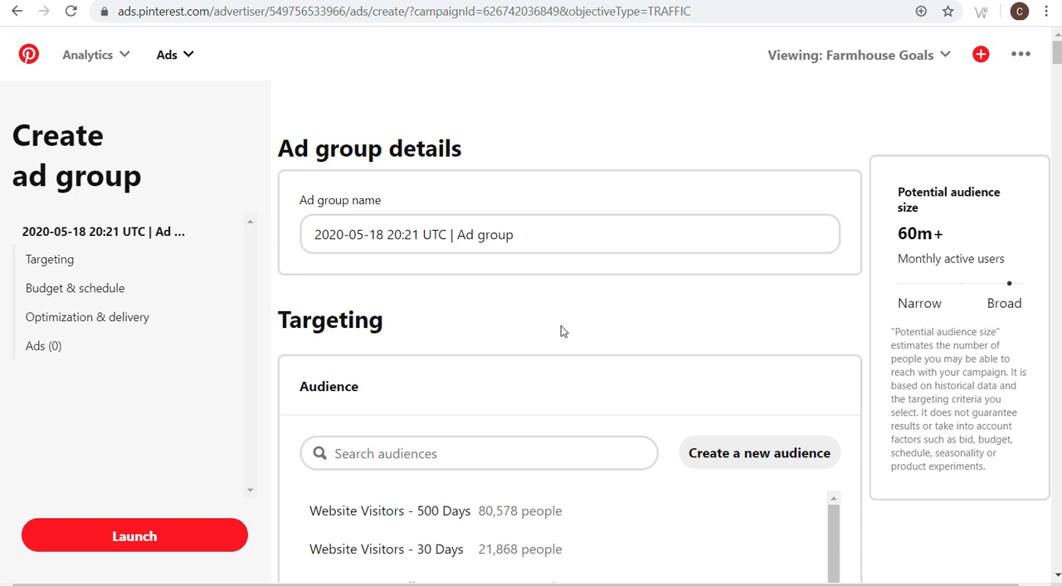
{"action": "left_click", "coordinate": [549, 242]}
{"action": "left_click_drag", "start_coordinate": [549, 241], "coordinate": [278, 238]}
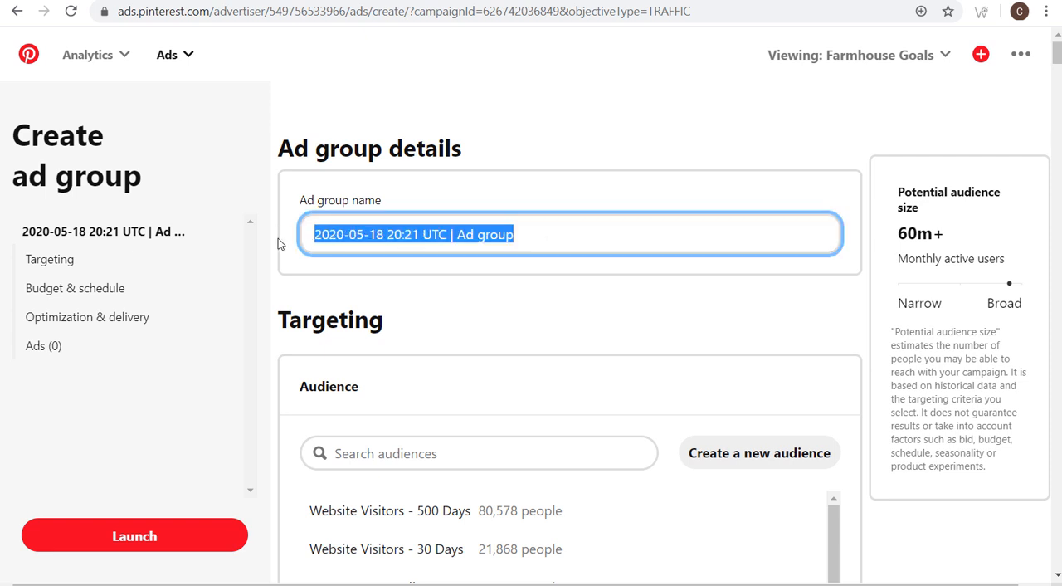
{"action": "type", "text": "Farmhouse Co"}
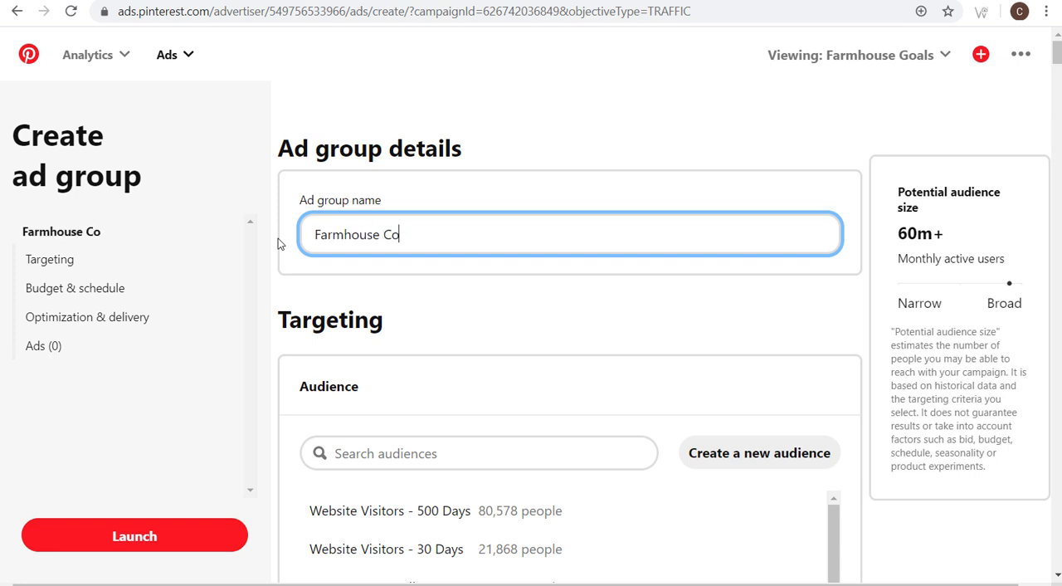
{"action": "type", "text": "ffee Tables"}
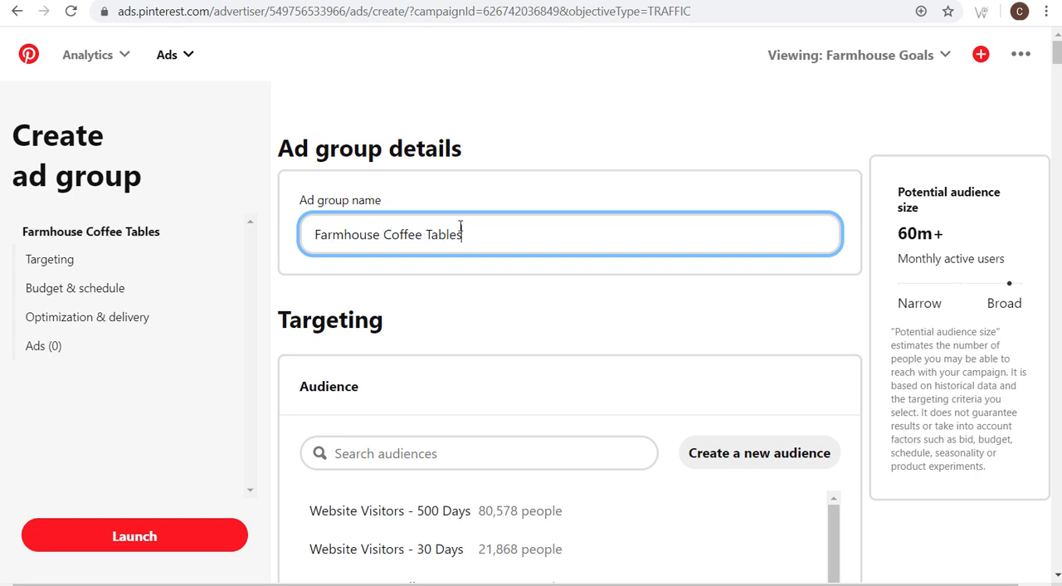
- Search related keywords for "farmhouse coffee tables" and paste the quoted keywords "farmhouse coffee table", "farmhouse style coffee table" and "farmhouse themed coffee table" into targeting
{"action": "scroll", "coordinate": [912, 274], "scroll_direction": "down", "scroll_amount": 5}
{"action": "scroll", "coordinate": [916, 289], "scroll_direction": "down", "scroll_amount": 4}
{"action": "scroll", "coordinate": [562, 294], "scroll_direction": "up", "scroll_amount": 9}
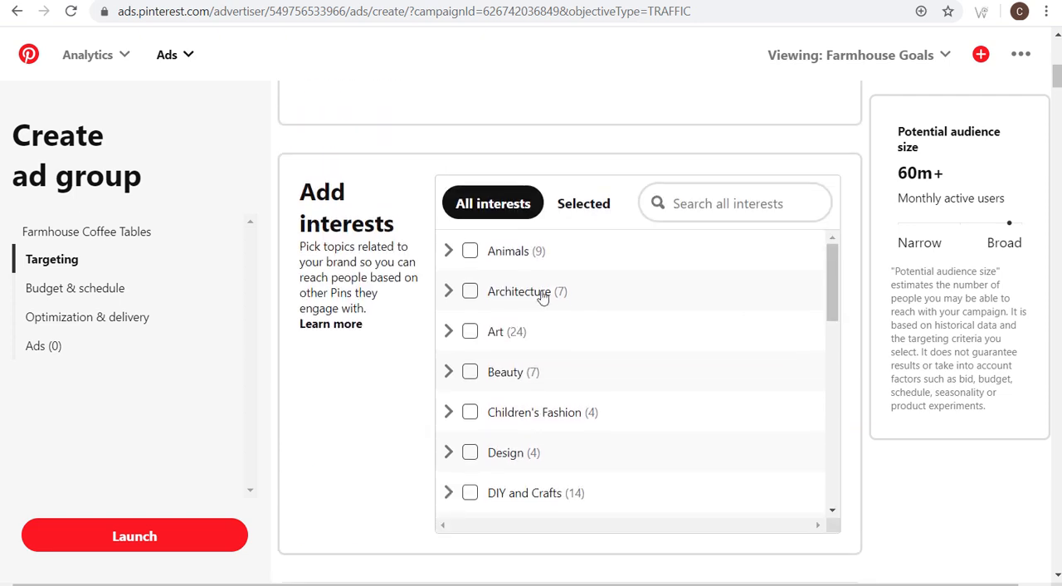
{"action": "scroll", "coordinate": [712, 279], "scroll_direction": "down", "scroll_amount": 1}
{"action": "scroll", "coordinate": [913, 286], "scroll_direction": "down", "scroll_amount": 8}
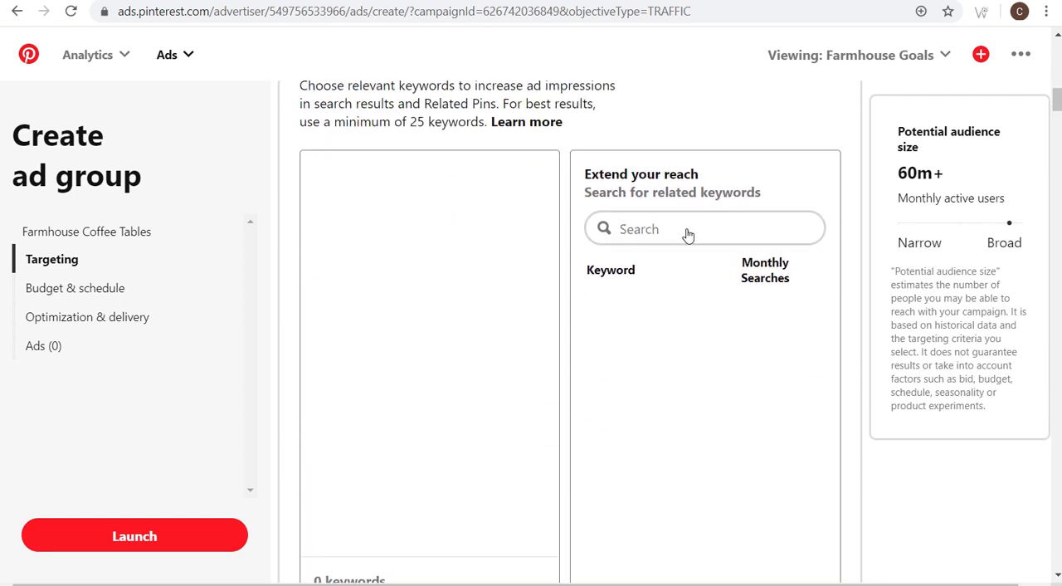
{"action": "left_click", "coordinate": [685, 229]}
{"action": "type", "text": "farmhou"}
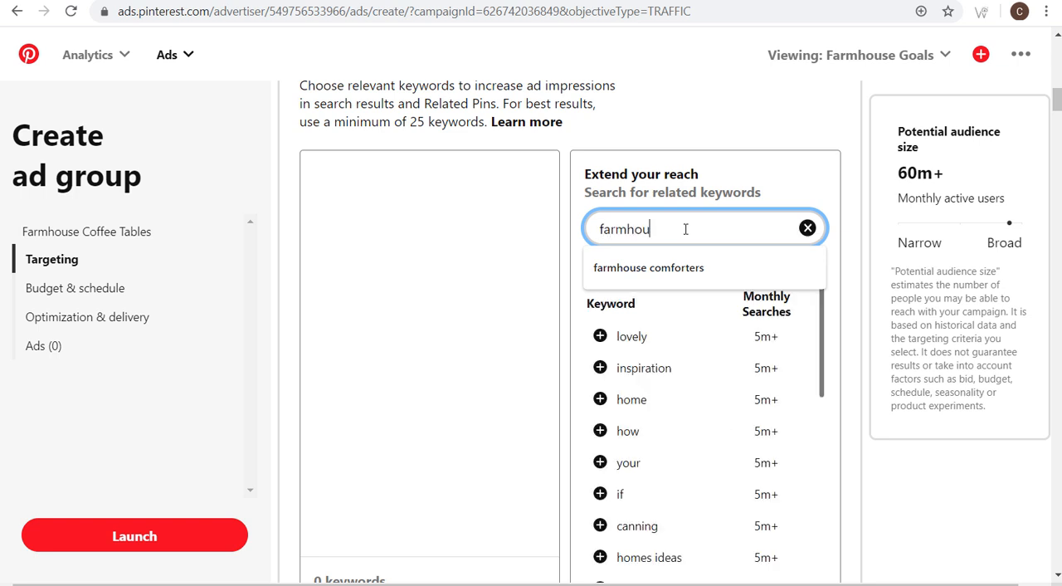
{"action": "type", "text": "se coffee tables"}
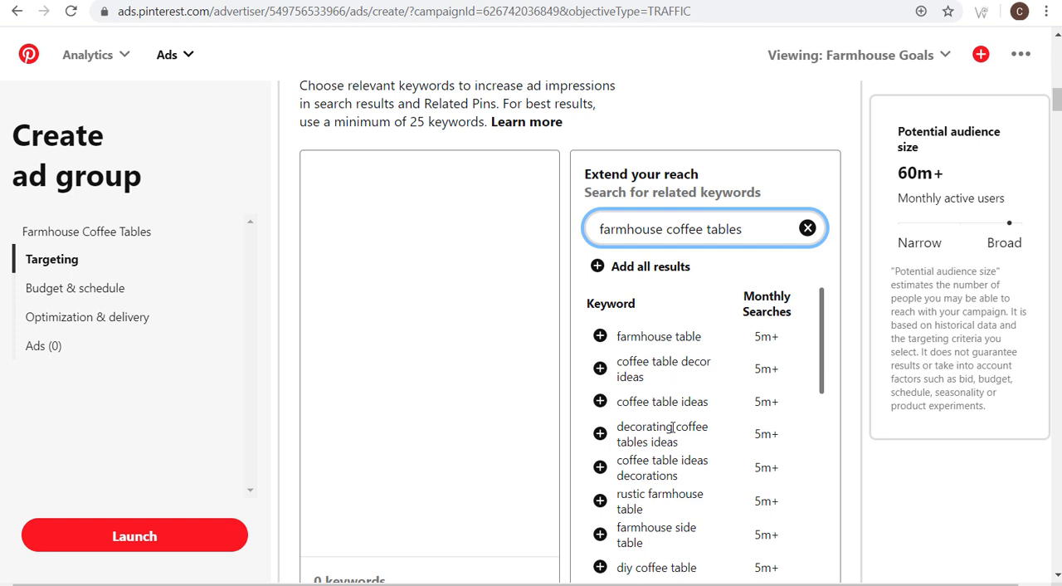
{"action": "left_click", "coordinate": [433, 277]}
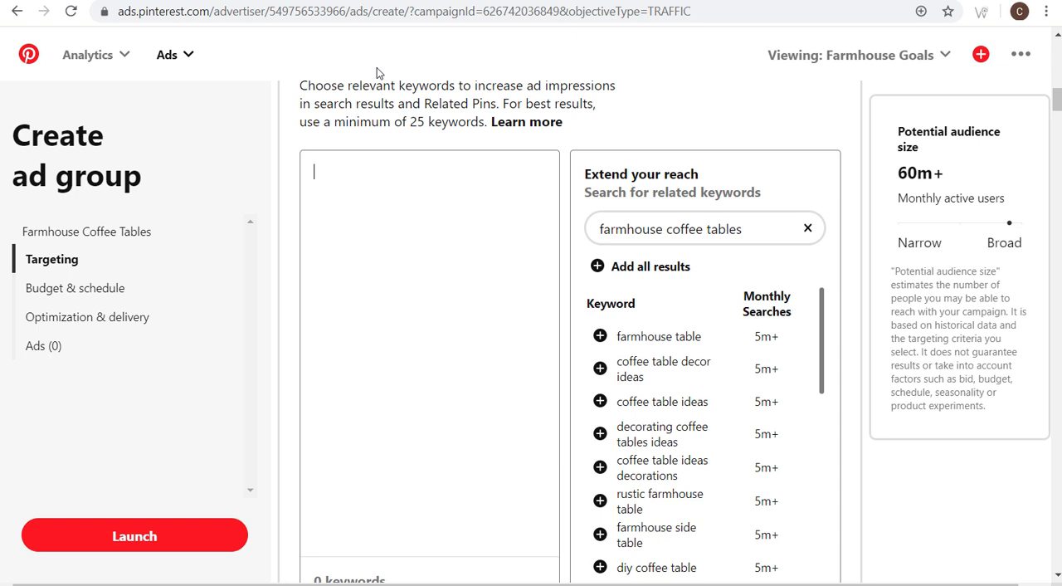
{"action": "key", "text": "ctrl+v"}
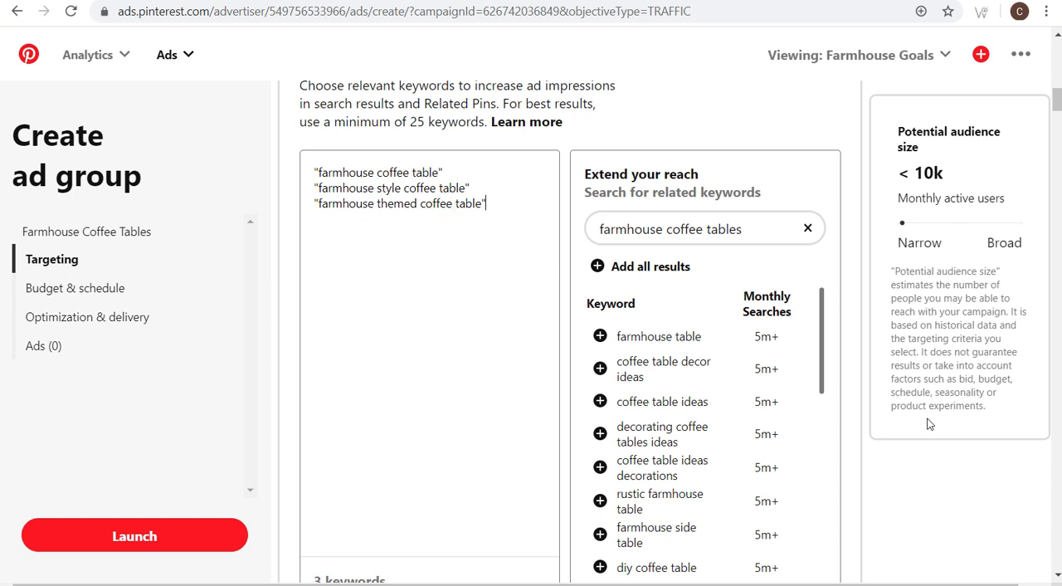
- Restrict the ad group's audience to ages 21+ and to English as the only language
{"action": "scroll", "coordinate": [929, 423], "scroll_direction": "down", "scroll_amount": 7}
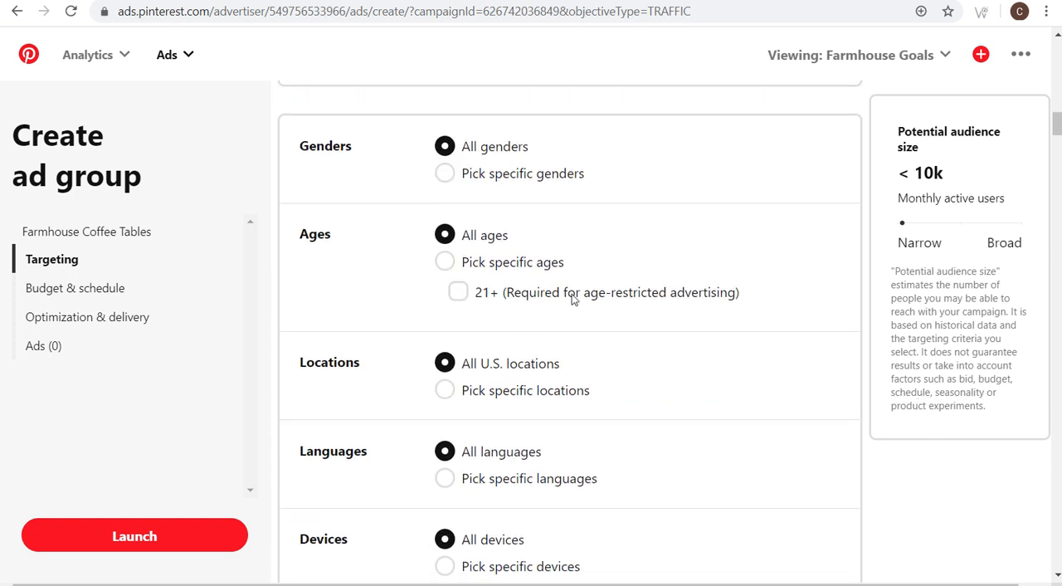
{"action": "left_click", "coordinate": [458, 290]}
{"action": "scroll", "coordinate": [330, 319], "scroll_direction": "down", "scroll_amount": 1}
{"action": "scroll", "coordinate": [330, 315], "scroll_direction": "down", "scroll_amount": 3}
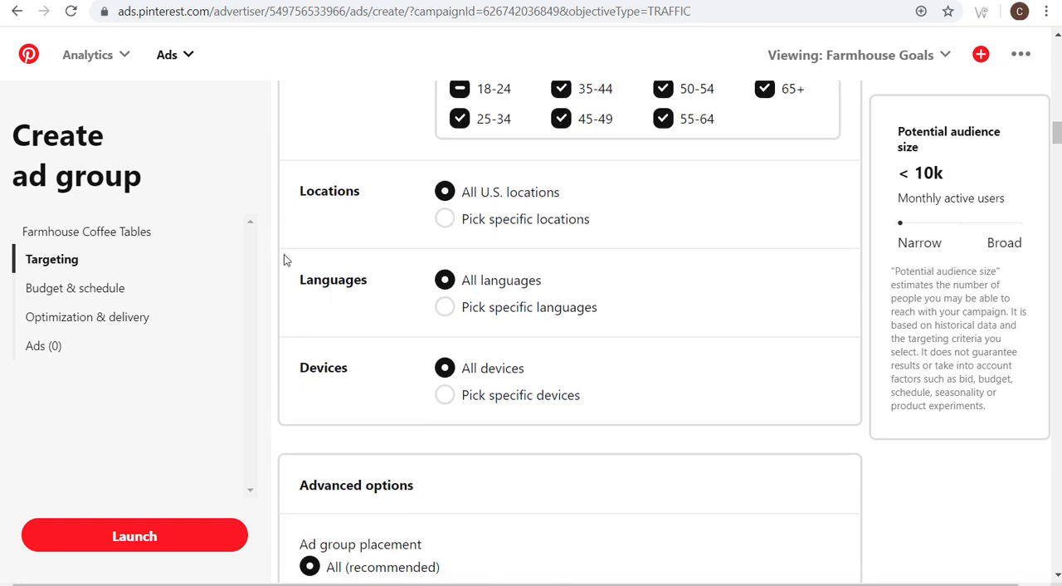
{"action": "left_click", "coordinate": [445, 308]}
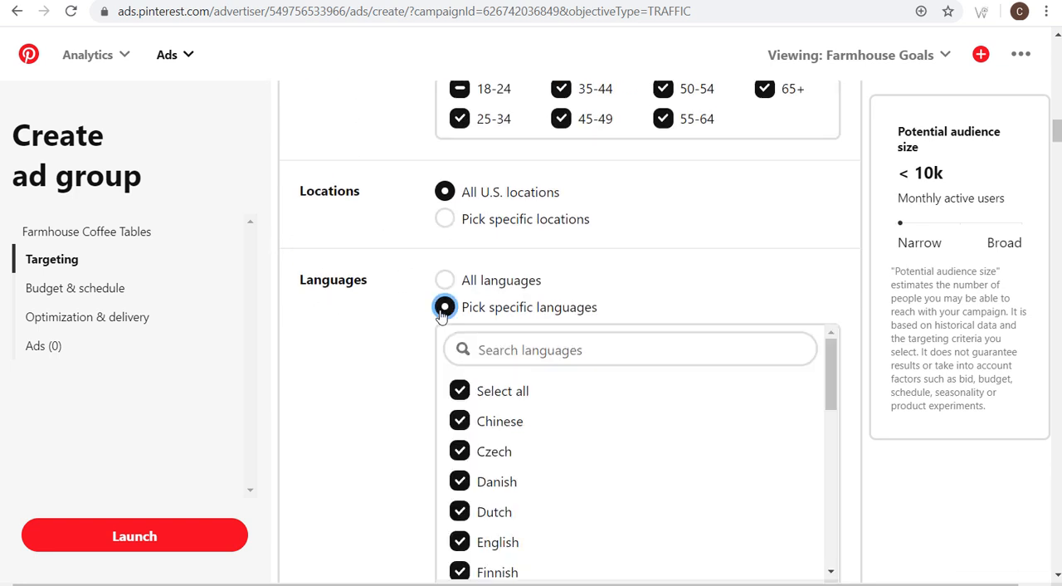
{"action": "scroll", "coordinate": [417, 351], "scroll_direction": "down", "scroll_amount": 1}
{"action": "left_click", "coordinate": [459, 306]}
{"action": "left_click", "coordinate": [459, 458]}
- Turn off using the Pin to expand targeting and set the ad group's daily budget to 2.00 USD
{"action": "scroll", "coordinate": [379, 346], "scroll_direction": "down", "scroll_amount": 4}
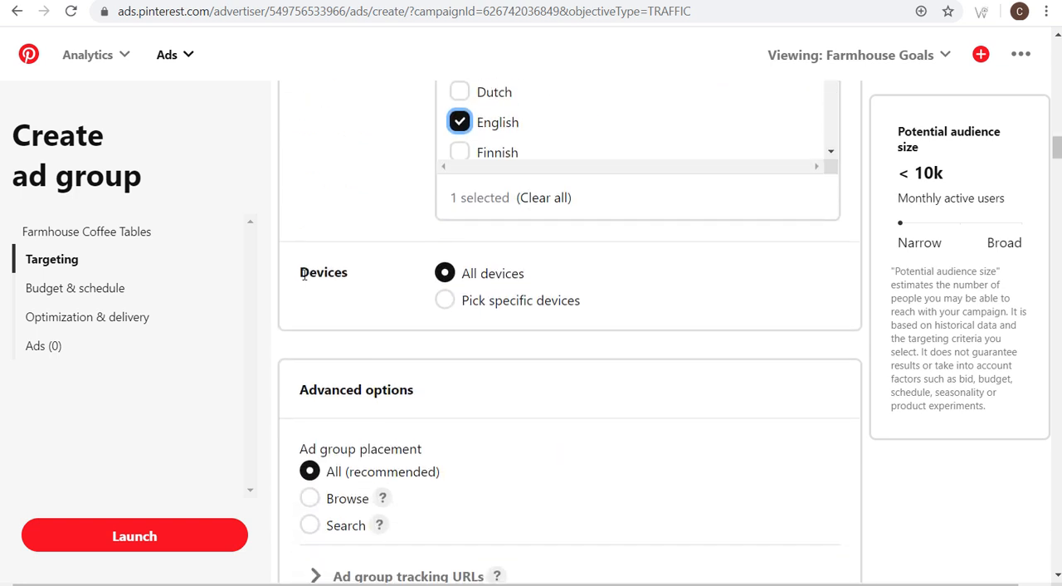
{"action": "scroll", "coordinate": [538, 321], "scroll_direction": "down", "scroll_amount": 2}
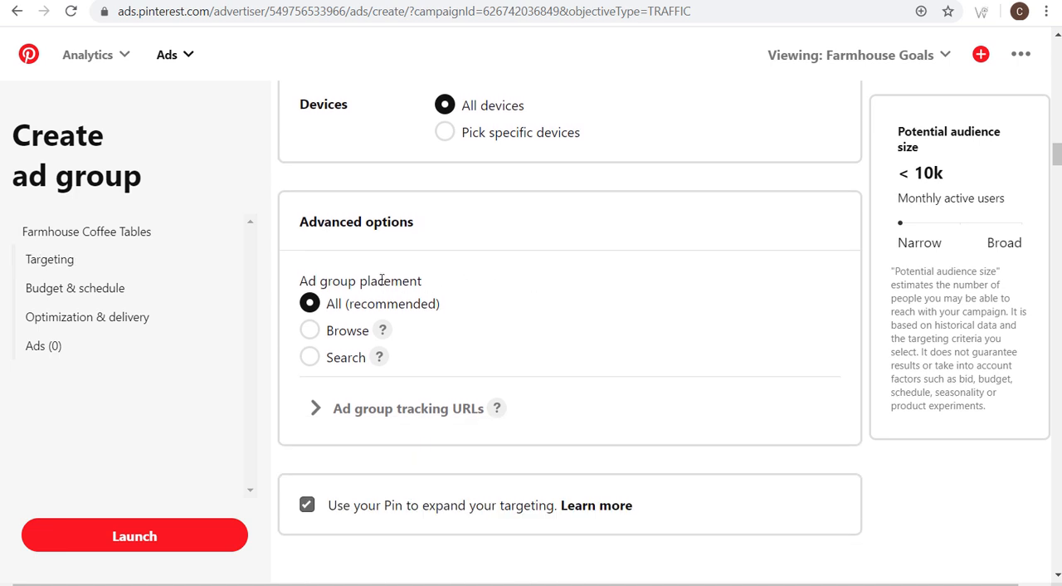
{"action": "scroll", "coordinate": [497, 294], "scroll_direction": "down", "scroll_amount": 2}
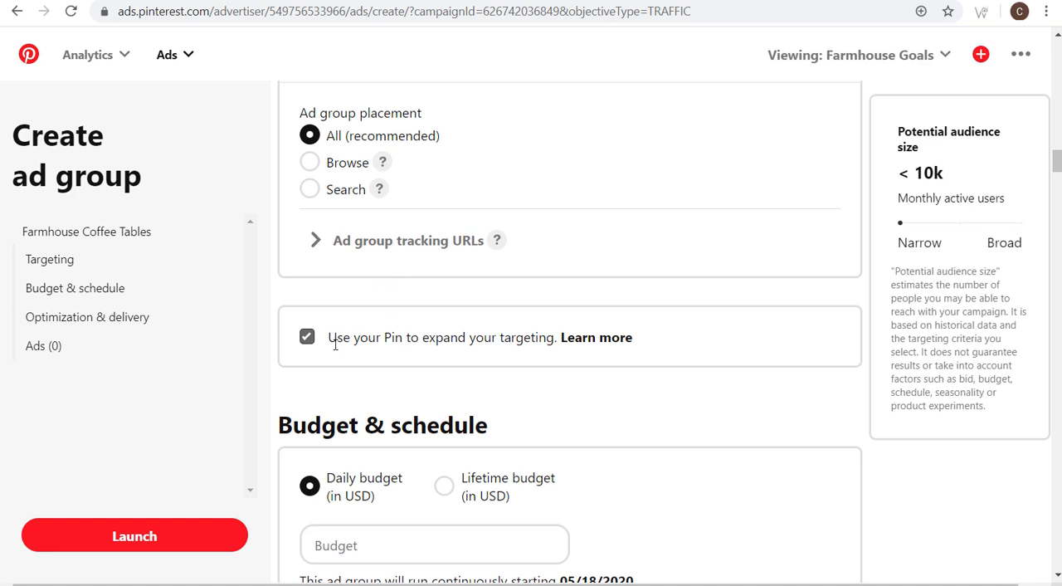
{"action": "left_click", "coordinate": [307, 336]}
{"action": "scroll", "coordinate": [398, 340], "scroll_direction": "down", "scroll_amount": 3}
{"action": "left_click", "coordinate": [362, 285]}
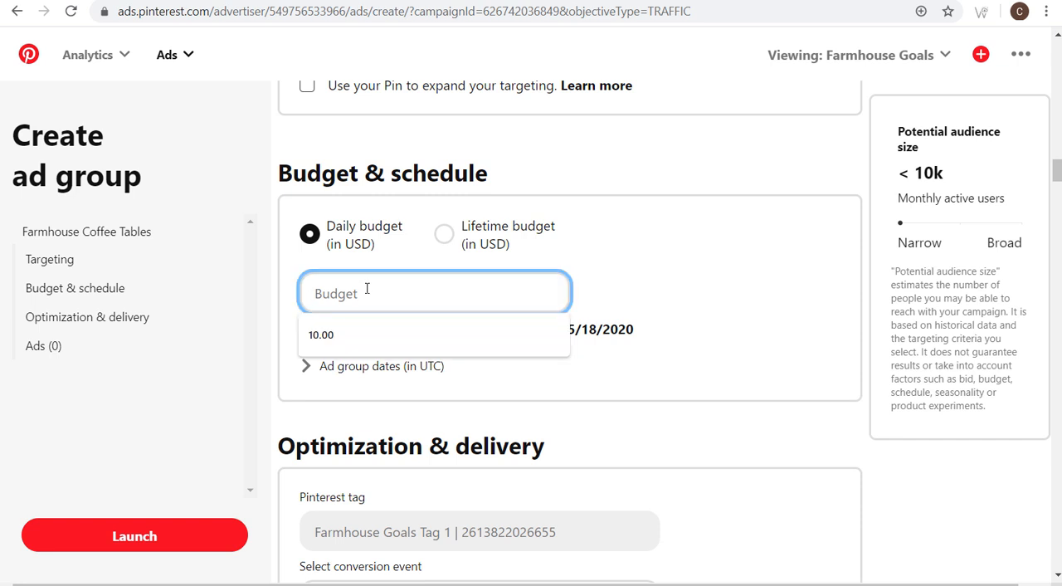
{"action": "type", "text": "2.00"}
{"action": "left_click", "coordinate": [678, 404]}
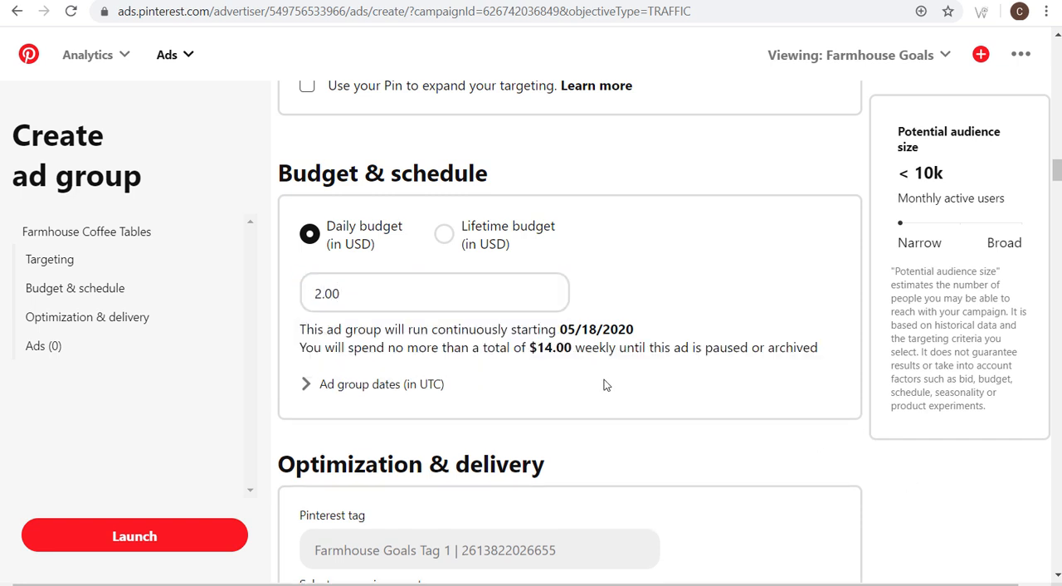
- Set the target average cost-per-action to 0.50 USD for the Lead conversion event
{"action": "scroll", "coordinate": [701, 349], "scroll_direction": "down", "scroll_amount": 3}
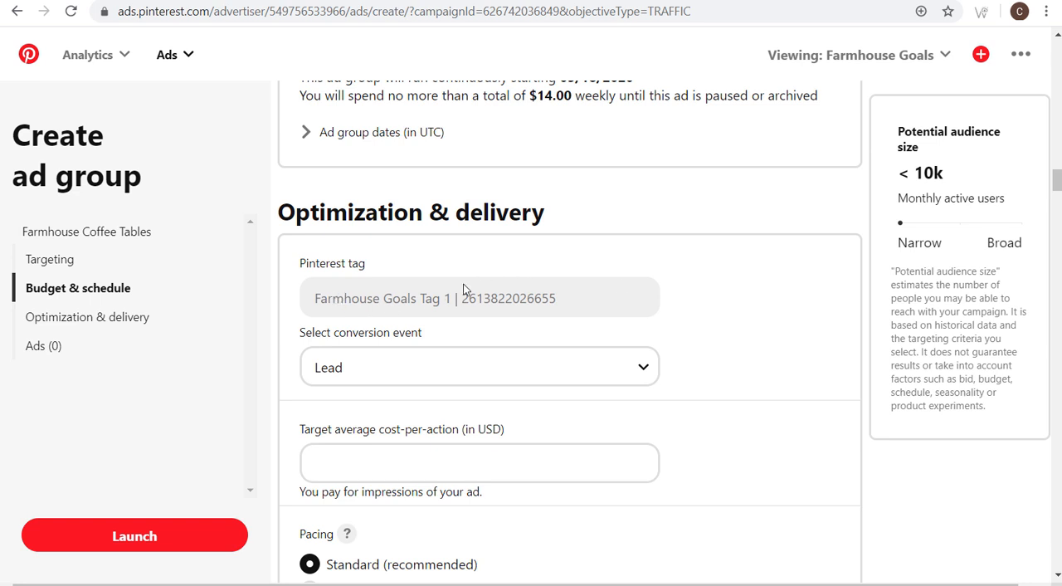
{"action": "left_click", "coordinate": [403, 468]}
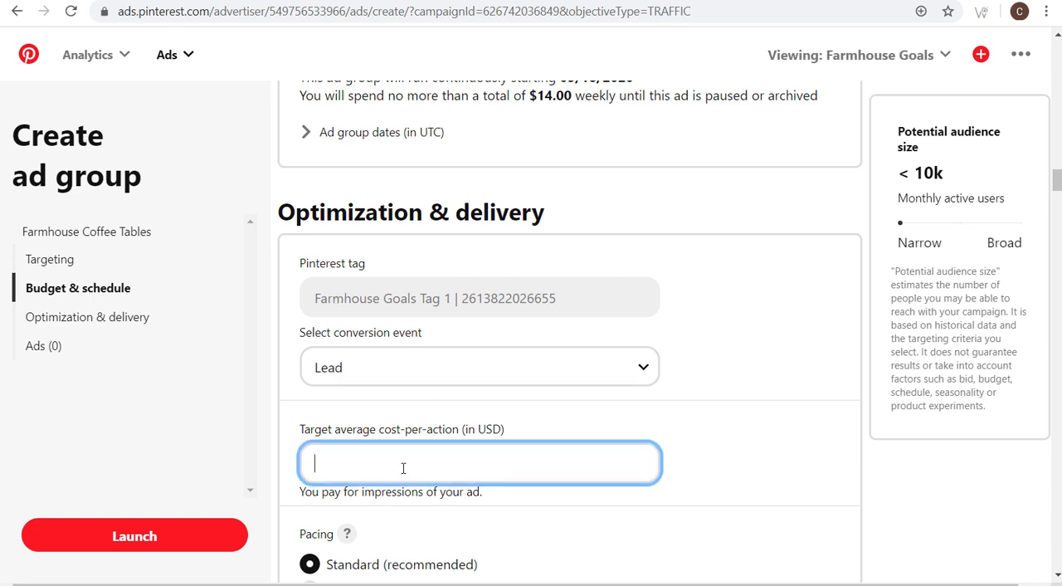
{"action": "type", "text": "0.50"}
{"action": "left_click", "coordinate": [932, 489]}
- Browse the eligible Pins by board and open the Farmhouse Coffee Tables board
{"action": "scroll", "coordinate": [900, 421], "scroll_direction": "down", "scroll_amount": 3}
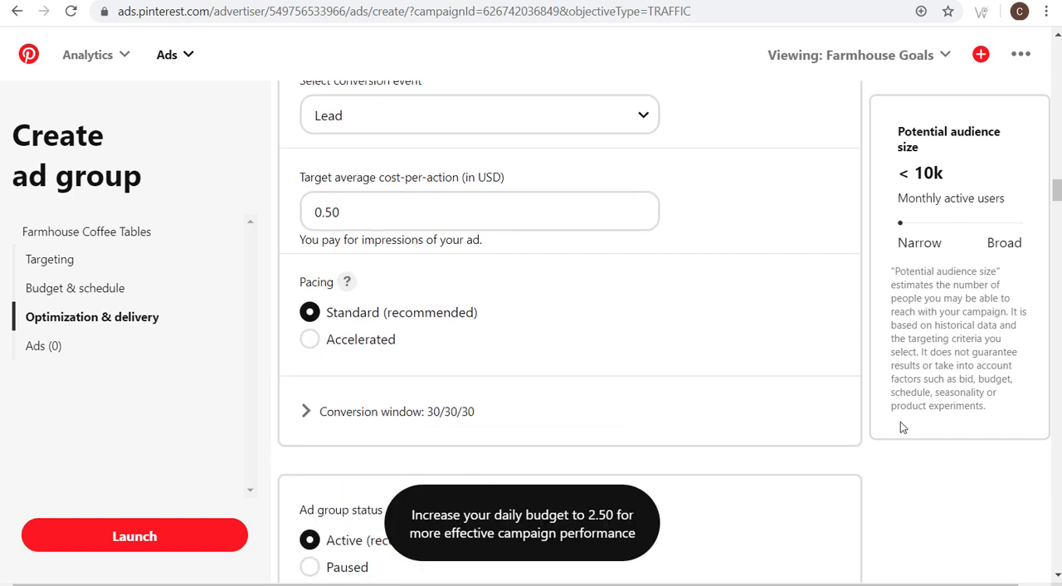
{"action": "scroll", "coordinate": [900, 422], "scroll_direction": "down", "scroll_amount": 1}
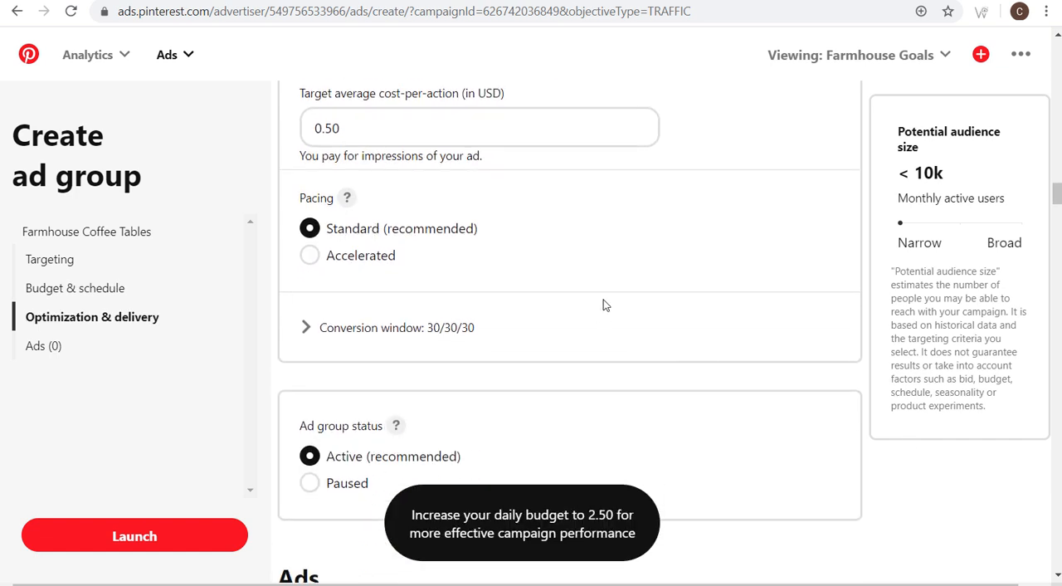
{"action": "scroll", "coordinate": [602, 303], "scroll_direction": "down", "scroll_amount": 3}
{"action": "scroll", "coordinate": [530, 249], "scroll_direction": "down", "scroll_amount": 3}
{"action": "left_click", "coordinate": [475, 206]}
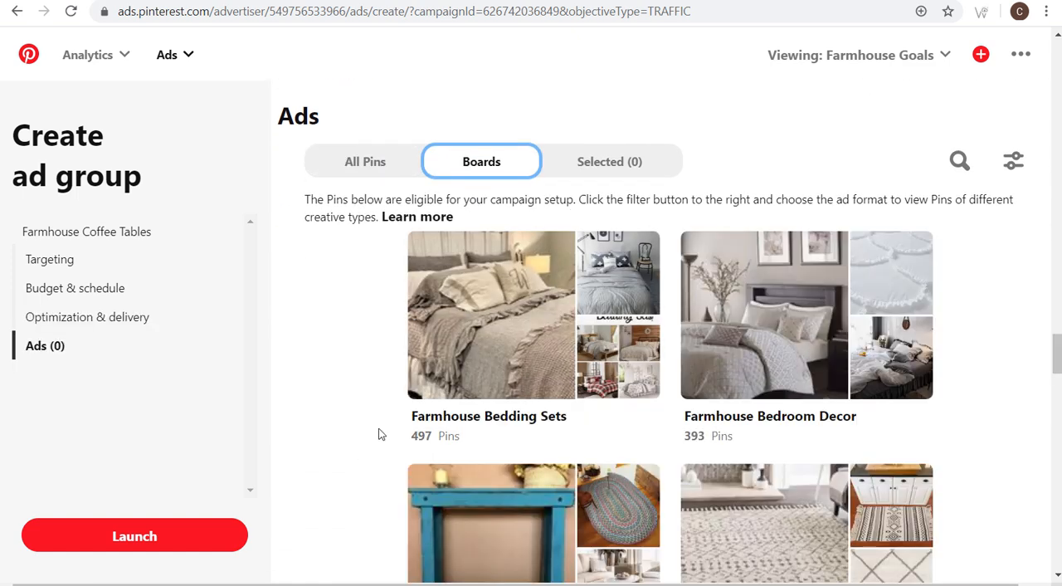
{"action": "scroll", "coordinate": [380, 353], "scroll_direction": "down", "scroll_amount": 4}
{"action": "scroll", "coordinate": [381, 353], "scroll_direction": "down", "scroll_amount": 1}
{"action": "left_click", "coordinate": [462, 445]}
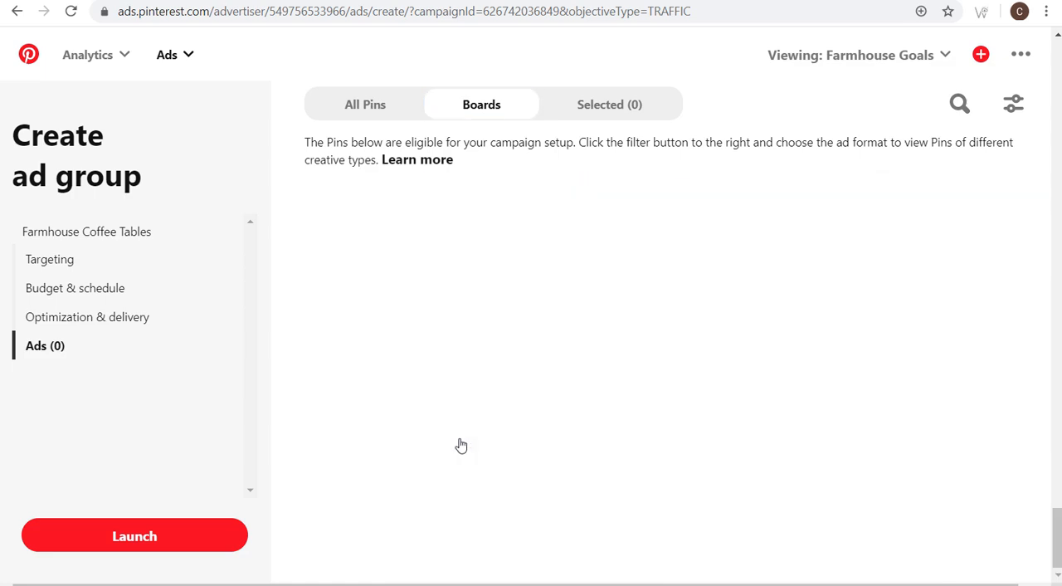
- Replace the round tufted ottoman Pin's website with the UTM-tagged coffee tables URL, save it and select the Pin as an ad
{"action": "scroll", "coordinate": [357, 319], "scroll_direction": "up", "scroll_amount": 2}
{"action": "scroll", "coordinate": [347, 310], "scroll_direction": "down", "scroll_amount": 10}
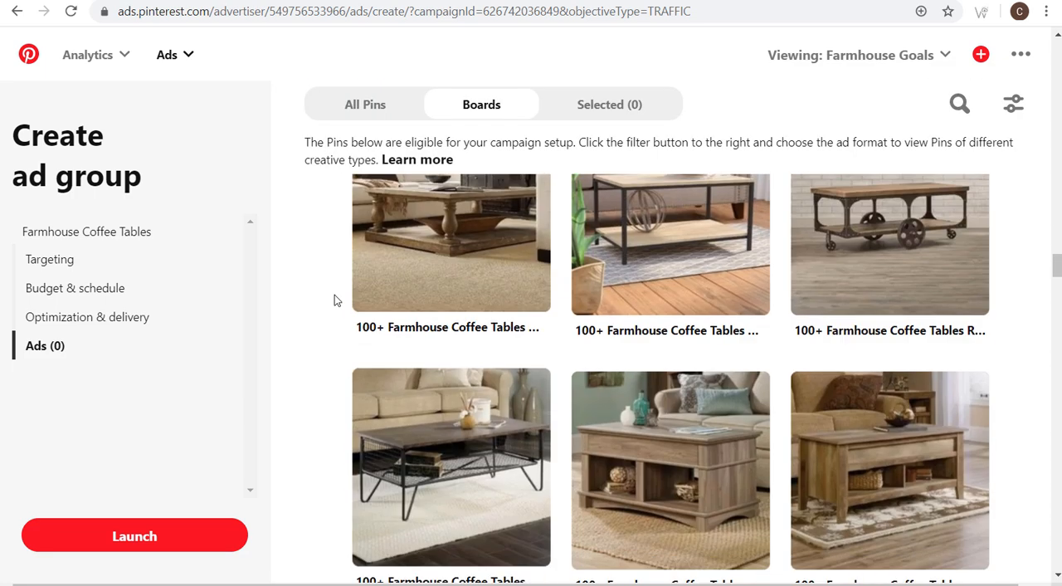
{"action": "scroll", "coordinate": [340, 302], "scroll_direction": "down", "scroll_amount": 5}
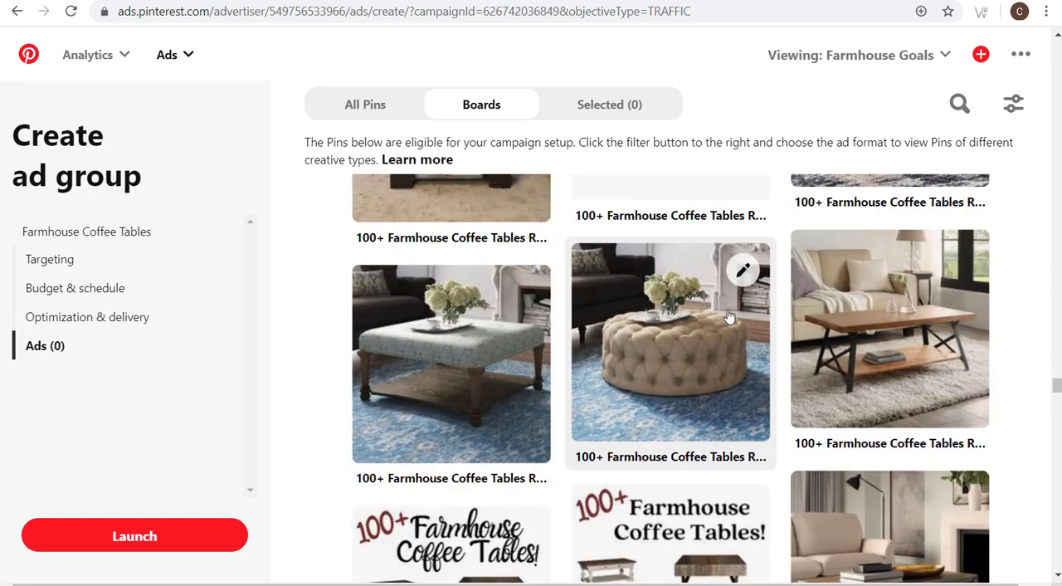
{"action": "left_click", "coordinate": [743, 274]}
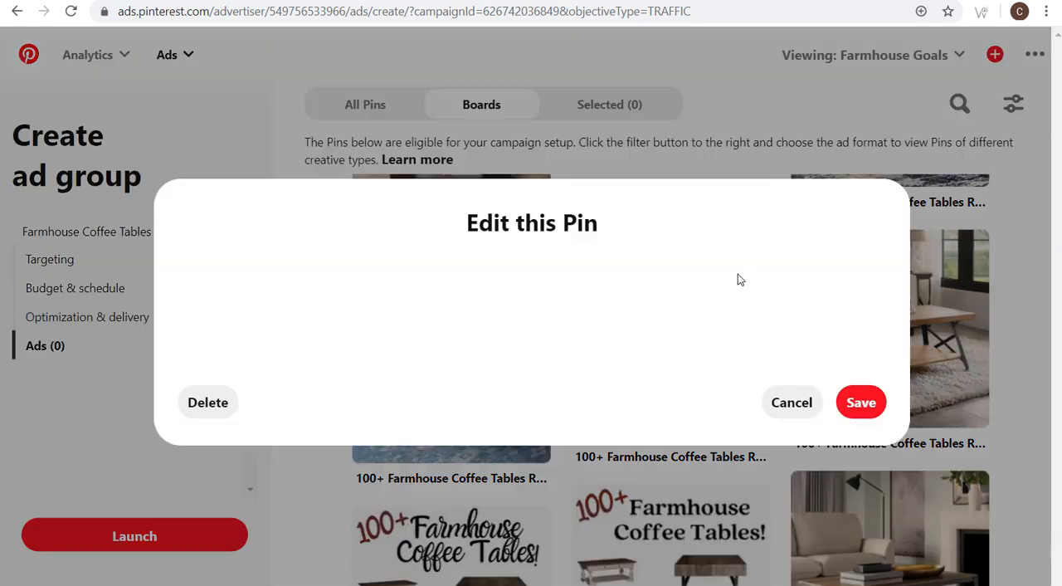
{"action": "triple_click", "coordinate": [452, 437]}
{"action": "key", "text": "End"}
{"action": "left_click_drag", "start_coordinate": [533, 433], "coordinate": [419, 431]}
{"action": "left_click", "coordinate": [496, 434]}
{"action": "left_click_drag", "start_coordinate": [523, 434], "coordinate": [569, 436]}
{"action": "left_click", "coordinate": [573, 434]}
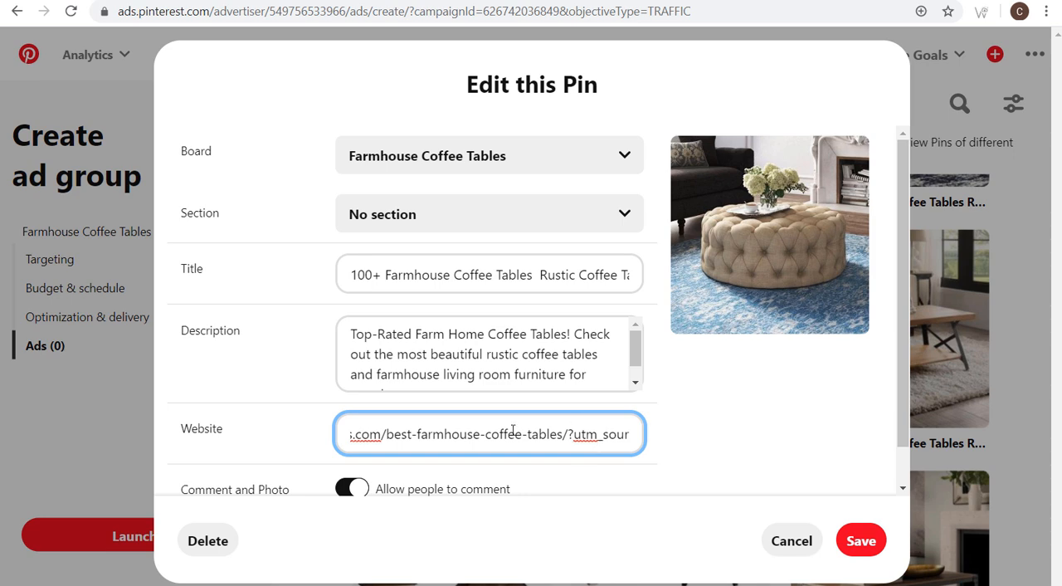
{"action": "left_click", "coordinate": [860, 538]}
{"action": "left_click", "coordinate": [668, 410]}
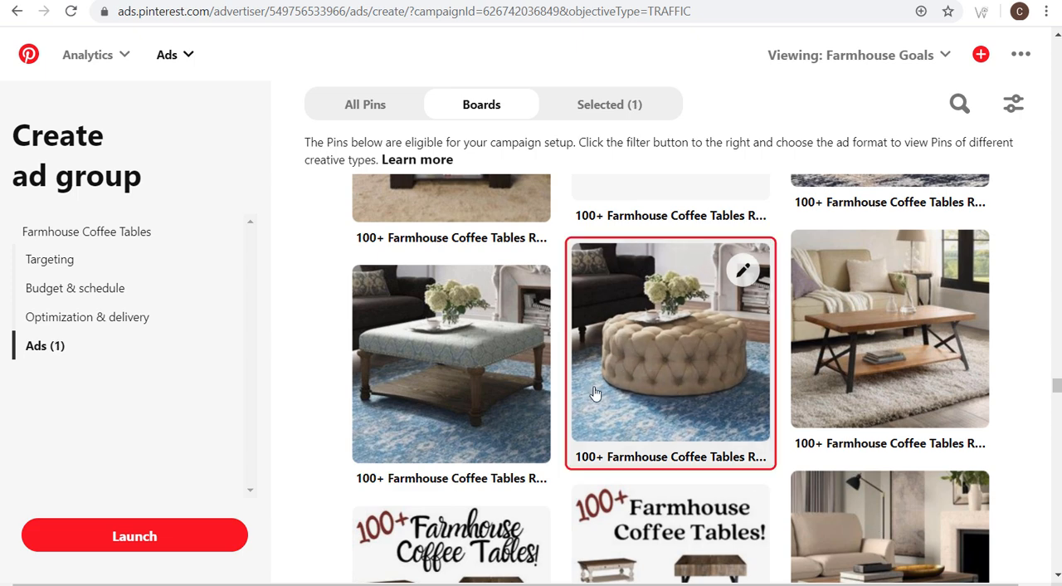
- Give the script-lettered "100+ Farmhouse Coffee Tables!" collage Pin the tagged coffee tables URL, save it and select it as an ad
{"action": "scroll", "coordinate": [639, 321], "scroll_direction": "down", "scroll_amount": 3}
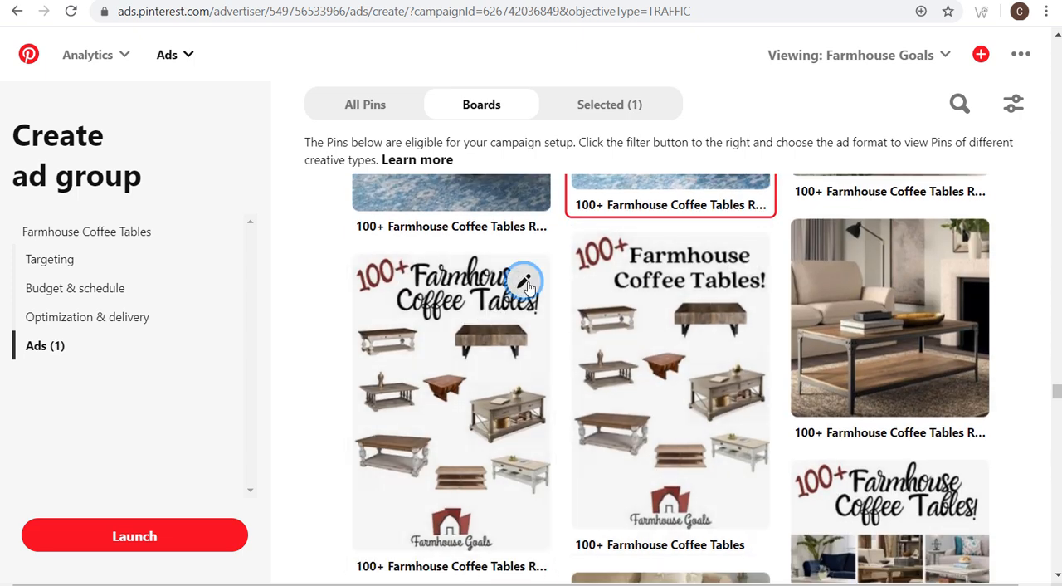
{"action": "left_click", "coordinate": [524, 282]}
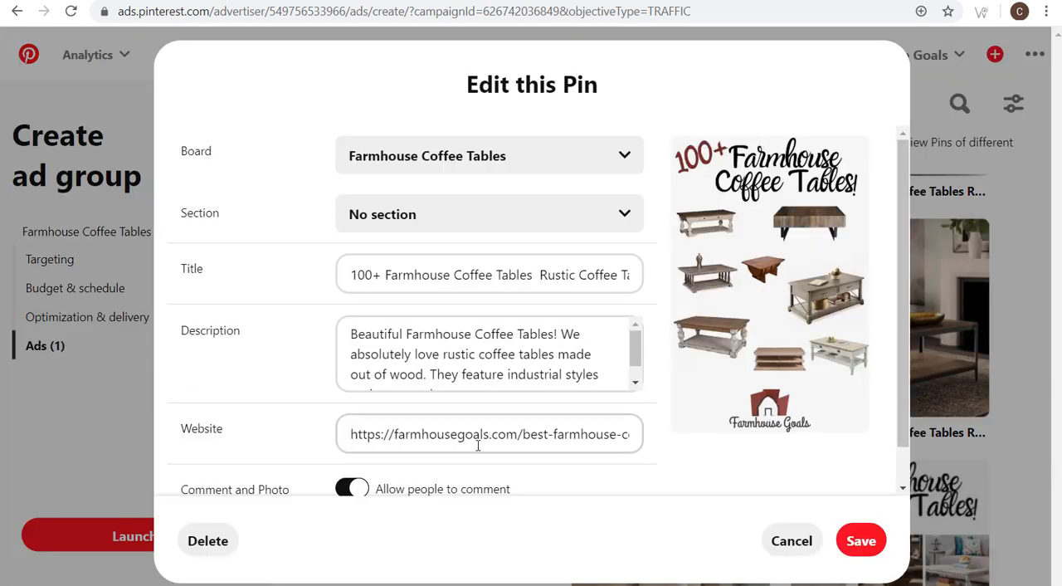
{"action": "double_click", "coordinate": [479, 438]}
{"action": "key", "text": "End"}
{"action": "left_click", "coordinate": [862, 541]}
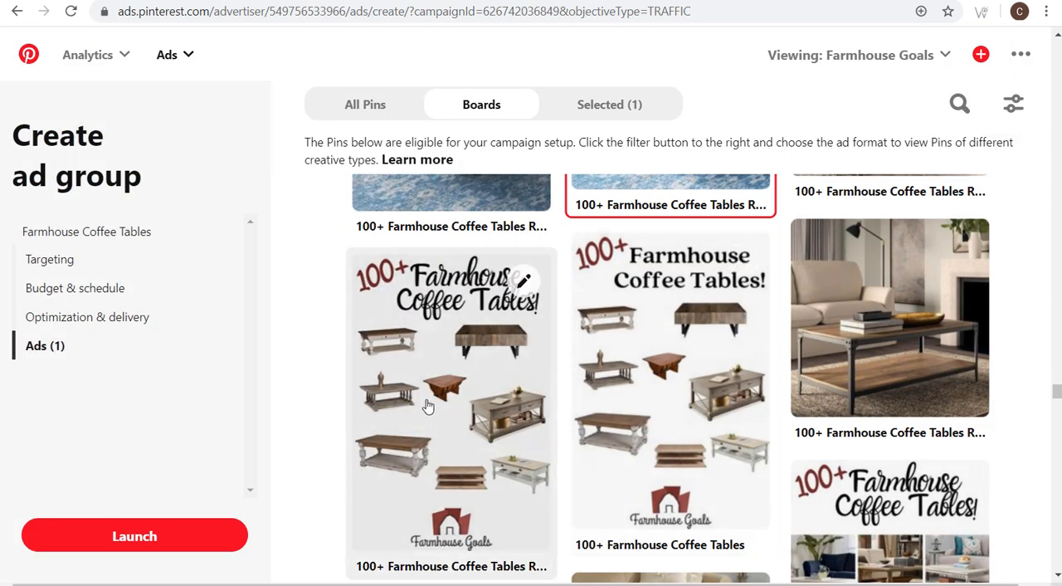
{"action": "left_click", "coordinate": [429, 407]}
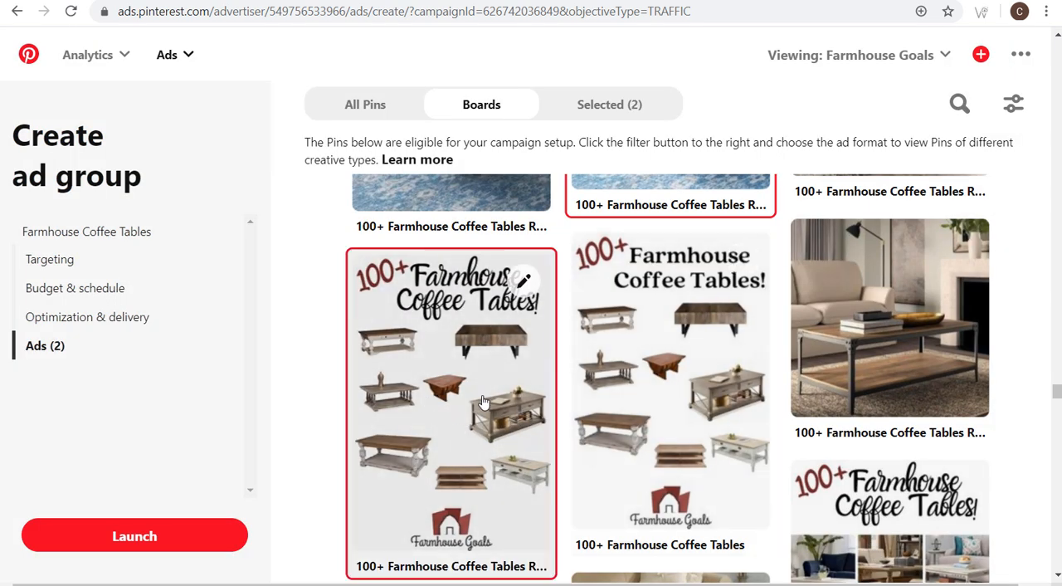
- Replace the website of the plain-lettered "100+ Farmhouse Coffee Tables" collage Pin with the tagged coffee tables URL, save it and select the Pin
{"action": "left_click", "coordinate": [743, 259]}
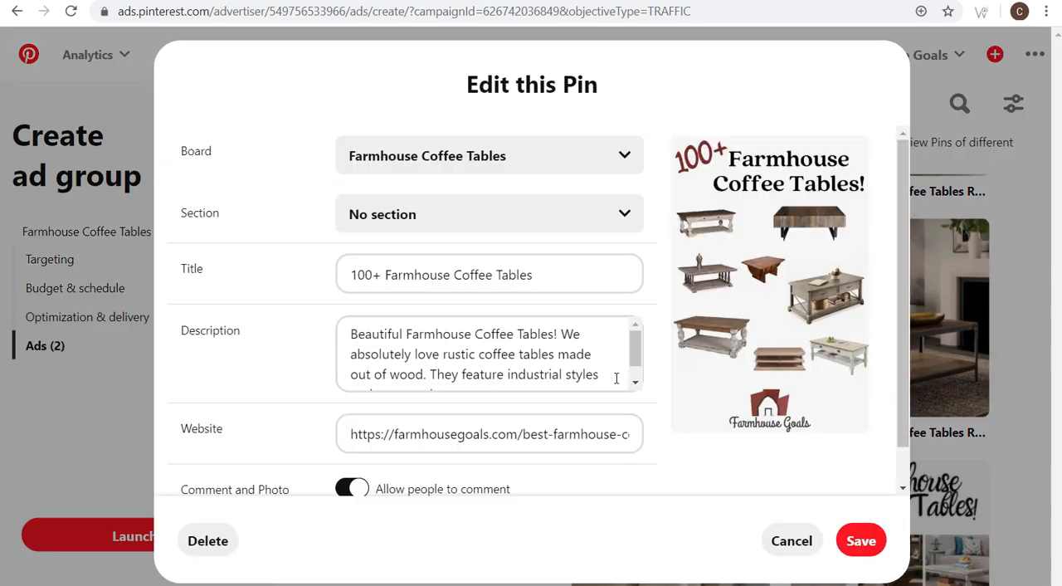
{"action": "triple_click", "coordinate": [501, 433]}
{"action": "key", "text": "ctrl+v"}
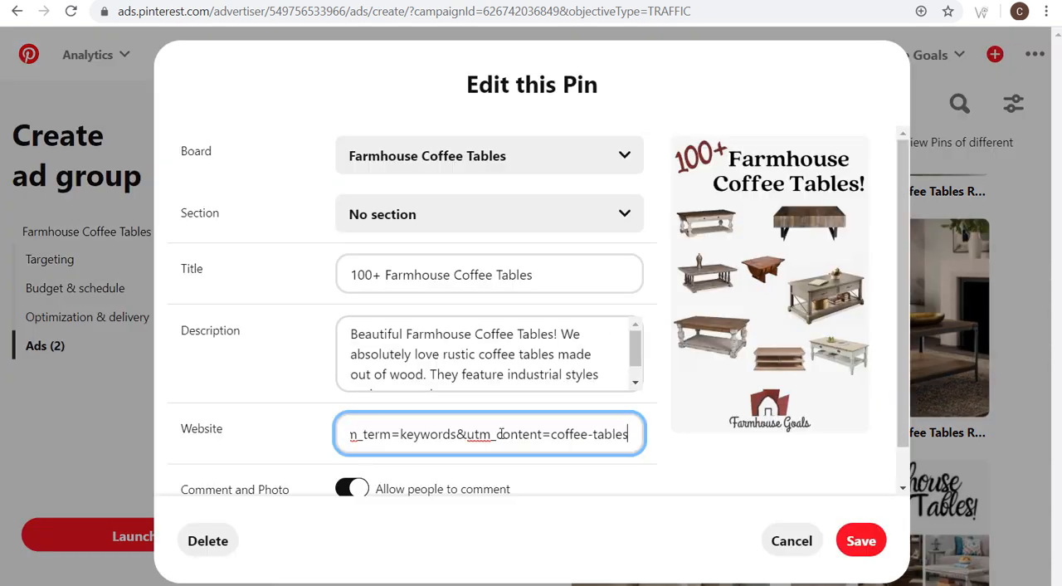
{"action": "left_click", "coordinate": [869, 541]}
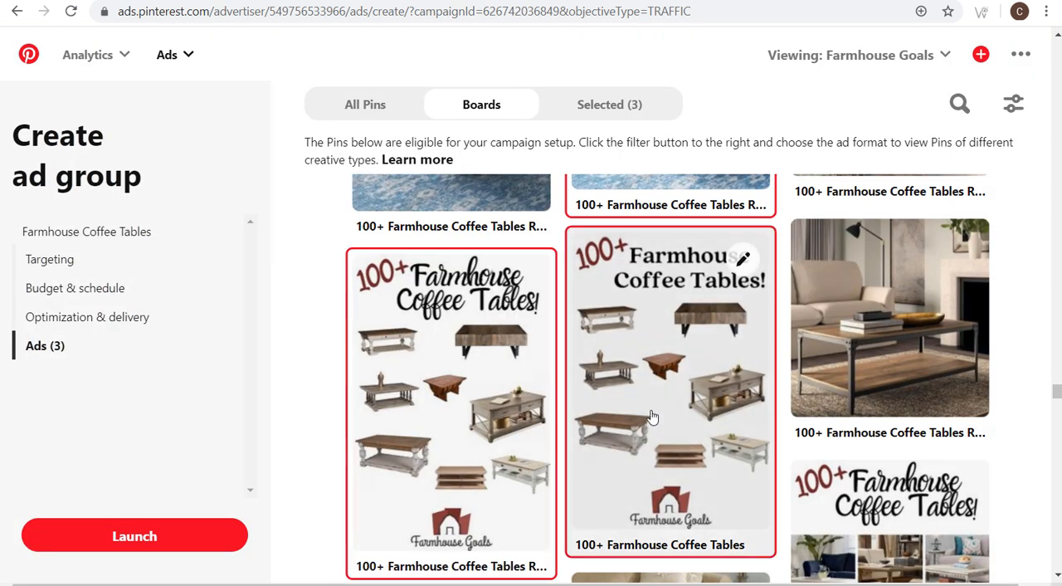
- Replace the website of the "100+ Farmhouse Coffee Tables!" photo-grid Pin with the tagged coffee tables URL, save it and select it as an ad
{"action": "scroll", "coordinate": [936, 329], "scroll_direction": "down", "scroll_amount": 2}
{"action": "left_click", "coordinate": [961, 319]}
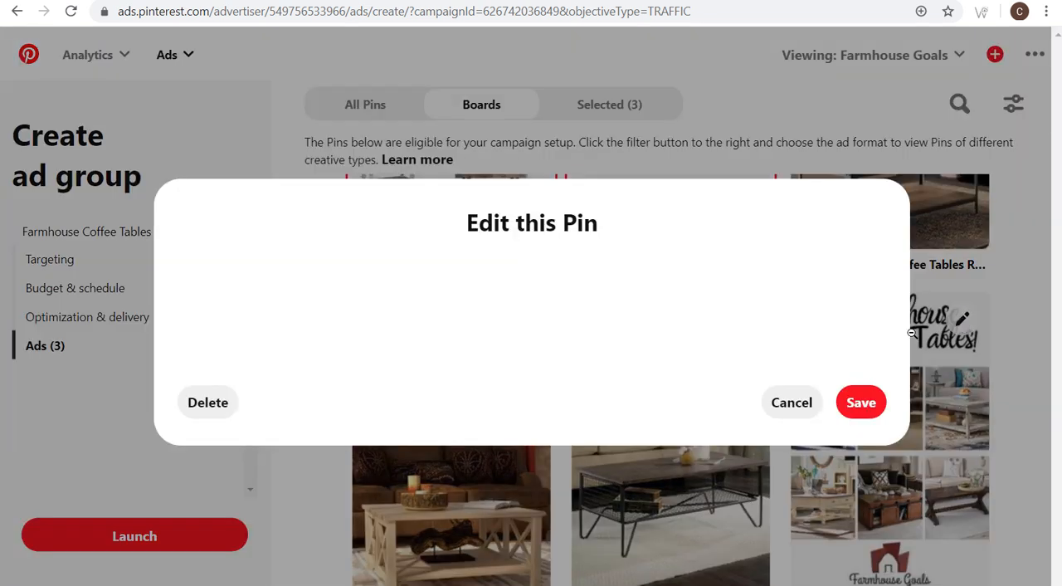
{"action": "triple_click", "coordinate": [486, 437]}
{"action": "key", "text": "End"}
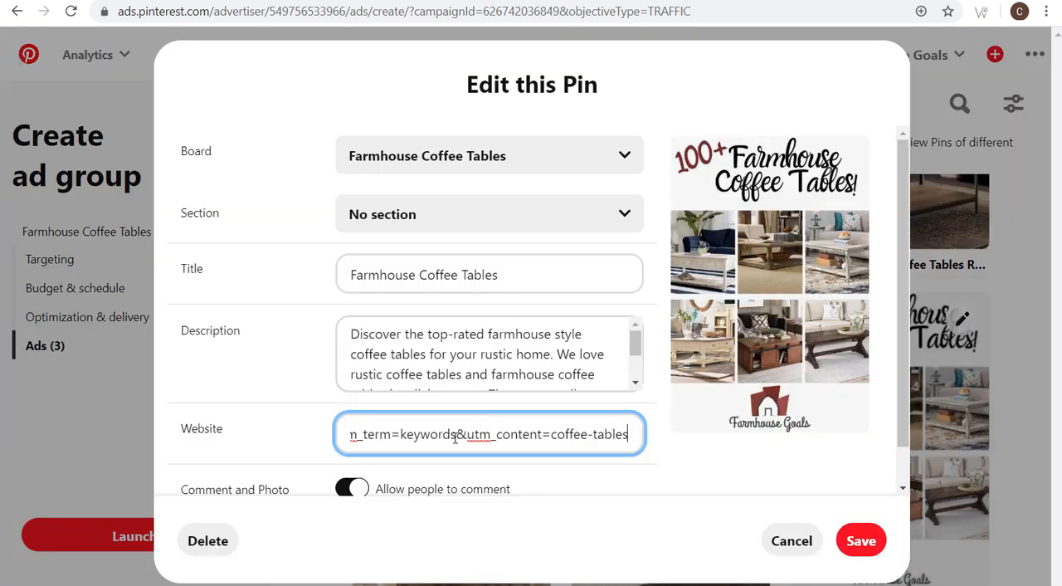
{"action": "left_click", "coordinate": [861, 541]}
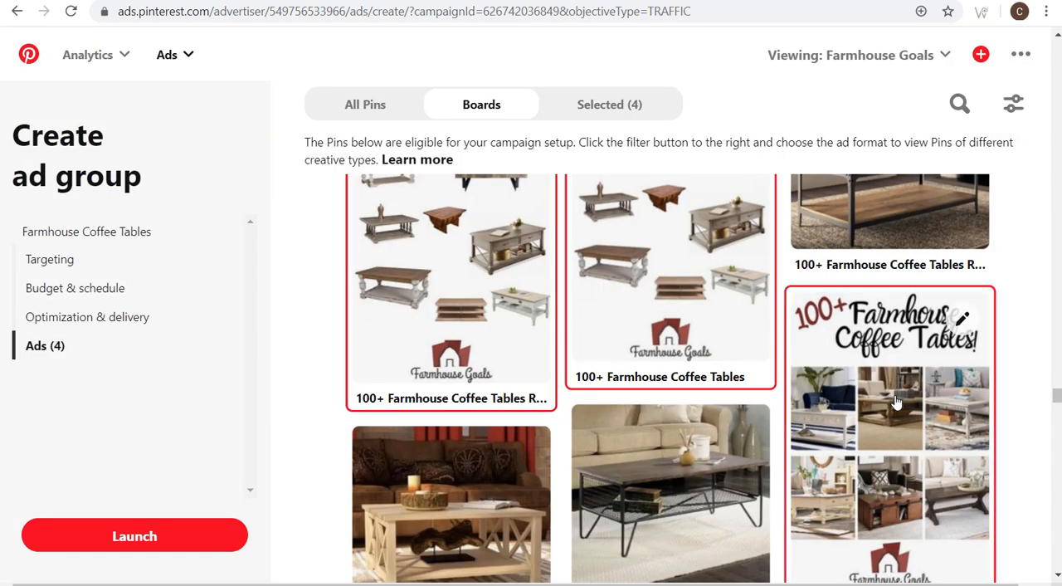
- Launch the Farmhouse Coffee Tables ad group and review the ad groups of the Farmhouse Goals Conversions Campaign
{"action": "left_click", "coordinate": [126, 538]}
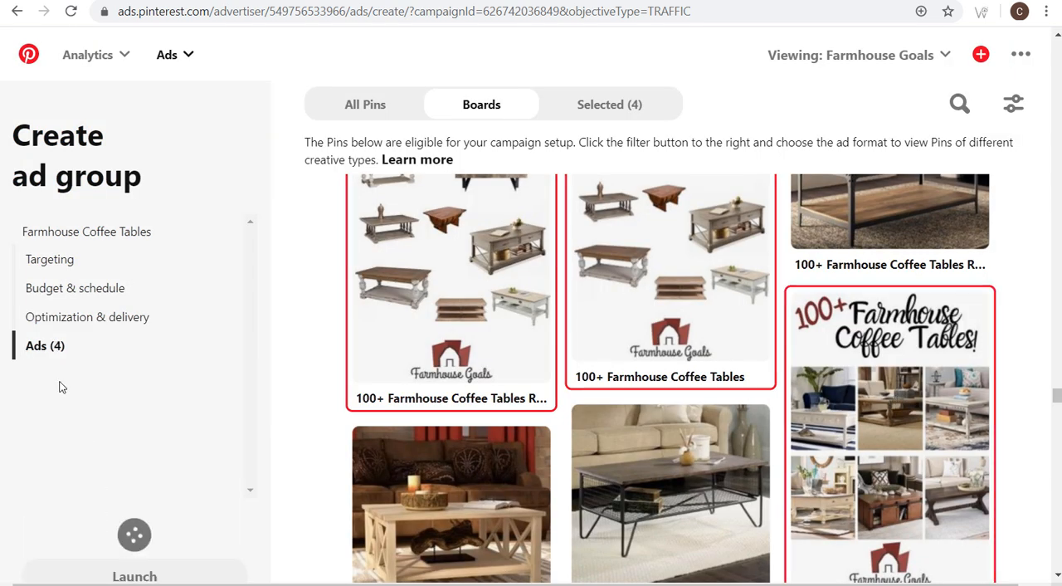
{"action": "scroll", "coordinate": [237, 331], "scroll_direction": "down", "scroll_amount": 2}
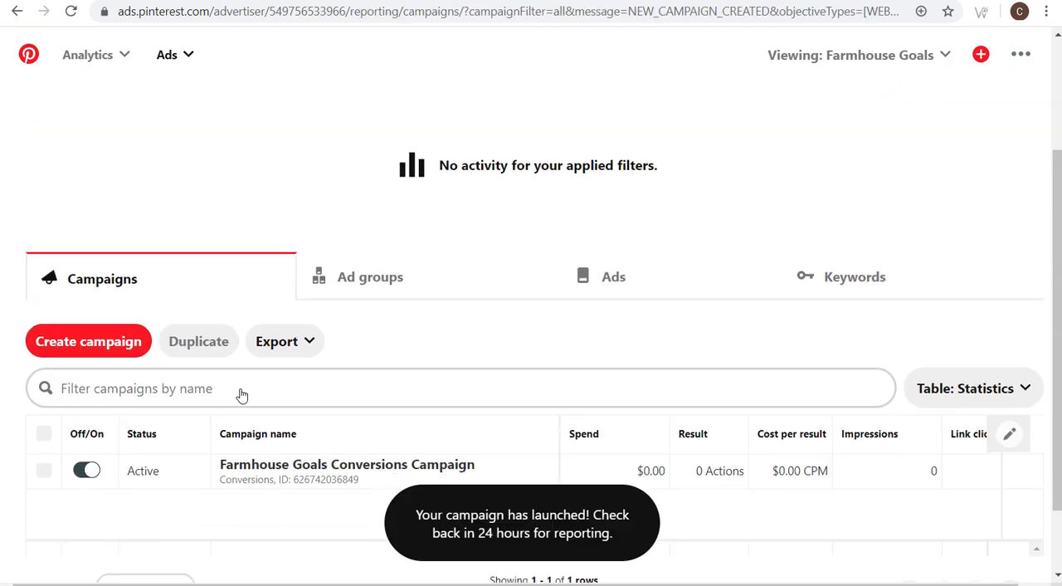
{"action": "left_click", "coordinate": [278, 469]}
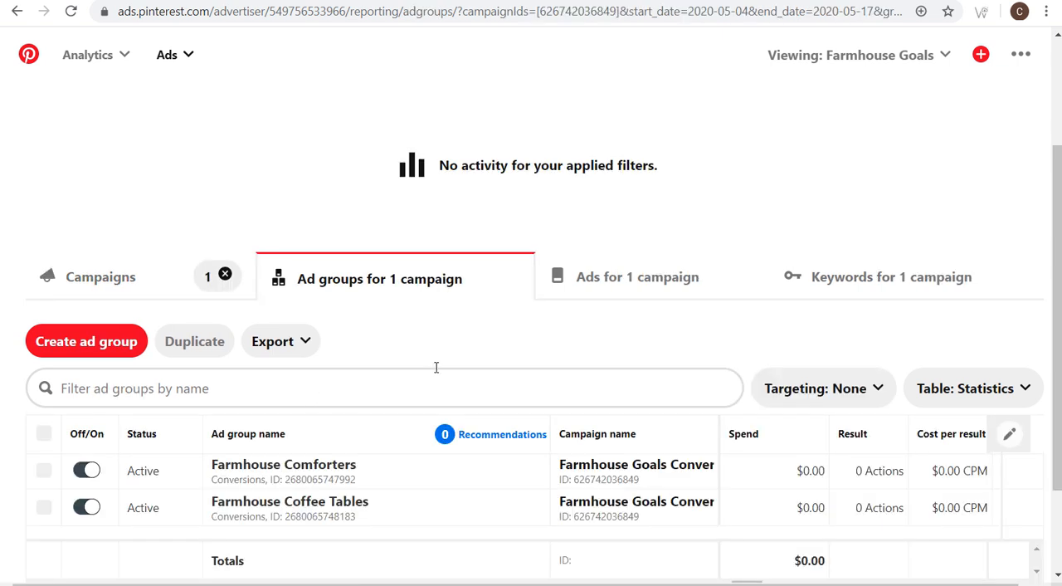
{"action": "scroll", "coordinate": [428, 373], "scroll_direction": "down", "scroll_amount": 1}
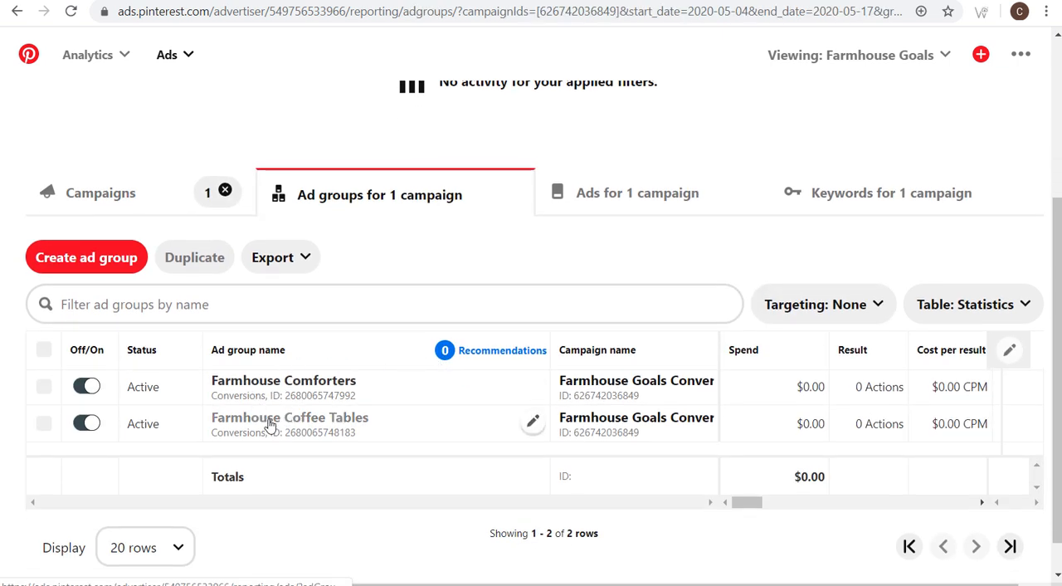
{"action": "left_click_drag", "start_coordinate": [738, 504], "coordinate": [749, 504]}
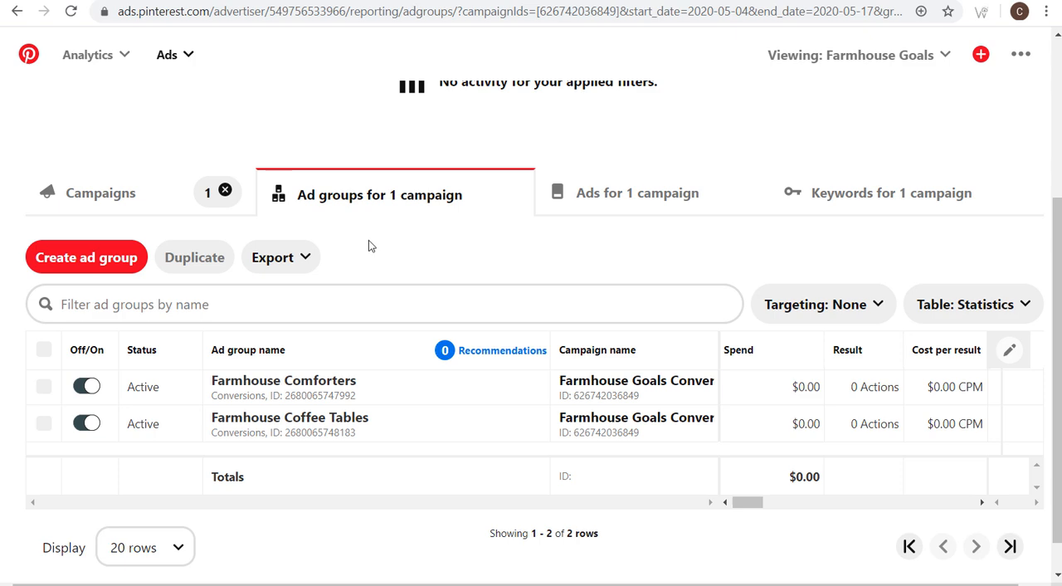
{"action": "scroll", "coordinate": [390, 213], "scroll_direction": "up", "scroll_amount": 3}
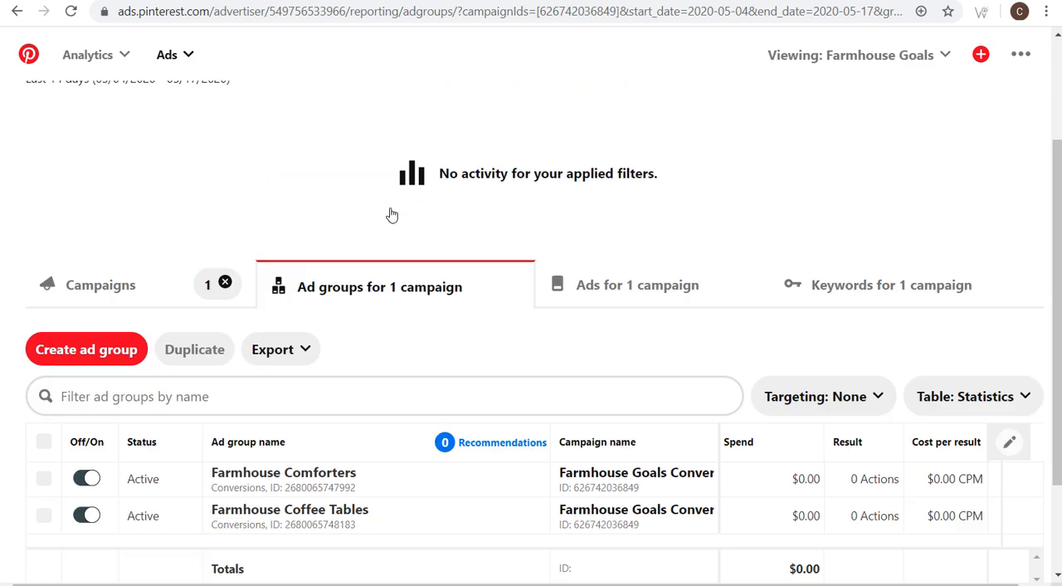
- Return to the Pinterest home feed and open the Pin builder for a new Pin
{"action": "left_click", "coordinate": [28, 54]}
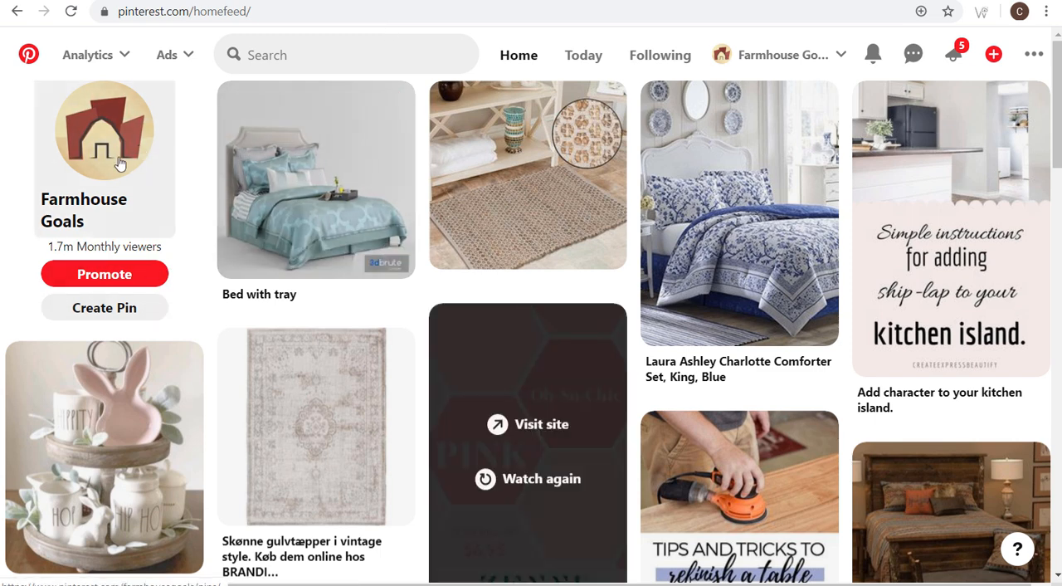
{"action": "left_click", "coordinate": [117, 310]}
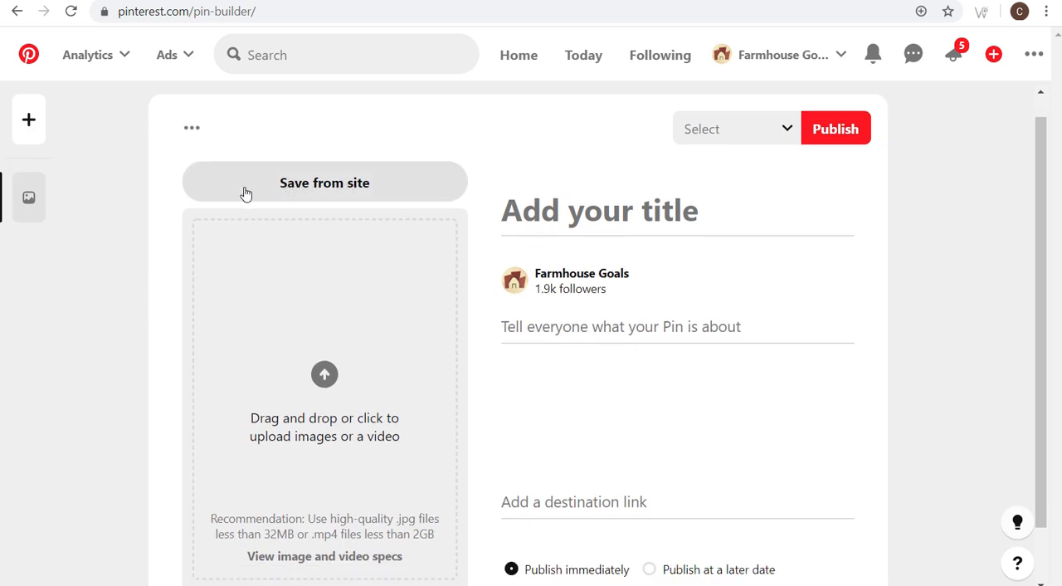
{"action": "scroll", "coordinate": [162, 259], "scroll_direction": "down", "scroll_amount": 1}
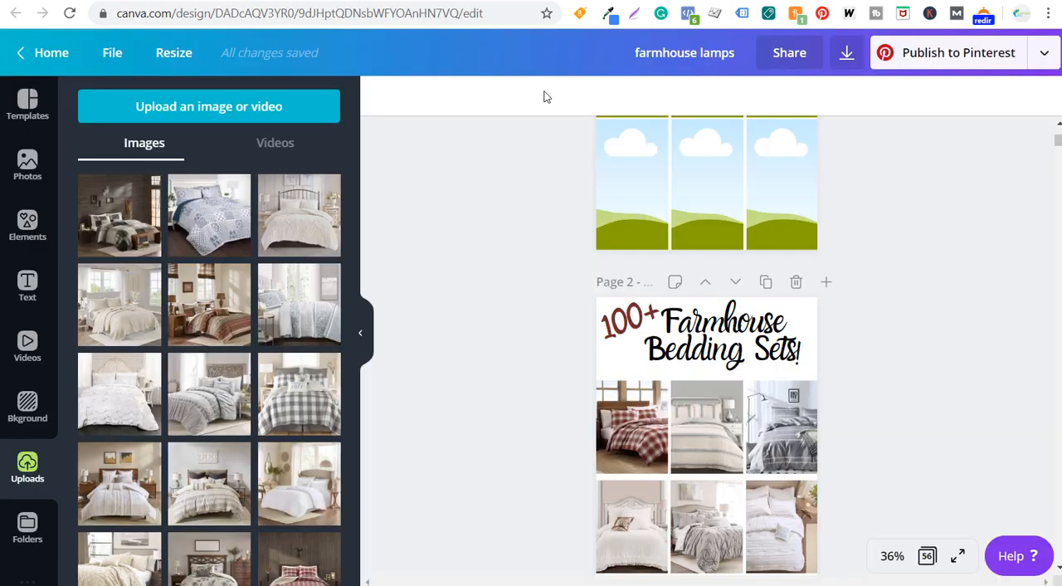
- Switch to Canva and change the page 2 heading of the farmhouse lamps design from bedding sets to "Comforters!"
{"action": "scroll", "coordinate": [467, 274], "scroll_direction": "down", "scroll_amount": 2}
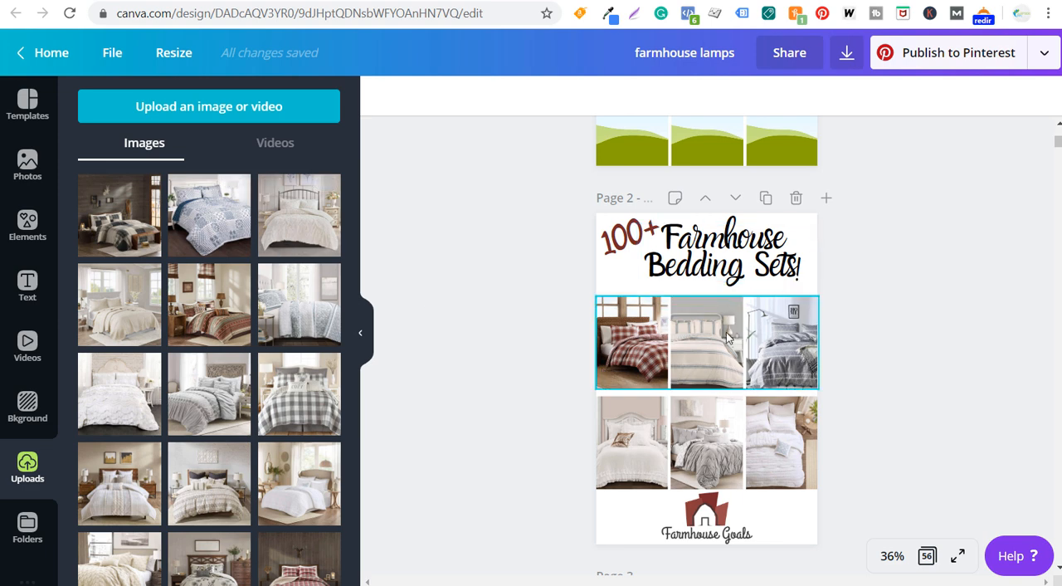
{"action": "left_click", "coordinate": [684, 260]}
{"action": "double_click", "coordinate": [684, 261]}
{"action": "left_click", "coordinate": [649, 266]}
{"action": "left_click_drag", "start_coordinate": [649, 265], "coordinate": [794, 267]}
{"action": "type", "text": "Comforters!"}
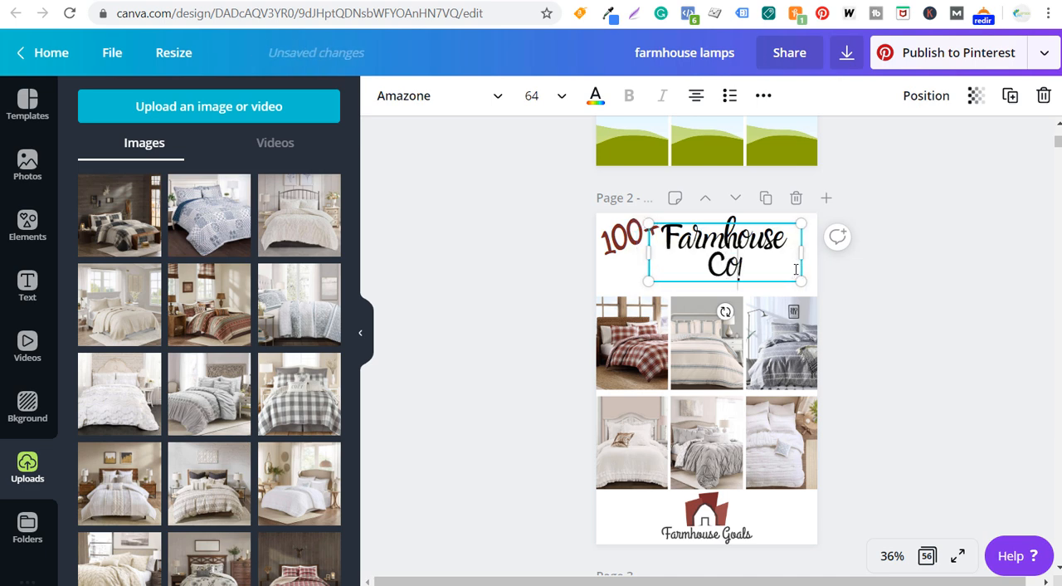
{"action": "left_click", "coordinate": [975, 331]}
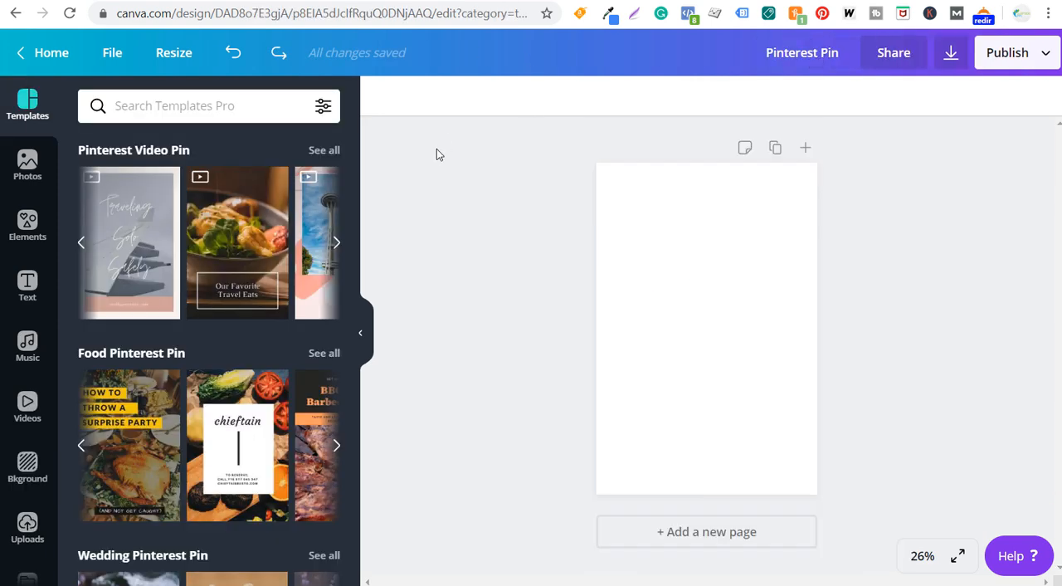
- In the blank Pinterest Pin design, view the resize options and apply the "How to Throw a Surprise Party" food template
{"action": "left_click", "coordinate": [173, 55]}
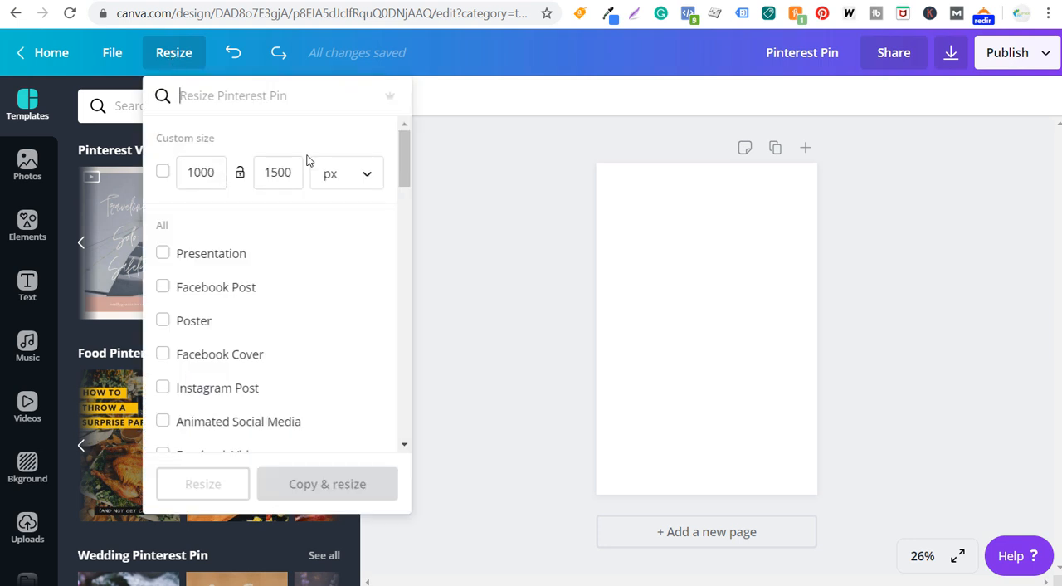
{"action": "left_click", "coordinate": [528, 180]}
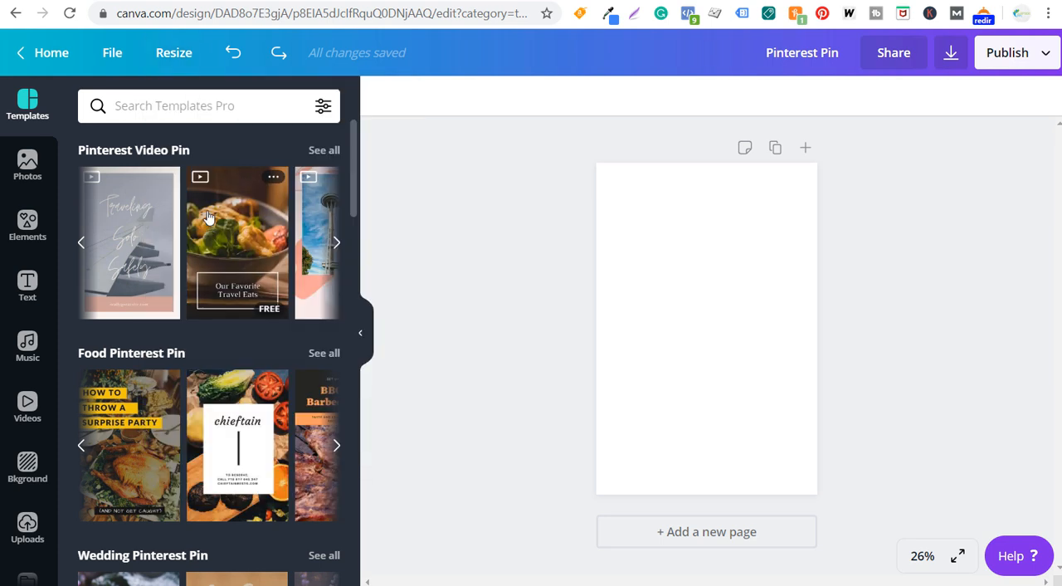
{"action": "scroll", "coordinate": [210, 331], "scroll_direction": "down", "scroll_amount": 1}
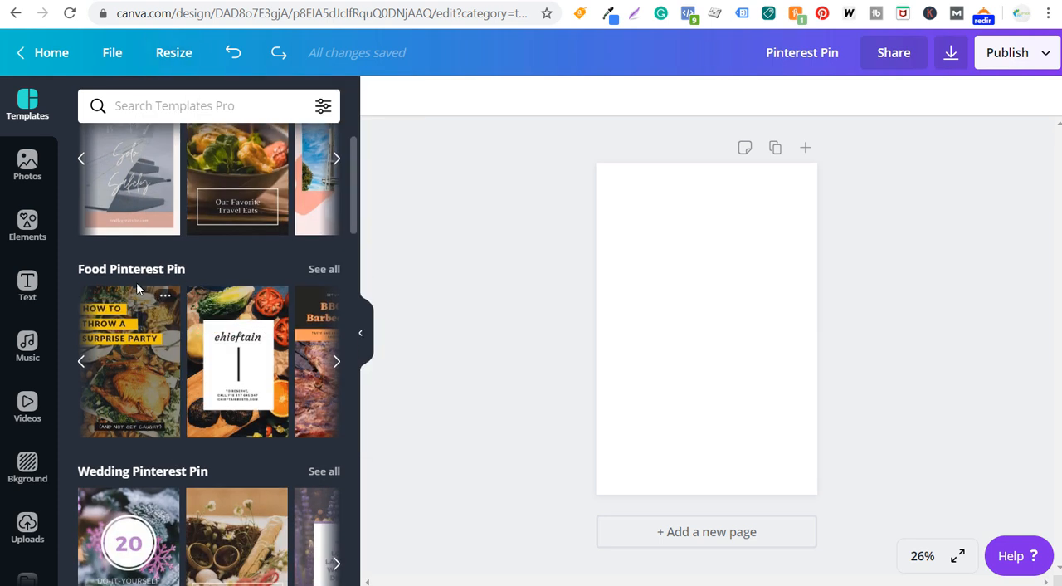
{"action": "left_click", "coordinate": [135, 360]}
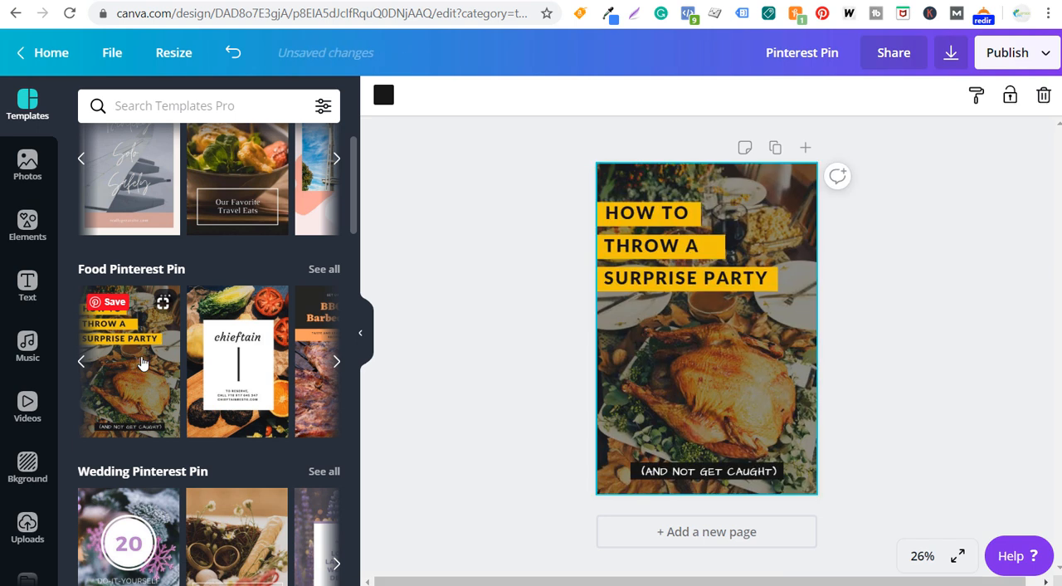
- Recolour the banner behind "HOW TO" with the cream swatch from the photo colors
{"action": "left_click", "coordinate": [603, 224]}
{"action": "left_click", "coordinate": [383, 96]}
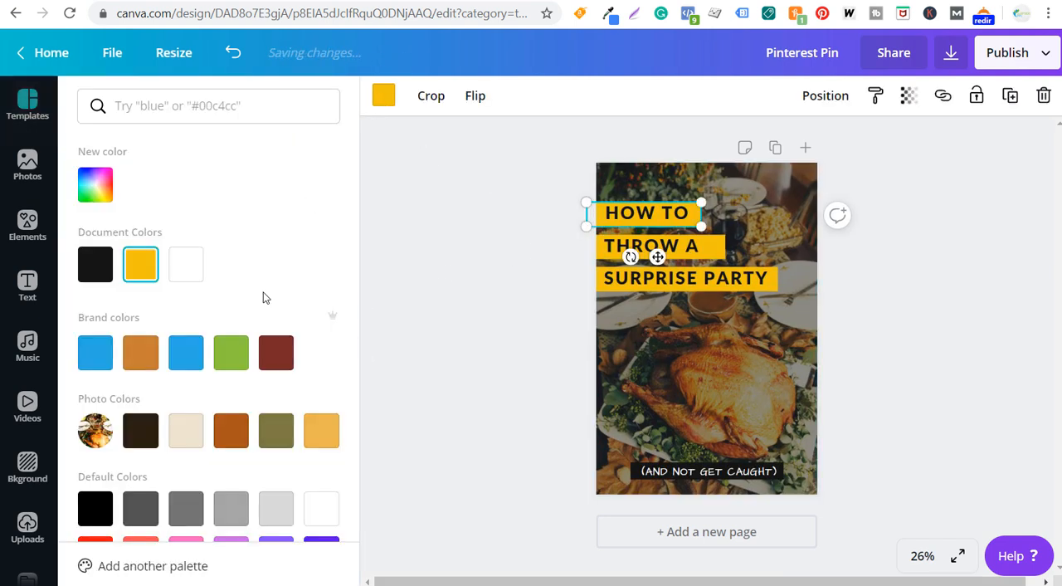
{"action": "left_click", "coordinate": [186, 429]}
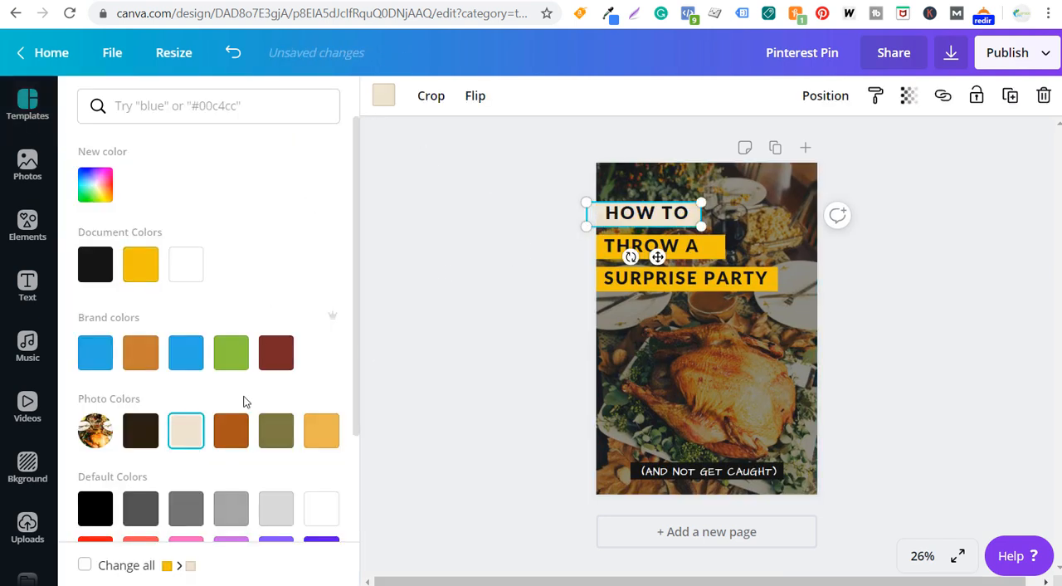
- Change the "HOW TO" text's font to Chewy and enlarge the text
{"action": "double_click", "coordinate": [646, 221]}
{"action": "left_click", "coordinate": [392, 100]}
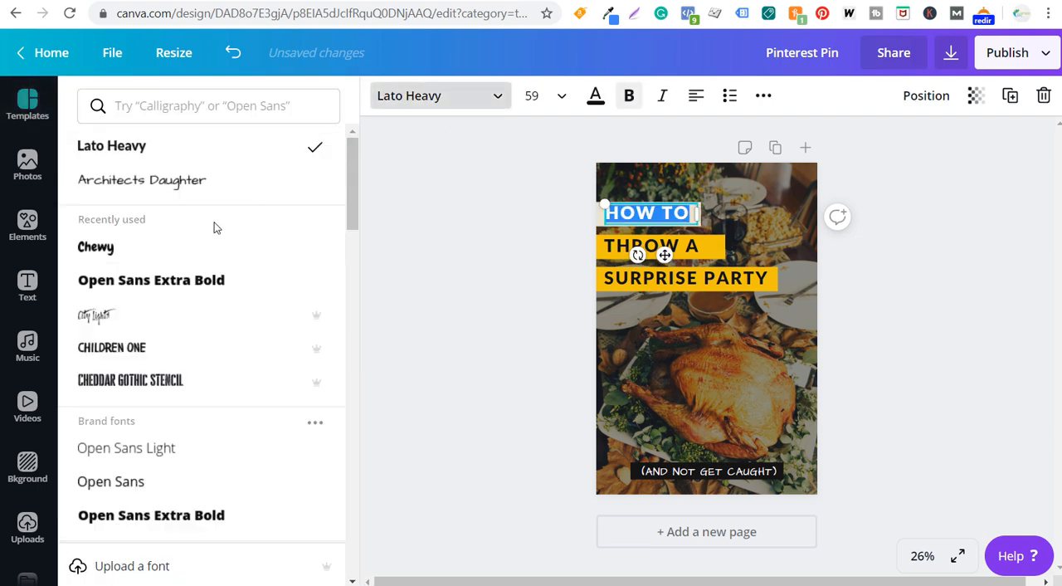
{"action": "left_click", "coordinate": [174, 249]}
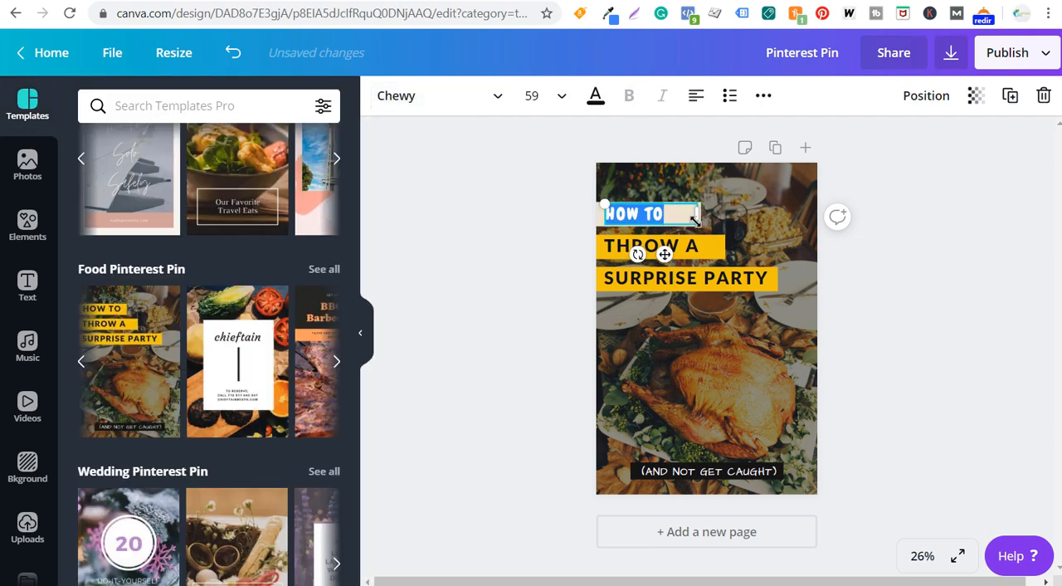
{"action": "left_click_drag", "start_coordinate": [695, 218], "coordinate": [834, 275]}
{"action": "left_click", "coordinate": [907, 286]}
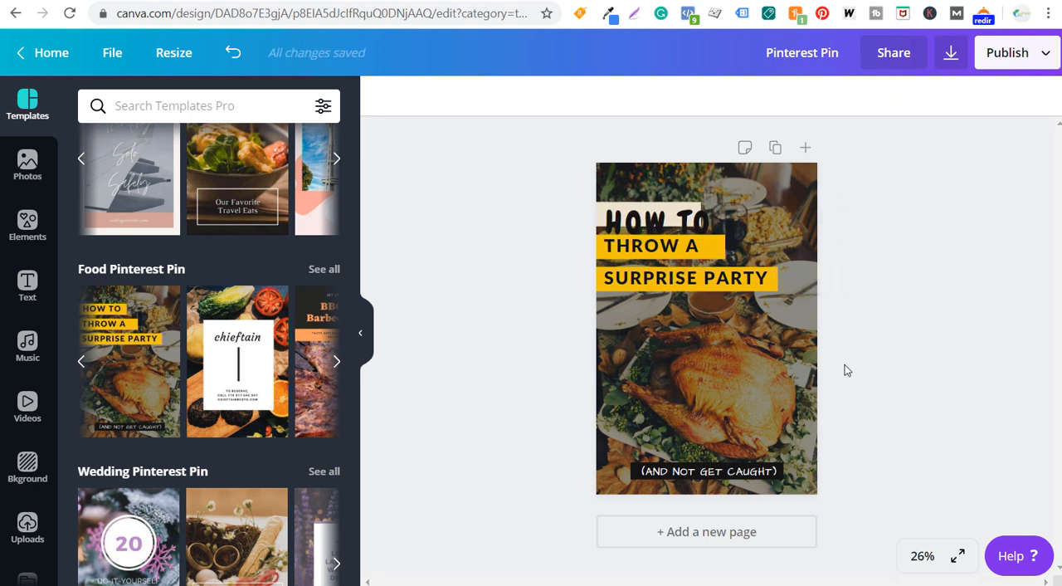
{"action": "left_click", "coordinate": [713, 370]}
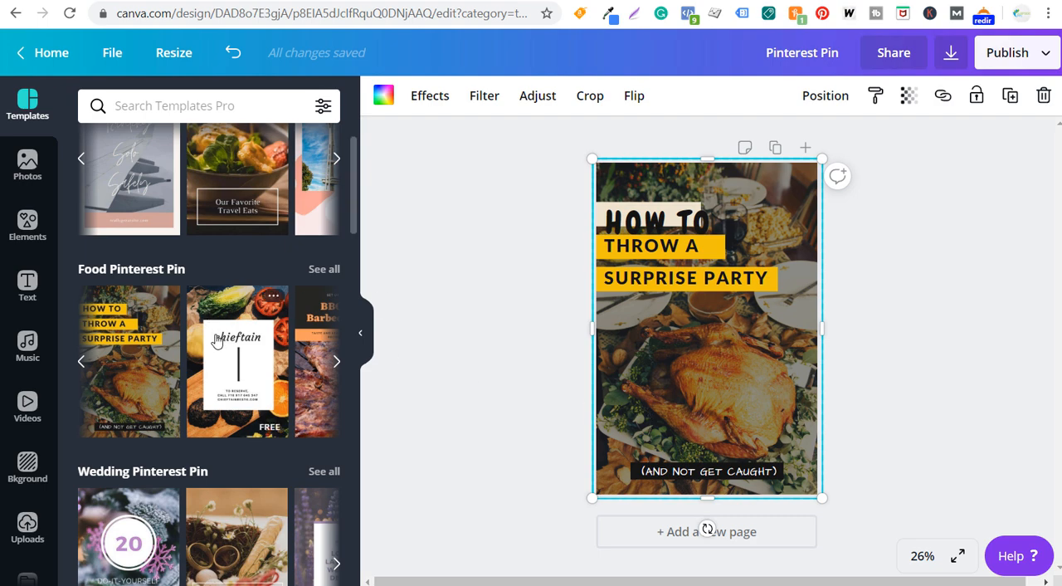
- Apply the "10 Unique Themes for Baby's First Birthday" template and recolour its large pink shape with the blue brand color
{"action": "scroll", "coordinate": [220, 328], "scroll_direction": "down", "scroll_amount": 6}
{"action": "left_click", "coordinate": [128, 274]}
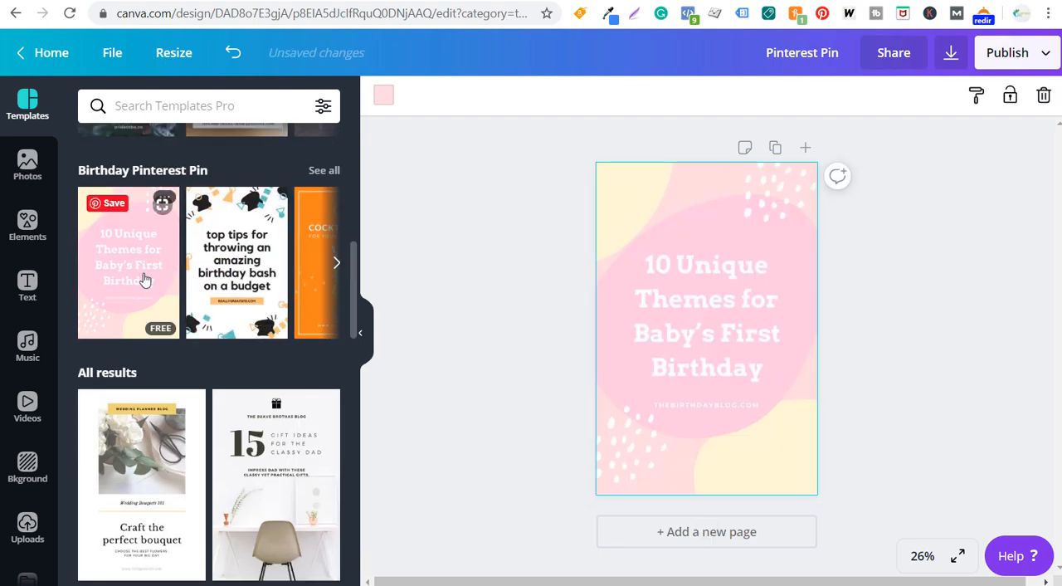
{"action": "left_click", "coordinate": [603, 352]}
{"action": "left_click", "coordinate": [383, 95]}
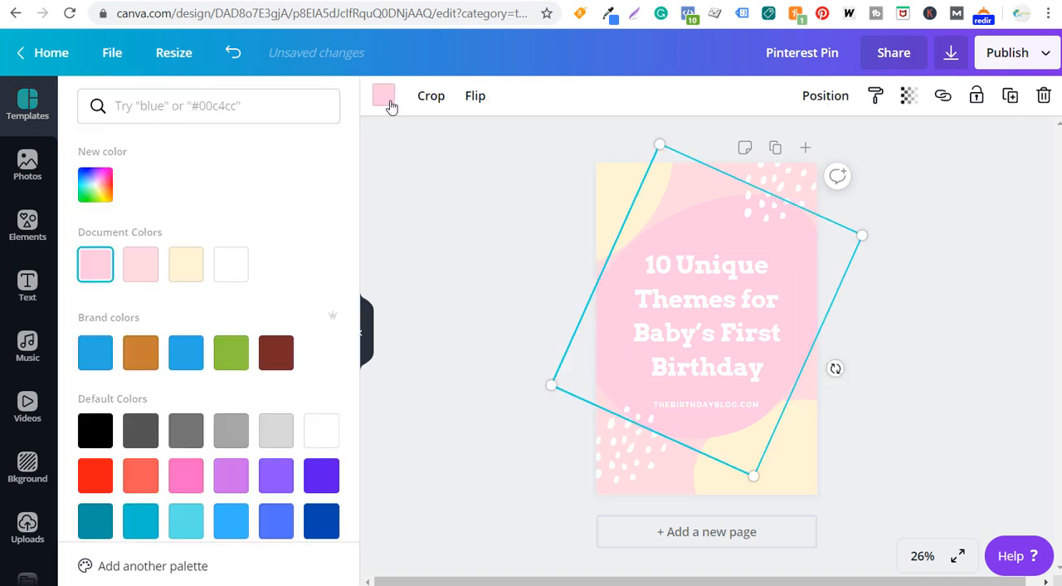
{"action": "left_click", "coordinate": [186, 352]}
{"action": "left_click", "coordinate": [536, 216]}
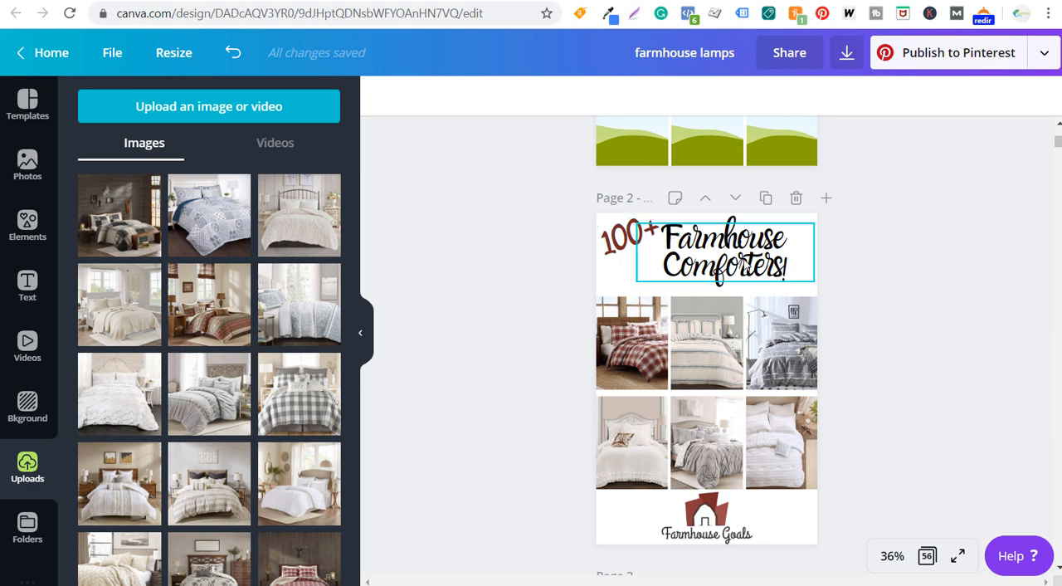
- Bring the Farmhouse Comforters design into the Pinterest Pin builder and turn the Pin into a carousel with a taupe comforter photo
{"action": "left_click", "coordinate": [1045, 54]}
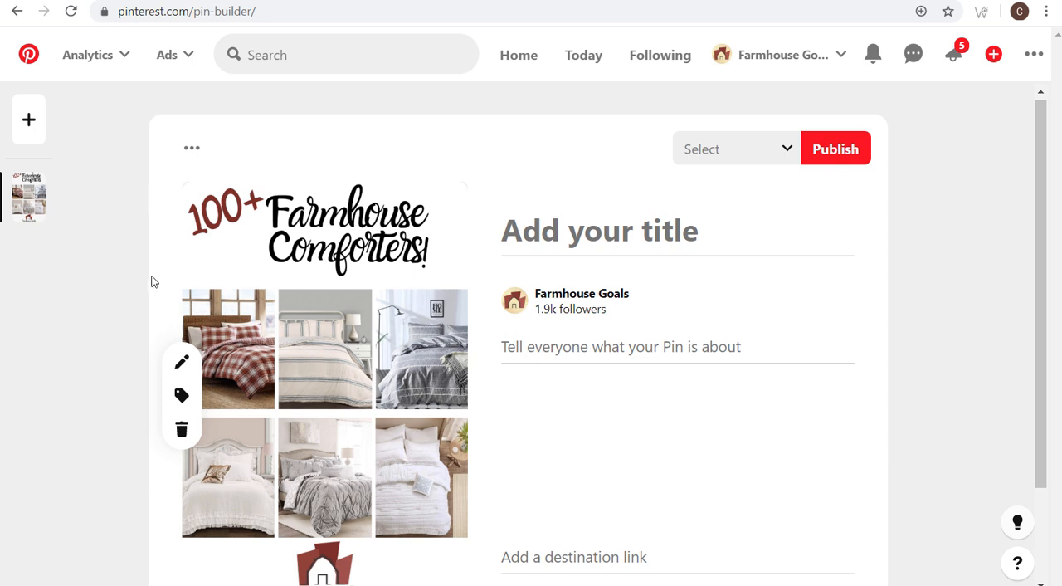
{"action": "scroll", "coordinate": [154, 280], "scroll_direction": "down", "scroll_amount": 1}
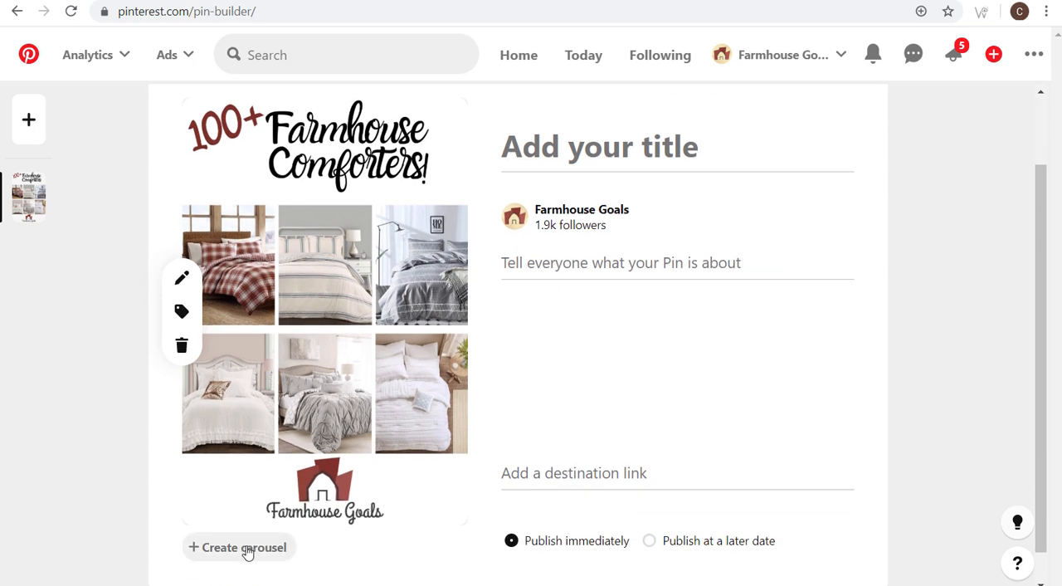
{"action": "scroll", "coordinate": [108, 421], "scroll_direction": "down", "scroll_amount": 1}
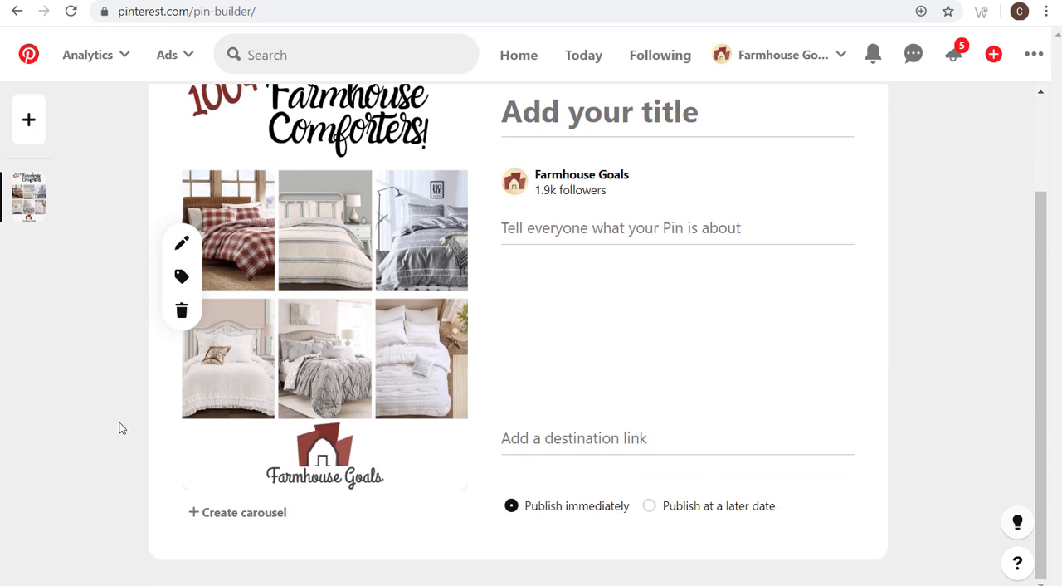
{"action": "left_click", "coordinate": [236, 514]}
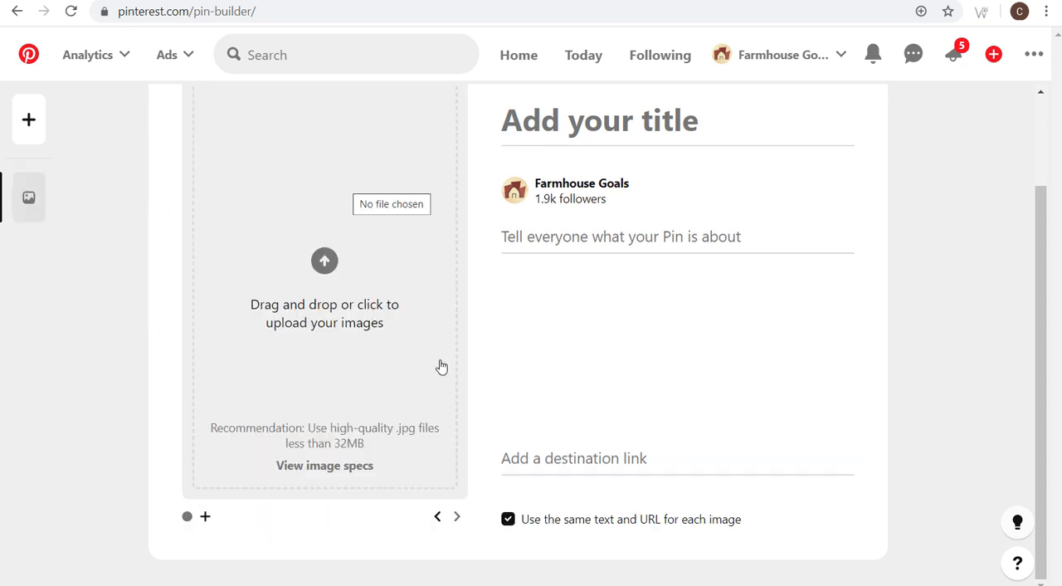
{"action": "left_click", "coordinate": [429, 263]}
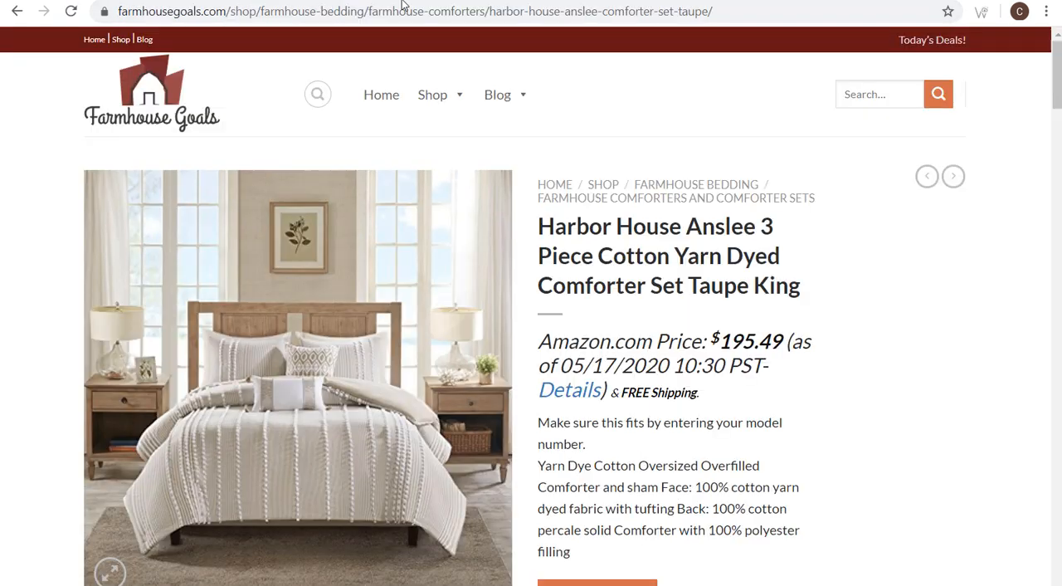
- Generate a campaign-tagged URL for the Harbor House Anslee taupe comforter product page in the Campaign URL Builder and copy it
{"action": "left_click", "coordinate": [401, 10]}
{"action": "key", "text": "ctrl+c"}
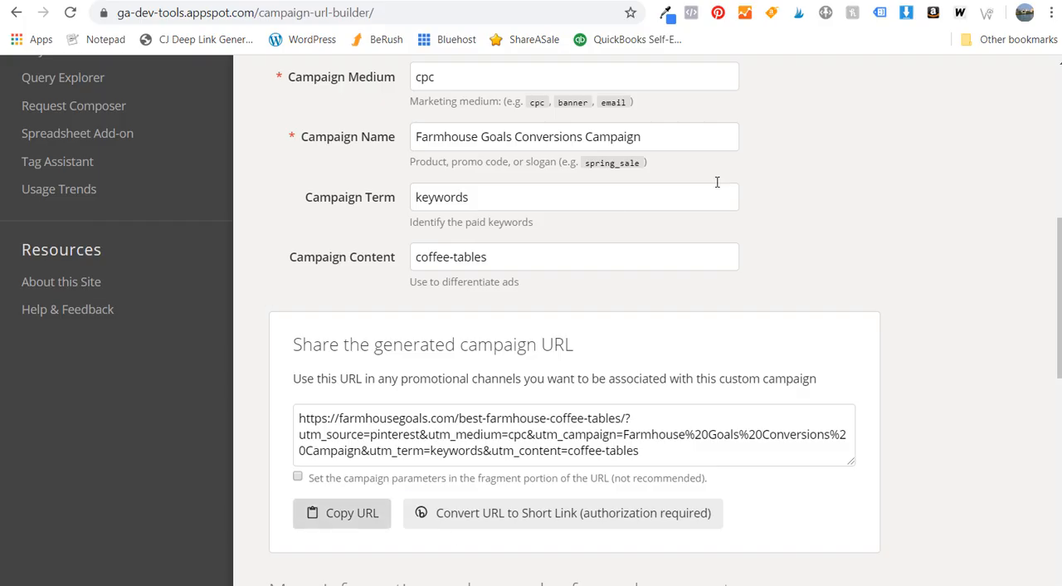
{"action": "scroll", "coordinate": [716, 182], "scroll_direction": "up", "scroll_amount": 3}
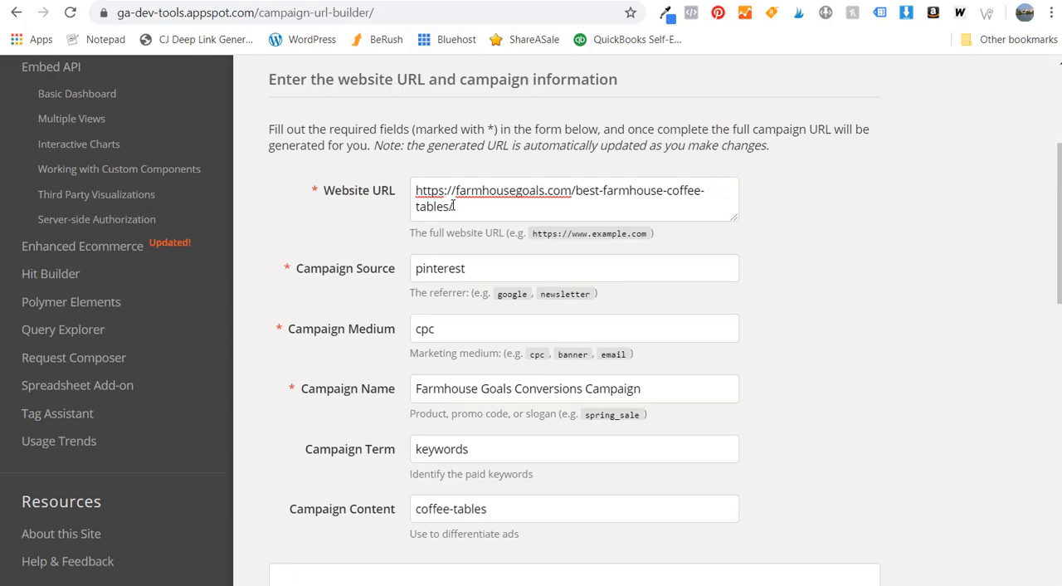
{"action": "left_click_drag", "start_coordinate": [452, 206], "coordinate": [419, 193]}
{"action": "key", "text": "ctrl+v"}
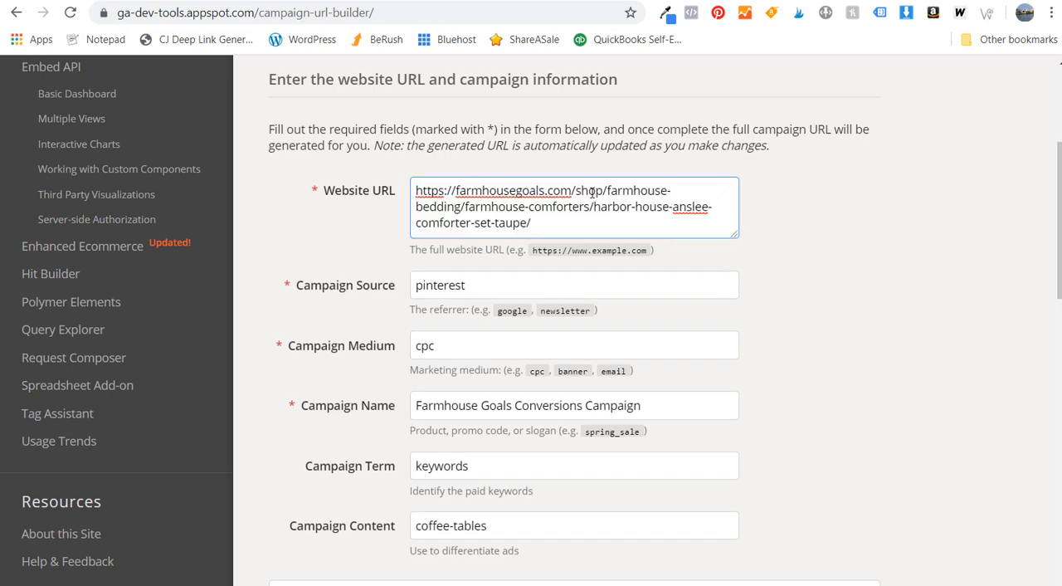
{"action": "scroll", "coordinate": [395, 265], "scroll_direction": "down", "scroll_amount": 3}
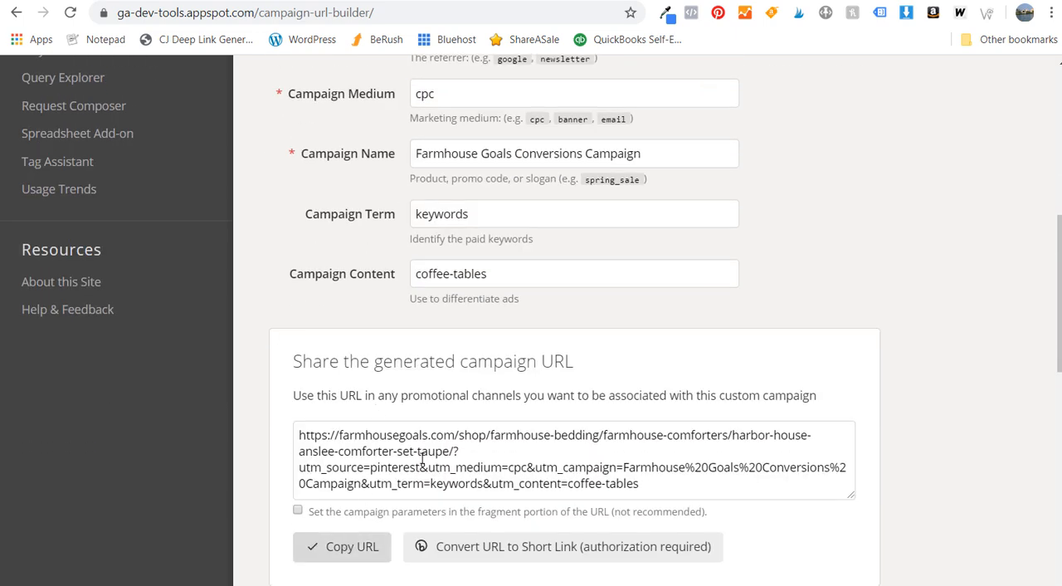
{"action": "left_click", "coordinate": [657, 584]}
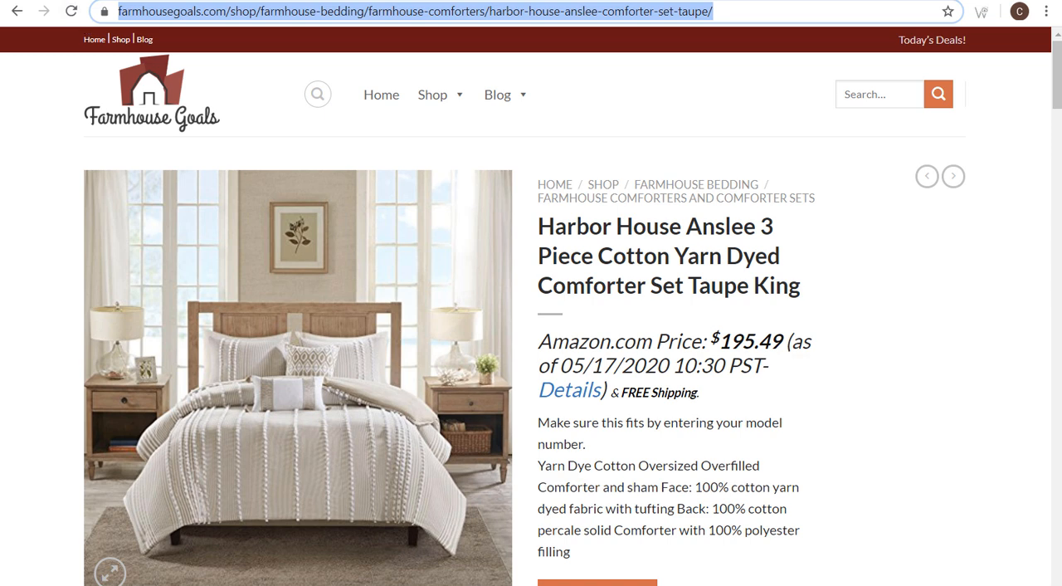
- Paste the tagged product URL as the carousel Pin's destination link in the Pinterest Pin builder
{"action": "left_click", "coordinate": [81, 1]}
{"action": "left_click", "coordinate": [620, 464]}
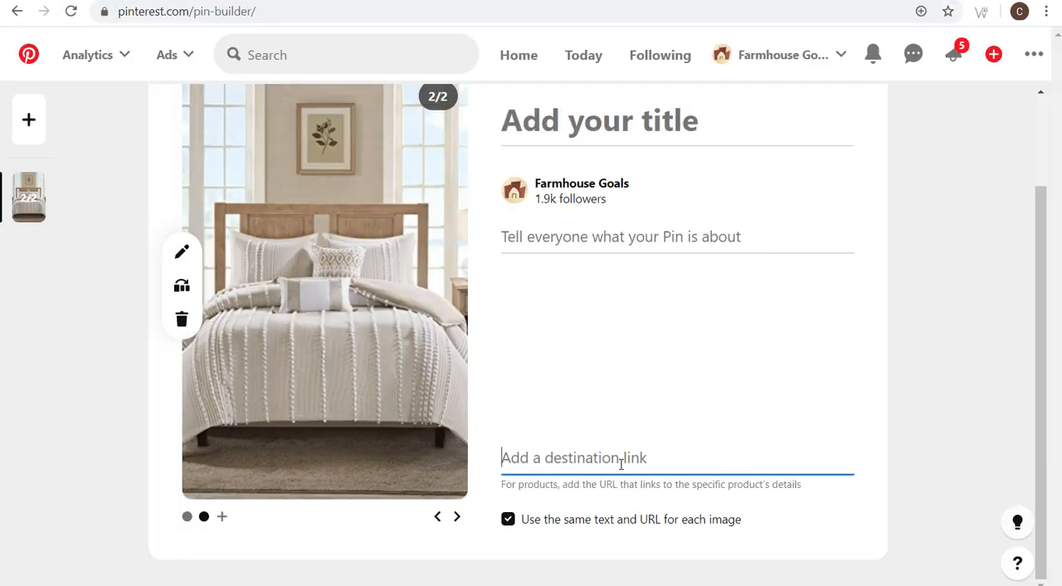
{"action": "key", "text": "ctrl+v"}
- Show the first carousel image and turn off using the same text and URL for each image
{"action": "left_click", "coordinate": [187, 516]}
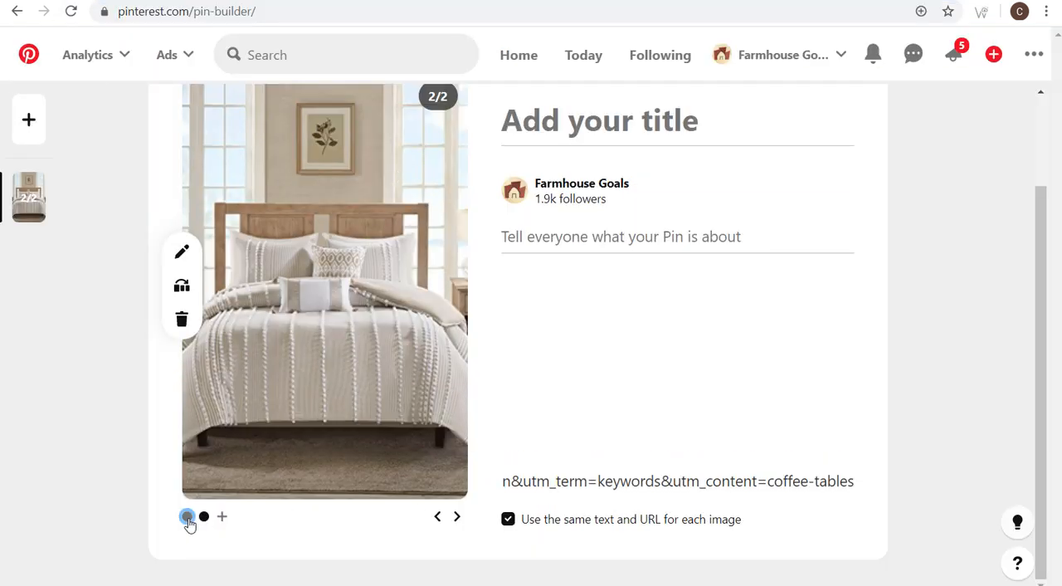
{"action": "left_click_drag", "start_coordinate": [552, 489], "coordinate": [501, 493]}
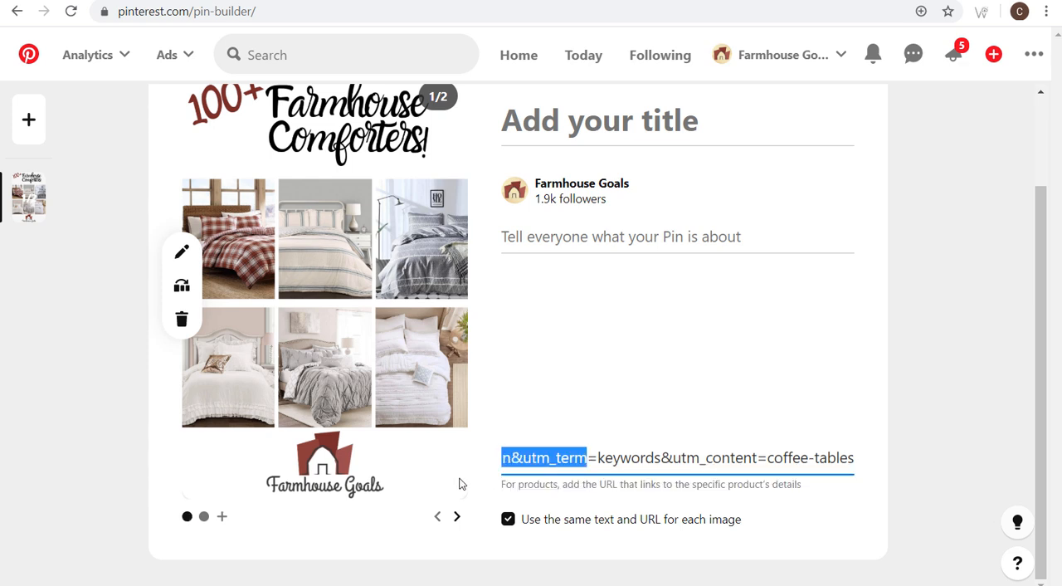
{"action": "left_click", "coordinate": [508, 518]}
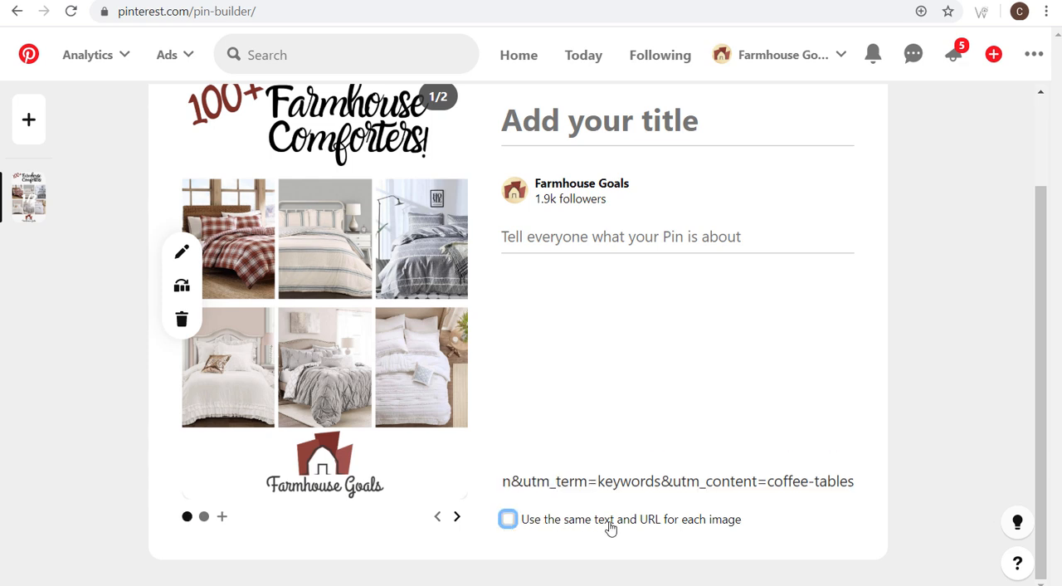
{"action": "left_click_drag", "start_coordinate": [758, 480], "coordinate": [437, 466]}
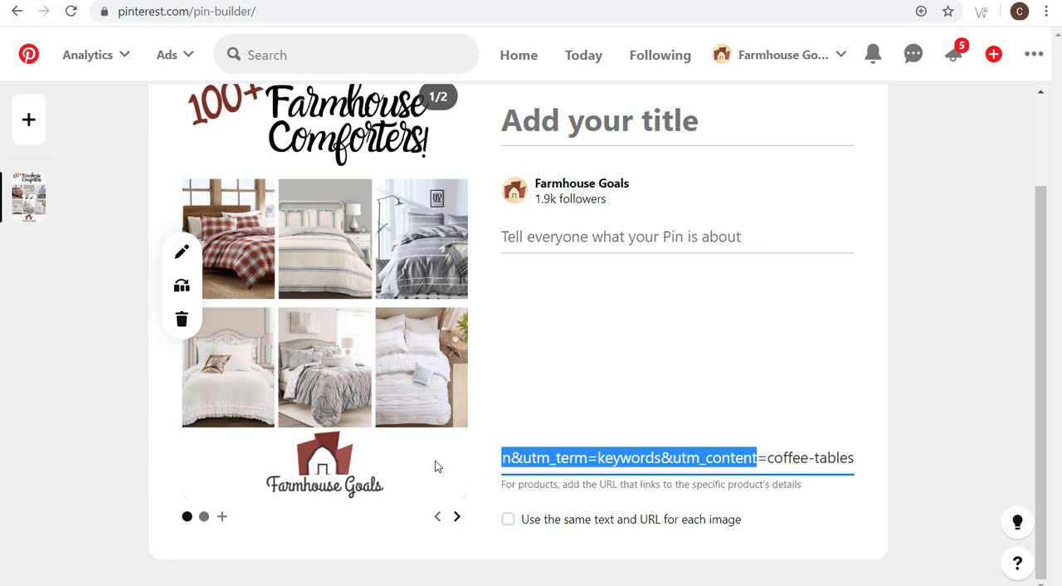
{"action": "left_click", "coordinate": [578, 460]}
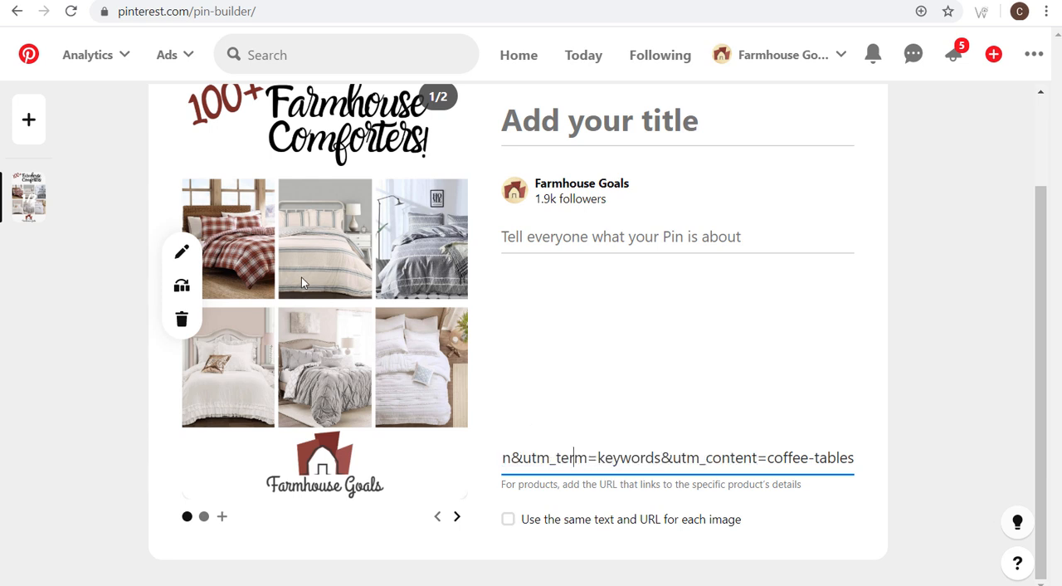
{"action": "left_click_drag", "start_coordinate": [768, 458], "coordinate": [855, 458]}
{"action": "left_click", "coordinate": [676, 303]}
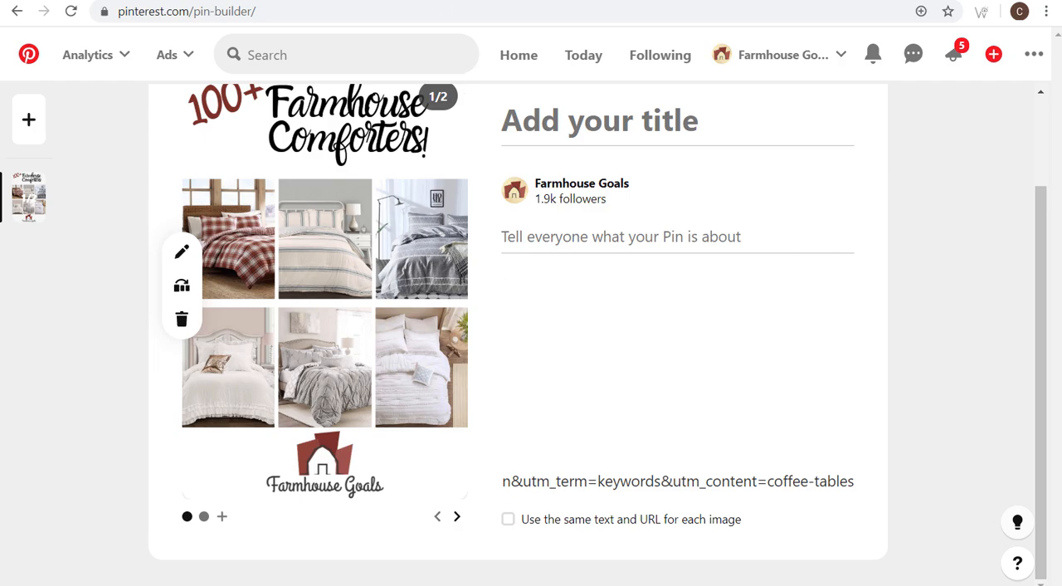
{"action": "key", "text": "alt+Tab"}
{"action": "type", "text": "comforters"}
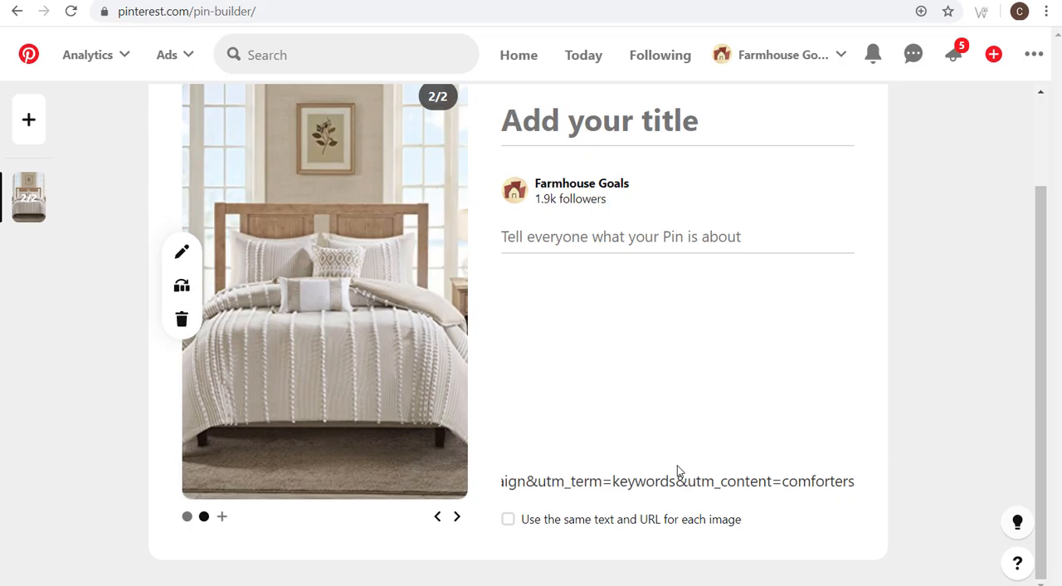
{"action": "left_click", "coordinate": [677, 471]}
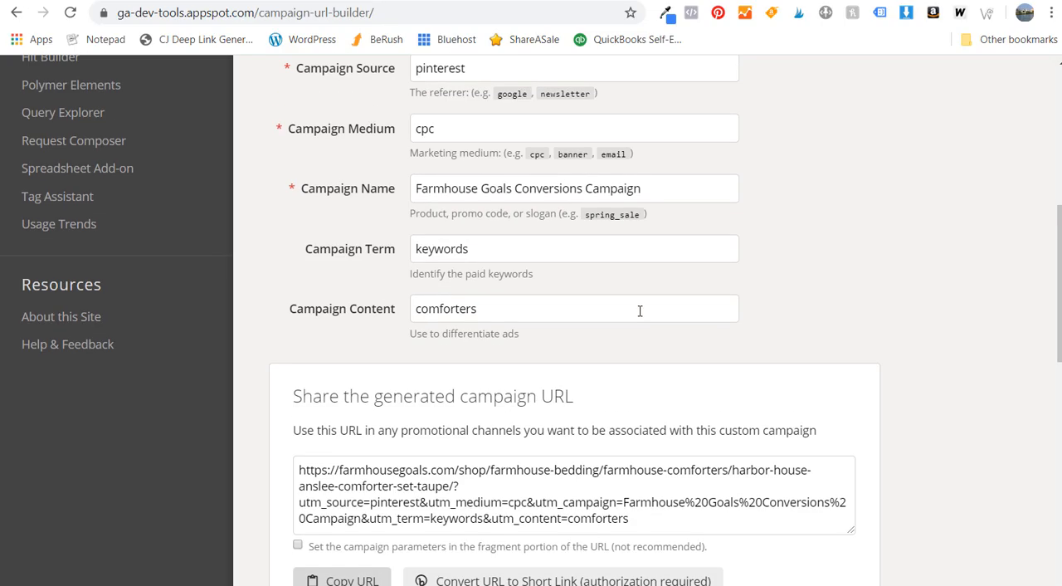
{"action": "scroll", "coordinate": [635, 308], "scroll_direction": "up", "scroll_amount": 3}
{"action": "triple_click", "coordinate": [415, 183]}
{"action": "type", "text": "https://farmhousegoals.com/farmhouse-comforters/"}
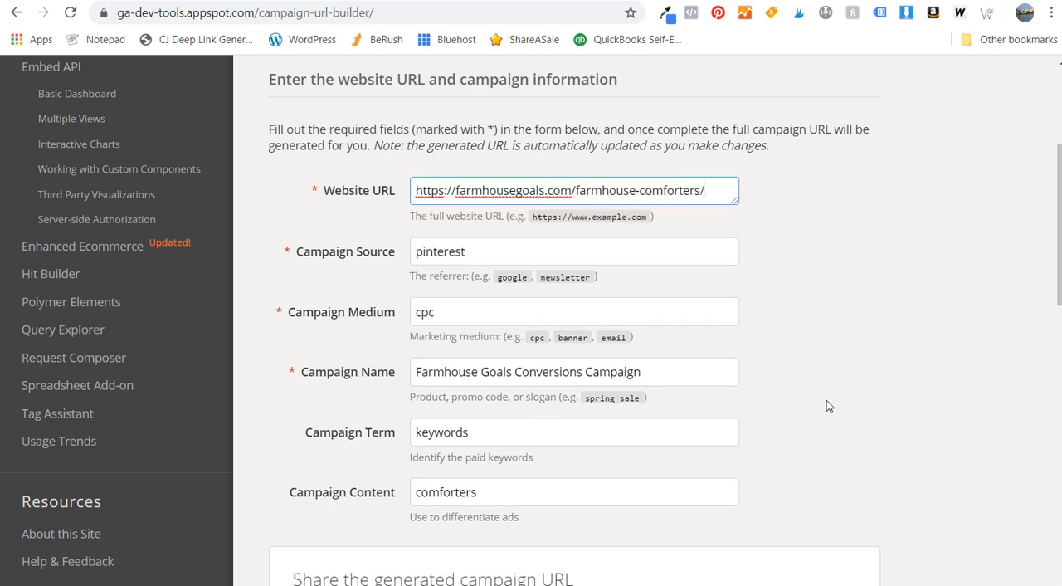
{"action": "scroll", "coordinate": [445, 269], "scroll_direction": "down", "scroll_amount": 3}
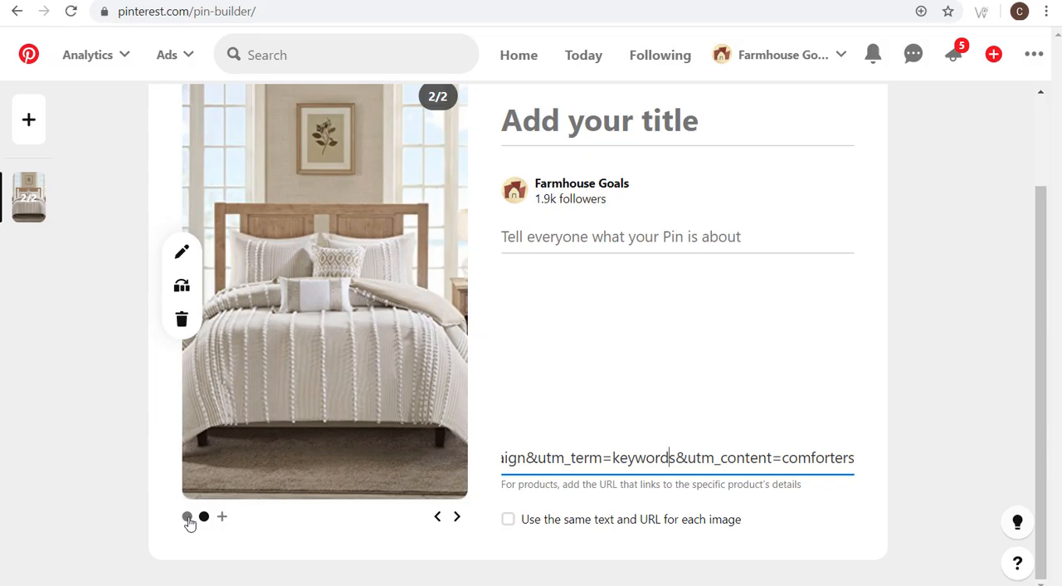
- Replace the first carousel image's destination link in the Pin builder with the tagged farmhouse-comforters URL
{"action": "left_click", "coordinate": [187, 516]}
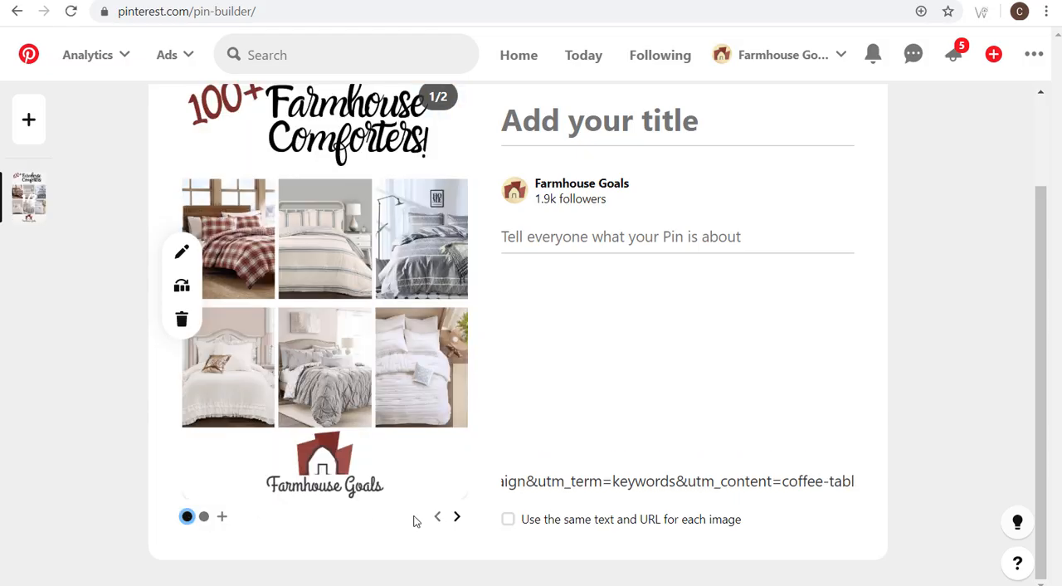
{"action": "triple_click", "coordinate": [606, 481]}
{"action": "key", "text": "ctrl+v"}
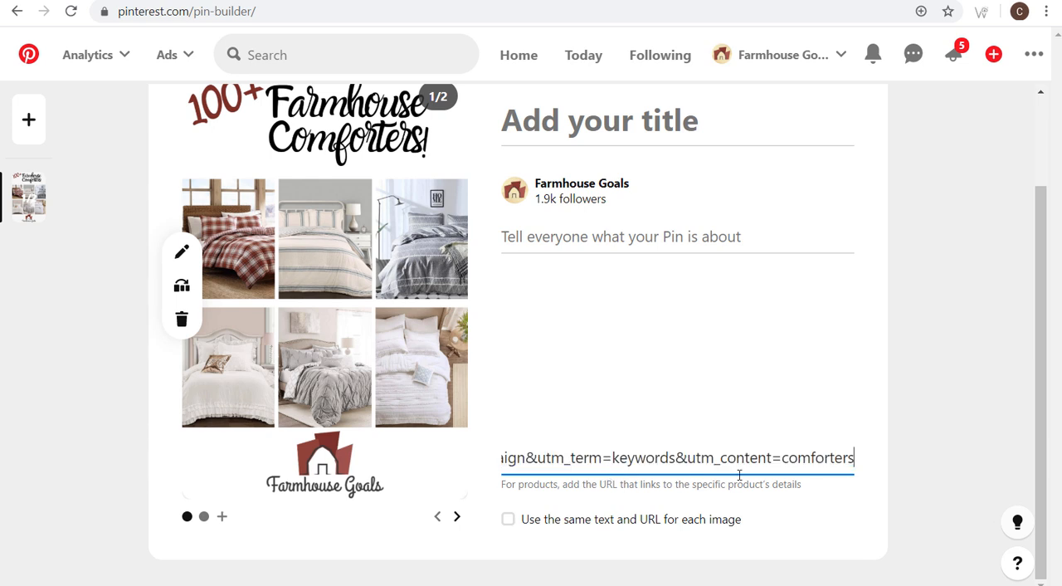
{"action": "left_click", "coordinate": [952, 393]}
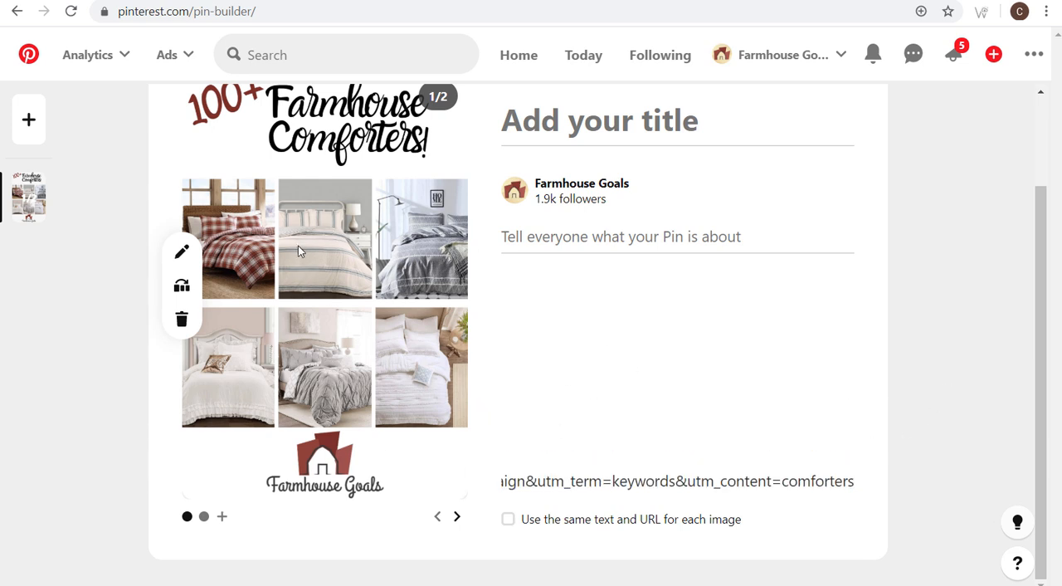
- Review the first carousel image's title and the farmhouse keyword phrases in its description
{"action": "scroll", "coordinate": [94, 337], "scroll_direction": "up", "scroll_amount": 1}
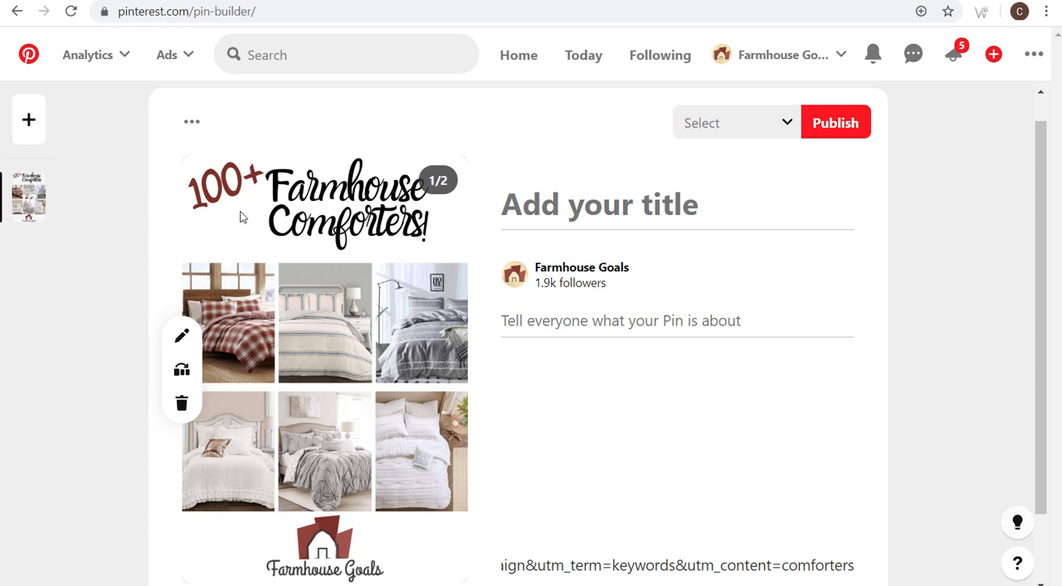
{"action": "scroll", "coordinate": [327, 231], "scroll_direction": "down", "scroll_amount": 1}
{"action": "scroll", "coordinate": [369, 415], "scroll_direction": "up", "scroll_amount": 1}
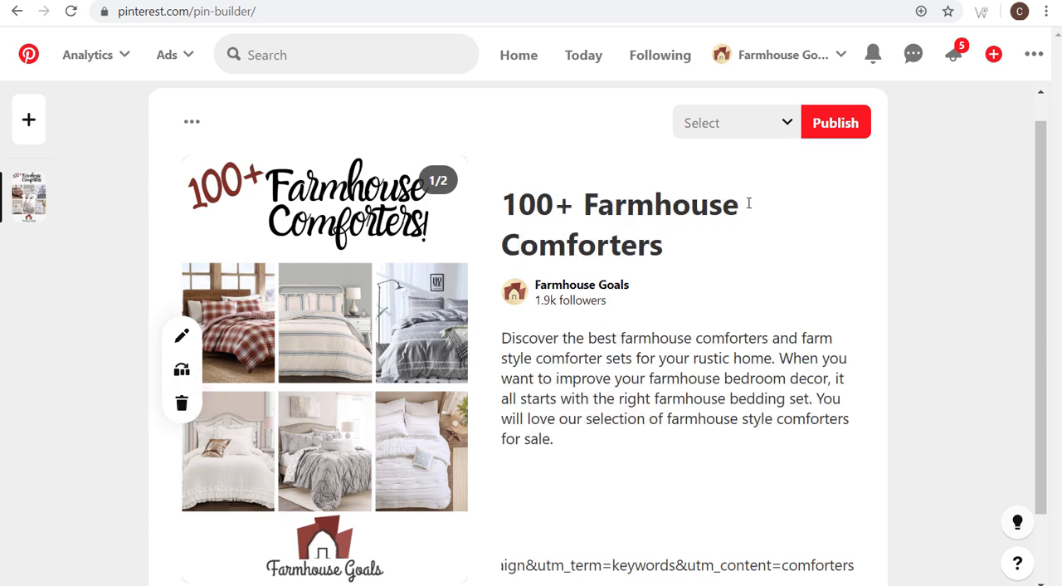
{"action": "left_click_drag", "start_coordinate": [509, 340], "coordinate": [770, 379]}
{"action": "left_click", "coordinate": [785, 398]}
{"action": "left_click_drag", "start_coordinate": [621, 339], "coordinate": [769, 340]}
{"action": "left_click", "coordinate": [813, 337]}
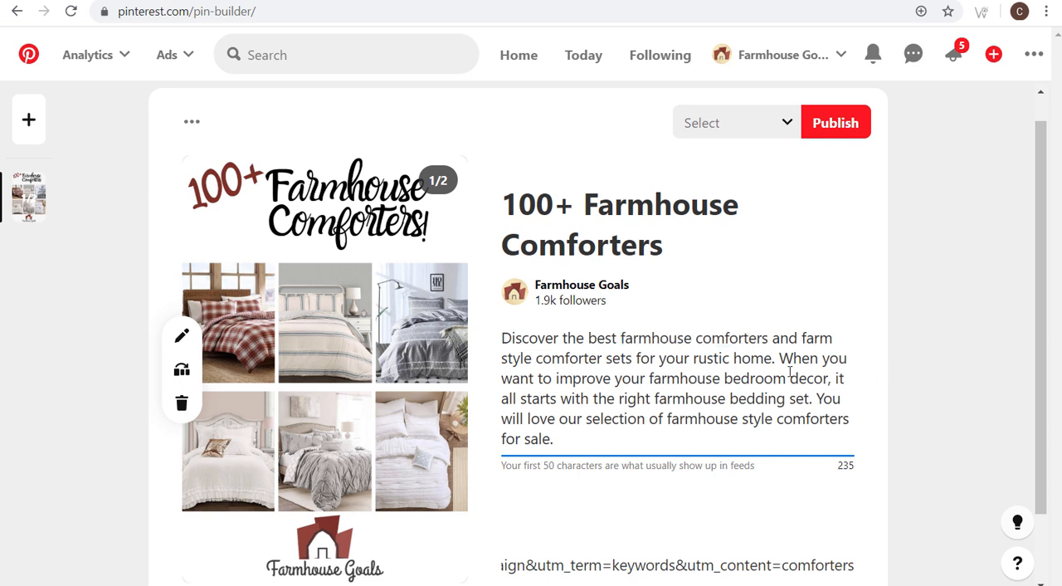
{"action": "left_click_drag", "start_coordinate": [649, 378], "coordinate": [828, 377]}
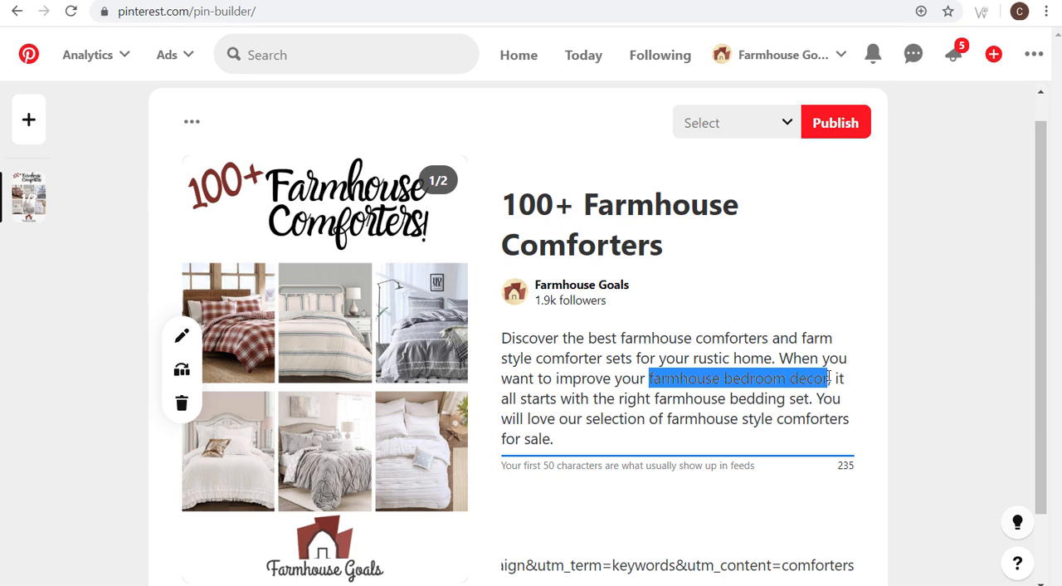
{"action": "left_click_drag", "start_coordinate": [656, 399], "coordinate": [804, 399]}
{"action": "left_click_drag", "start_coordinate": [666, 422], "coordinate": [825, 404]}
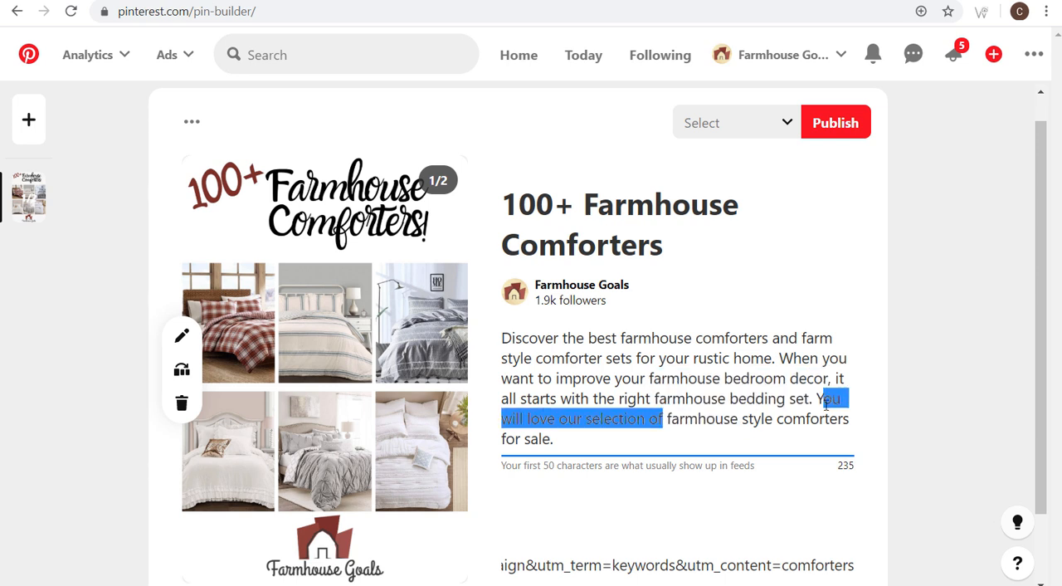
{"action": "left_click", "coordinate": [950, 442]}
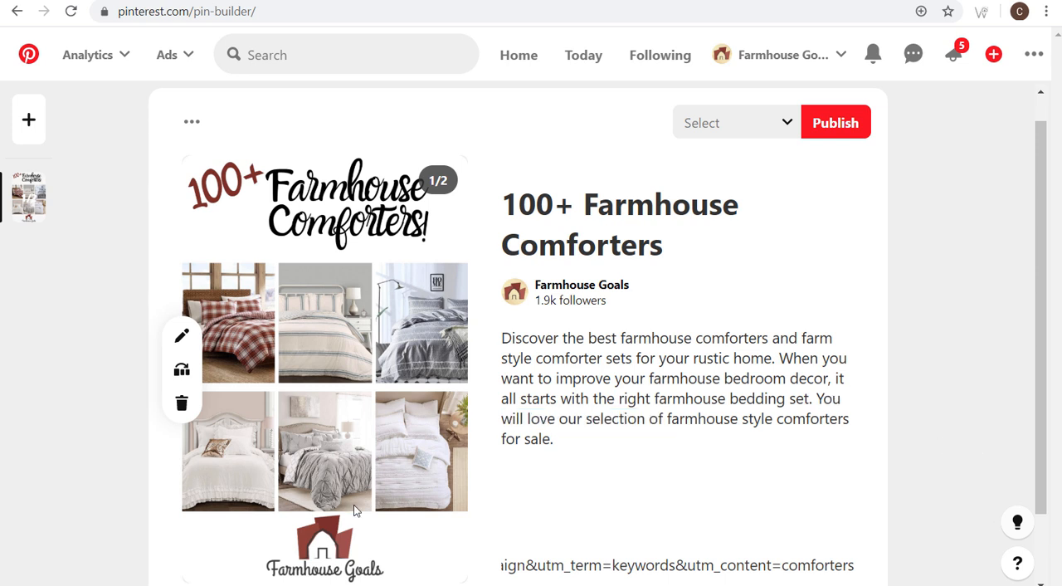
- Switch to the second carousel image and check its product title and description
{"action": "scroll", "coordinate": [351, 500], "scroll_direction": "down", "scroll_amount": 1}
{"action": "left_click", "coordinate": [204, 516]}
{"action": "scroll", "coordinate": [207, 514], "scroll_direction": "up", "scroll_amount": 1}
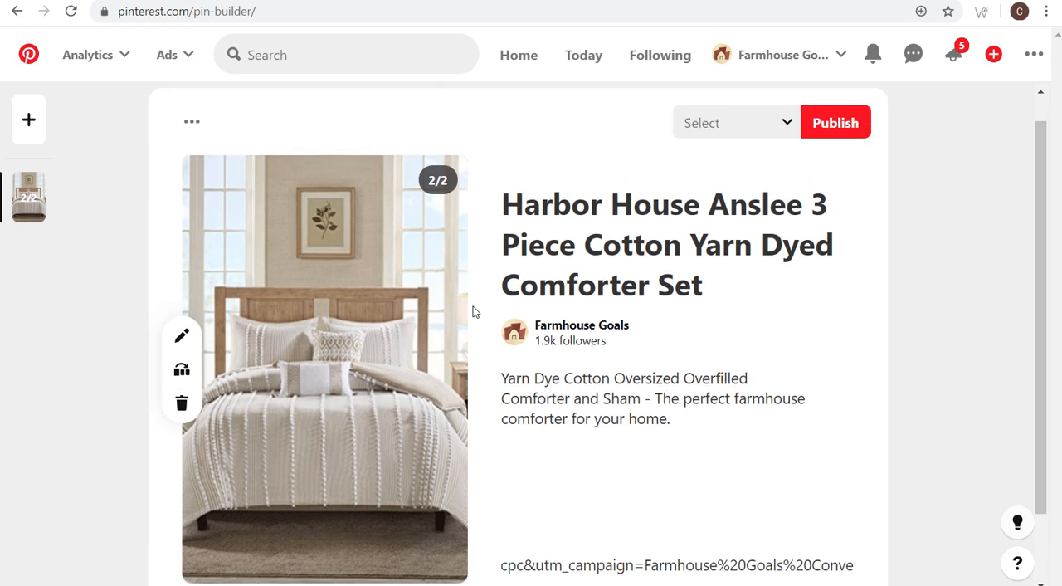
{"action": "left_click_drag", "start_coordinate": [503, 204], "coordinate": [715, 204]}
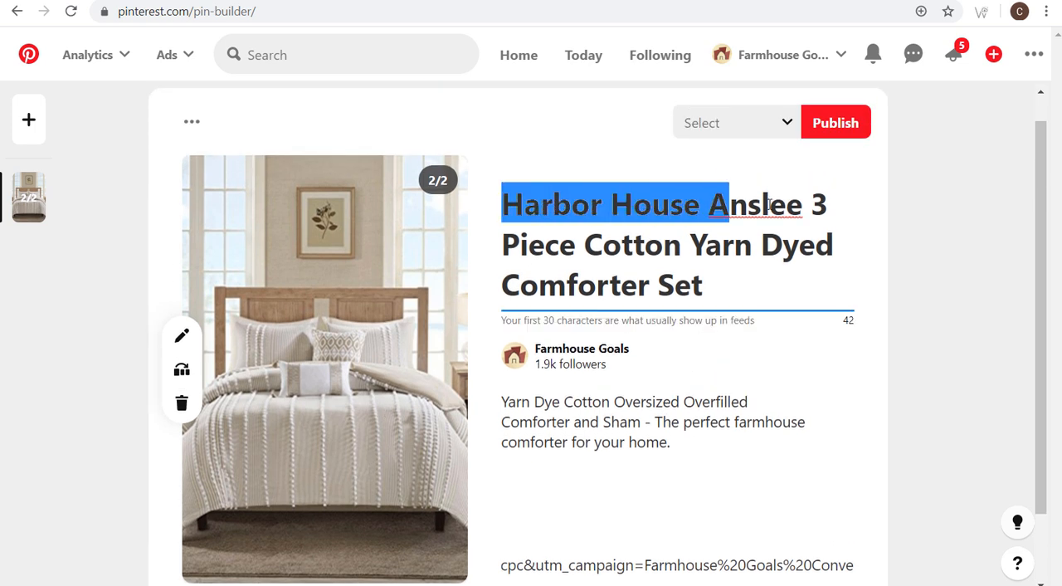
{"action": "left_click", "coordinate": [768, 204]}
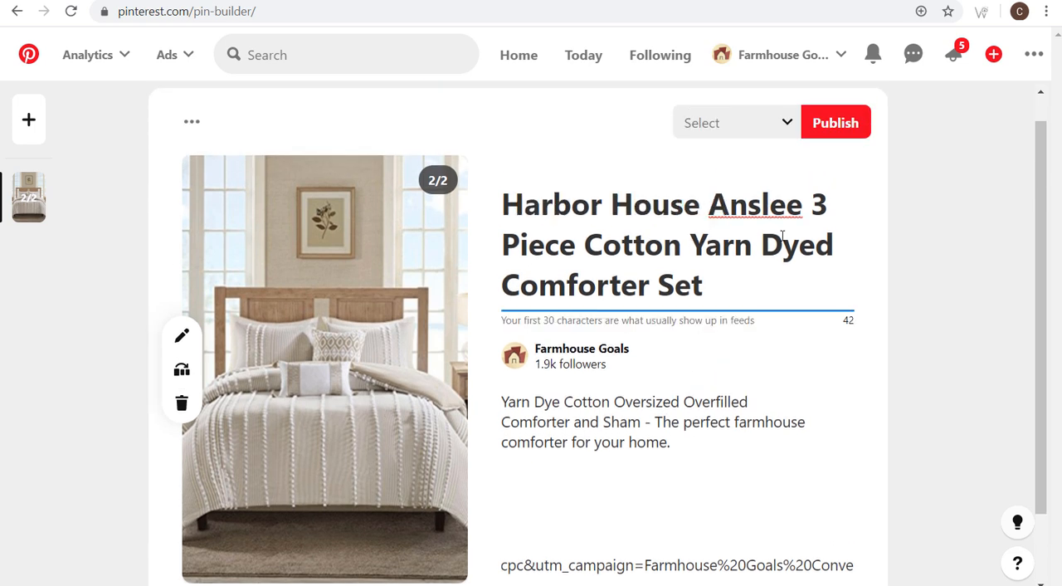
{"action": "left_click_drag", "start_coordinate": [503, 405], "coordinate": [687, 396]}
{"action": "left_click", "coordinate": [719, 405]}
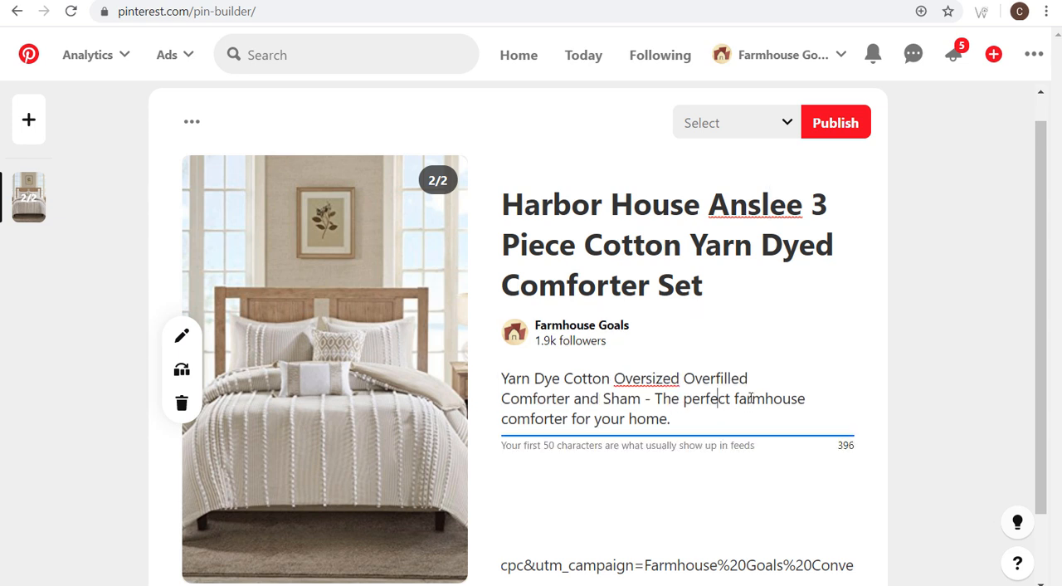
- Publish the carousel Pin to the Farmhouse Comforters board and view the published Pin
{"action": "left_click", "coordinate": [770, 127]}
{"action": "scroll", "coordinate": [712, 332], "scroll_direction": "down", "scroll_amount": 3}
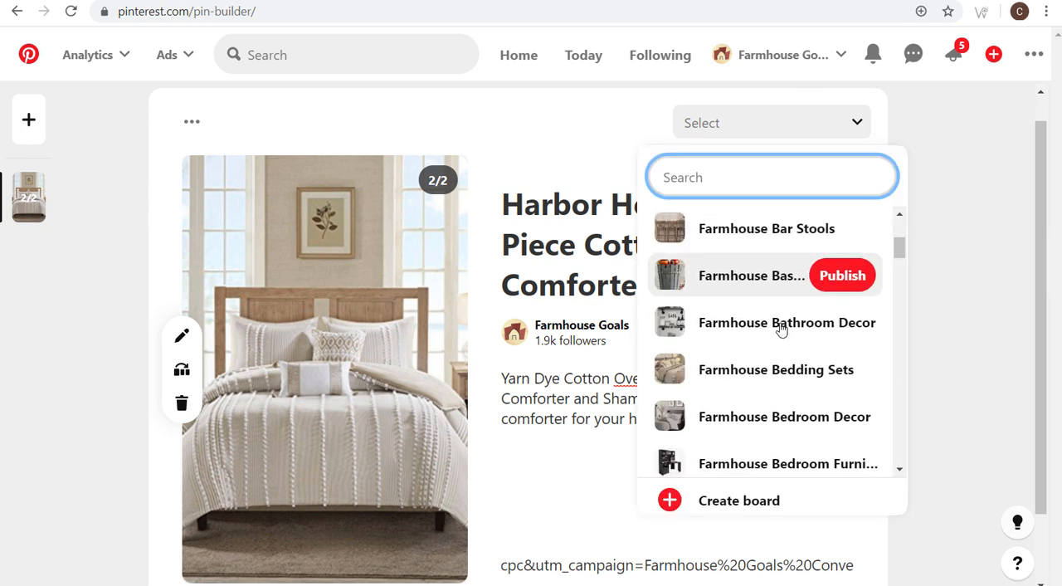
{"action": "scroll", "coordinate": [783, 315], "scroll_direction": "down", "scroll_amount": 5}
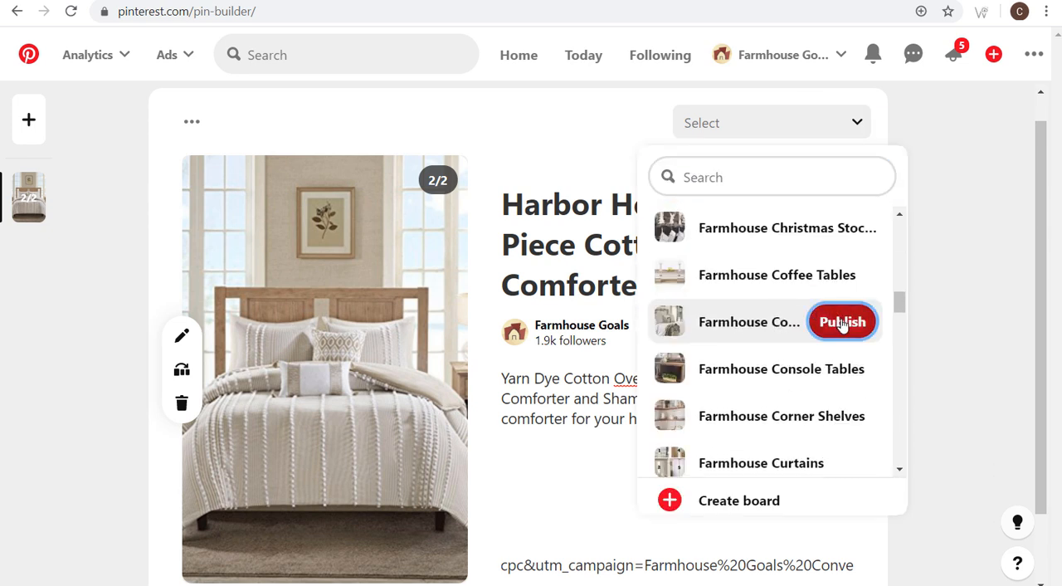
{"action": "left_click", "coordinate": [841, 320]}
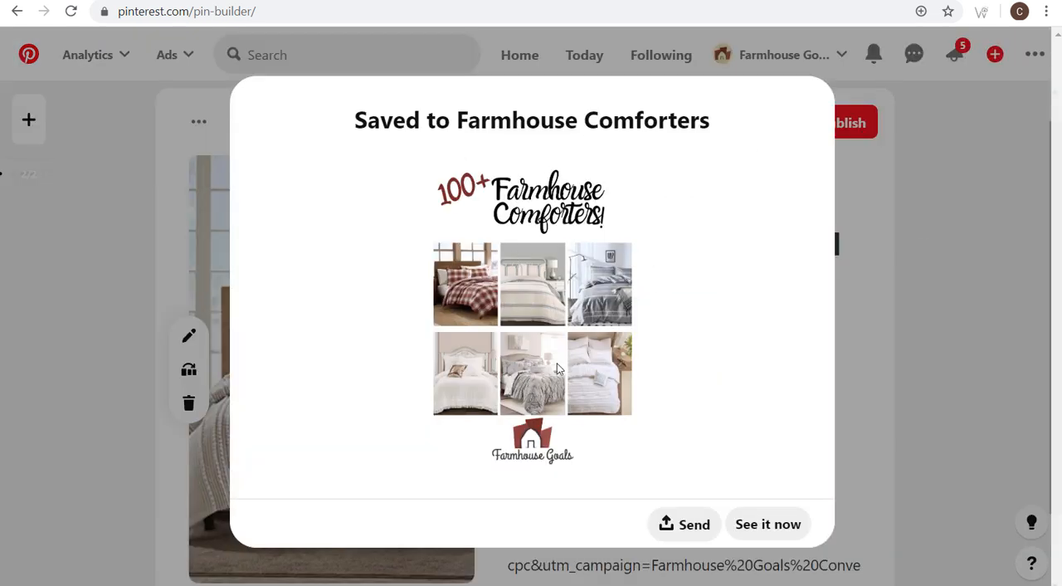
{"action": "left_click", "coordinate": [765, 528]}
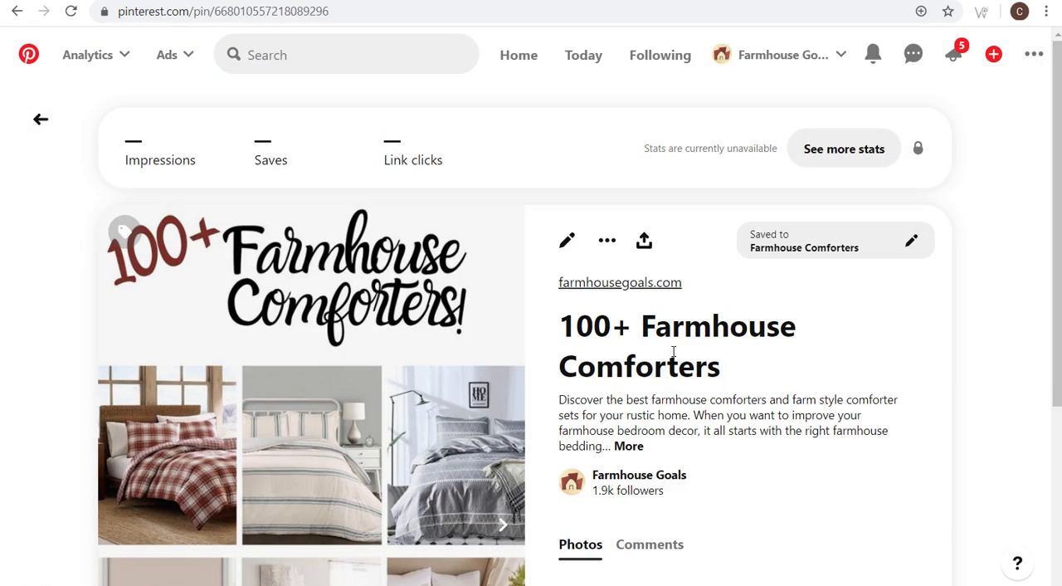
{"action": "scroll", "coordinate": [415, 307], "scroll_direction": "down", "scroll_amount": 2}
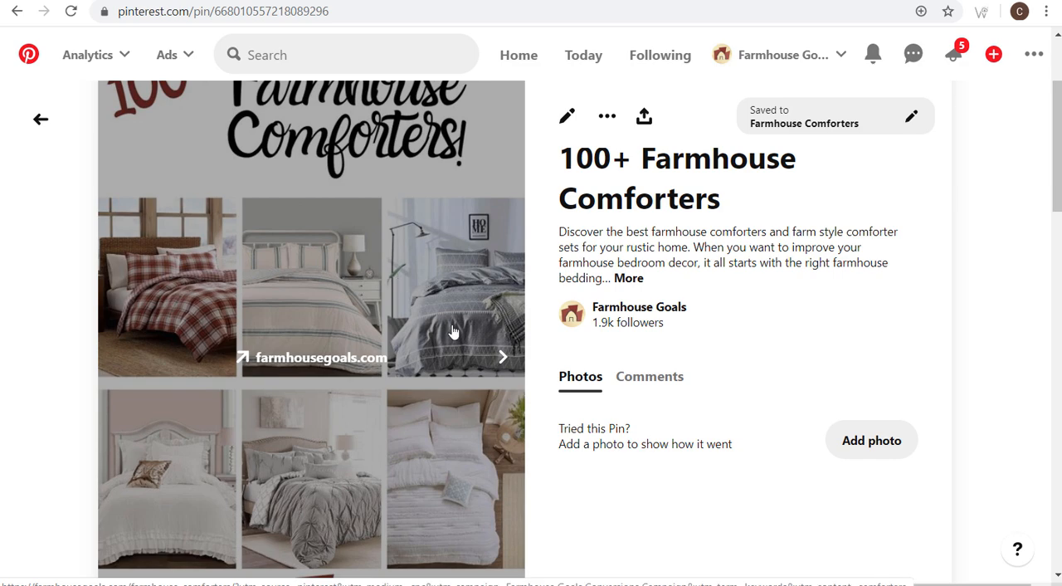
{"action": "scroll", "coordinate": [544, 373], "scroll_direction": "down", "scroll_amount": 2}
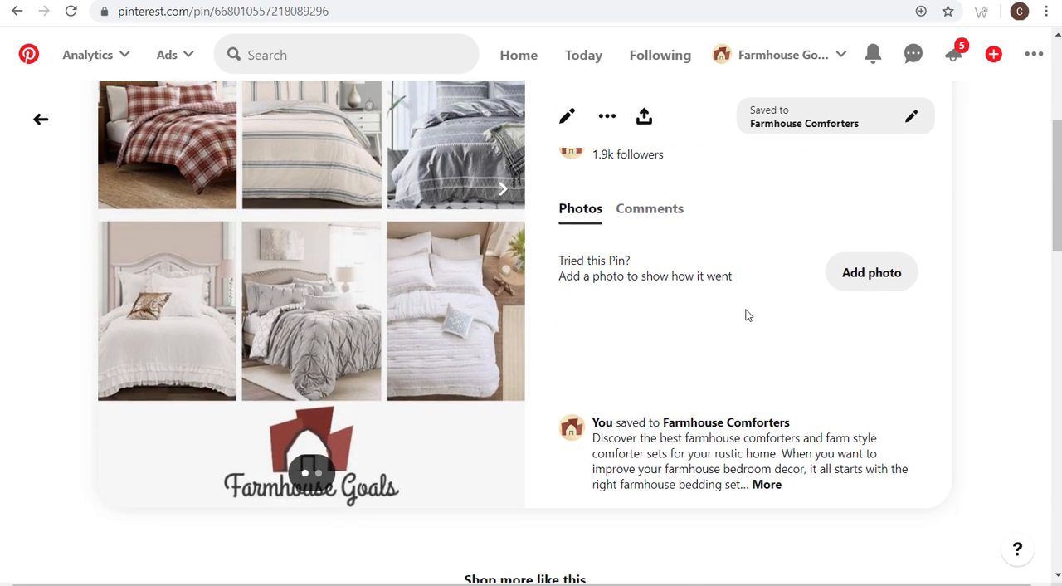
- Open the ads overview and review the spend, total impressions, link clicks and saves for the last 14 days
{"action": "scroll", "coordinate": [747, 311], "scroll_direction": "down", "scroll_amount": 2}
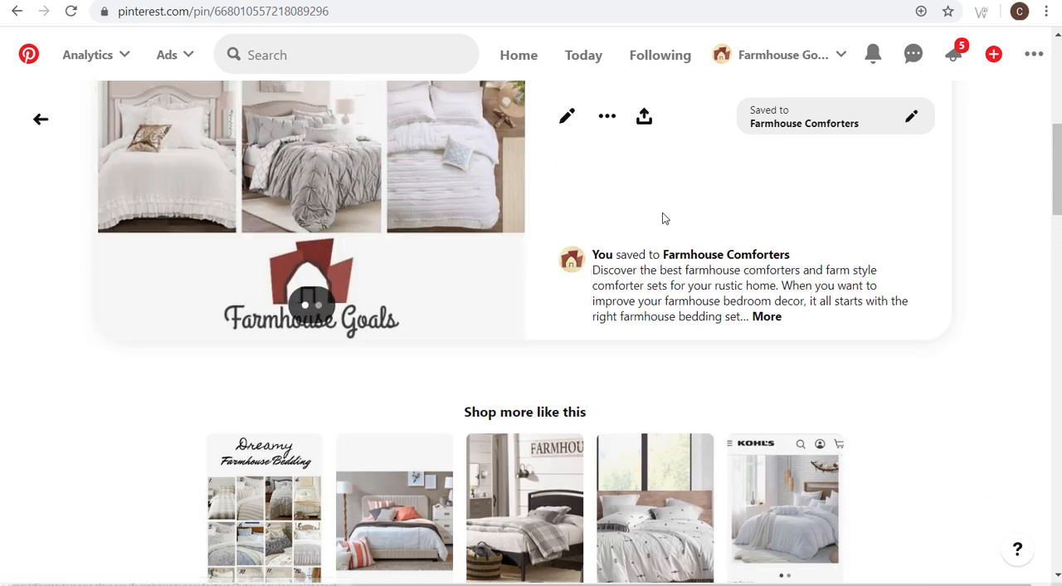
{"action": "scroll", "coordinate": [662, 218], "scroll_direction": "up", "scroll_amount": 6}
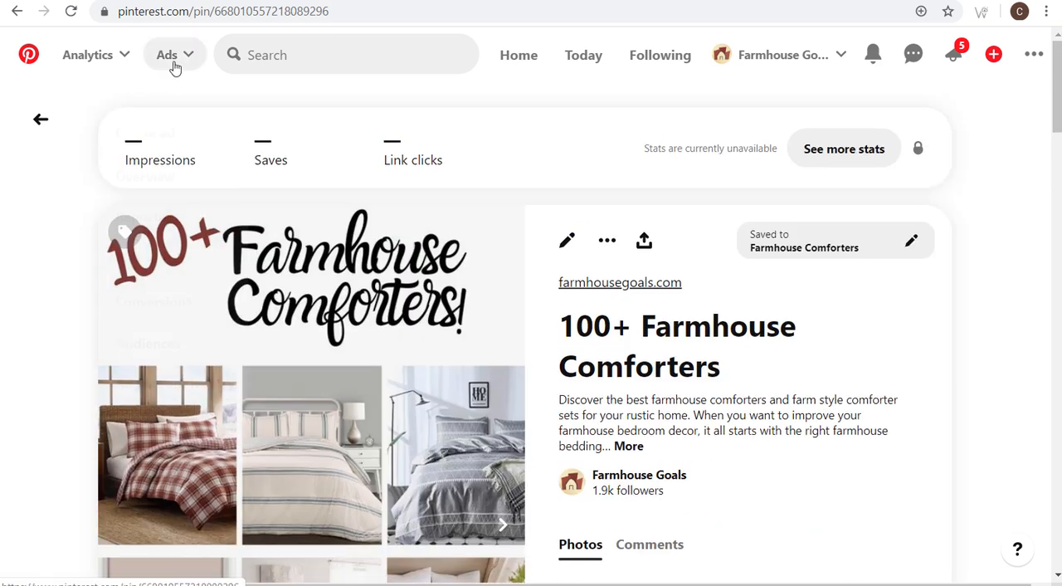
{"action": "left_click", "coordinate": [174, 65]}
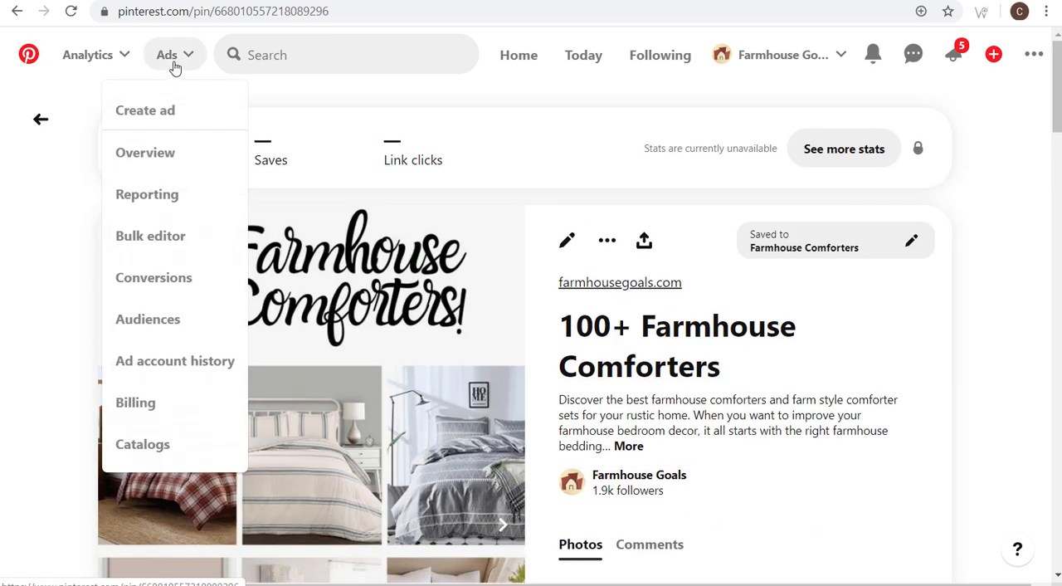
{"action": "left_click", "coordinate": [155, 158]}
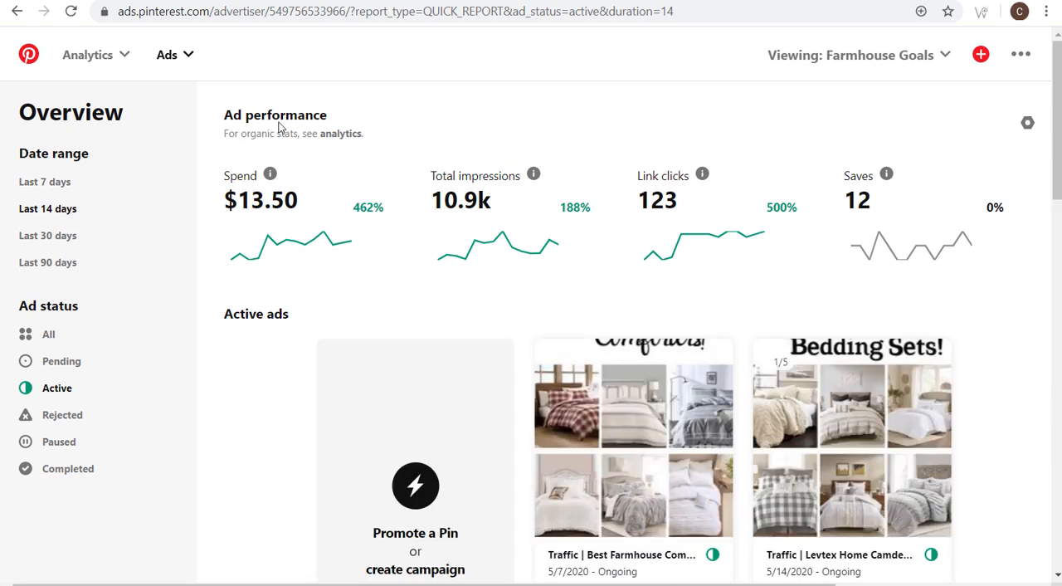
{"action": "left_click_drag", "start_coordinate": [238, 208], "coordinate": [299, 203]}
{"action": "left_click_drag", "start_coordinate": [431, 199], "coordinate": [474, 199]}
{"action": "left_click", "coordinate": [491, 202]}
{"action": "left_click_drag", "start_coordinate": [637, 200], "coordinate": [697, 209]}
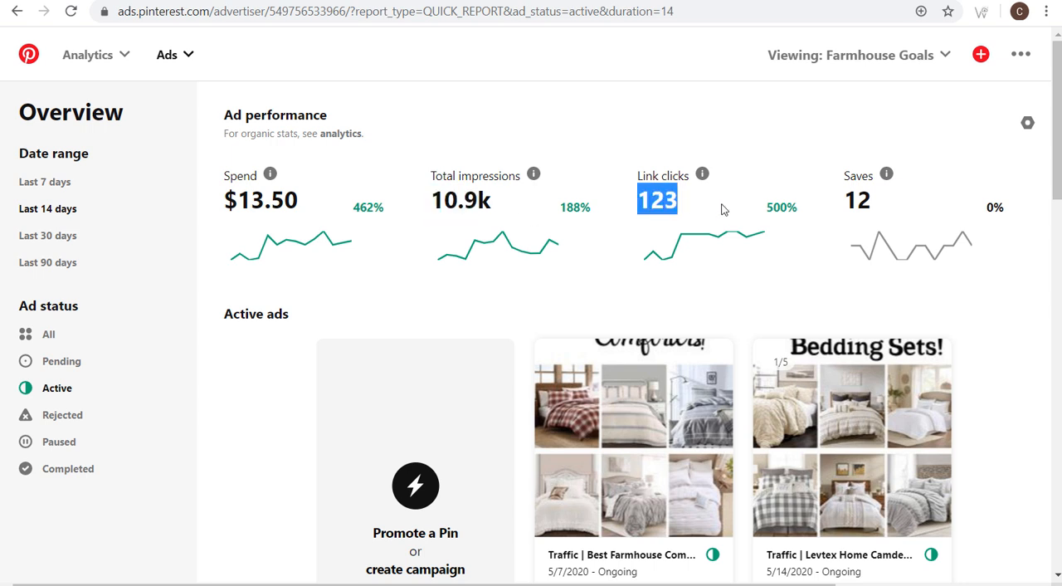
{"action": "left_click", "coordinate": [886, 207]}
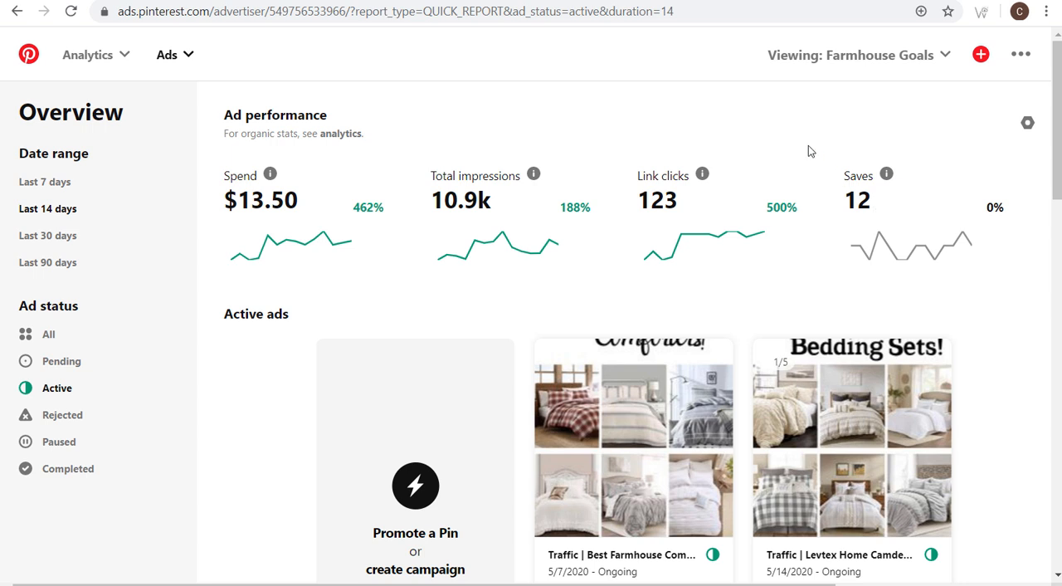
- Open the ads reporting and drill down through the Farmhouse Goals Conversions Campaign to the Farmhouse Comforters ad group's ads
{"action": "left_click", "coordinate": [166, 55]}
{"action": "left_click", "coordinate": [149, 199]}
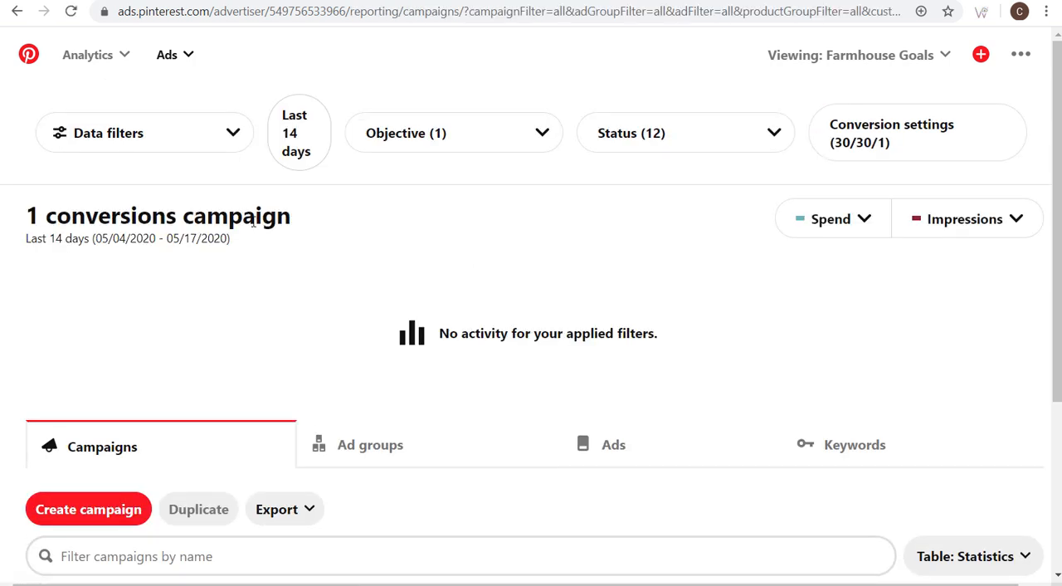
{"action": "scroll", "coordinate": [526, 192], "scroll_direction": "down", "scroll_amount": 3}
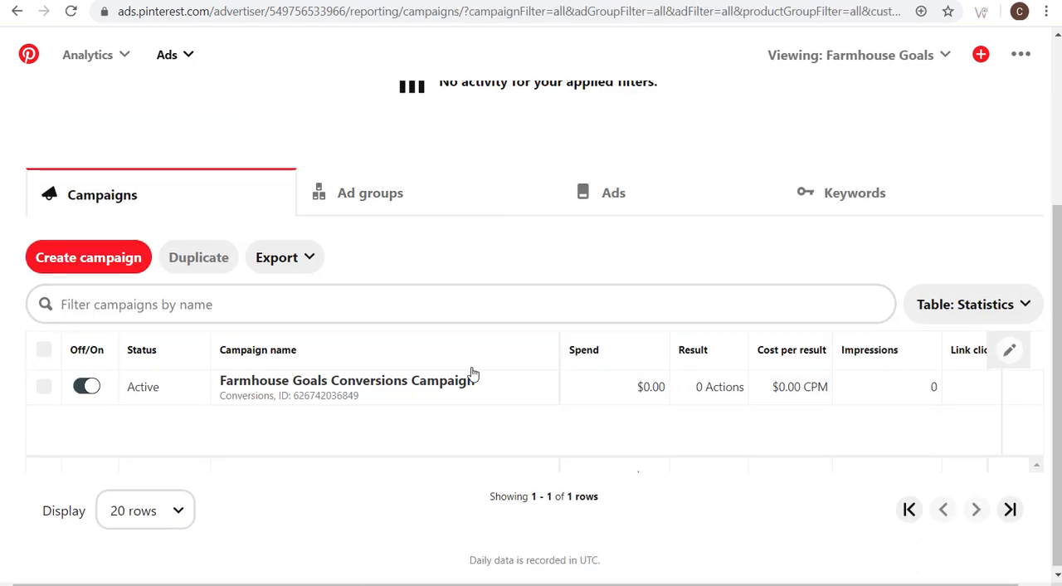
{"action": "left_click", "coordinate": [300, 386]}
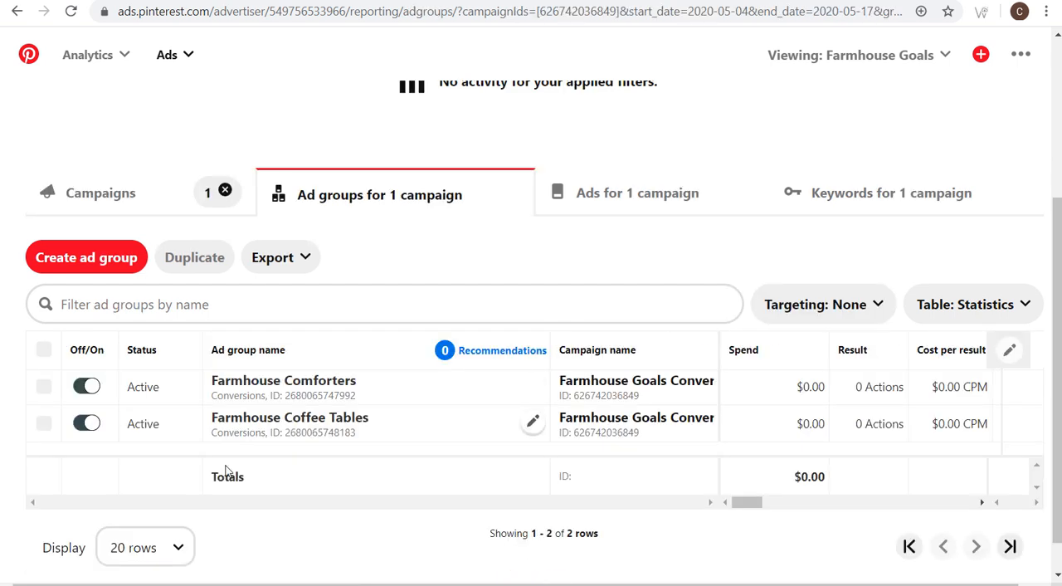
{"action": "left_click", "coordinate": [283, 387]}
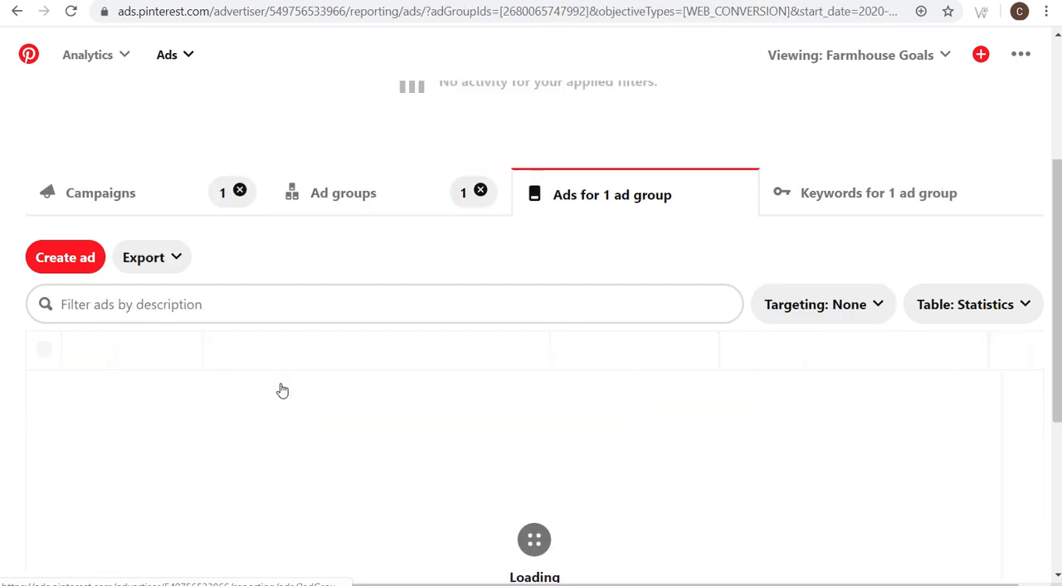
- Add the 100+ Farmhouse Comforters carousel Pin as a new ad in the Farmhouse Comforters ad group and save the edits
{"action": "left_click", "coordinate": [69, 259]}
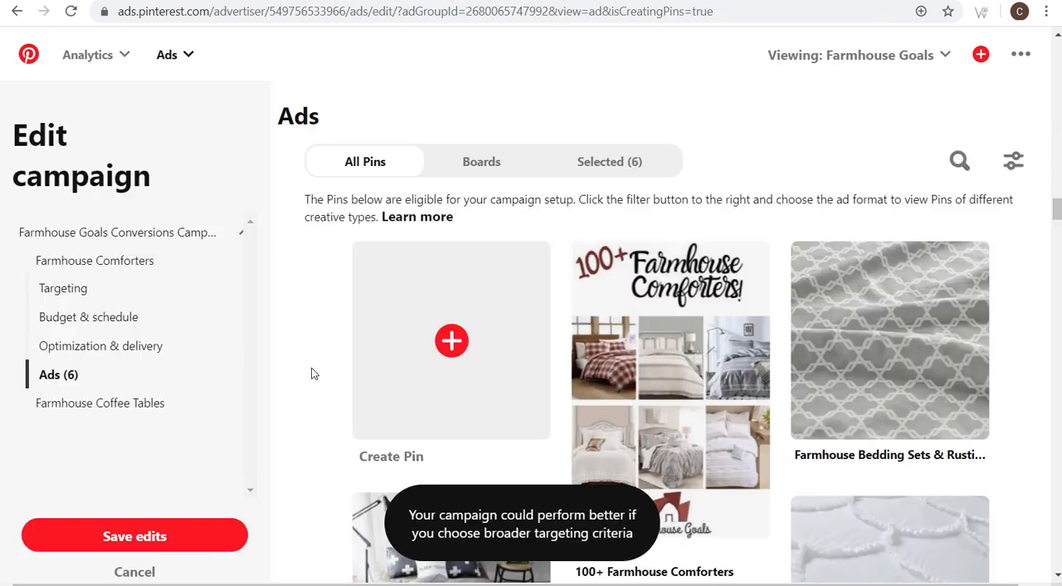
{"action": "scroll", "coordinate": [314, 366], "scroll_direction": "down", "scroll_amount": 1}
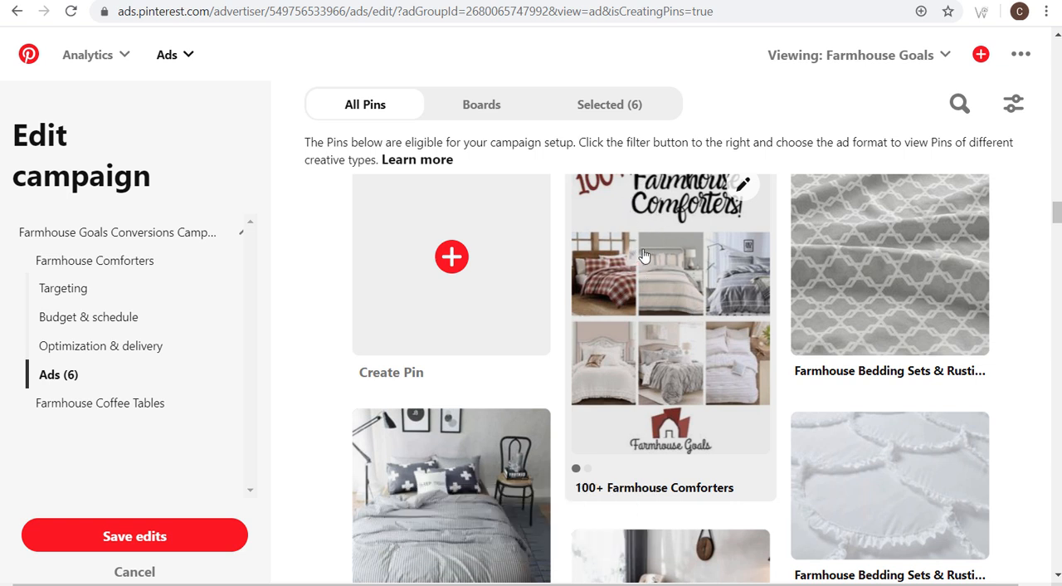
{"action": "left_click", "coordinate": [640, 281]}
{"action": "left_click", "coordinate": [143, 535]}
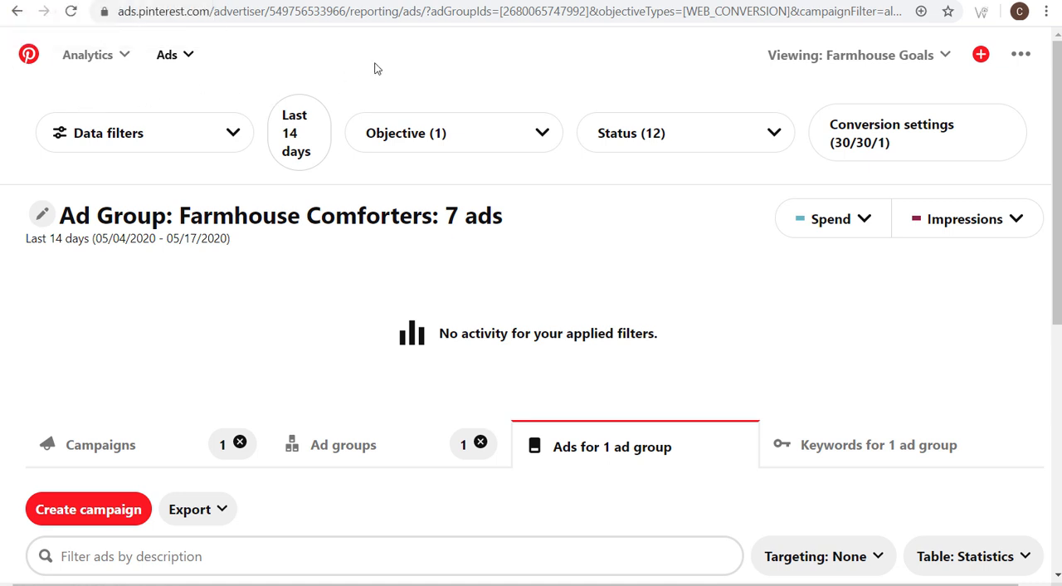
- Return to the campaign-level ads reporting and filter the campaign status to Active only
{"action": "left_click", "coordinate": [187, 63]}
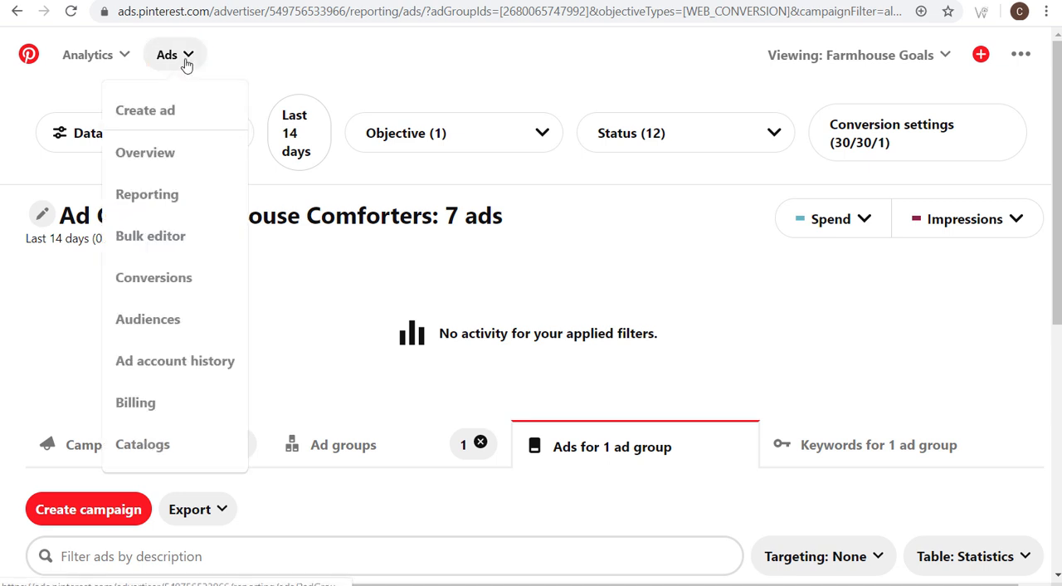
{"action": "left_click", "coordinate": [147, 196]}
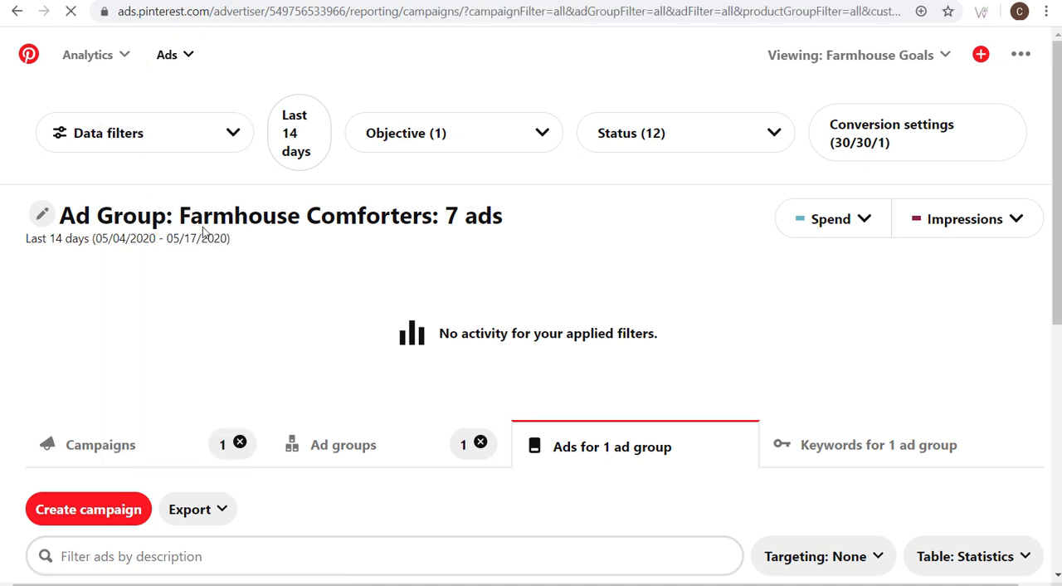
{"action": "left_click", "coordinate": [690, 136]}
{"action": "left_click", "coordinate": [678, 226]}
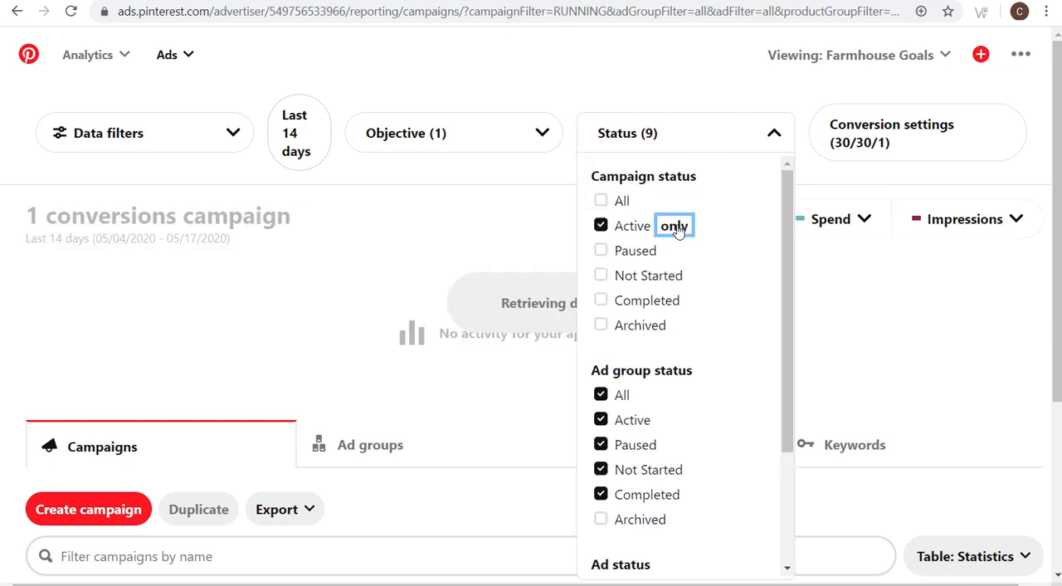
{"action": "left_click", "coordinate": [523, 258]}
{"action": "scroll", "coordinate": [523, 258], "scroll_direction": "down", "scroll_amount": 1}
{"action": "scroll", "coordinate": [523, 258], "scroll_direction": "down", "scroll_amount": 3}
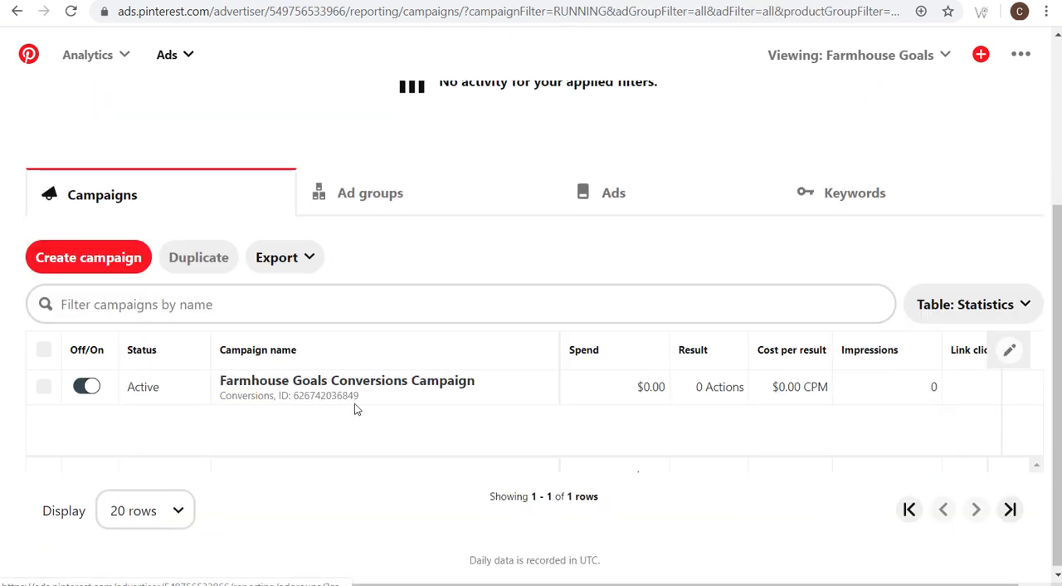